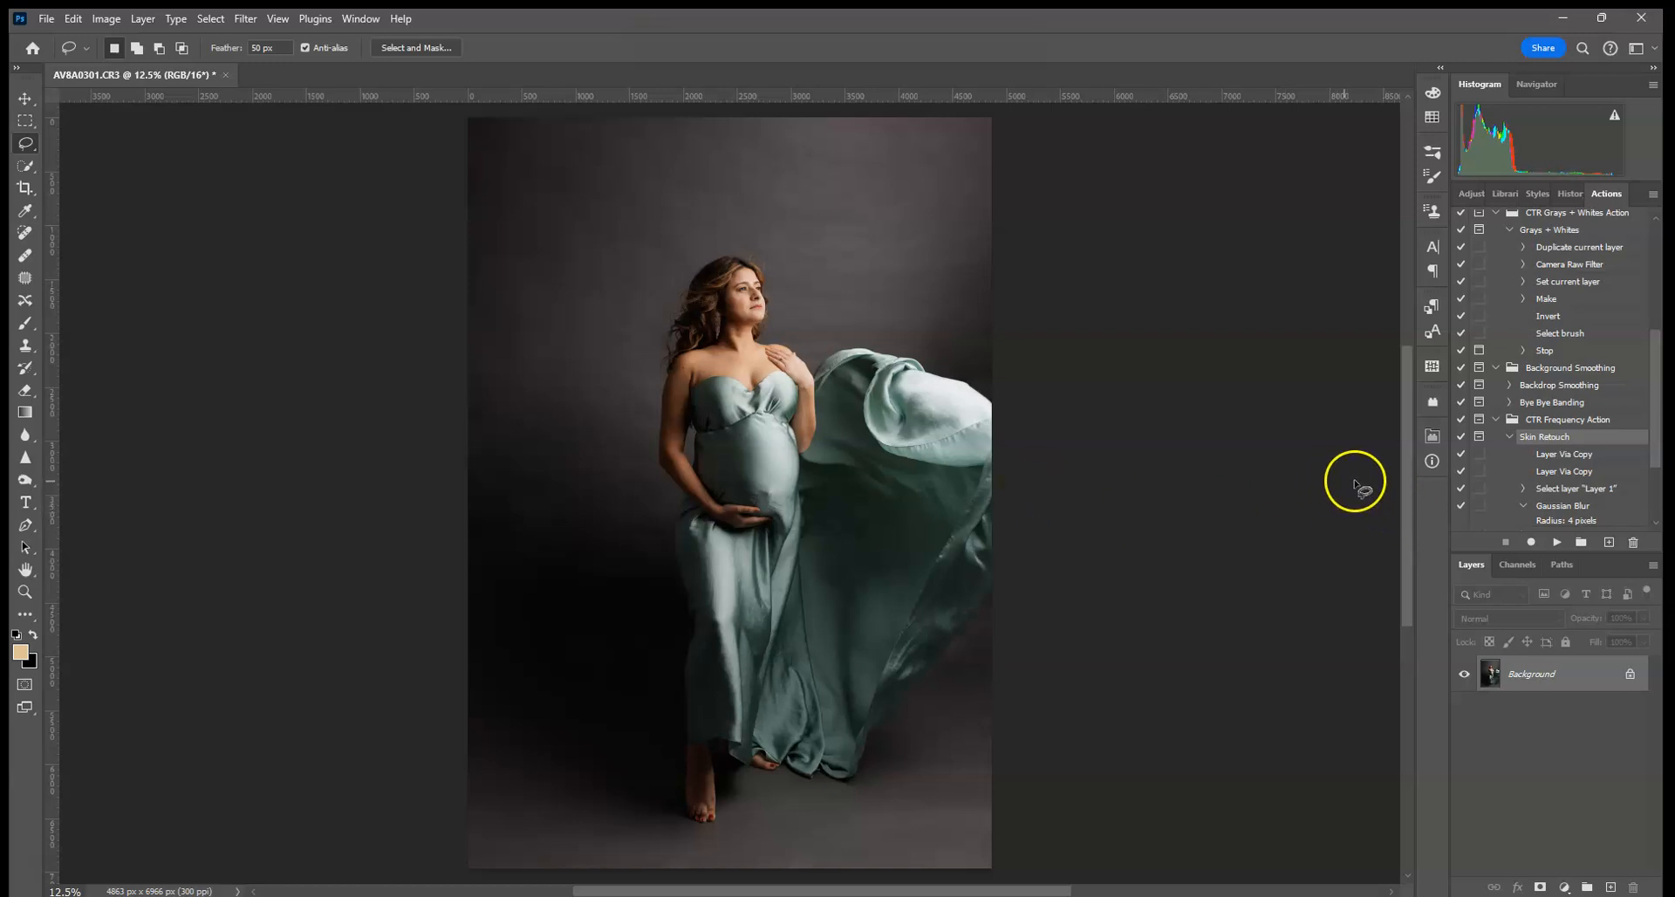
- Play the Skin Retouch action to create Layer 1 and a gray Layer 1 copy, then stop at its lasso prompt
drag(1655, 424, 1657, 485)
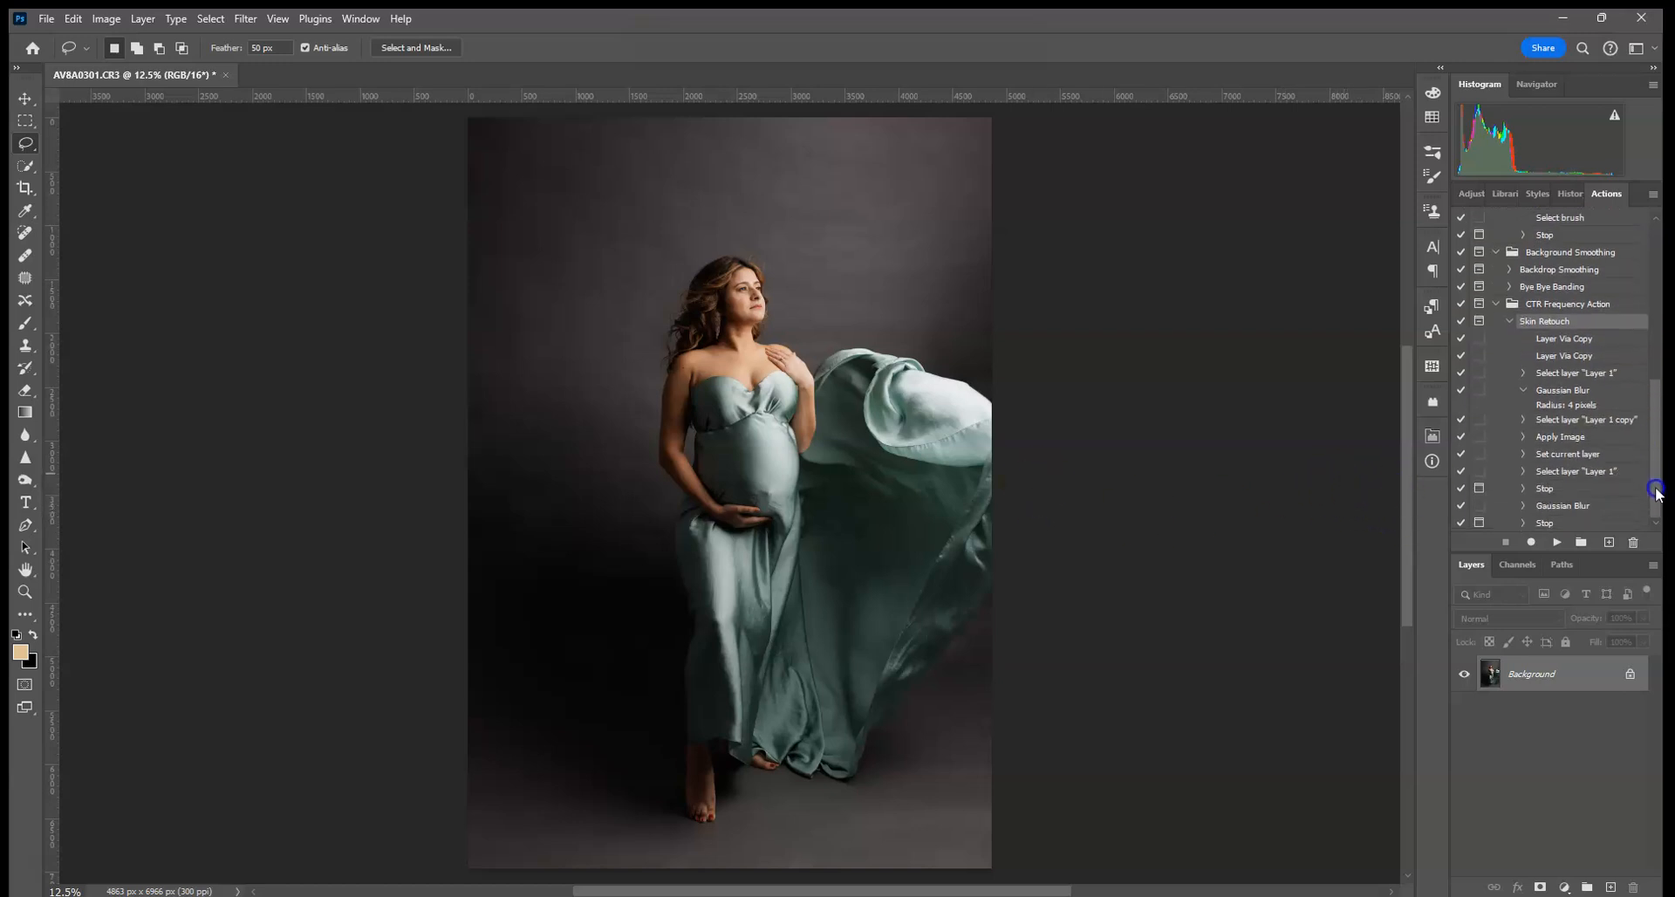
scroll(1574, 403, up, 1)
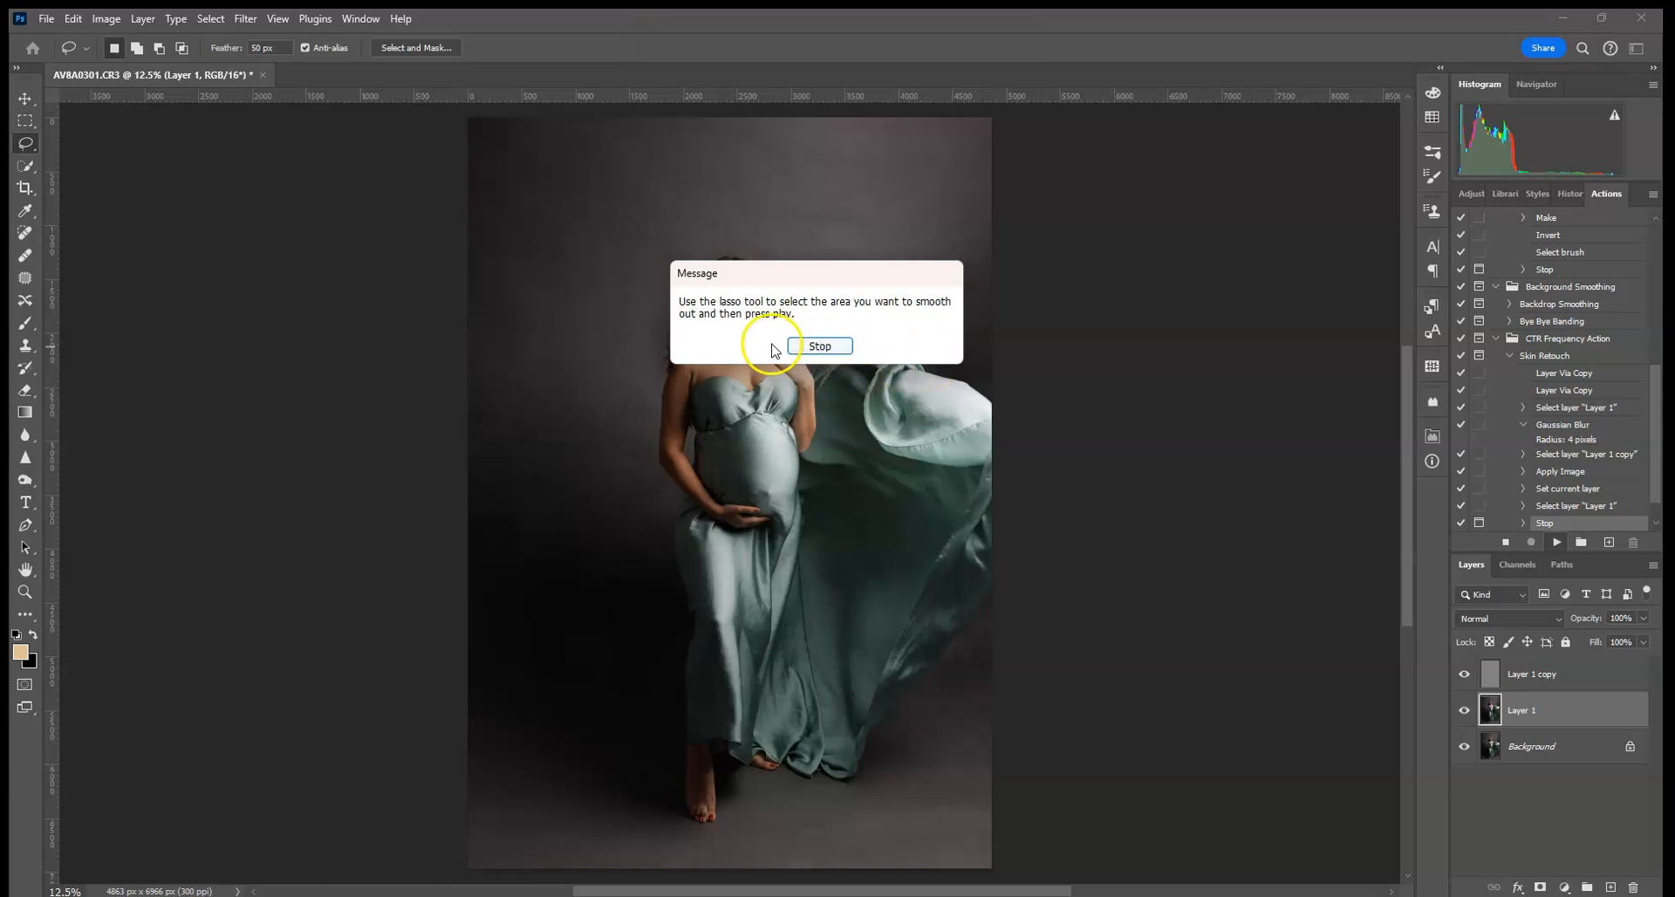
click(820, 347)
- Zoom in to 100% and frame her face
key(ctrl+plus)
key(ctrl+plus)
key(ctrl+plus)
key(ctrl+plus)
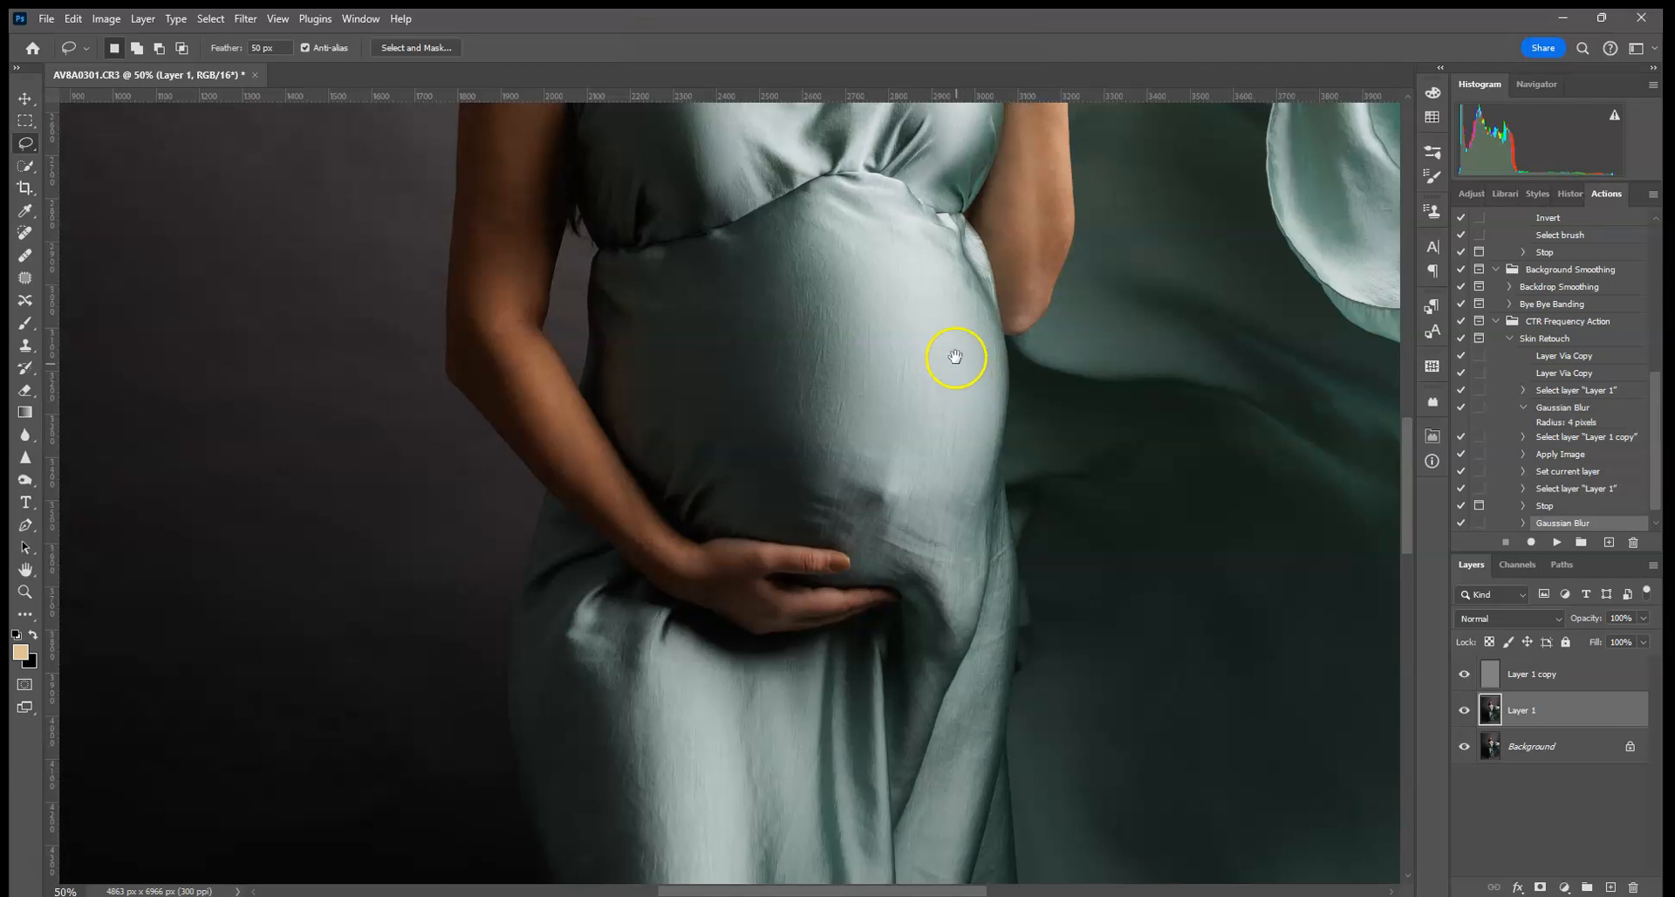
drag(955, 357, 798, 818)
drag(746, 418, 790, 729)
key(ctrl+plus)
key(ctrl+plus)
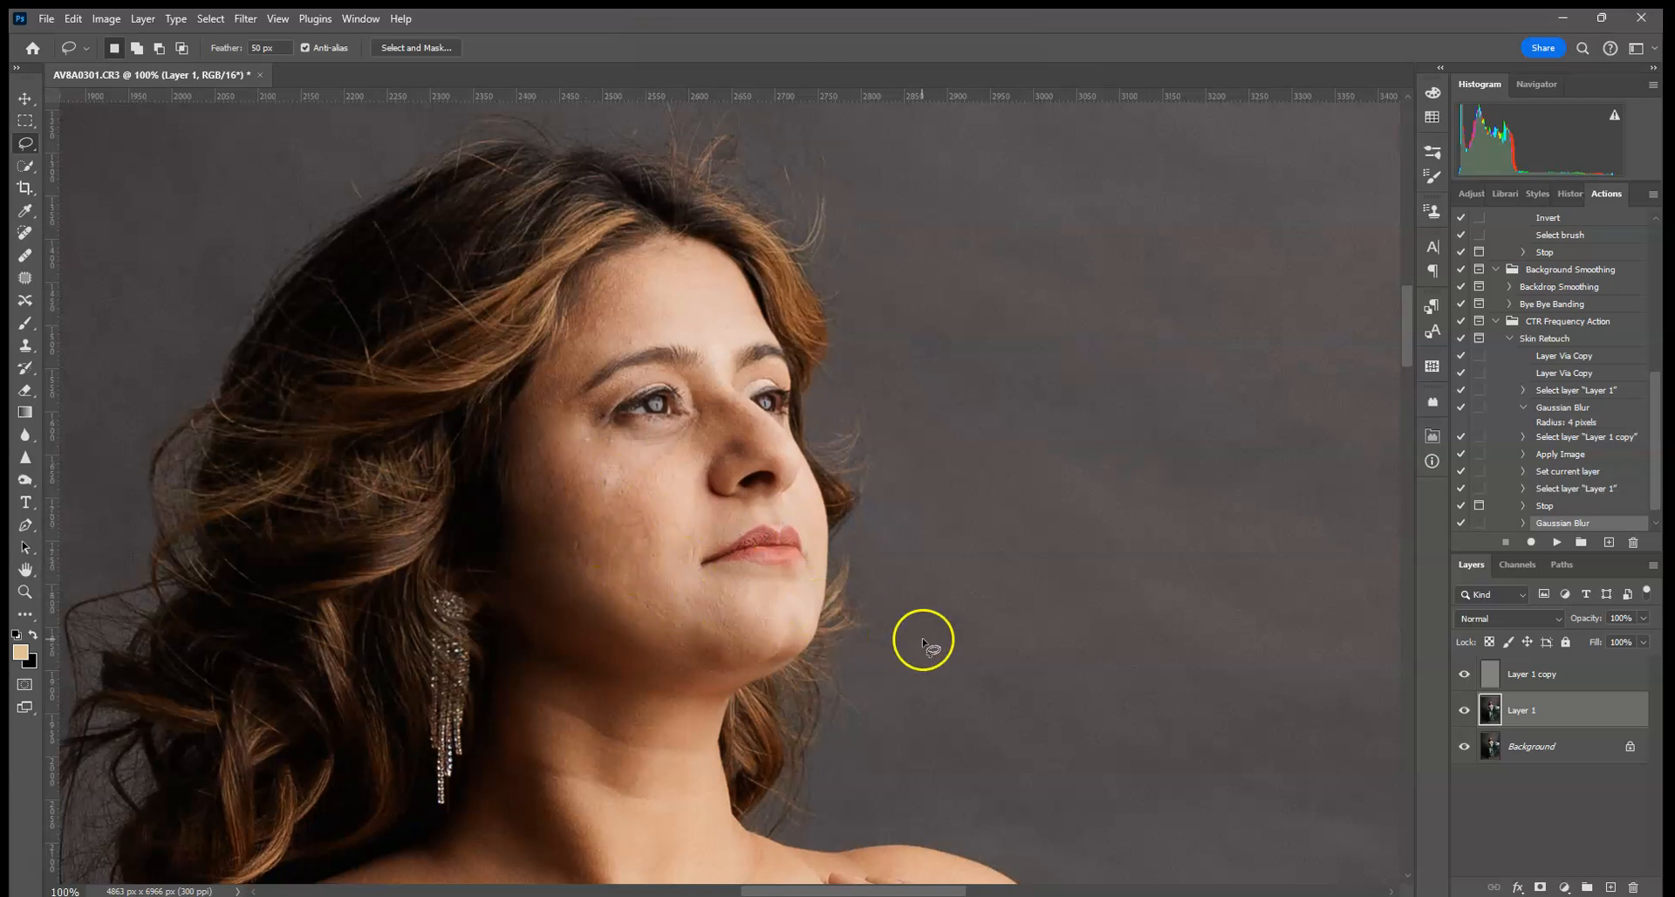
drag(582, 661, 775, 354)
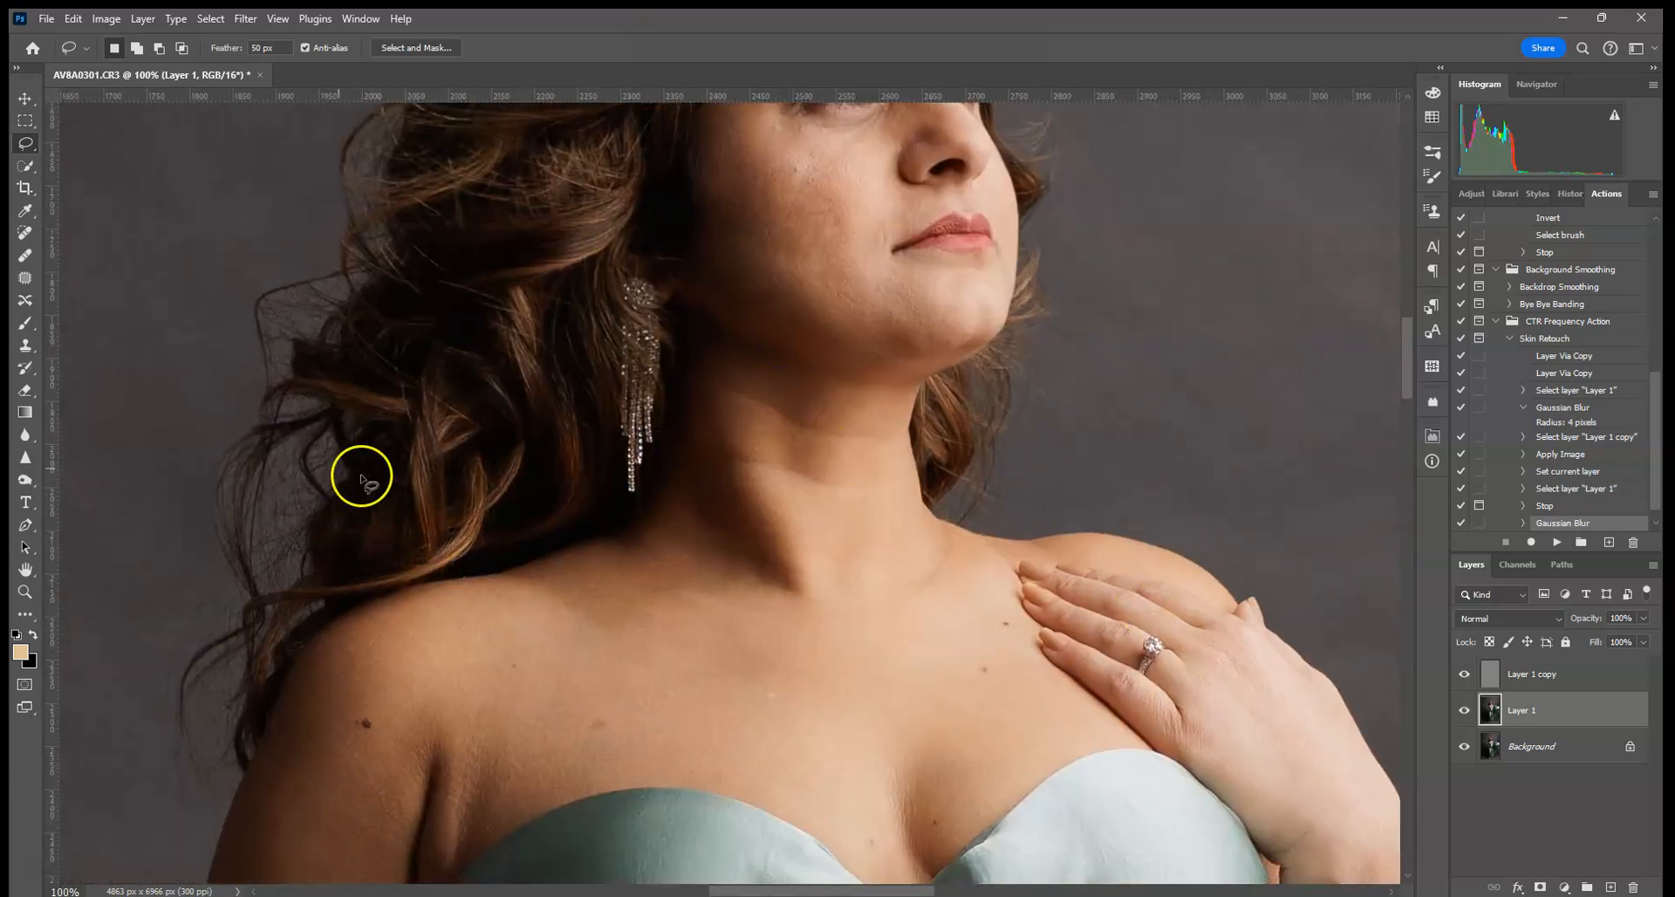
drag(729, 416, 654, 591)
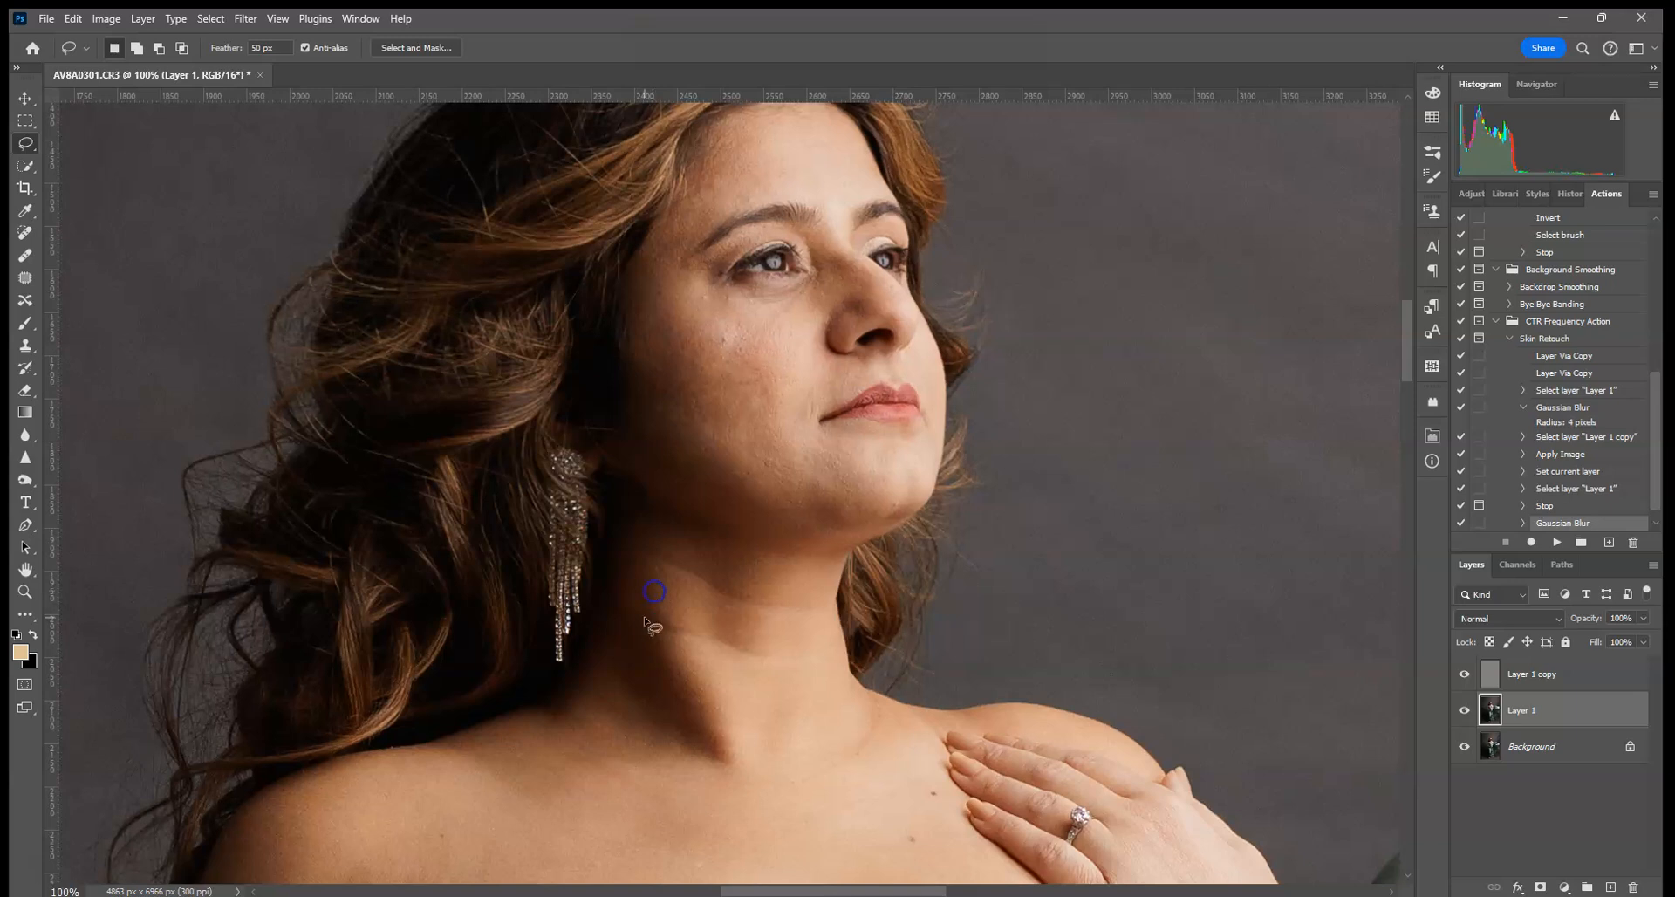
drag(801, 341, 755, 436)
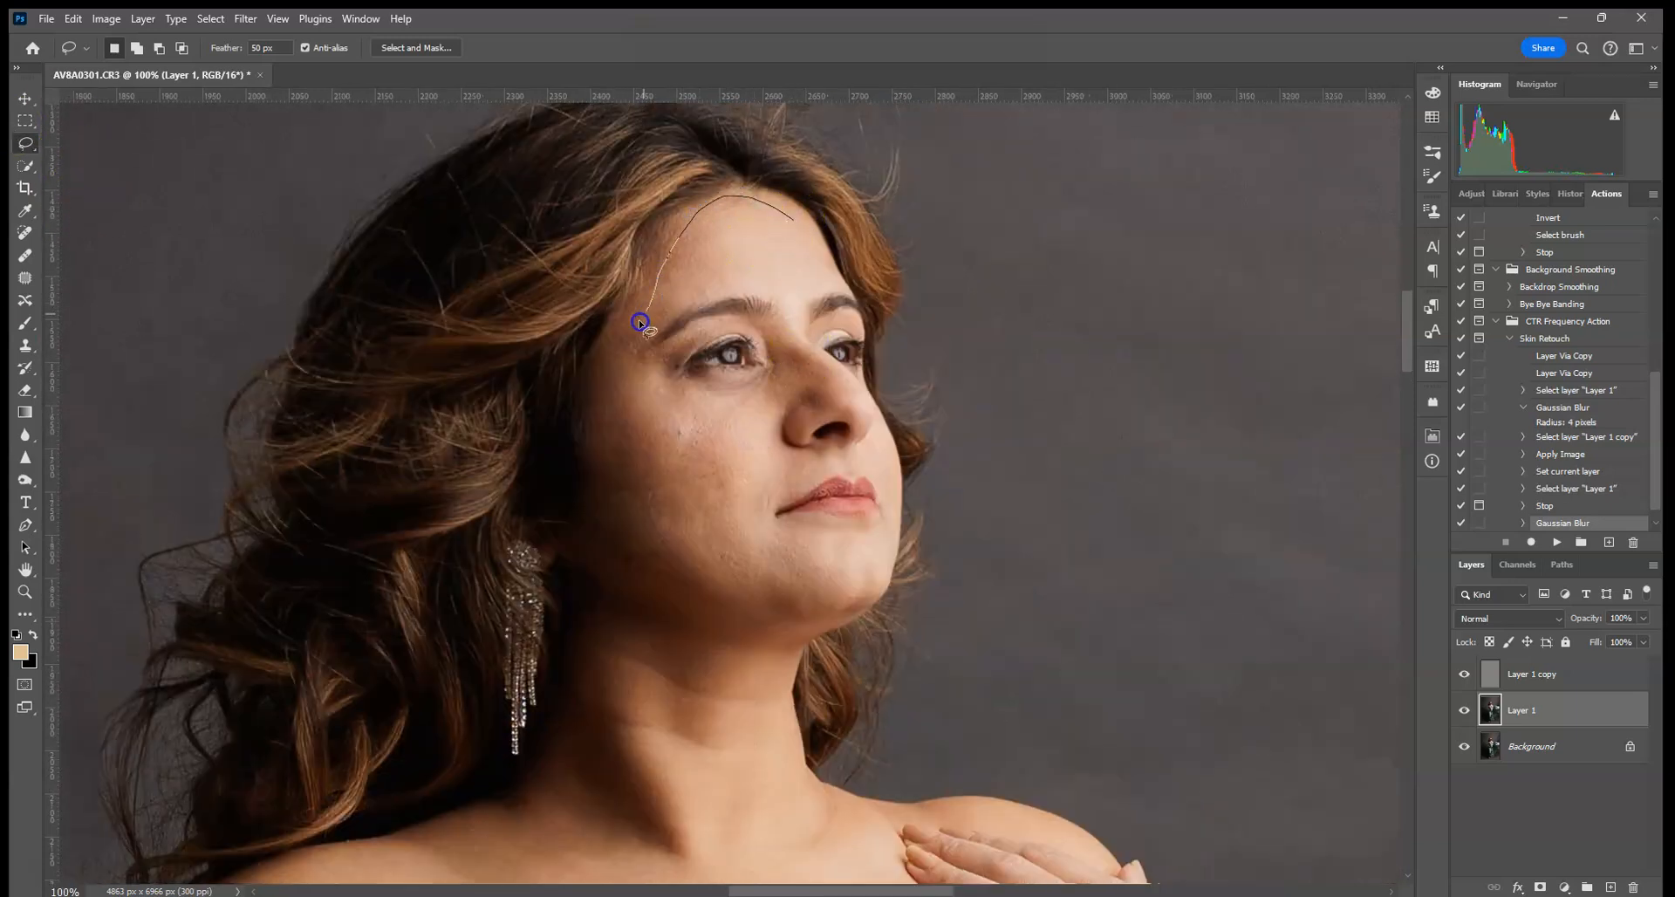
- Lasso a 50 px feathered patch of facial skin around the eyes, nose and lips
mouse_move(582, 451)
mouse_down()
mouse_move(477, 413)
mouse_move(510, 530)
mouse_move(513, 597)
mouse_up()
click(753, 300)
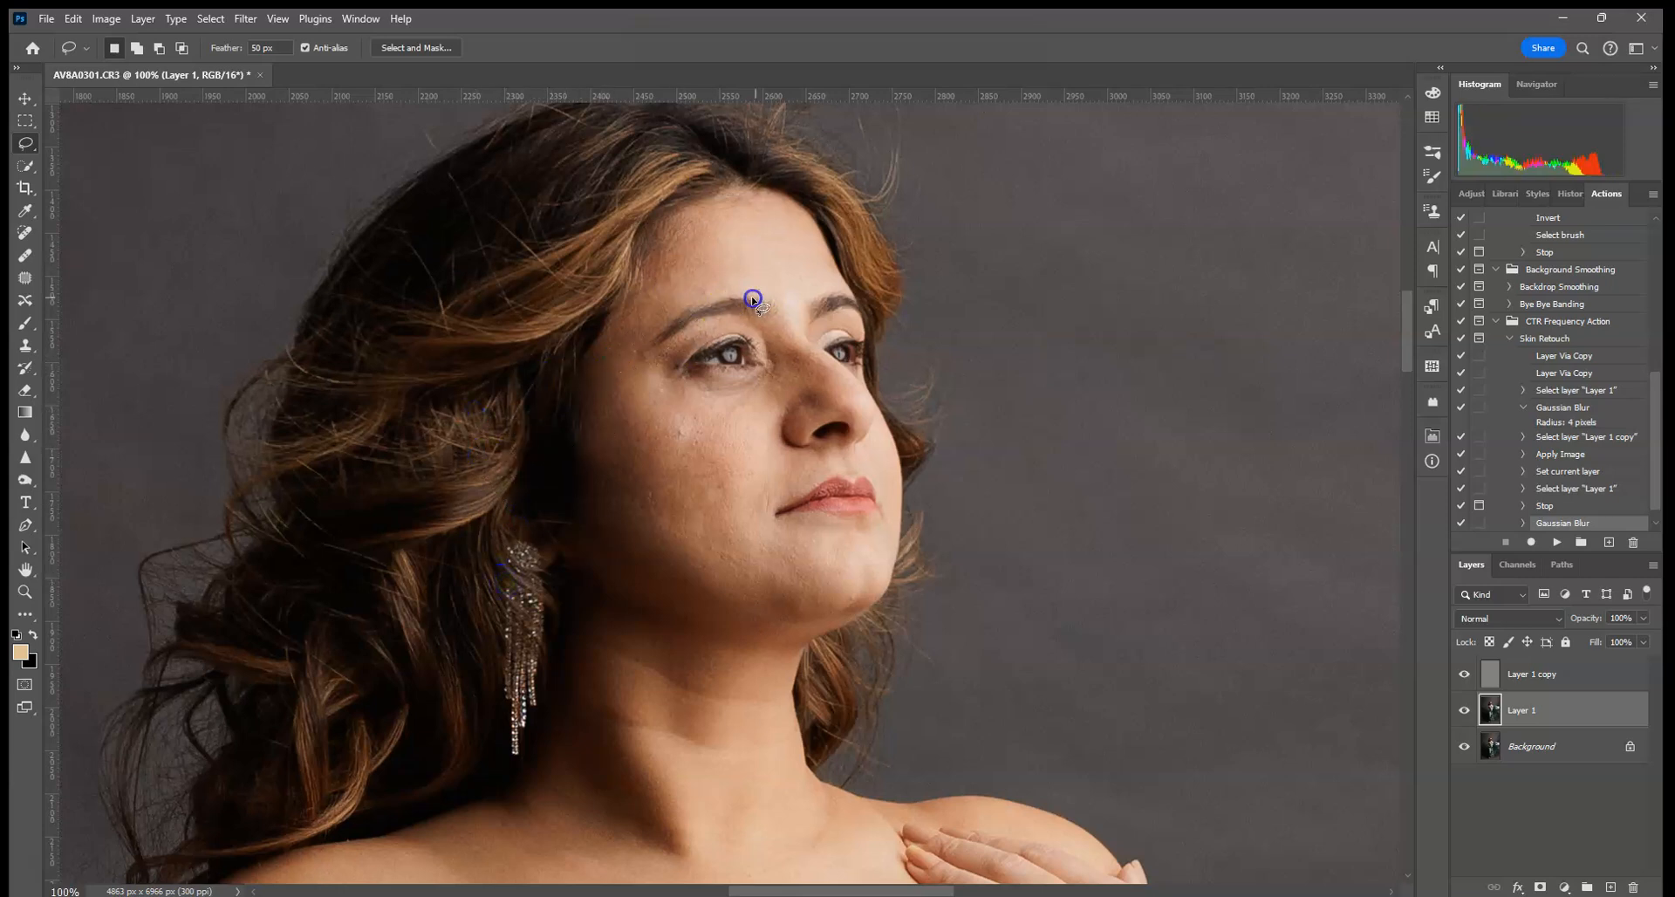
drag(752, 316, 754, 312)
click(771, 213)
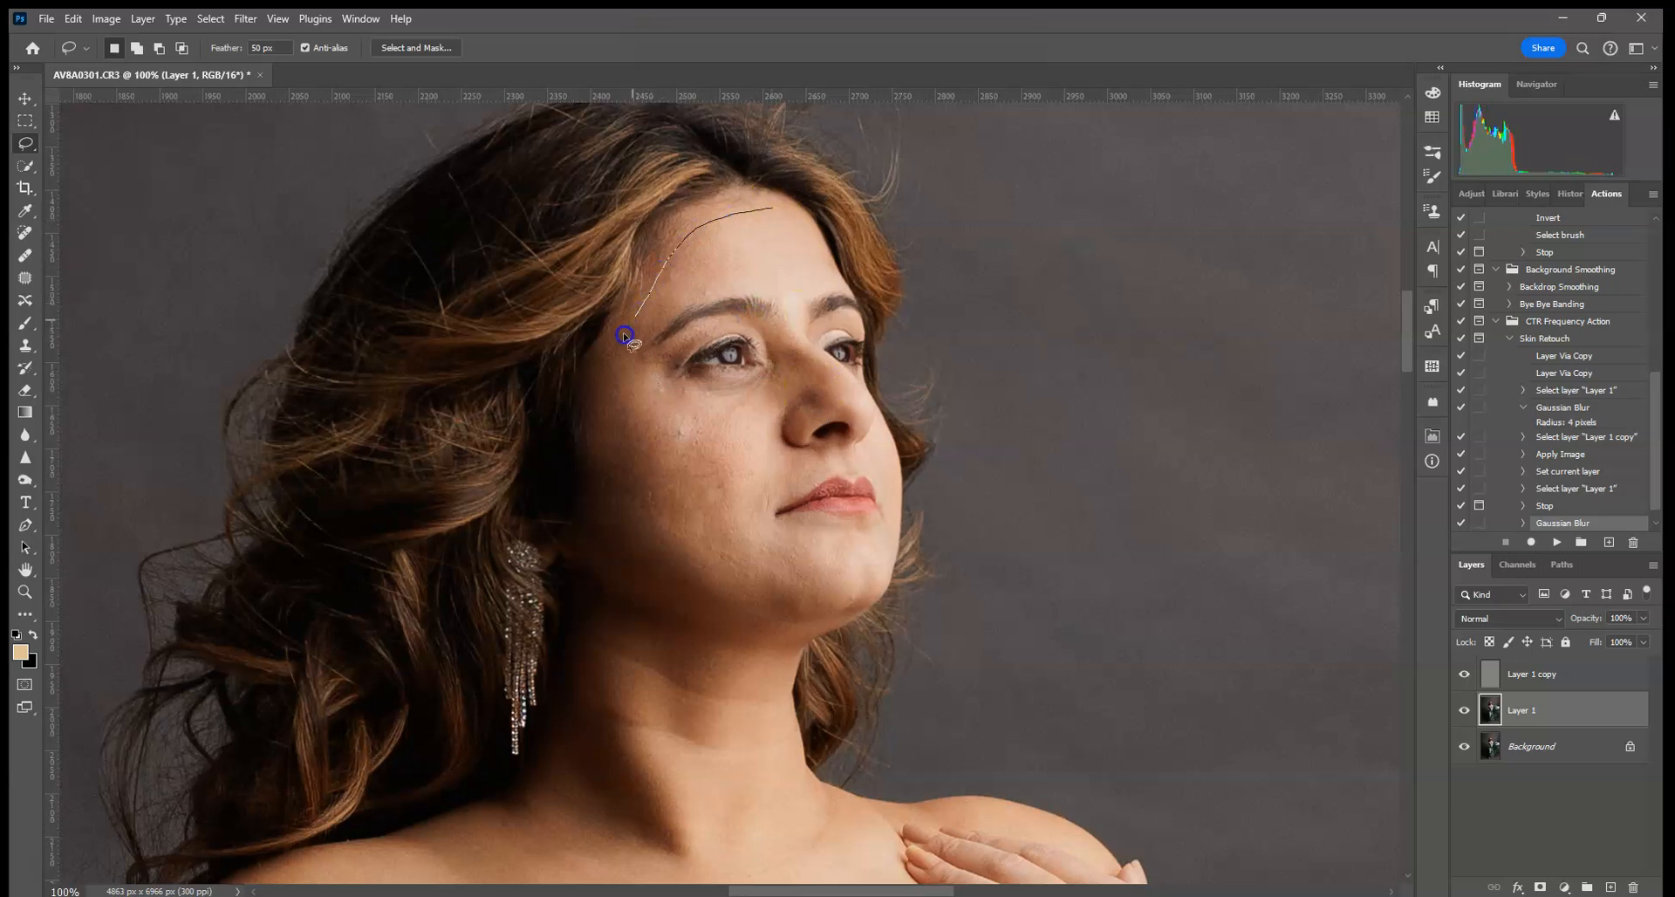
mouse_move(595, 534)
mouse_down()
mouse_move(618, 570)
mouse_move(715, 593)
mouse_move(807, 607)
mouse_move(864, 590)
mouse_up()
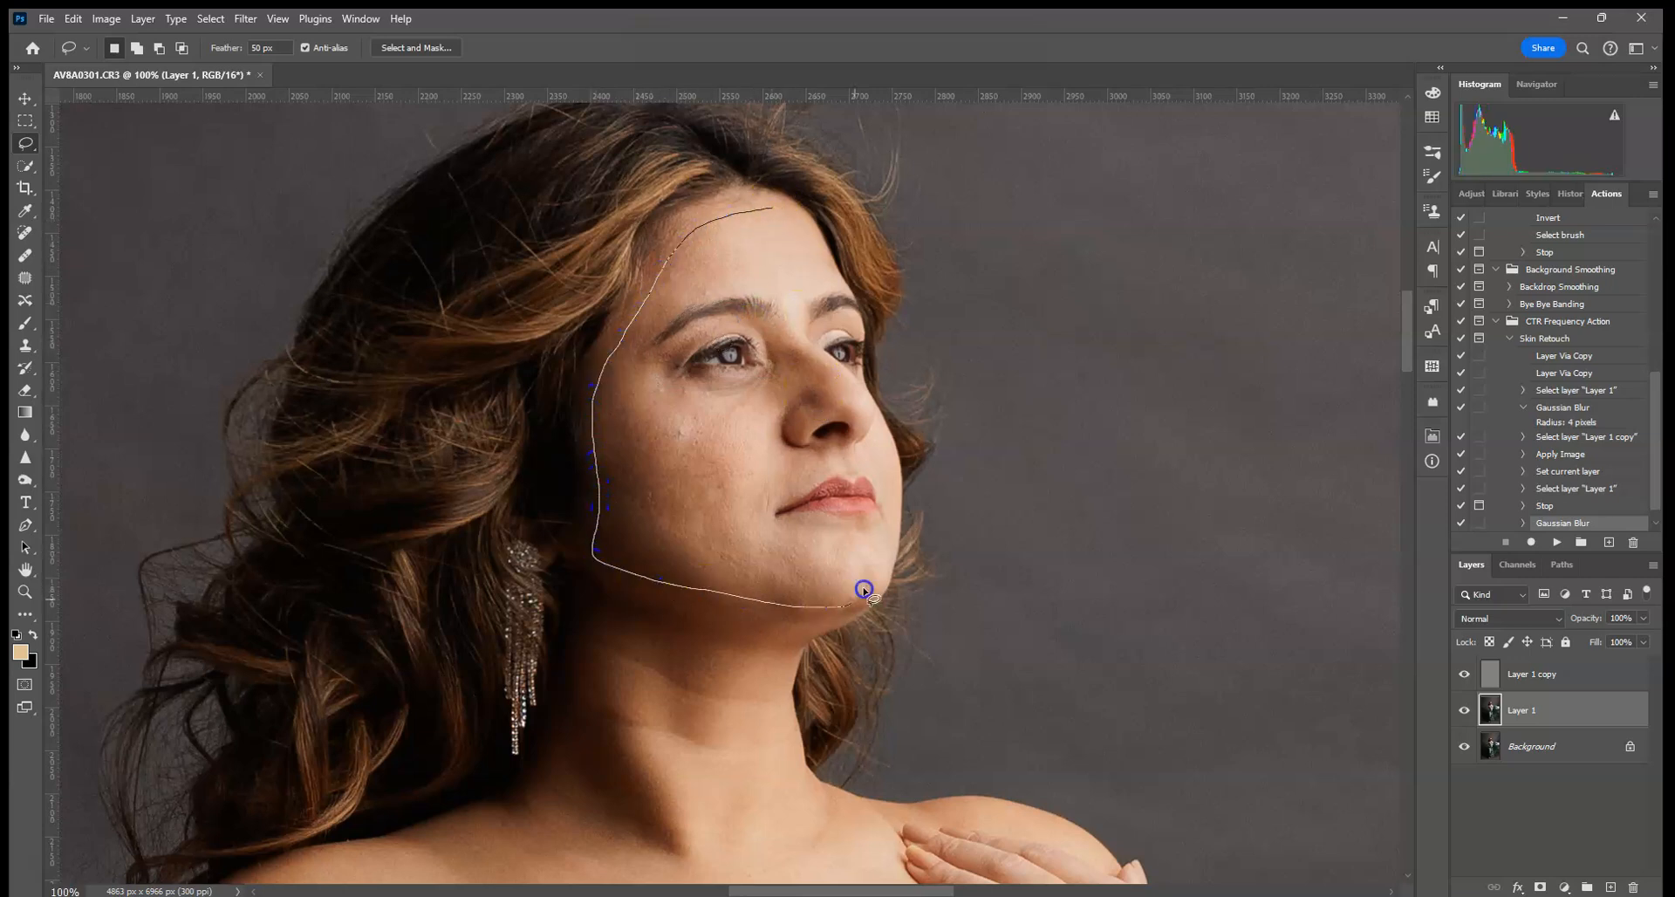
drag(840, 531, 739, 523)
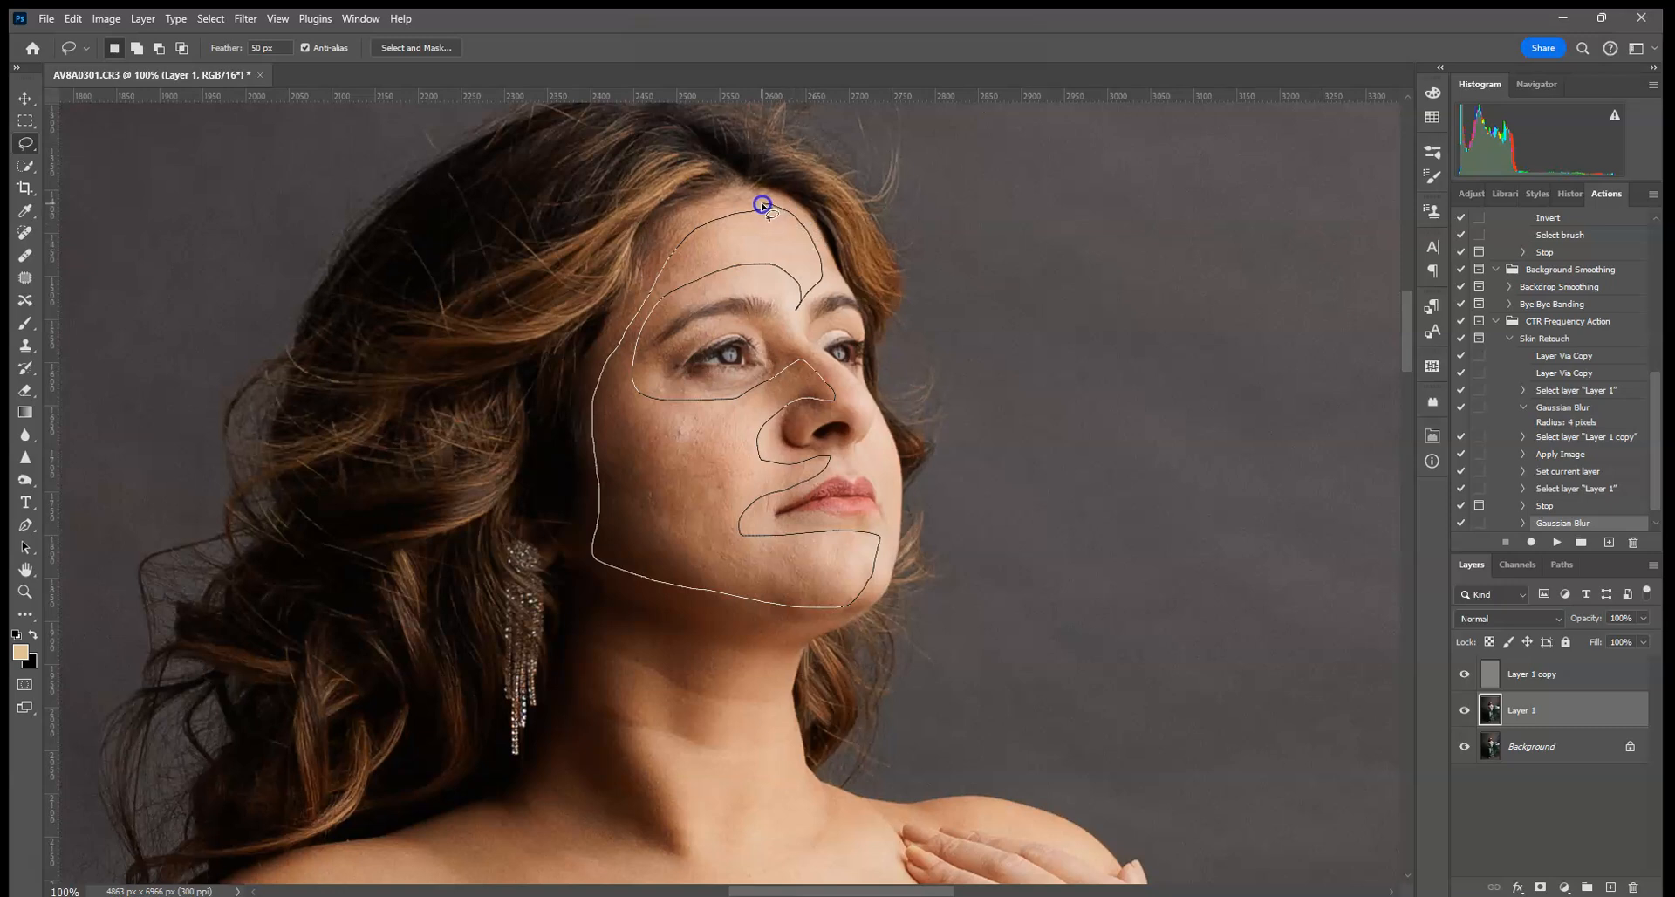
drag(763, 205, 764, 208)
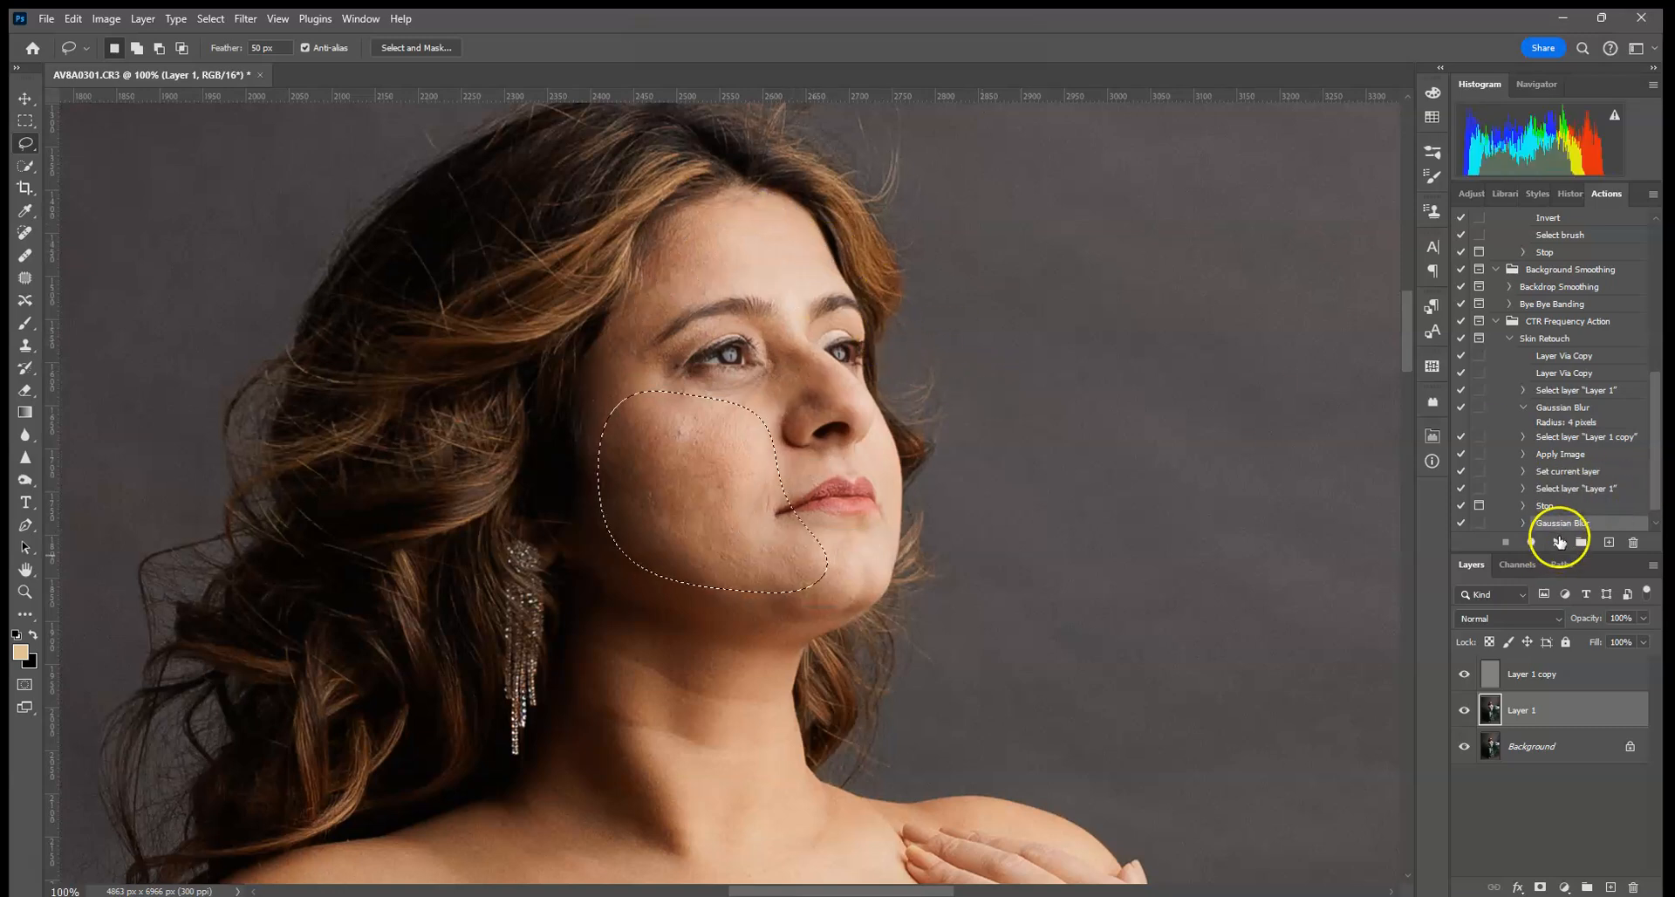
- Resume the Skin Retouch action to Gaussian-blur the cheek selection, then dismiss its smoothing tip
click(1558, 542)
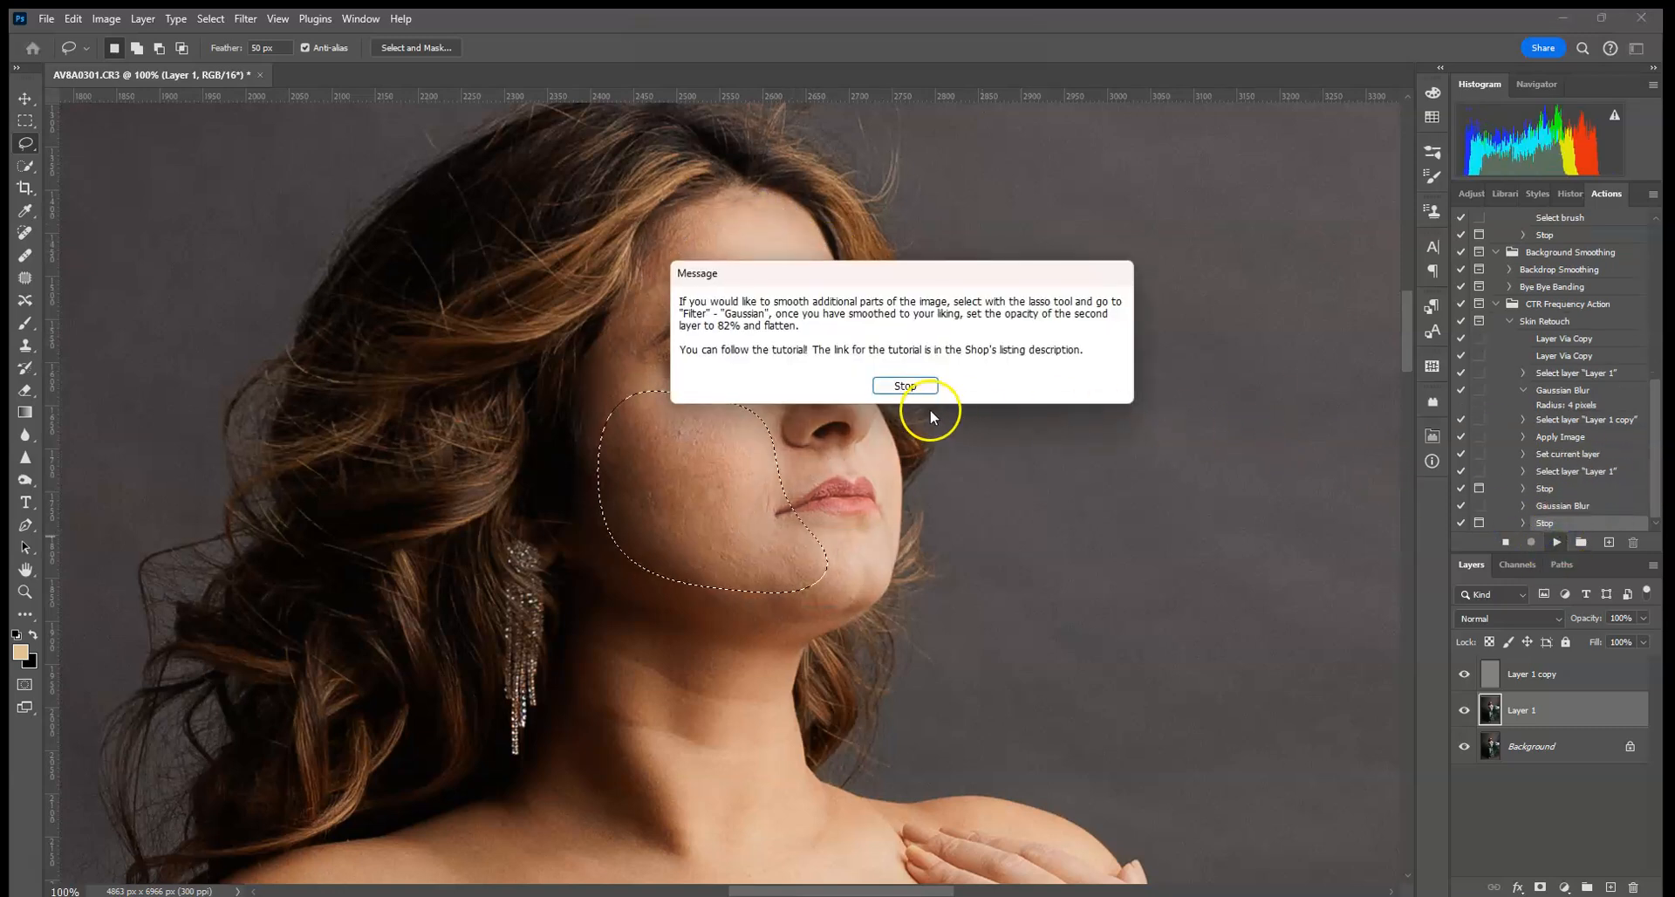
drag(845, 281, 1068, 211)
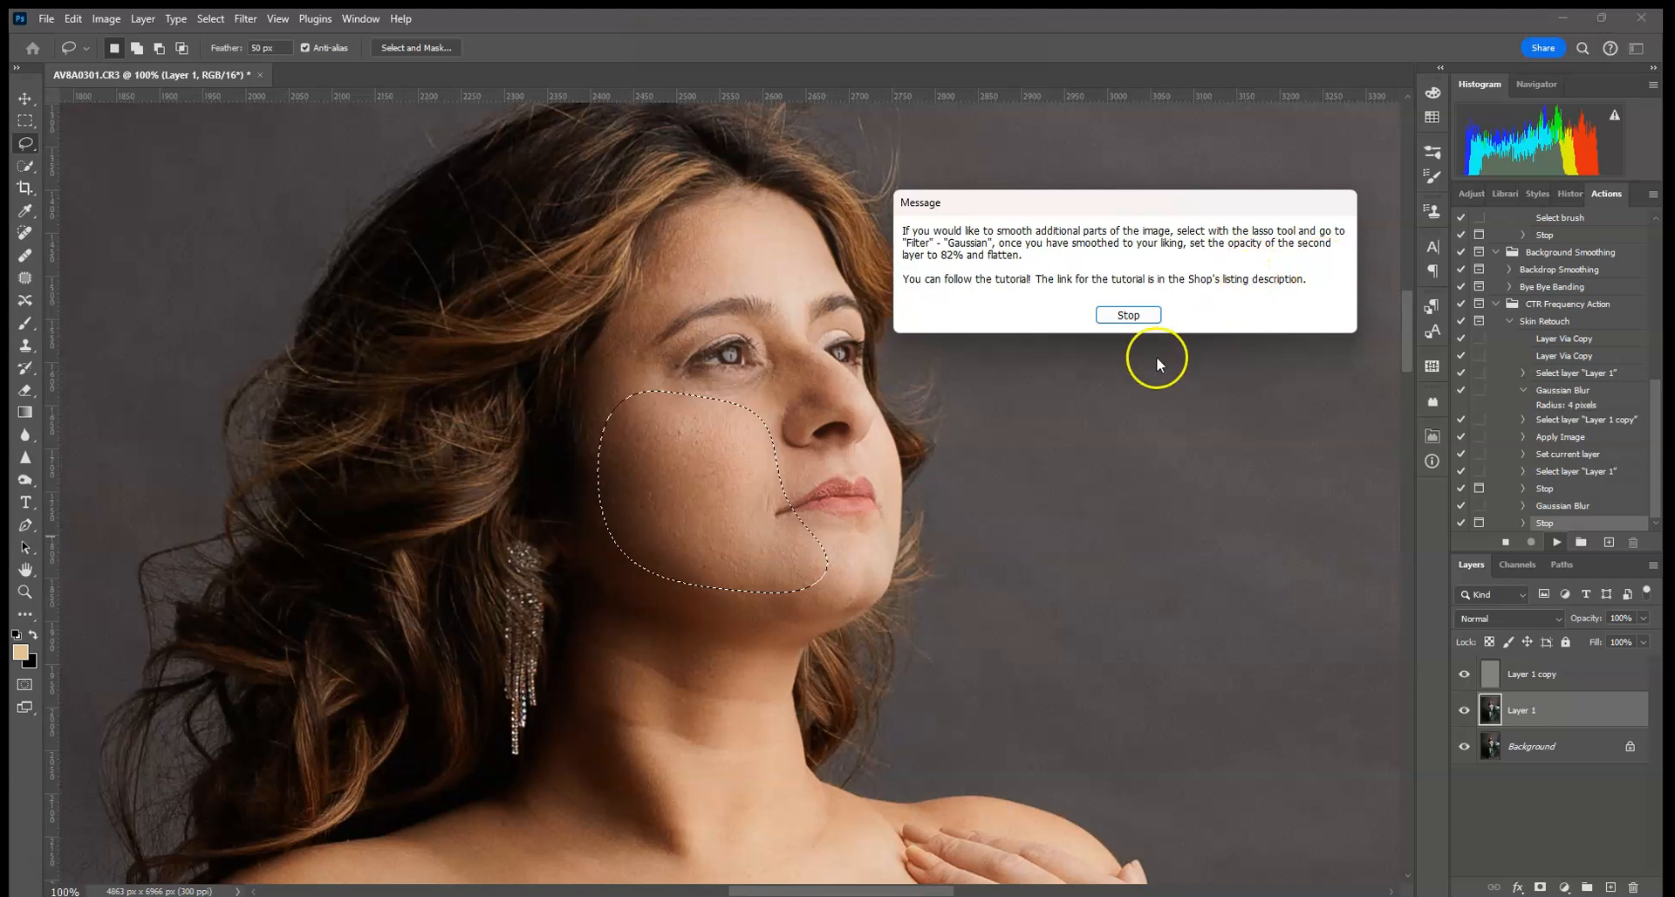
click(1130, 315)
- Lasso the skin of her neck and upper chest with a feathered freehand selection
drag(984, 654, 904, 287)
drag(896, 414, 1003, 367)
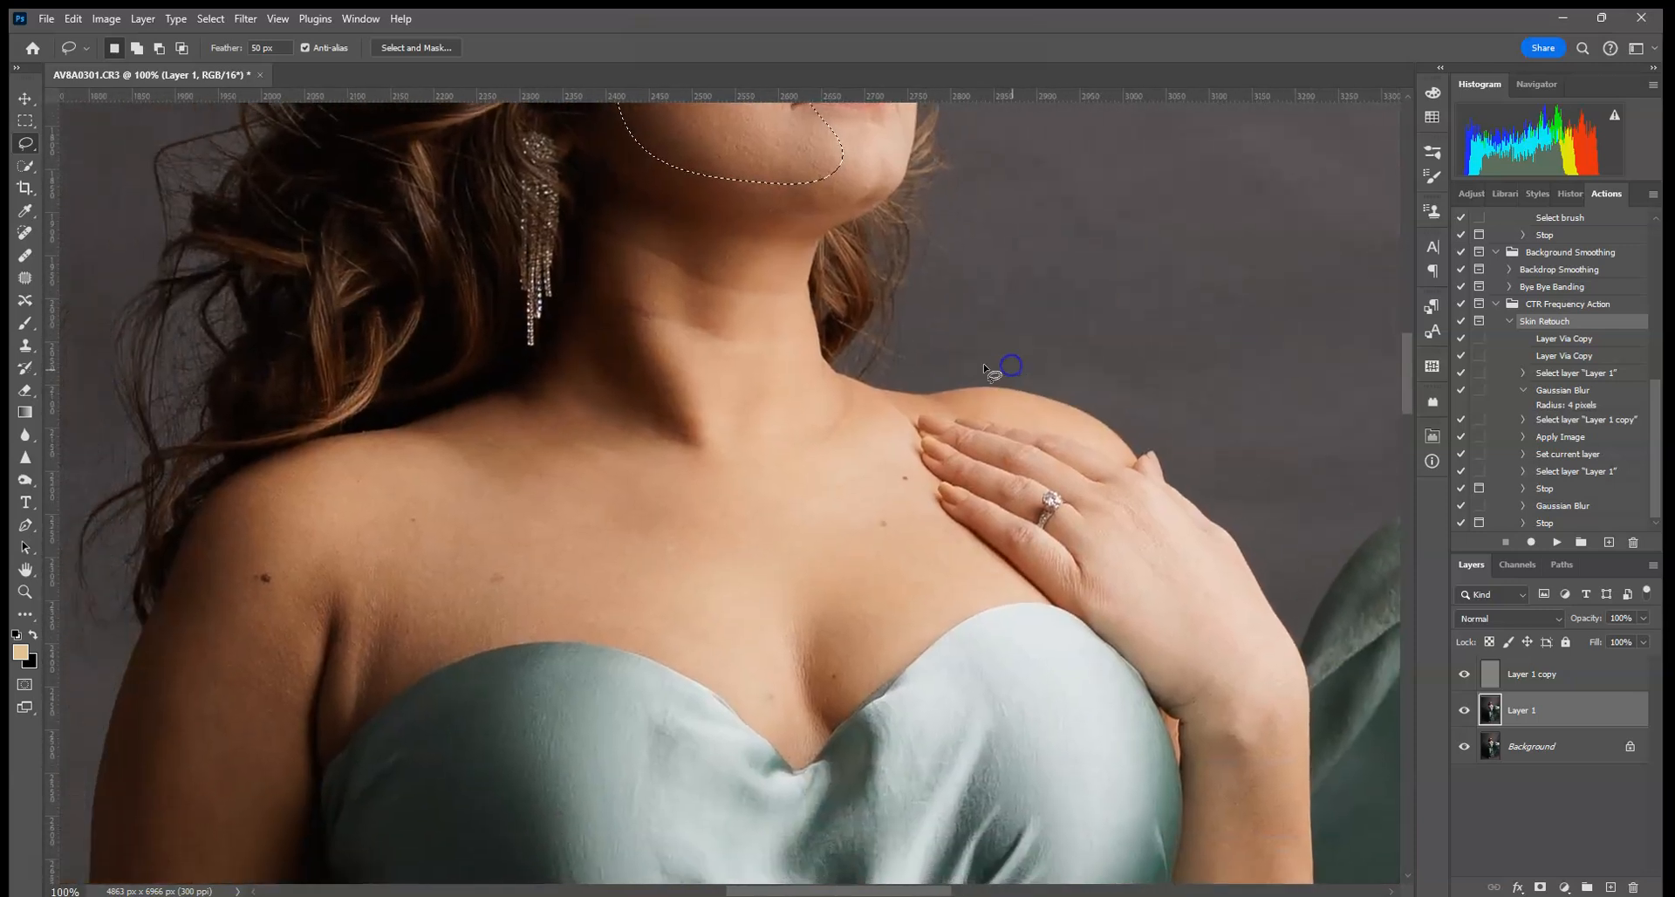
drag(789, 249, 629, 218)
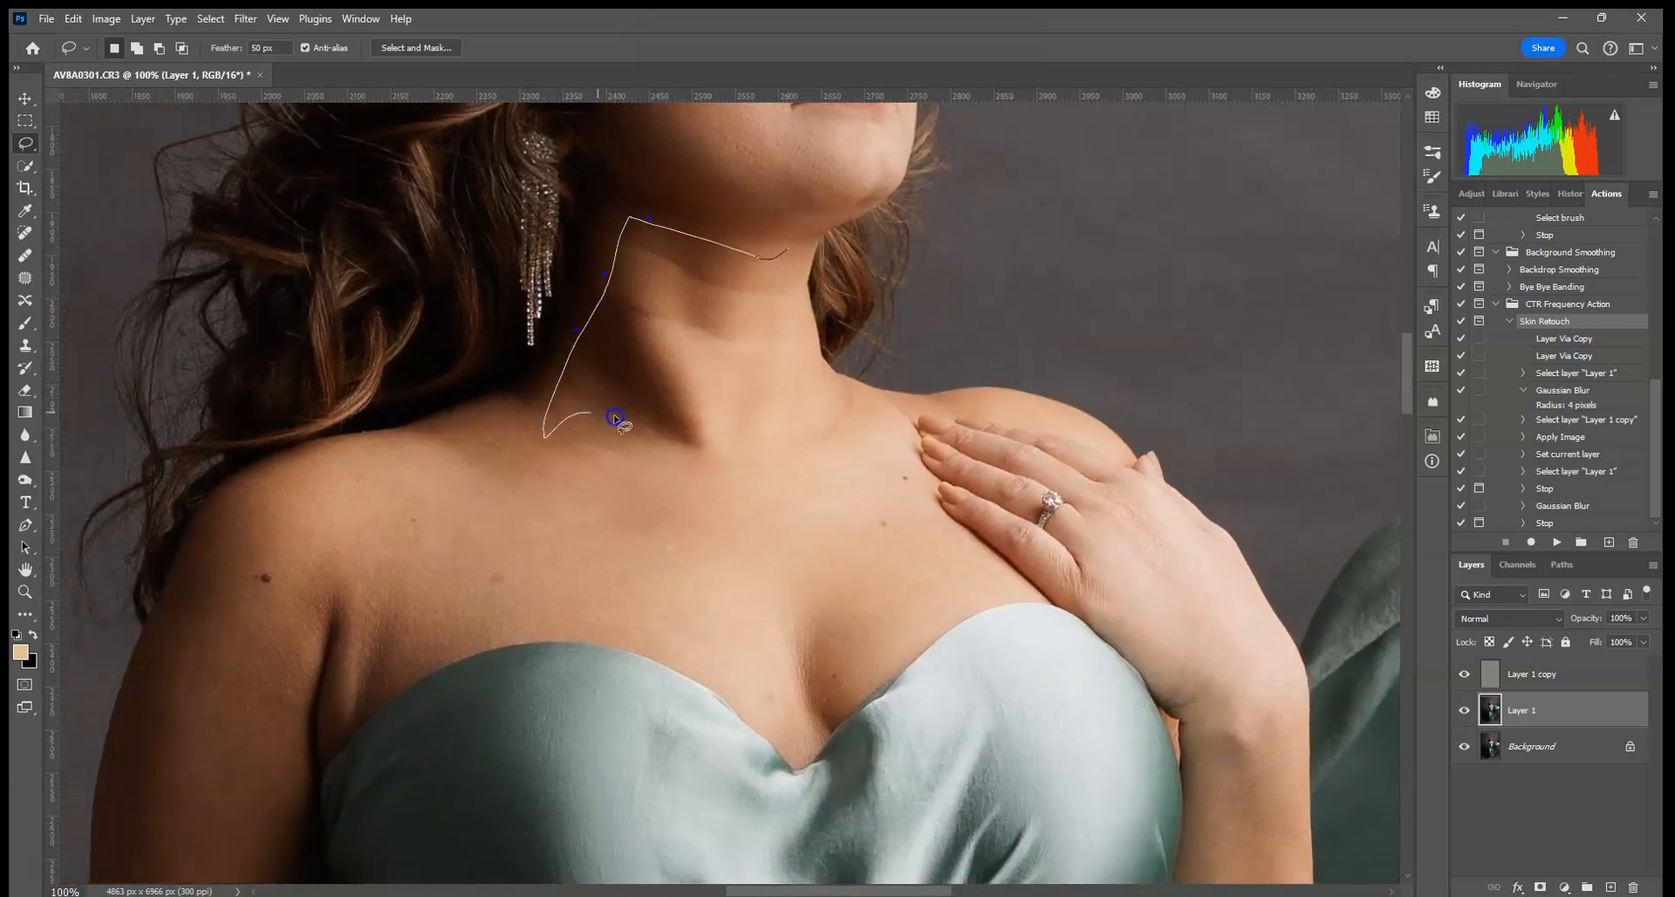
drag(670, 450, 376, 460)
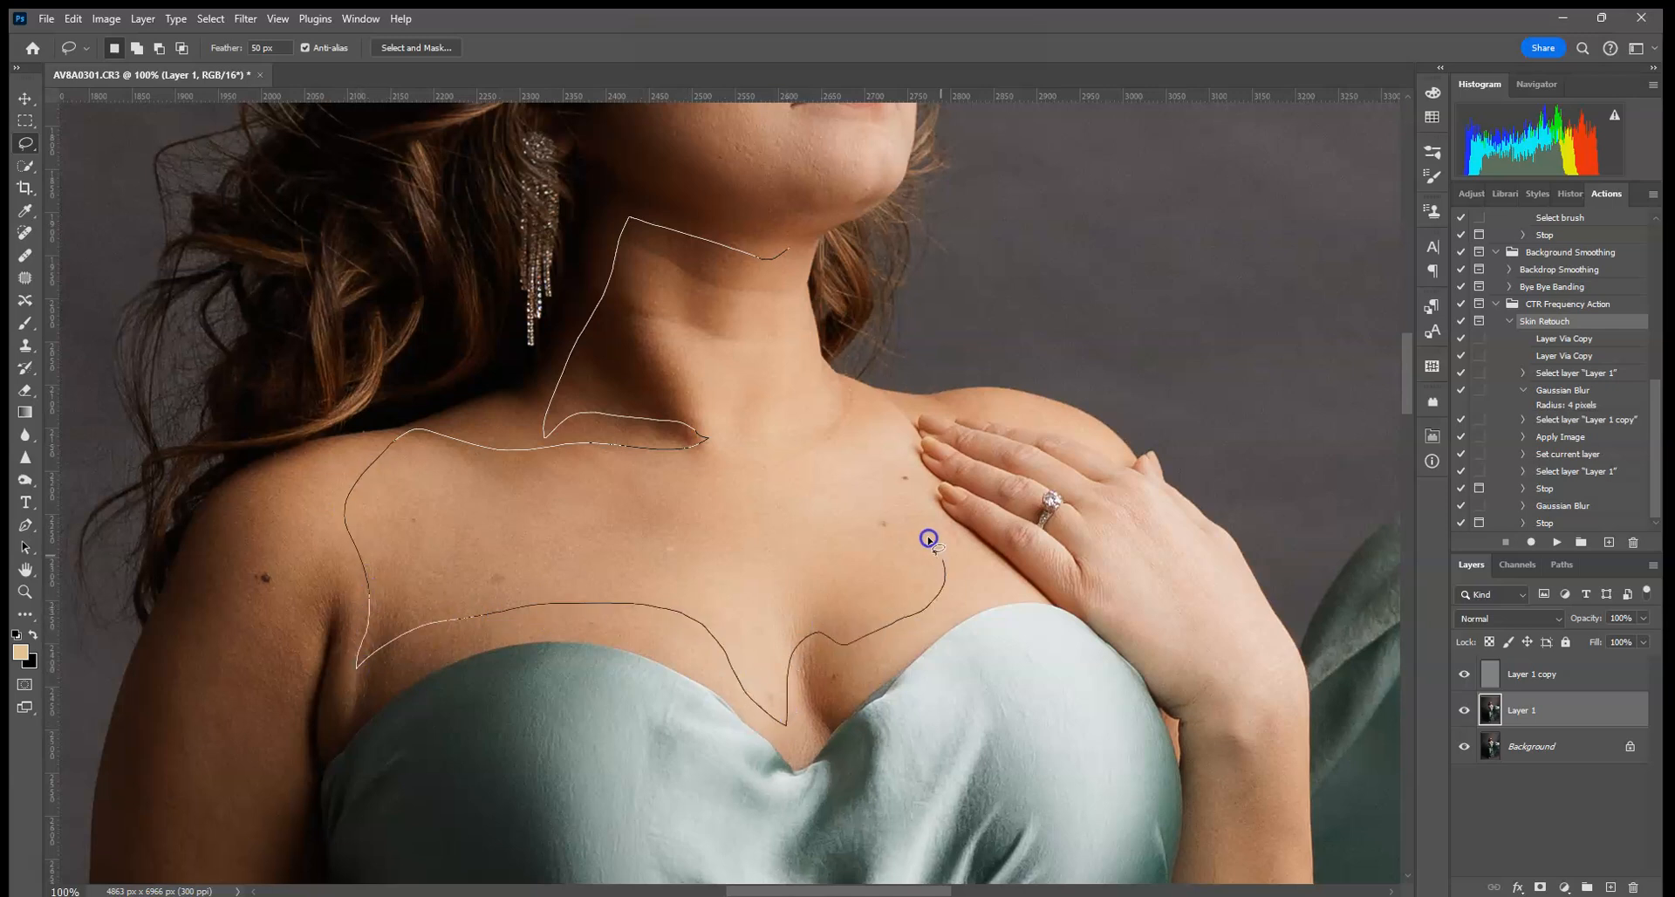
drag(870, 428, 874, 366)
- Reapply the last Gaussian Blur to the neck and chest selection
click(248, 19)
click(261, 39)
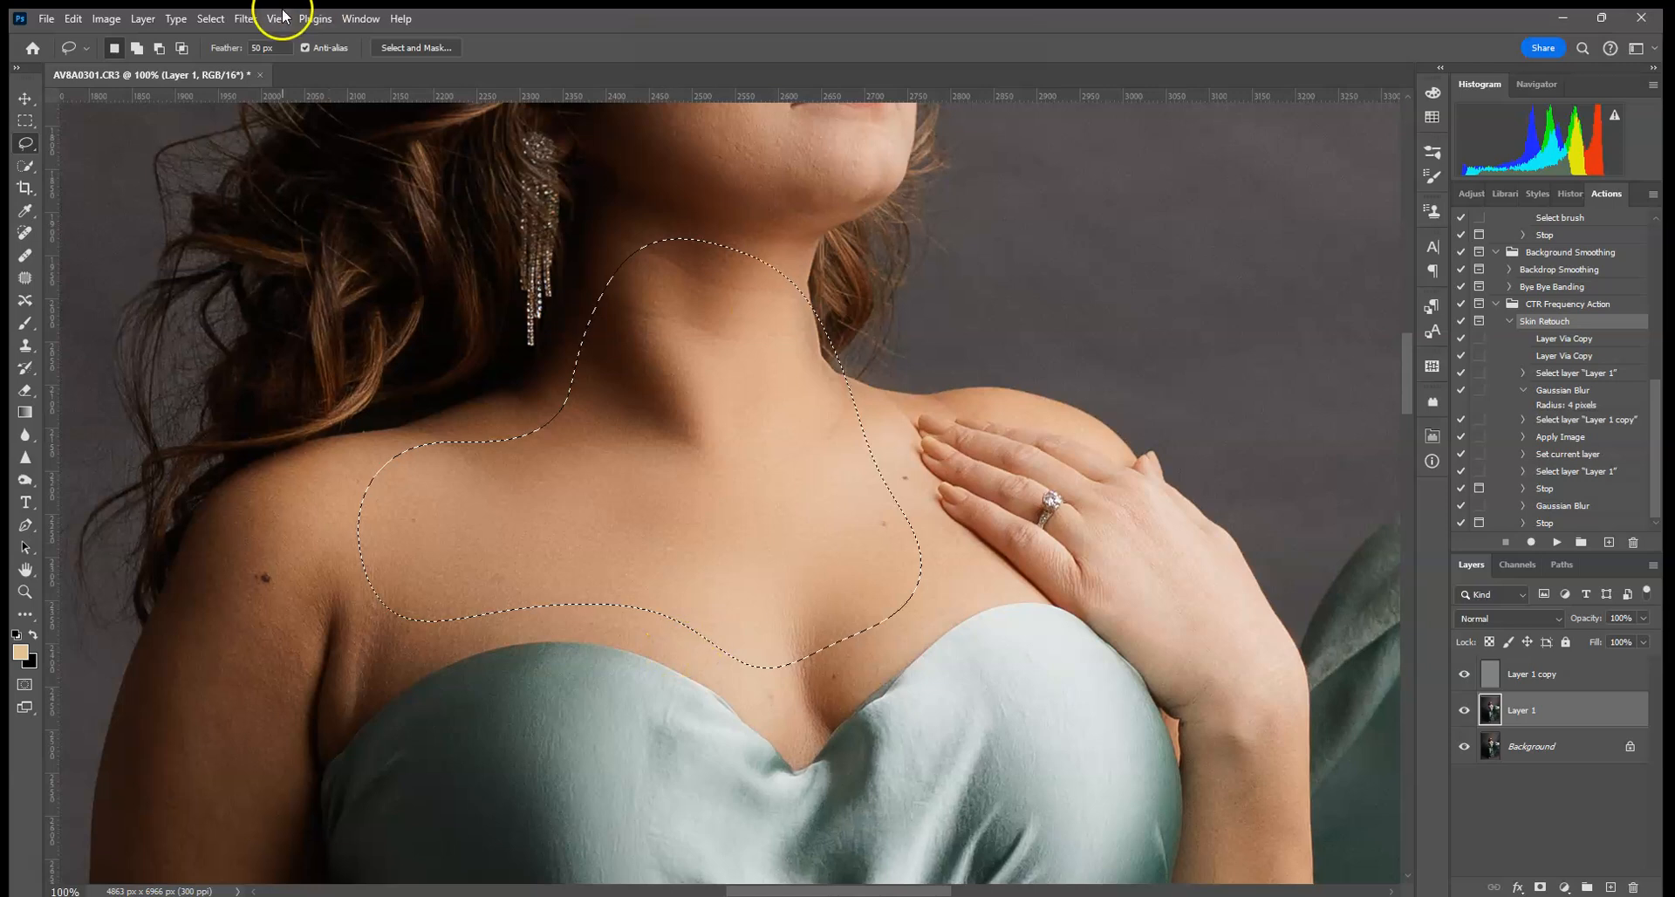
click(247, 20)
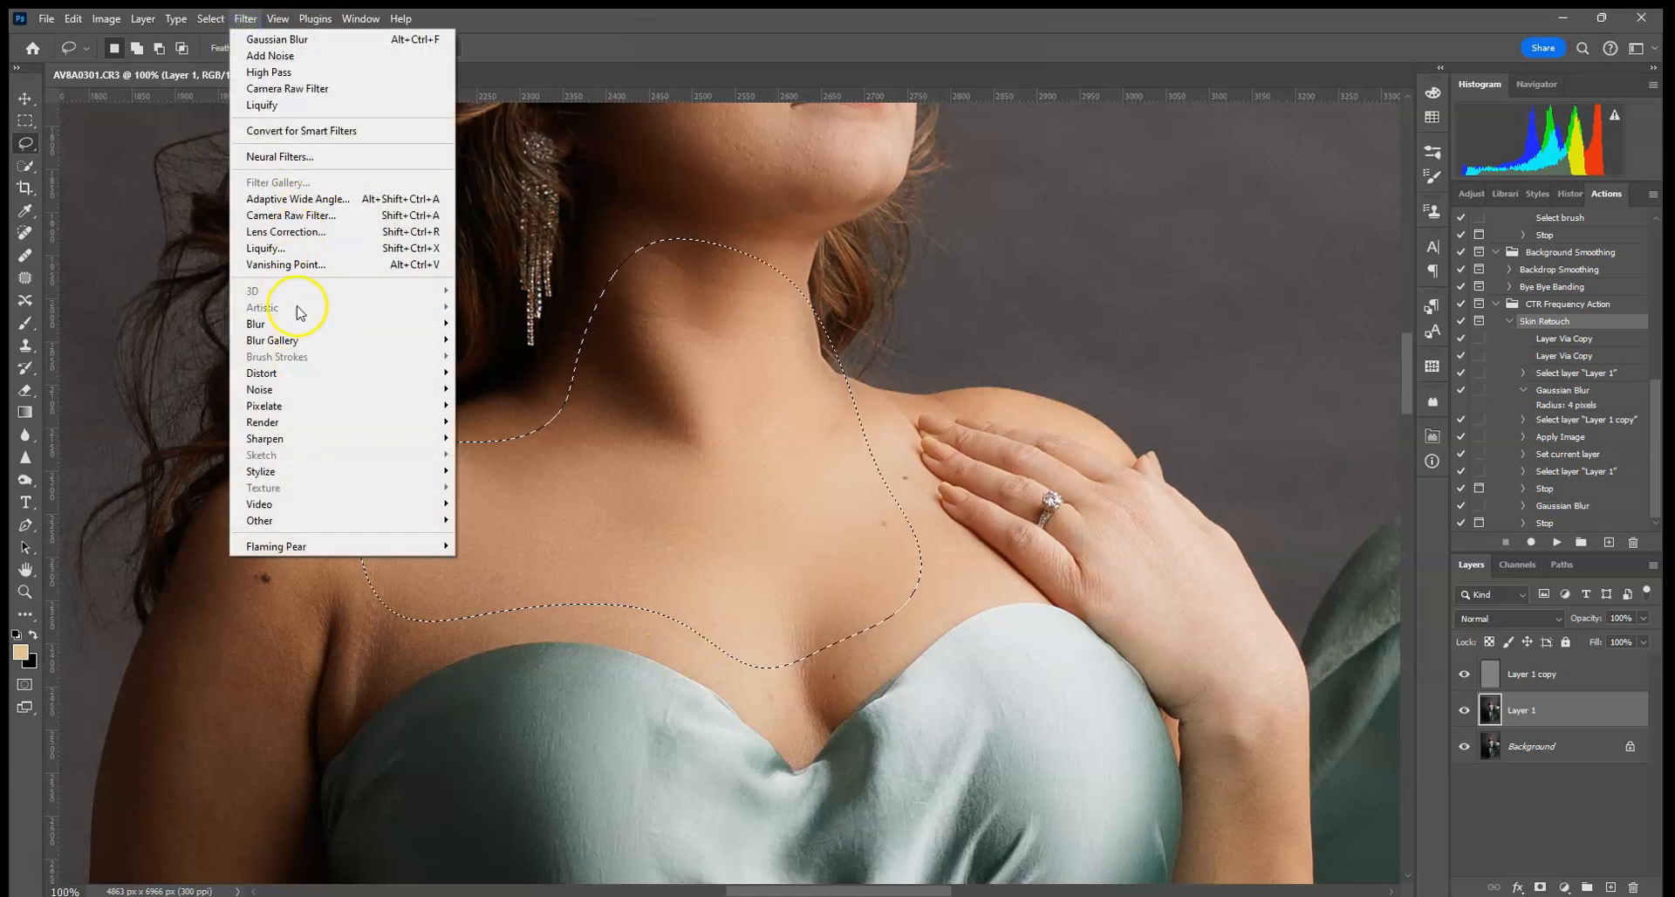
mouse_move(400, 18)
click(499, 16)
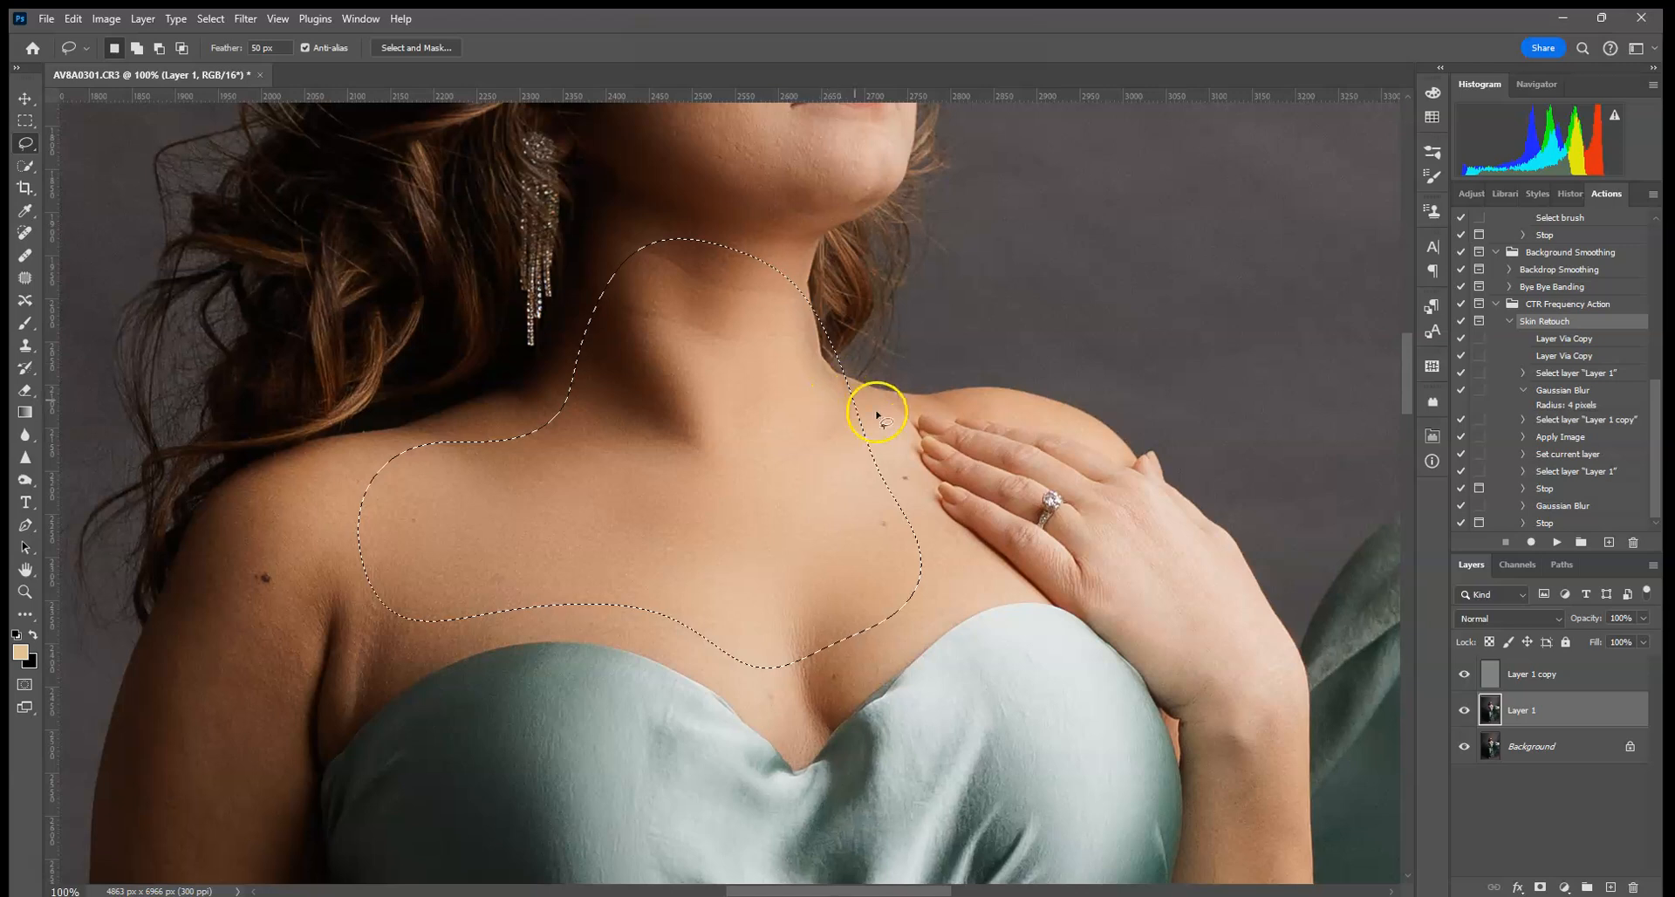
- Undo the chest blur, re-lasso the neck and chest, and reapply Gaussian Blur
click(73, 19)
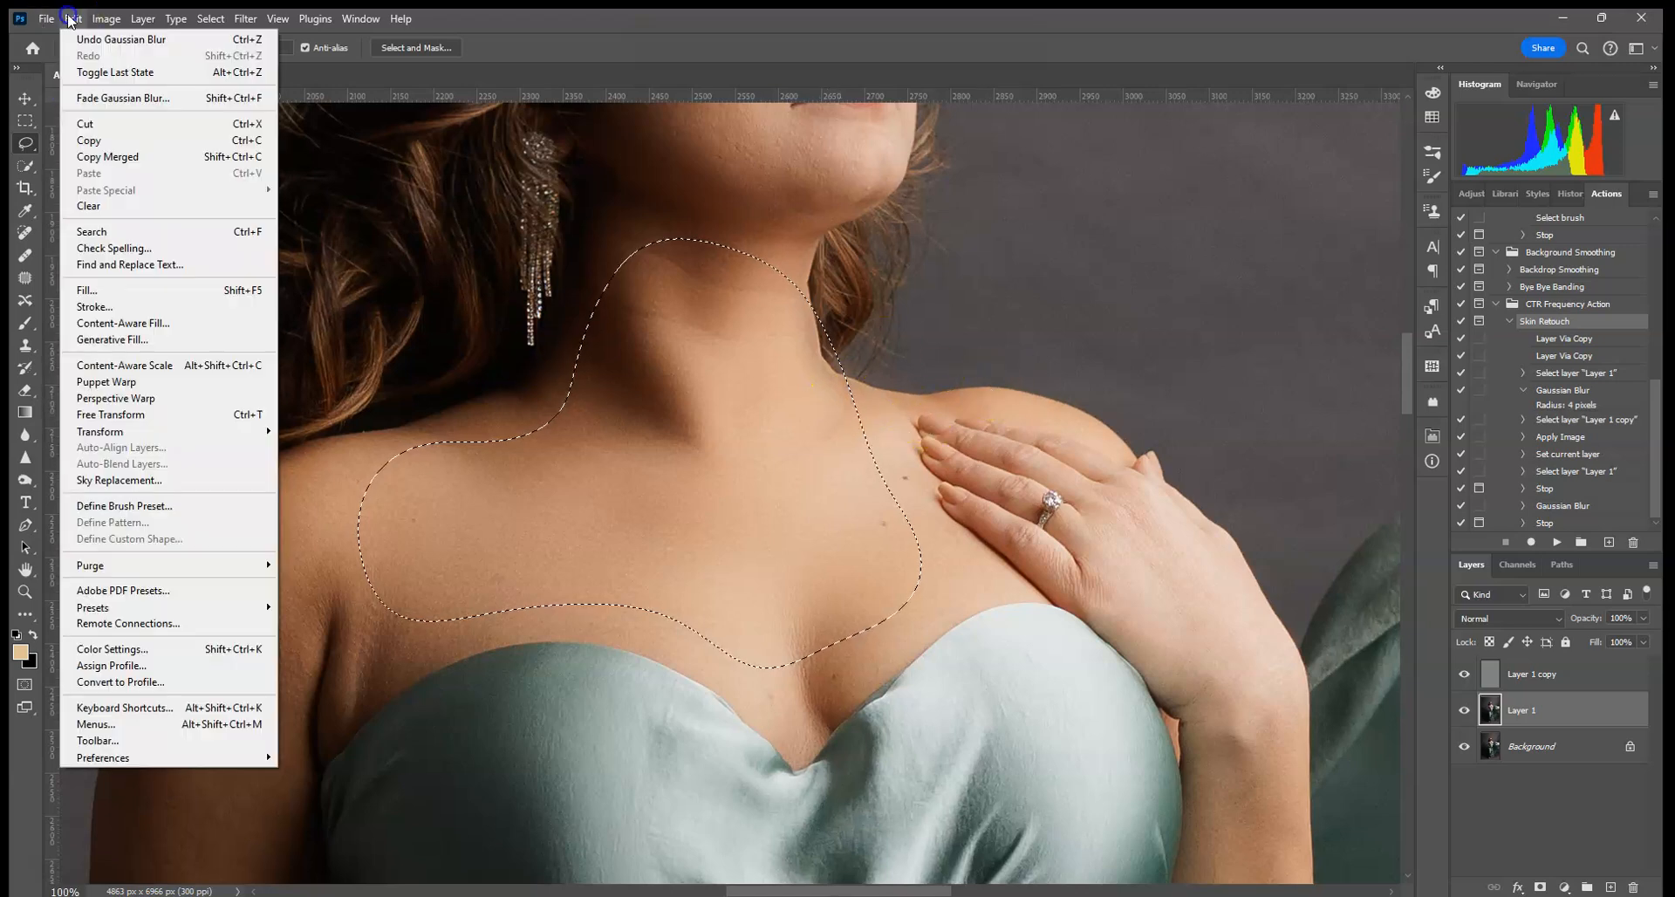
click(72, 39)
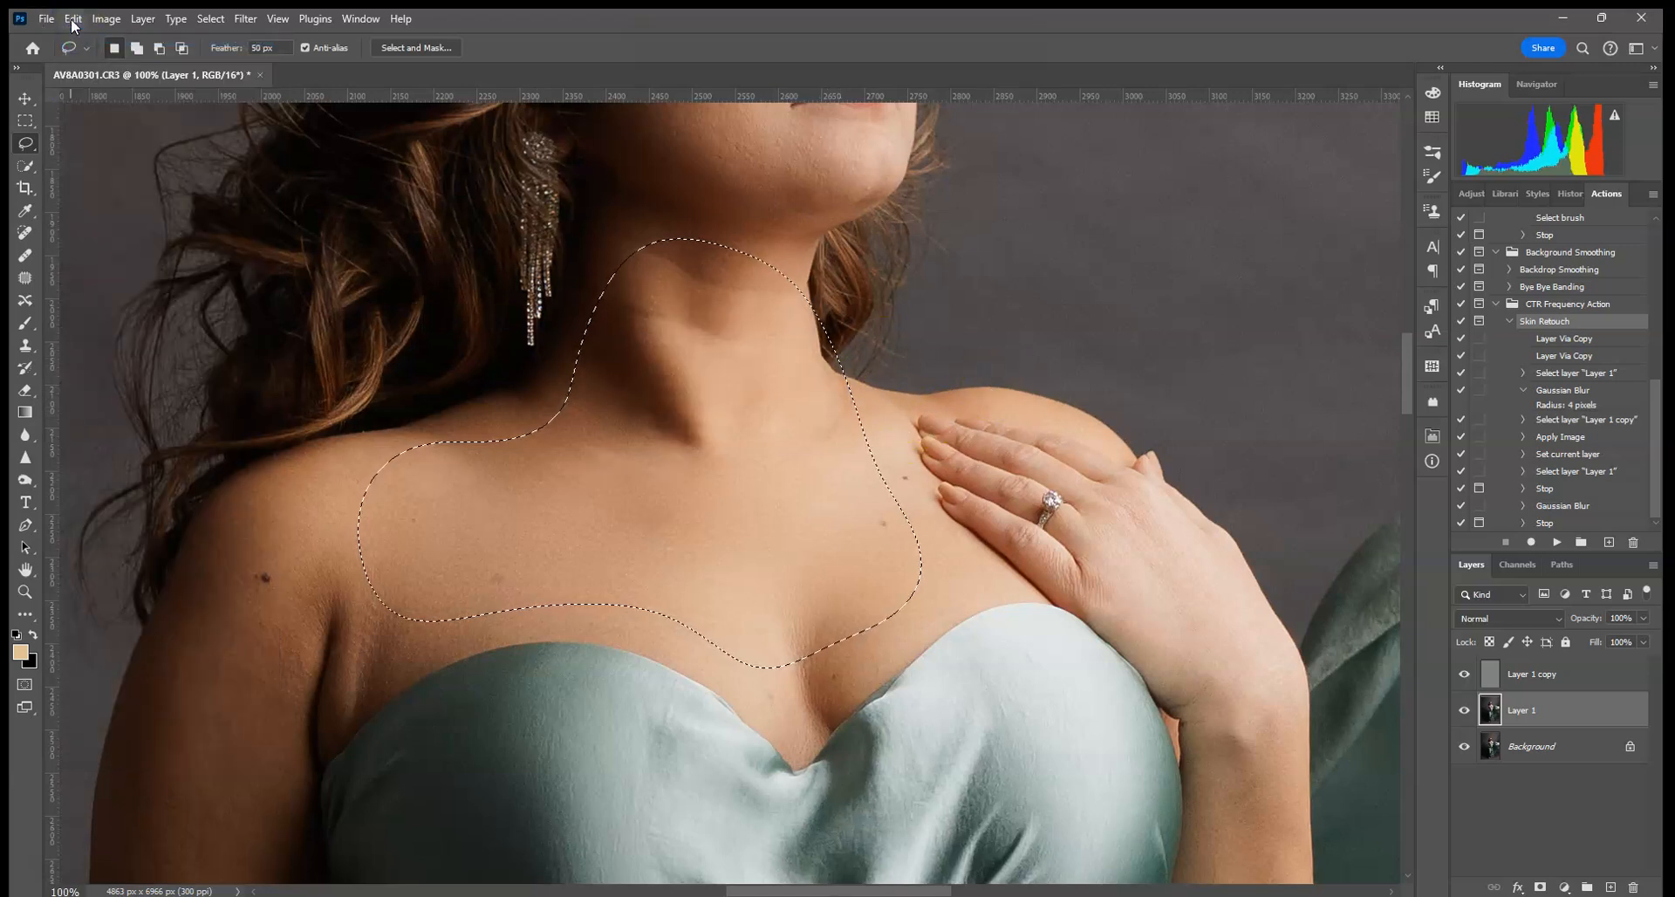
click(875, 285)
drag(801, 255, 619, 247)
mouse_move(369, 613)
mouse_down()
mouse_move(367, 681)
mouse_move(410, 643)
mouse_move(627, 601)
mouse_move(731, 645)
mouse_up()
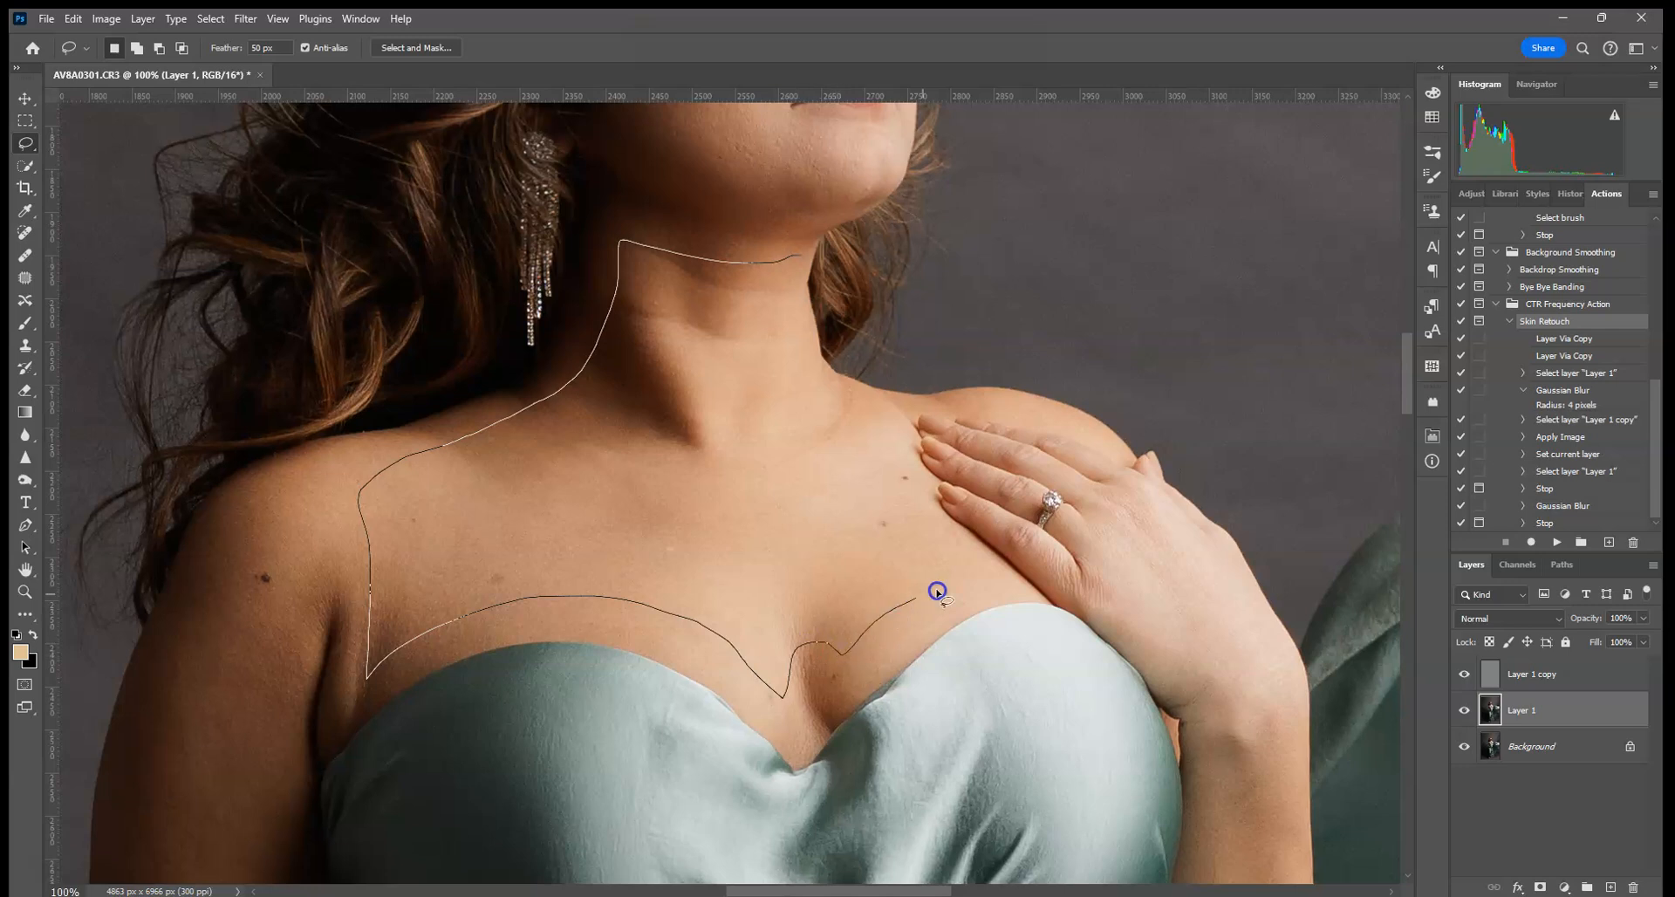
drag(790, 357, 786, 288)
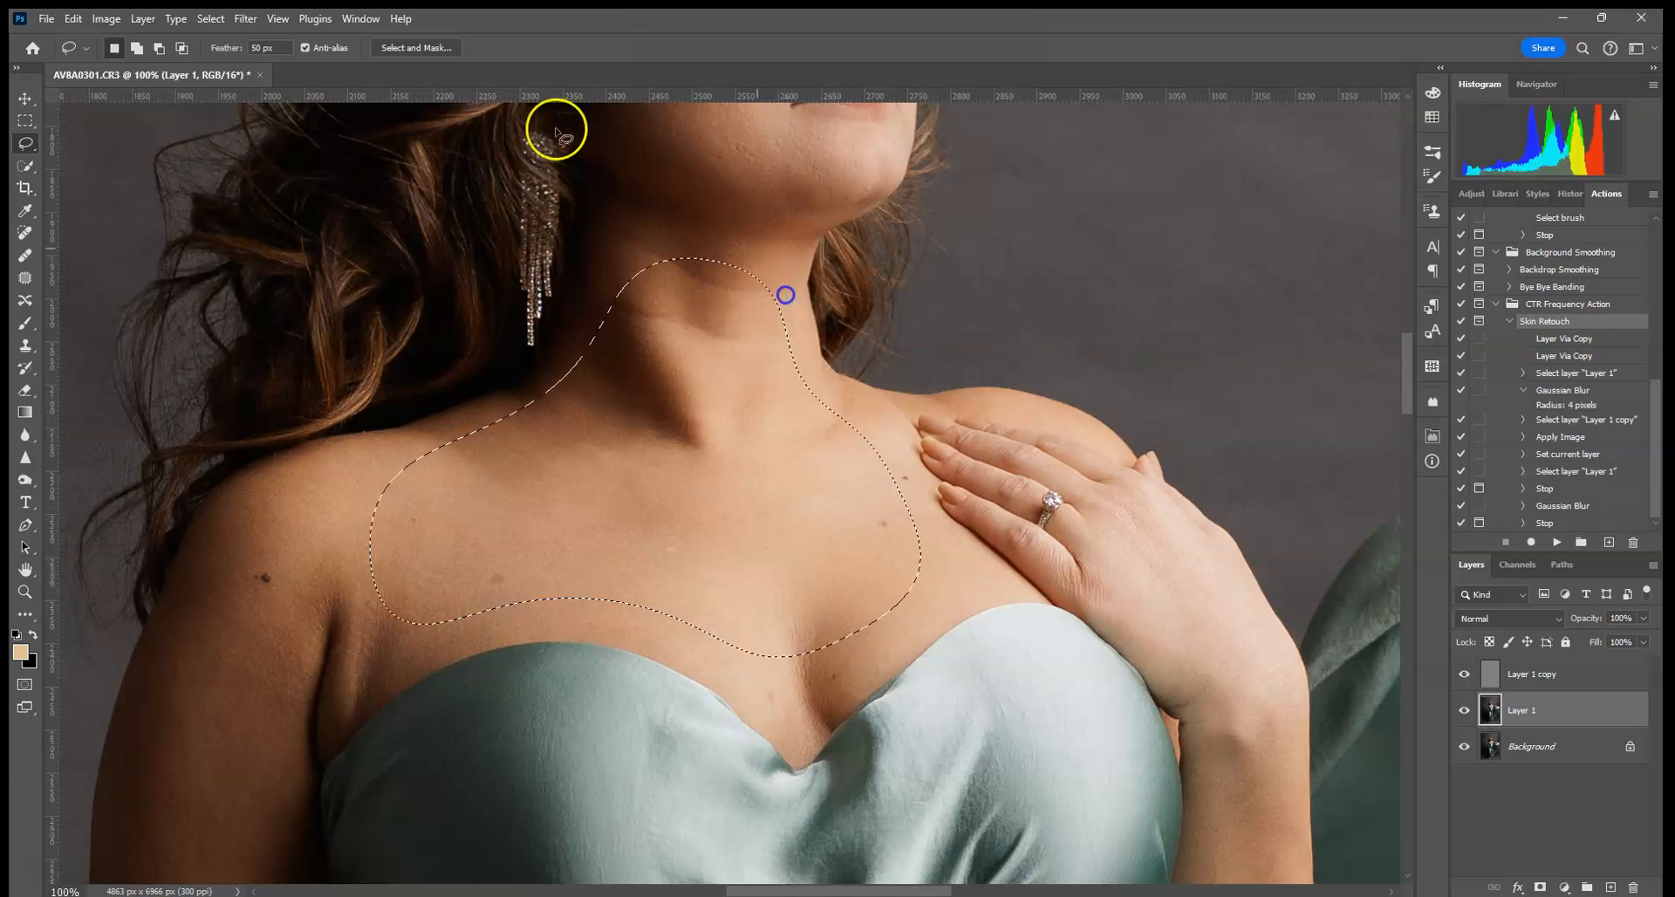
click(245, 18)
click(261, 39)
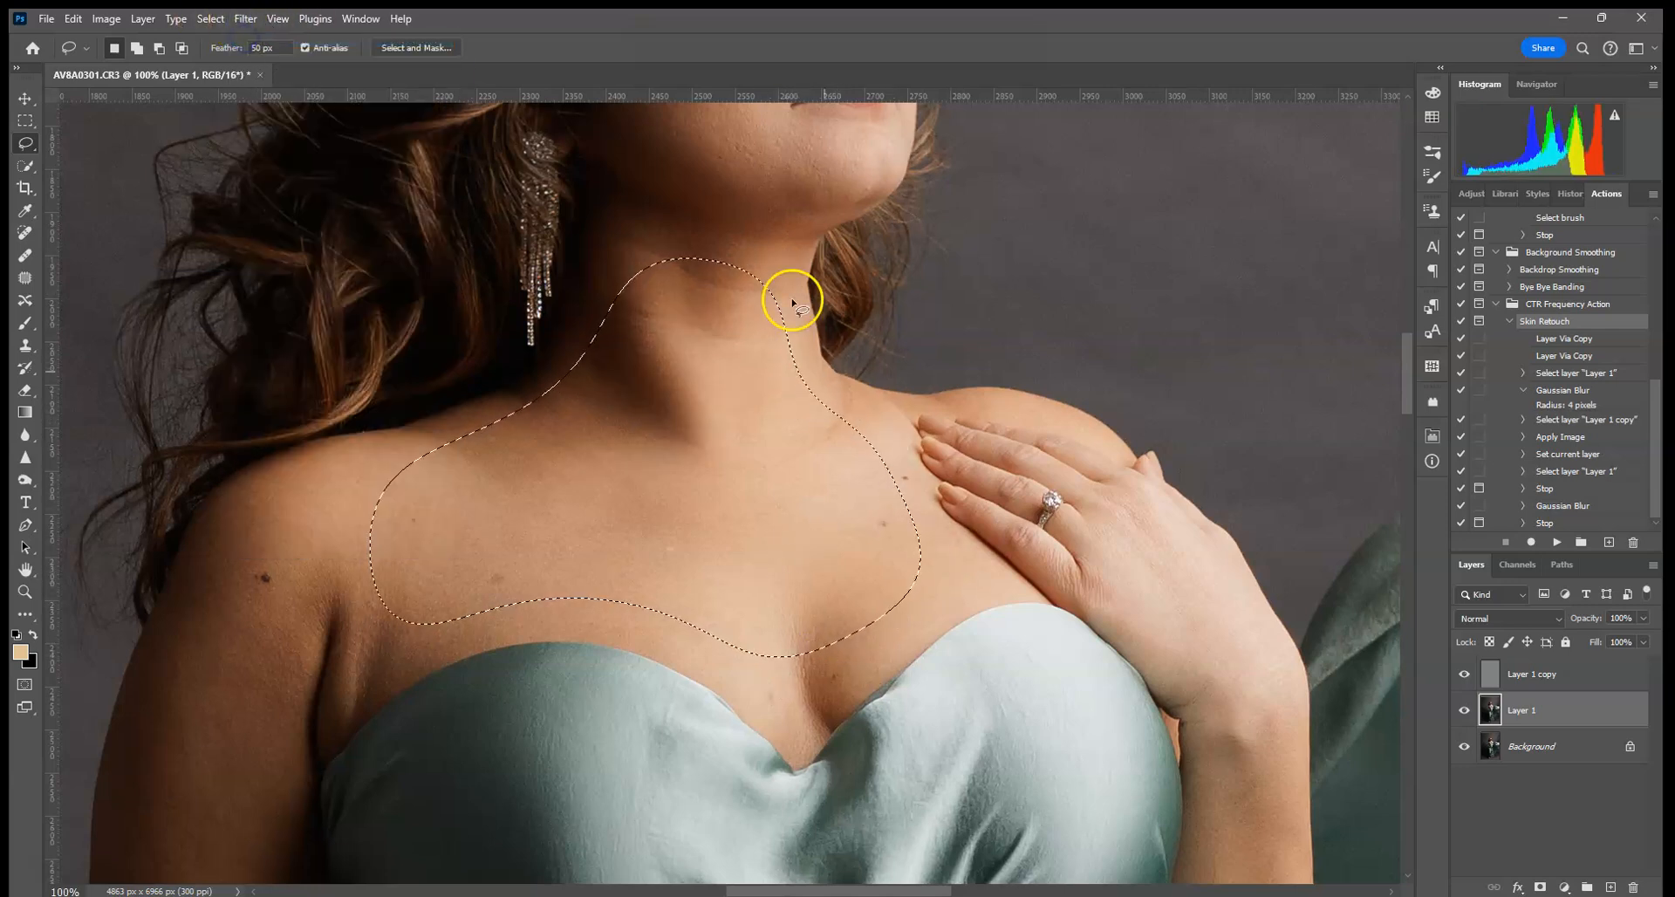
- Lasso her upper arm and apply the last Gaussian Blur to it
drag(516, 620, 741, 376)
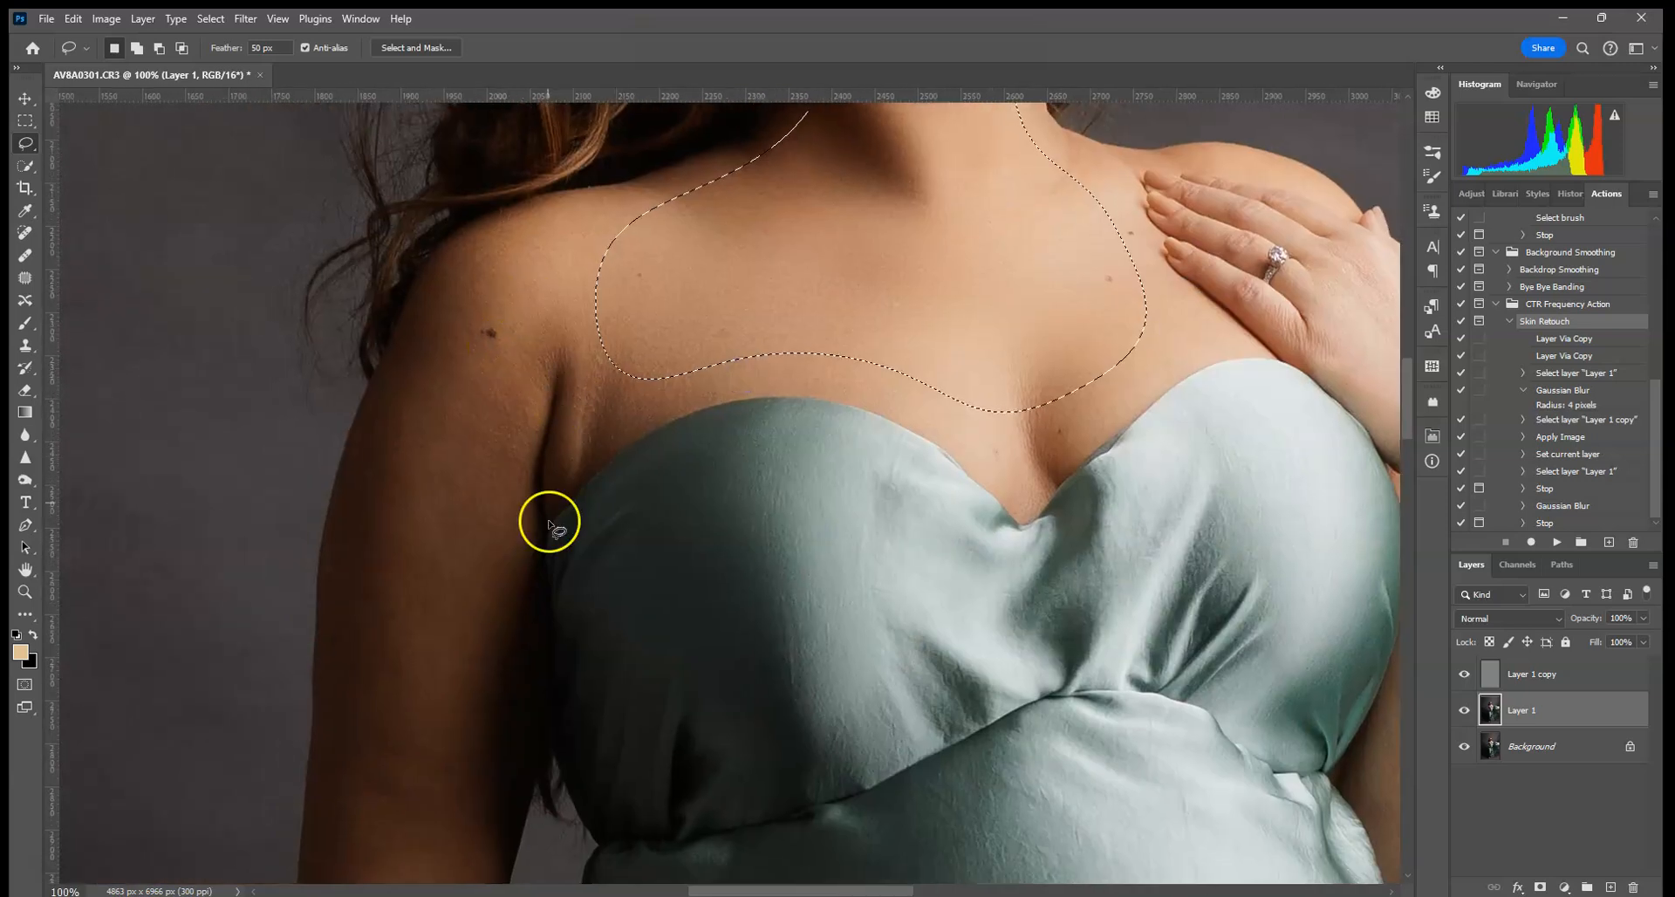
drag(553, 541, 675, 402)
click(602, 124)
drag(506, 312, 431, 755)
drag(614, 680, 645, 563)
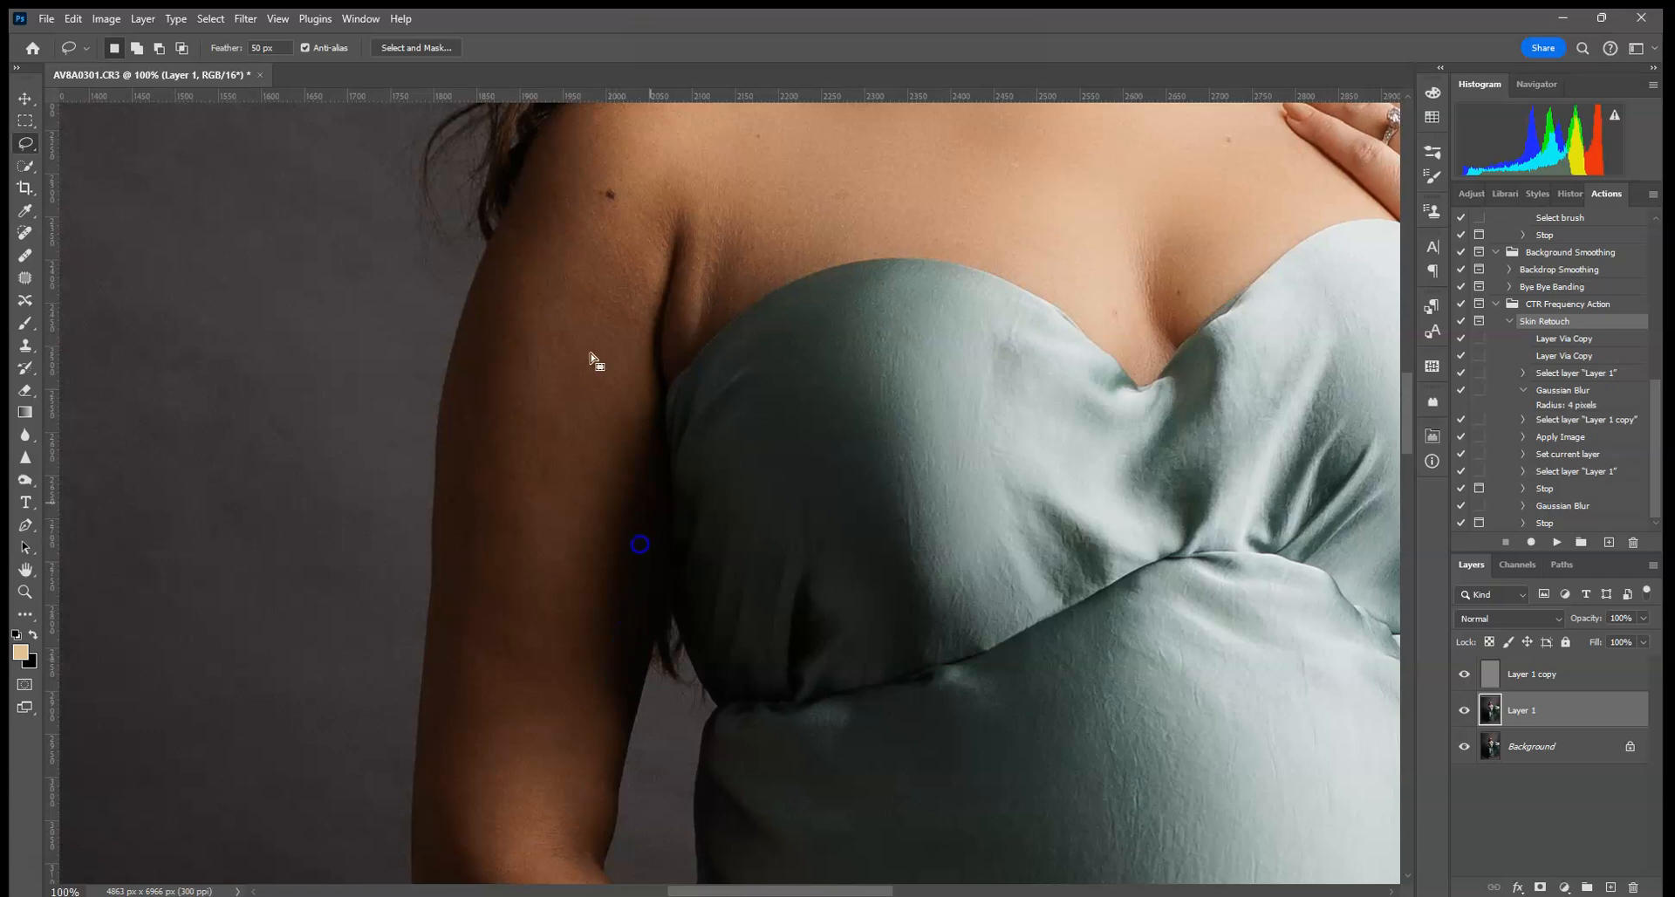
click(245, 18)
click(1246, 382)
- Lasso her raised forearm and apply the Gaussian Blur to it
drag(1246, 383, 497, 445)
mouse_move(894, 512)
mouse_down()
mouse_move(797, 539)
mouse_move(826, 447)
mouse_move(803, 350)
mouse_up()
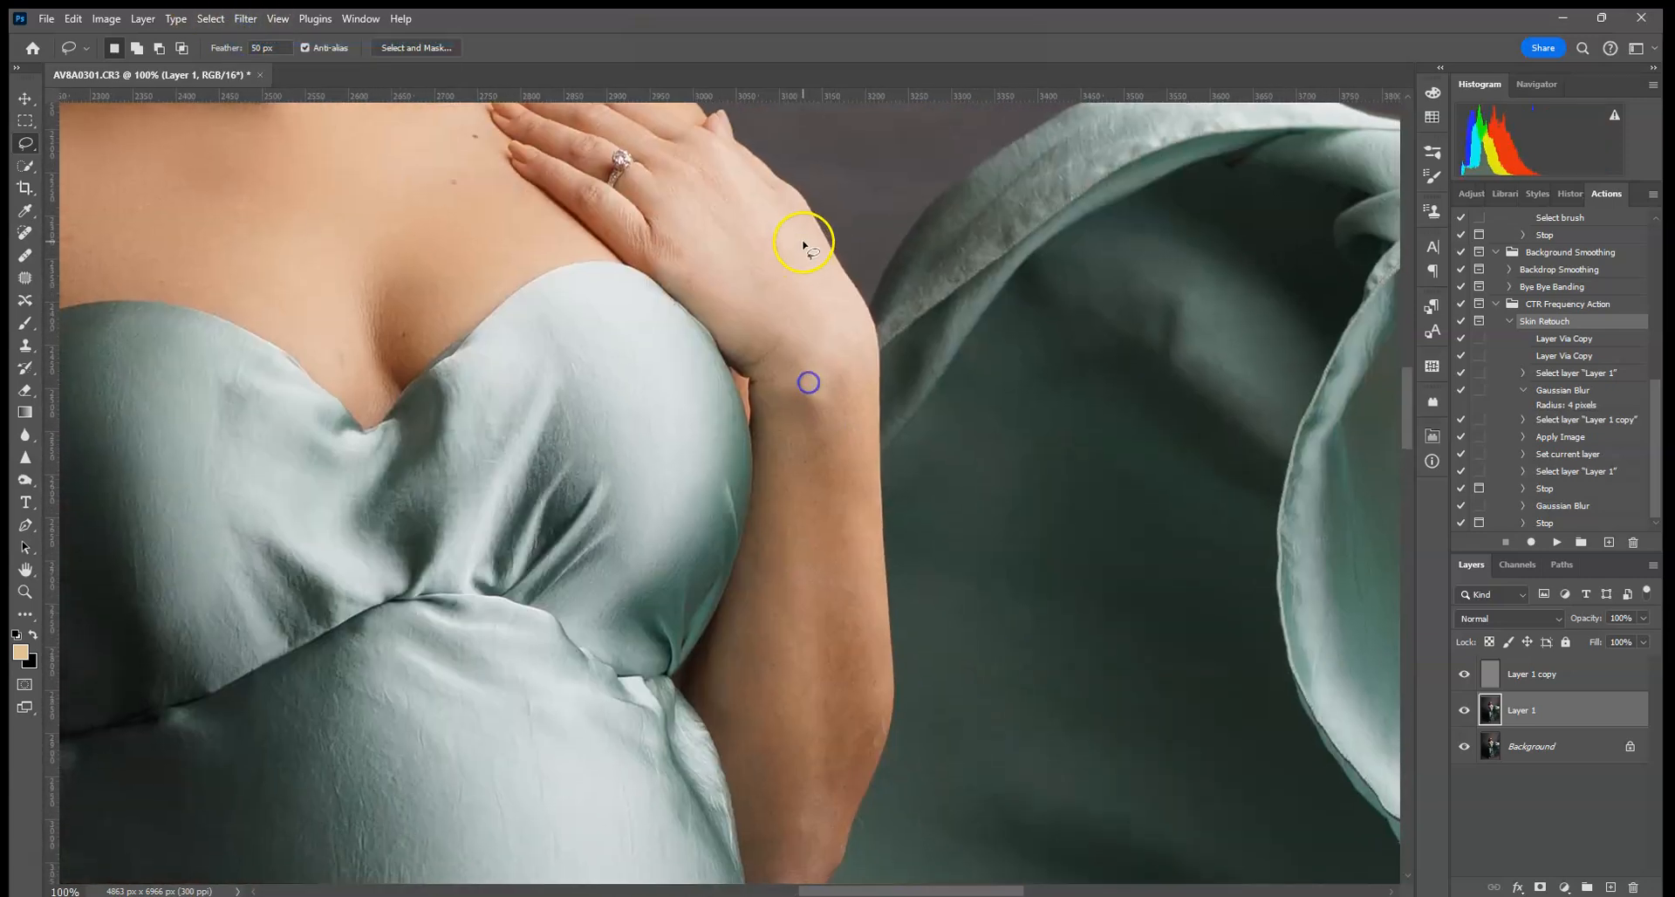
drag(686, 199, 788, 435)
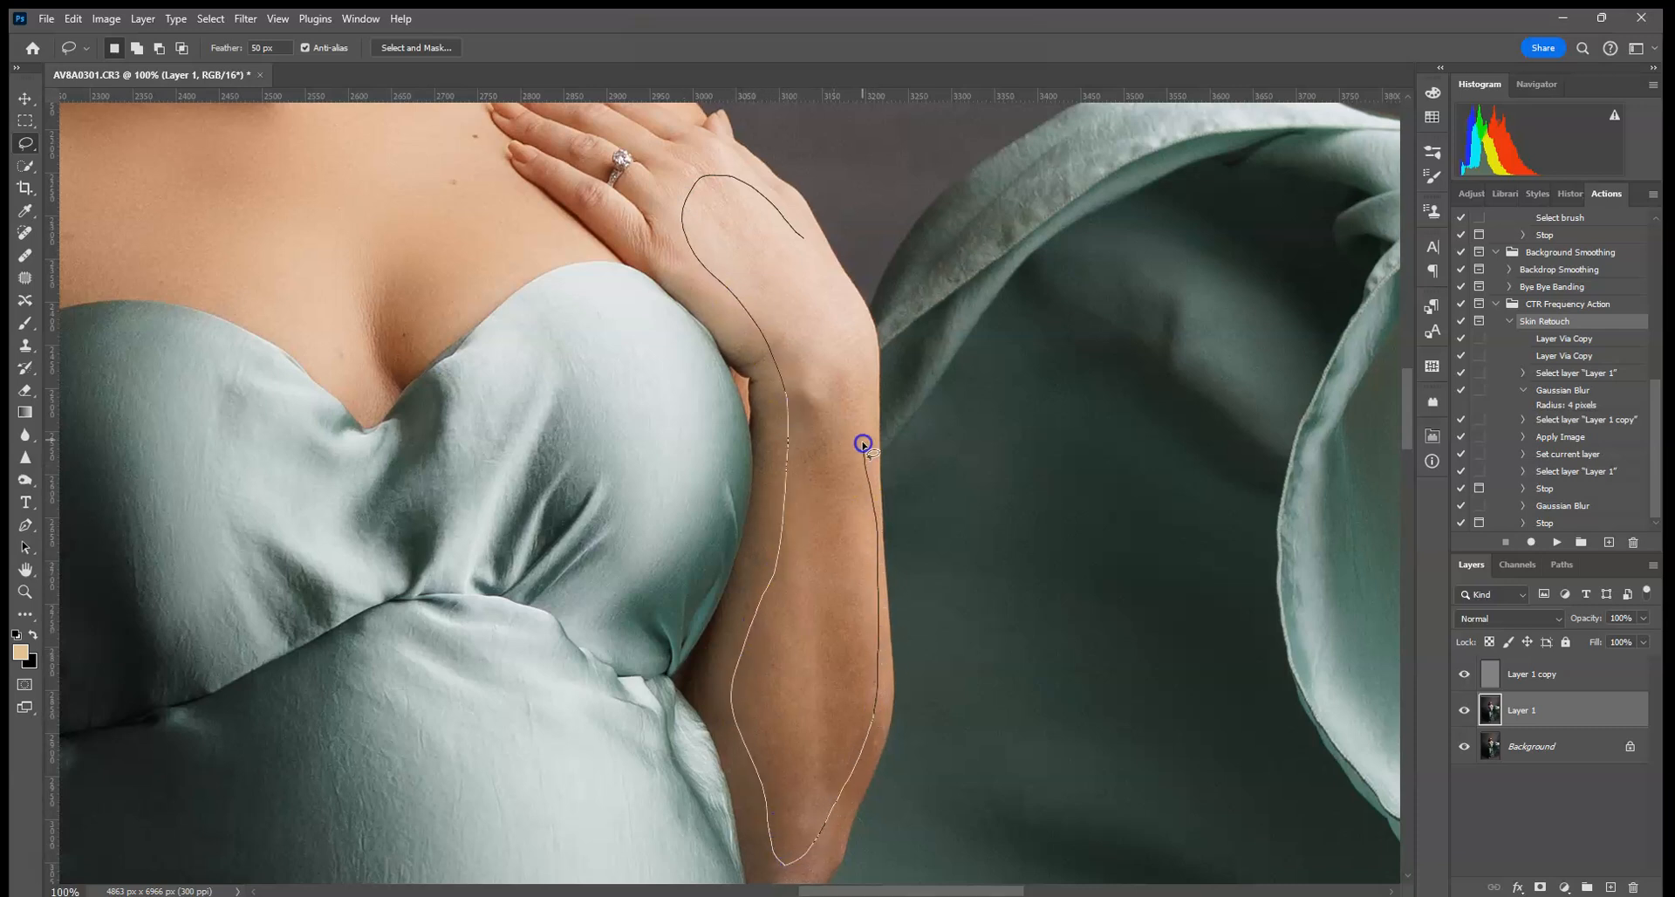
drag(863, 443, 860, 401)
click(245, 18)
click(243, 36)
drag(773, 613, 1018, 337)
- Lasso the dress over her belly and reapply the last Gaussian Blur
key(ctrl+minus)
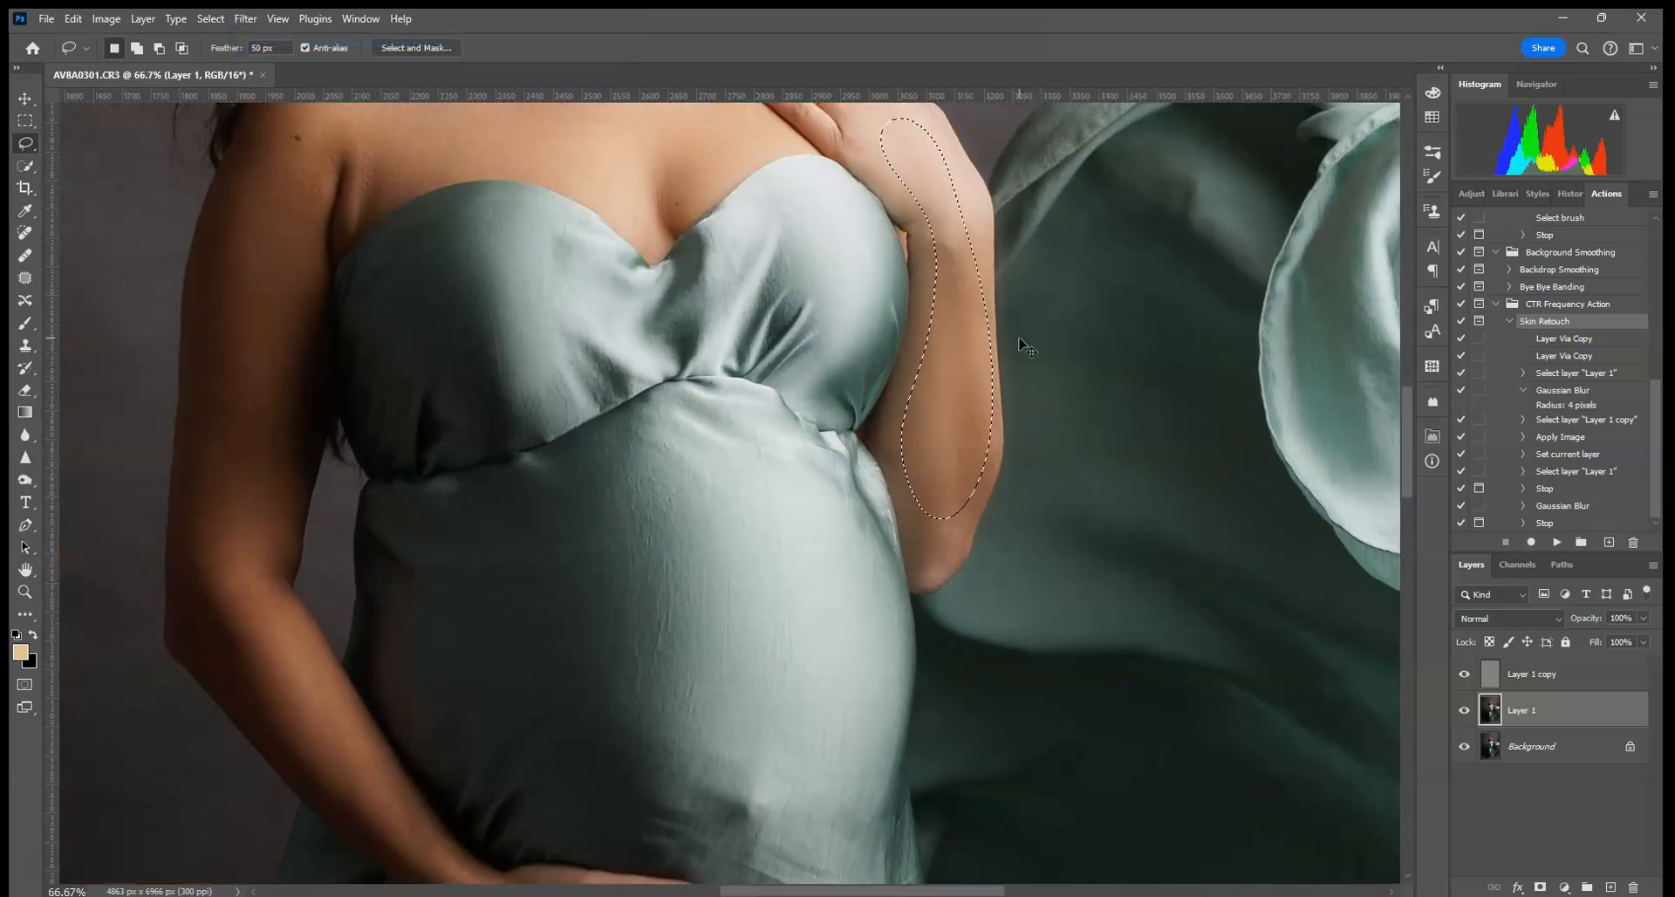
drag(699, 532, 705, 446)
click(744, 305)
mouse_move(744, 305)
mouse_down()
mouse_move(682, 301)
mouse_move(397, 435)
mouse_up()
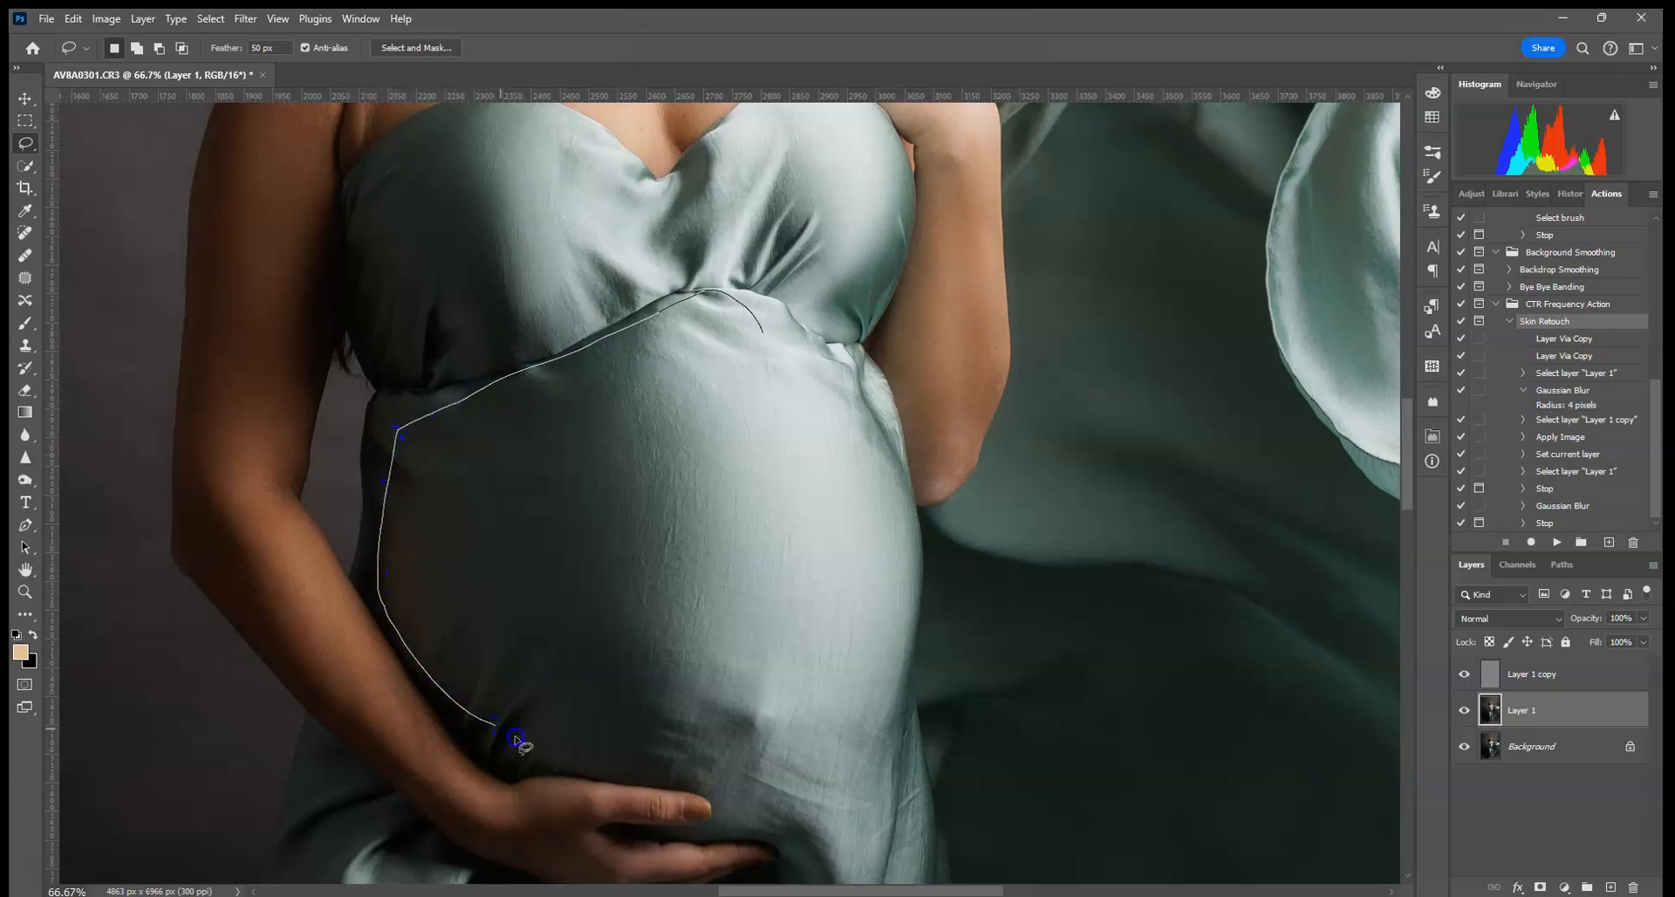
mouse_move(855, 726)
mouse_down()
mouse_move(901, 549)
mouse_move(746, 318)
mouse_up()
click(245, 19)
click(251, 39)
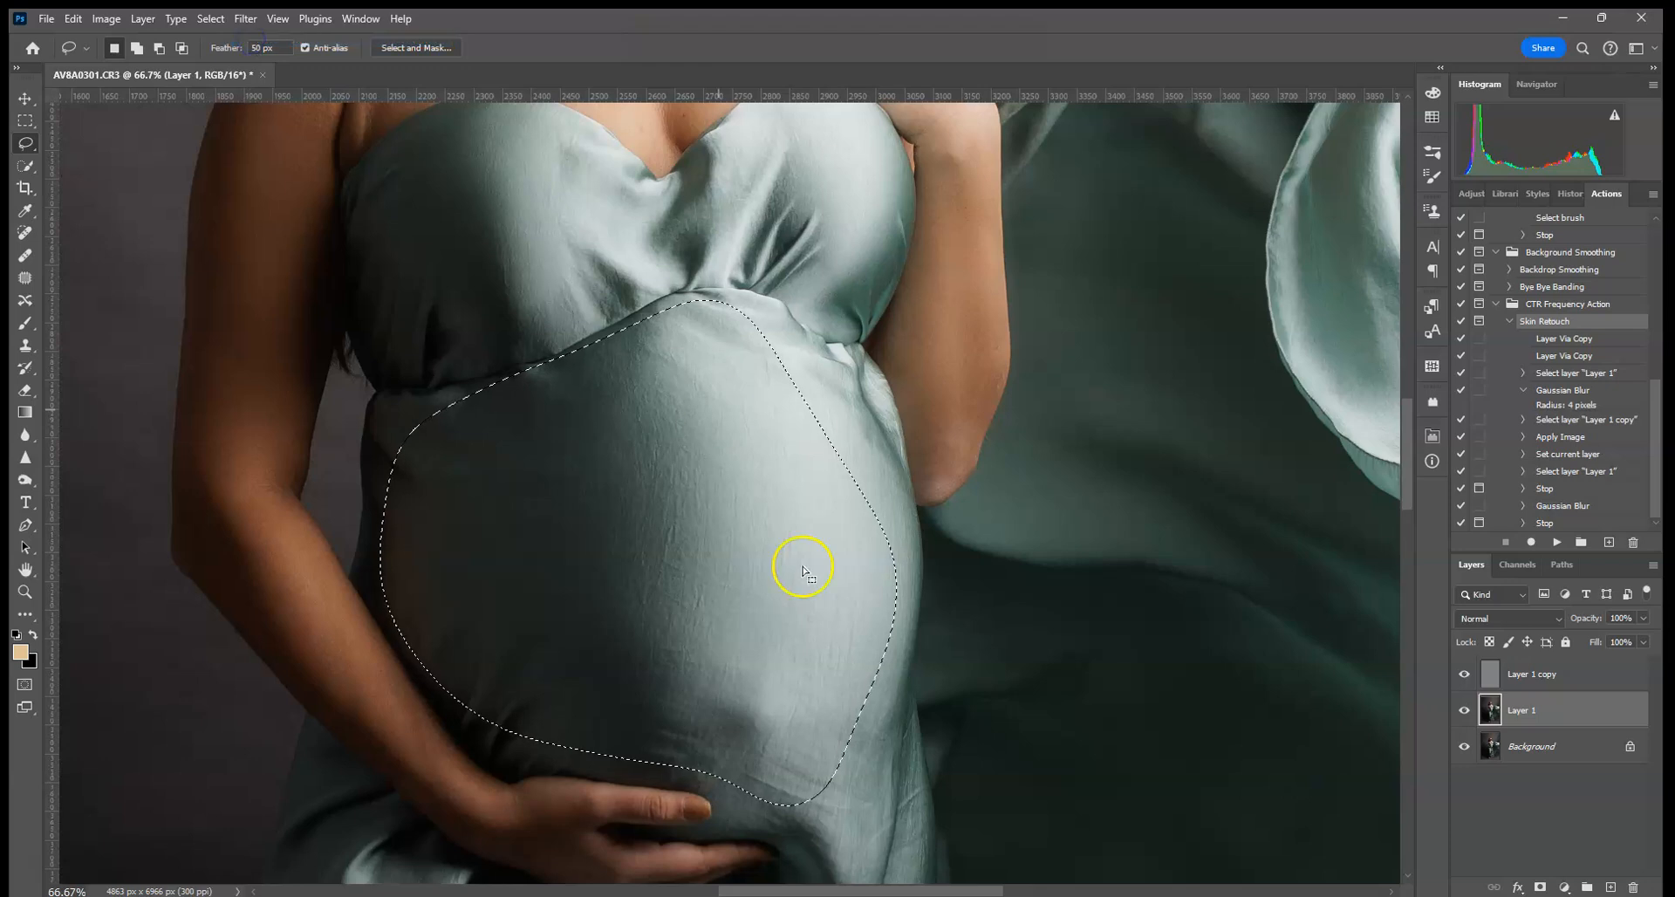
- Undo the belly blur and try Gaussian Blur radii up to about 16.6 px
click(67, 20)
click(70, 41)
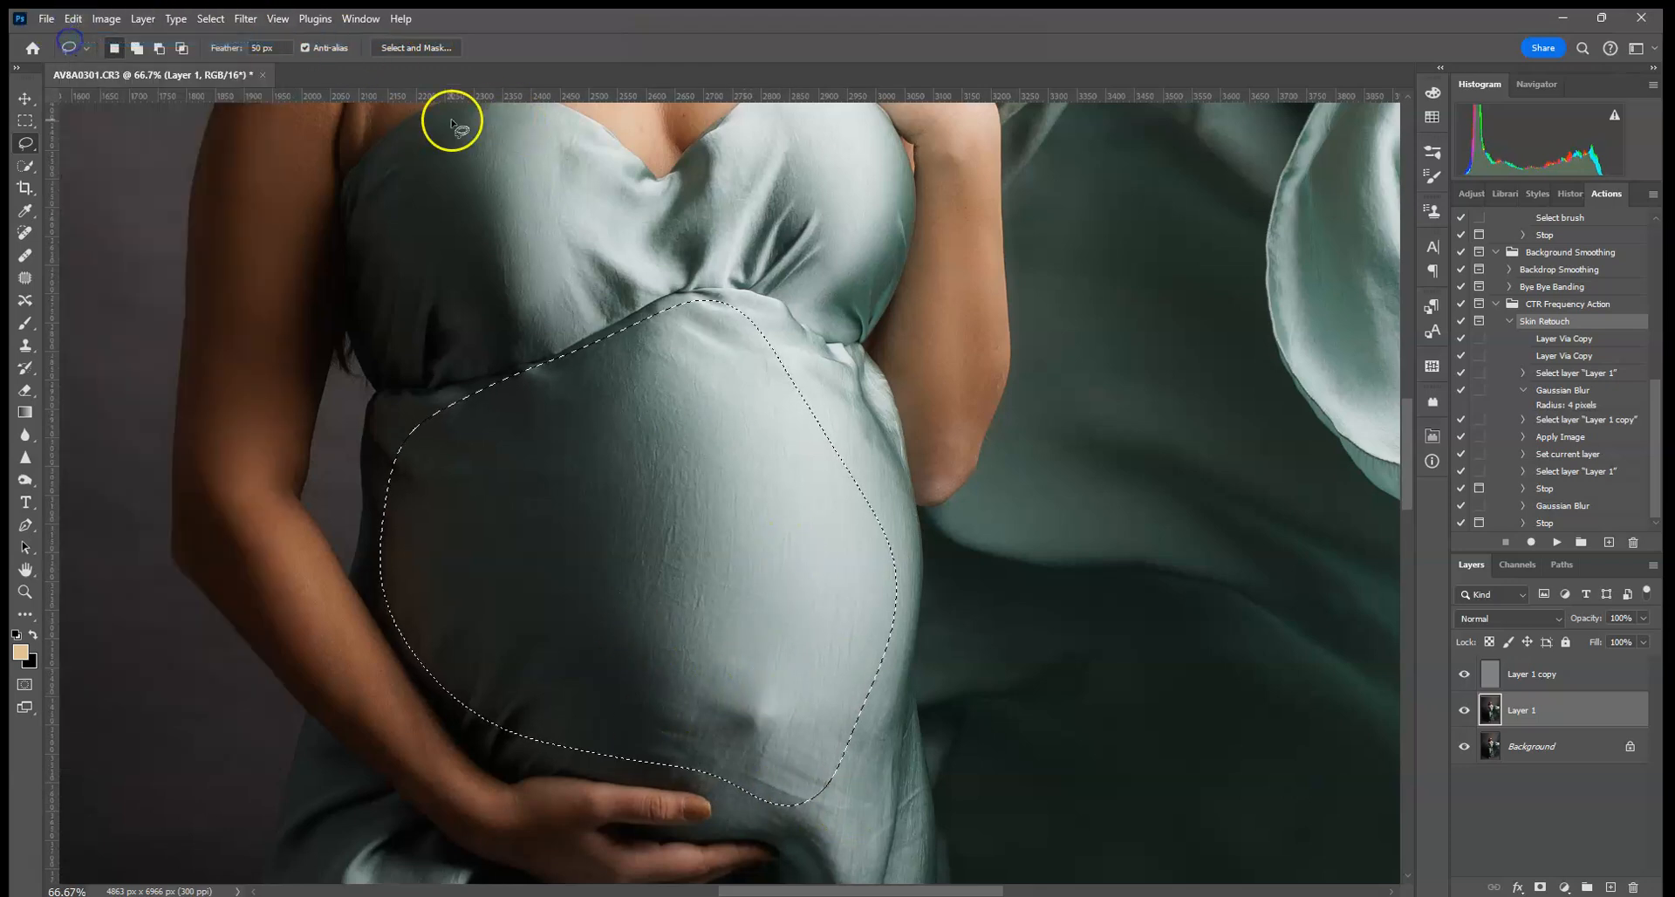
click(245, 19)
mouse_move(328, 331)
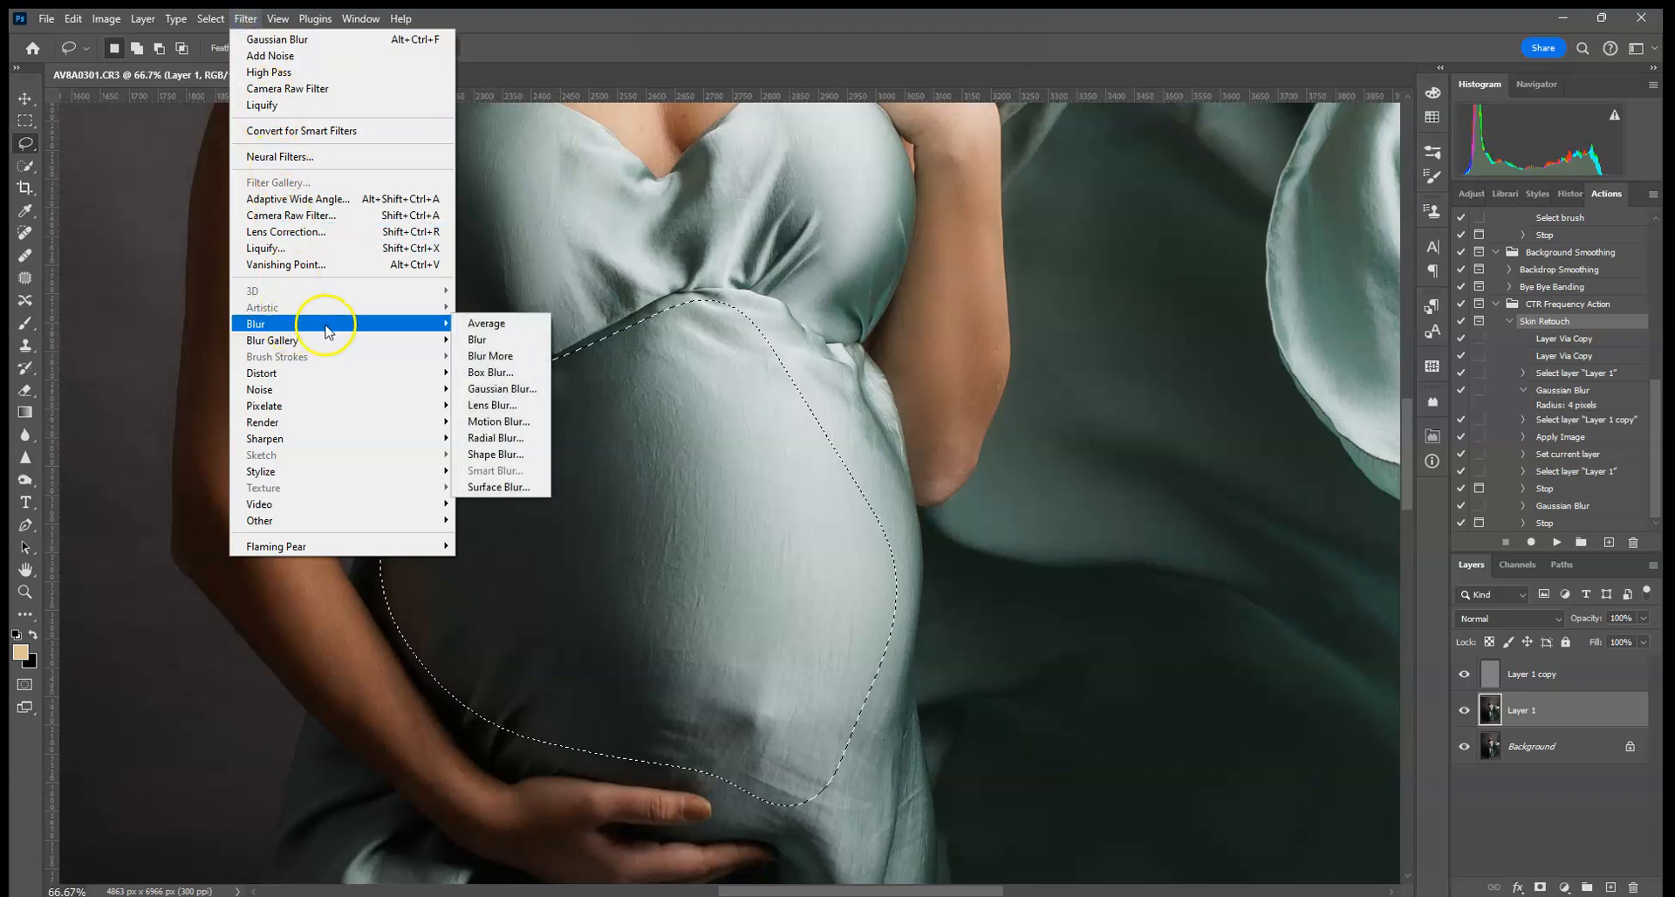
click(524, 391)
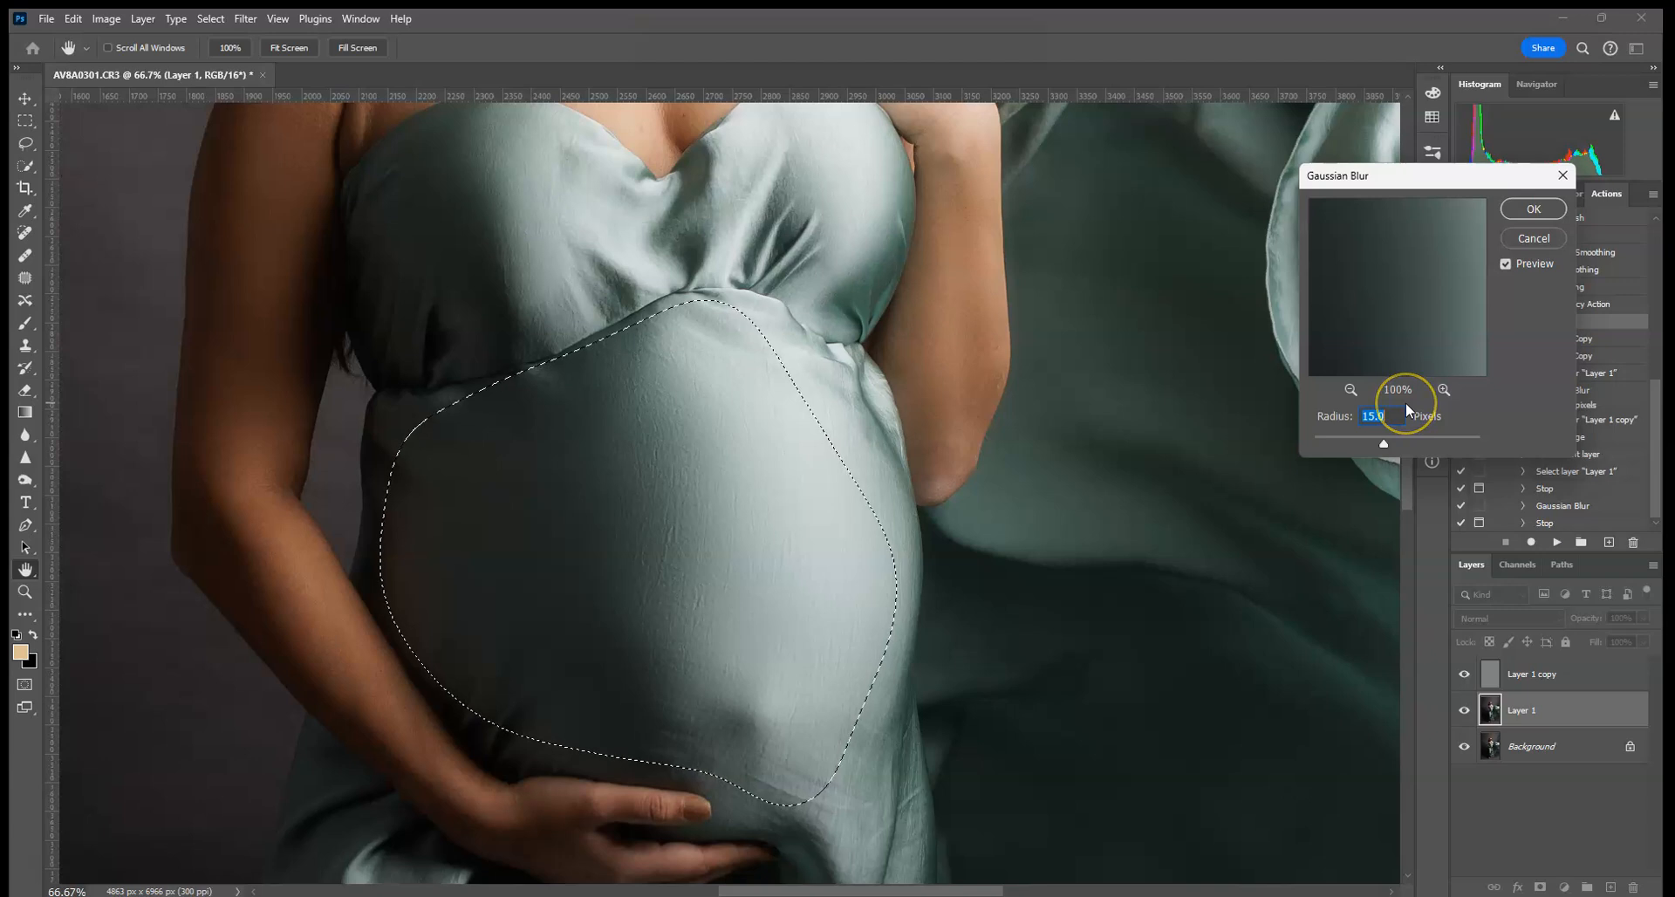
drag(1385, 444, 1380, 446)
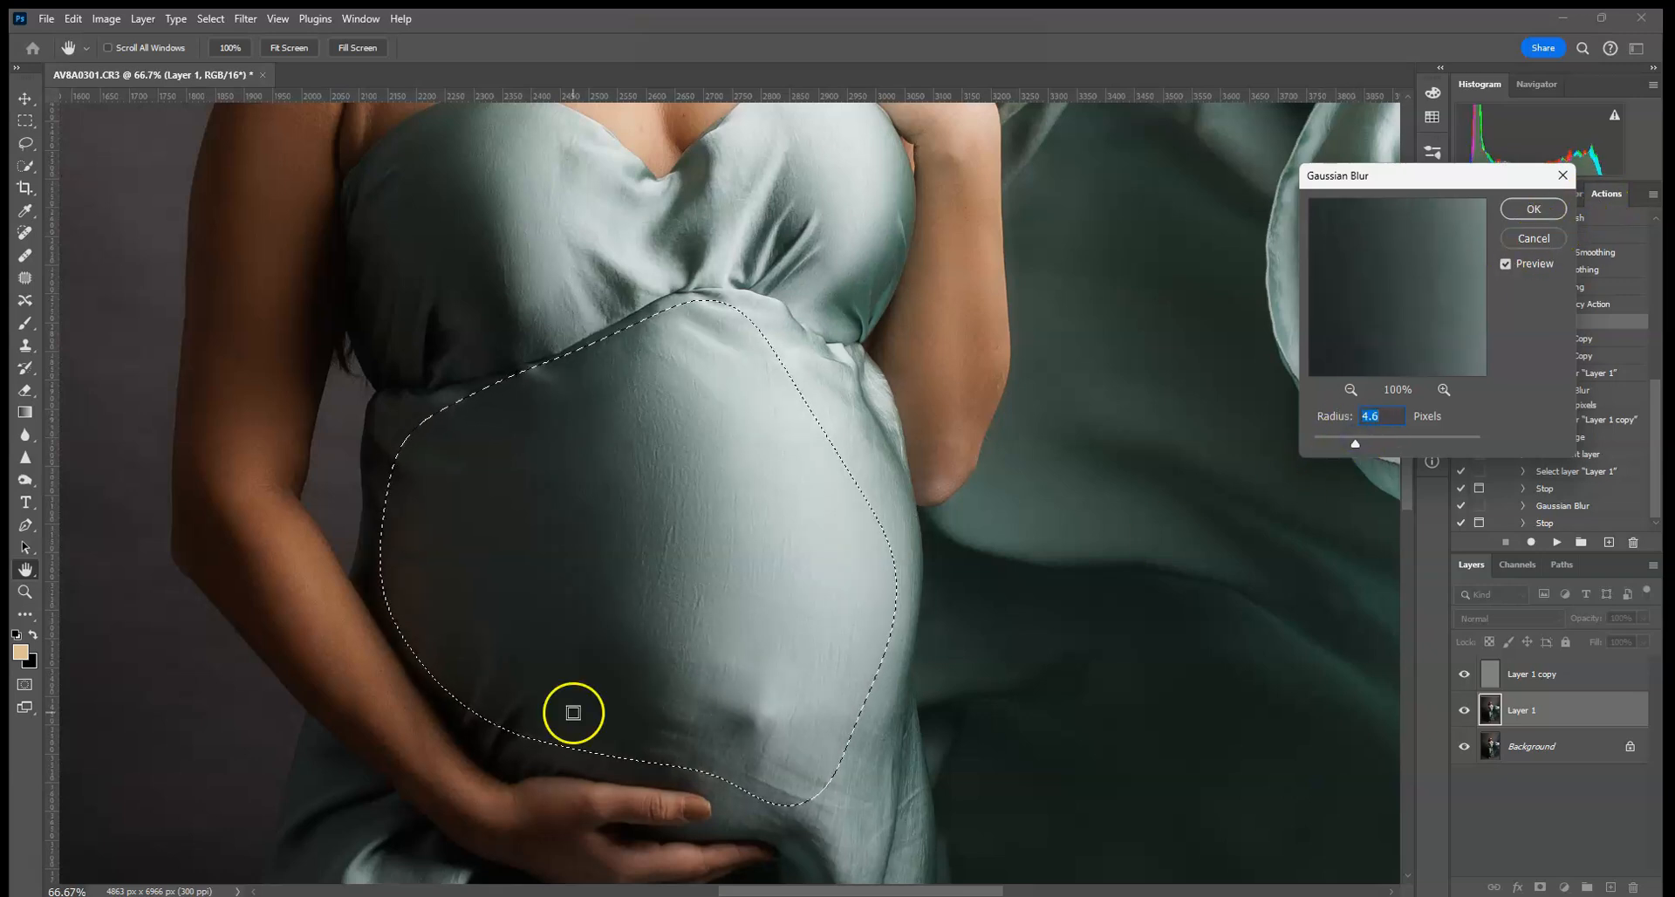
click(361, 562)
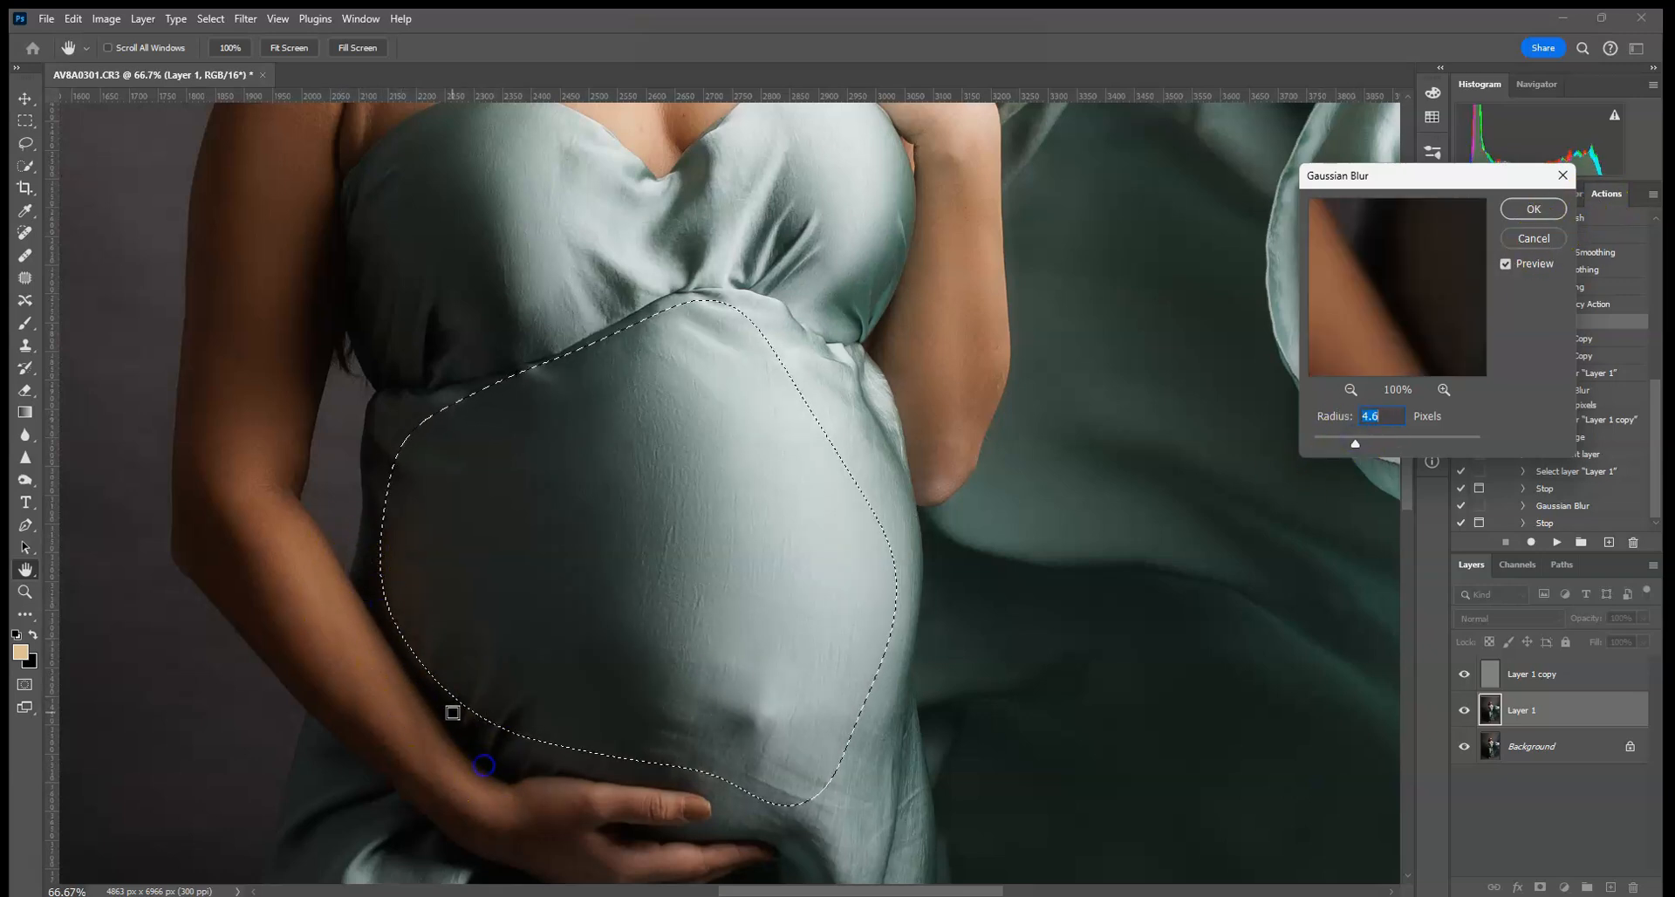
drag(1359, 443, 1385, 446)
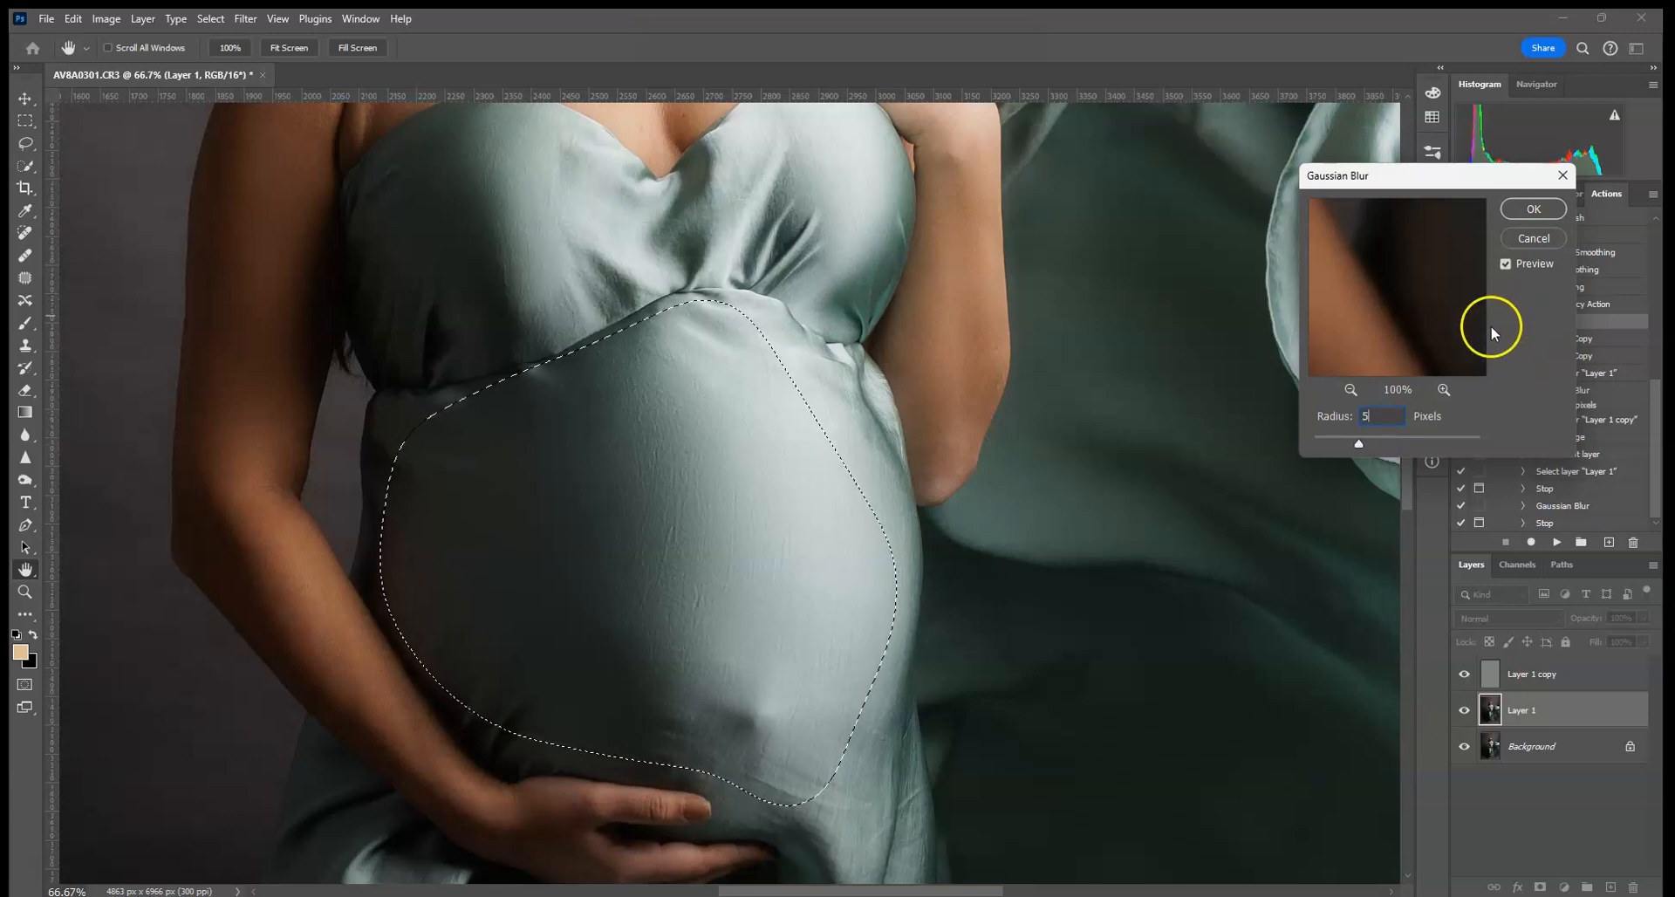
click(1526, 233)
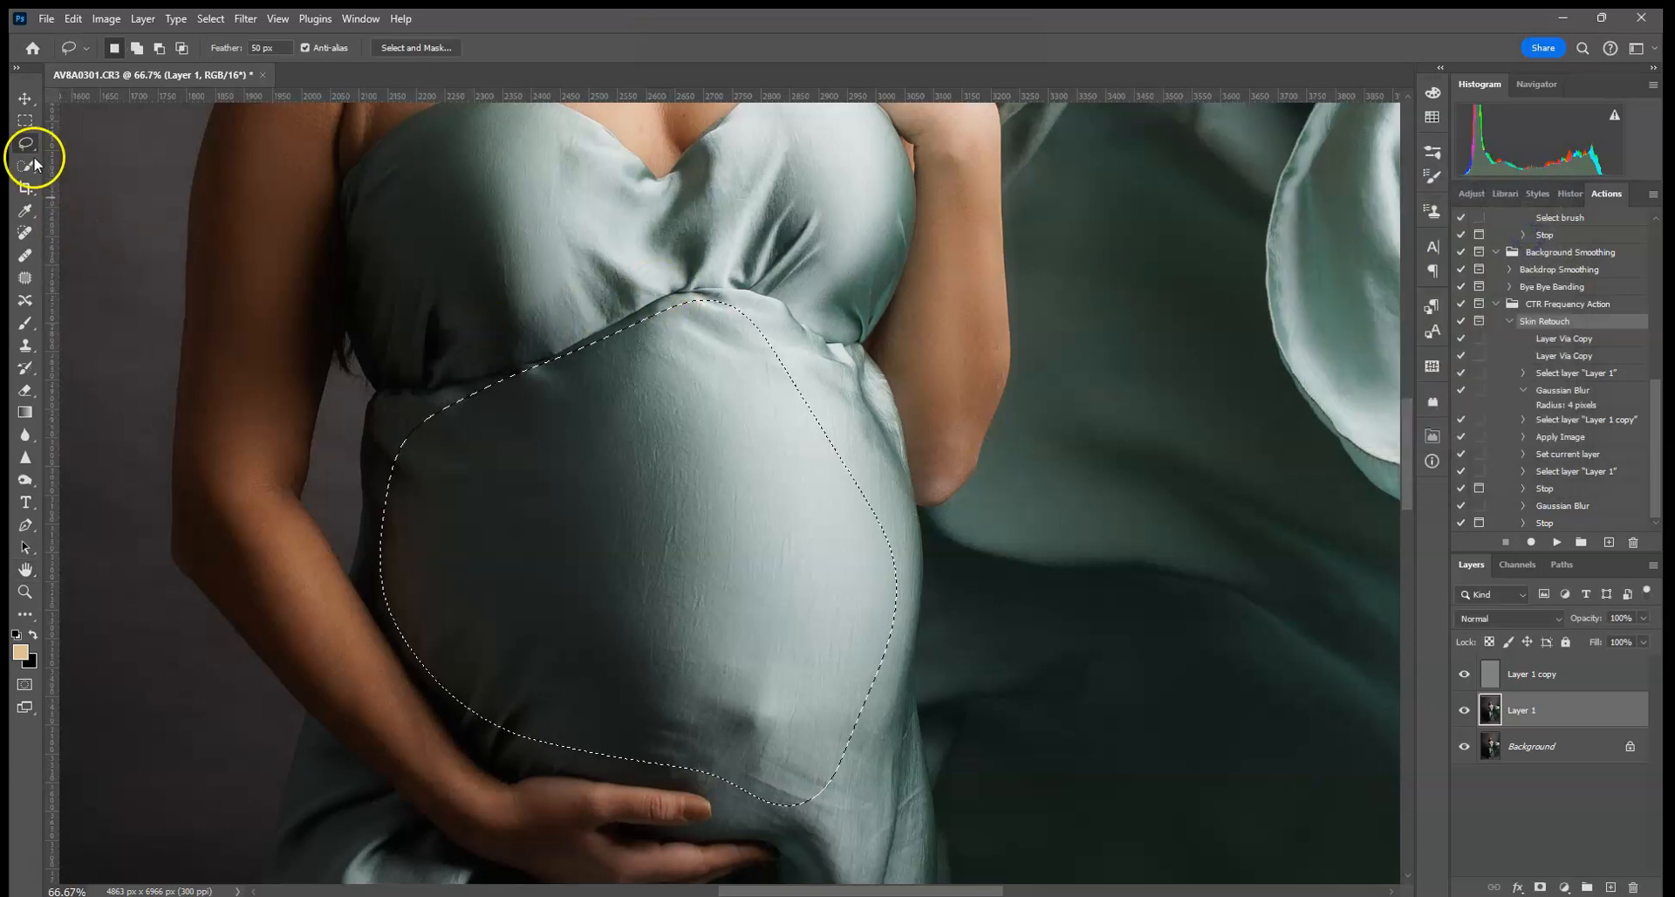
- Lasso the dress belly and apply a 25 px Gaussian Blur
click(654, 294)
drag(826, 349, 682, 309)
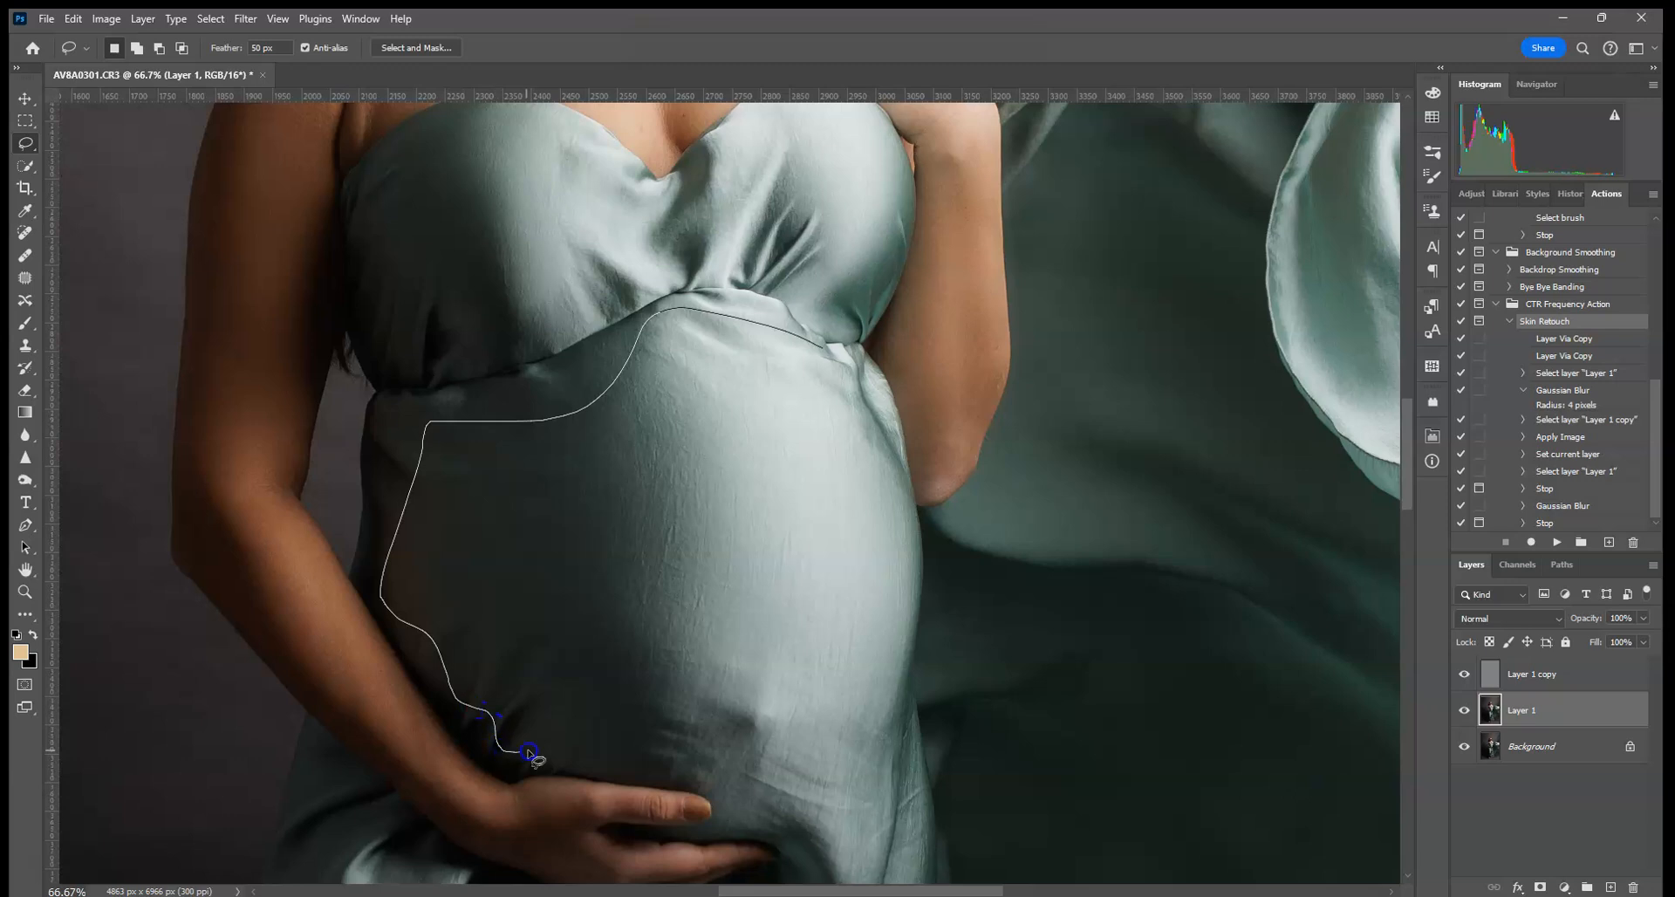
mouse_move(785, 775)
mouse_down()
mouse_move(882, 676)
mouse_move(828, 349)
mouse_up()
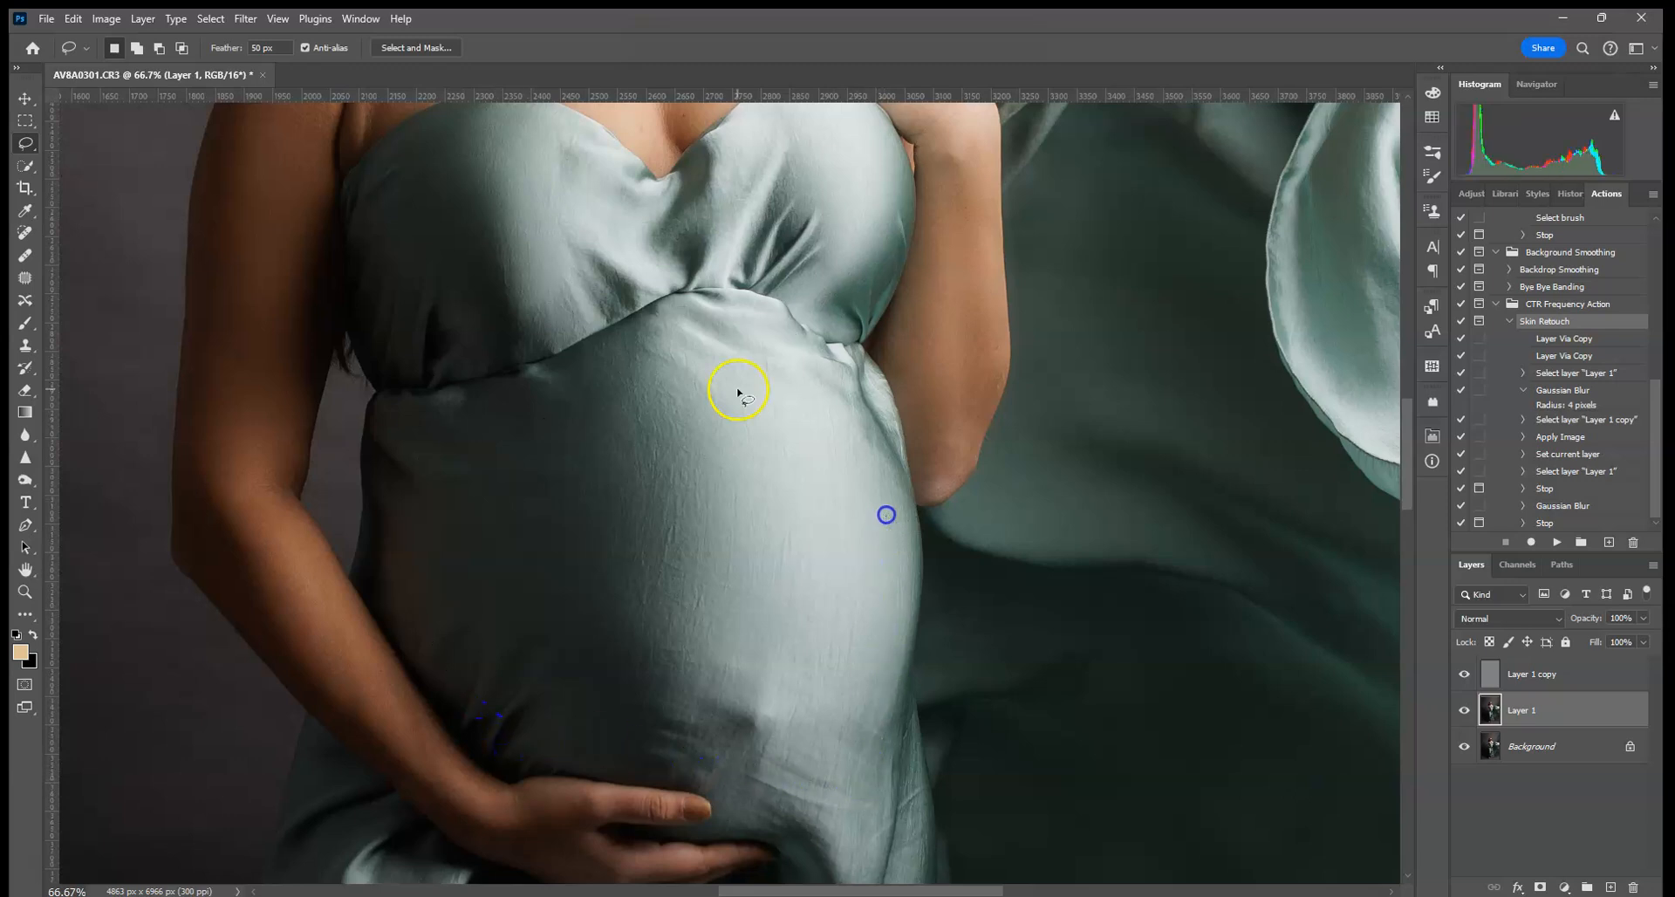
click(245, 19)
mouse_move(328, 325)
click(523, 390)
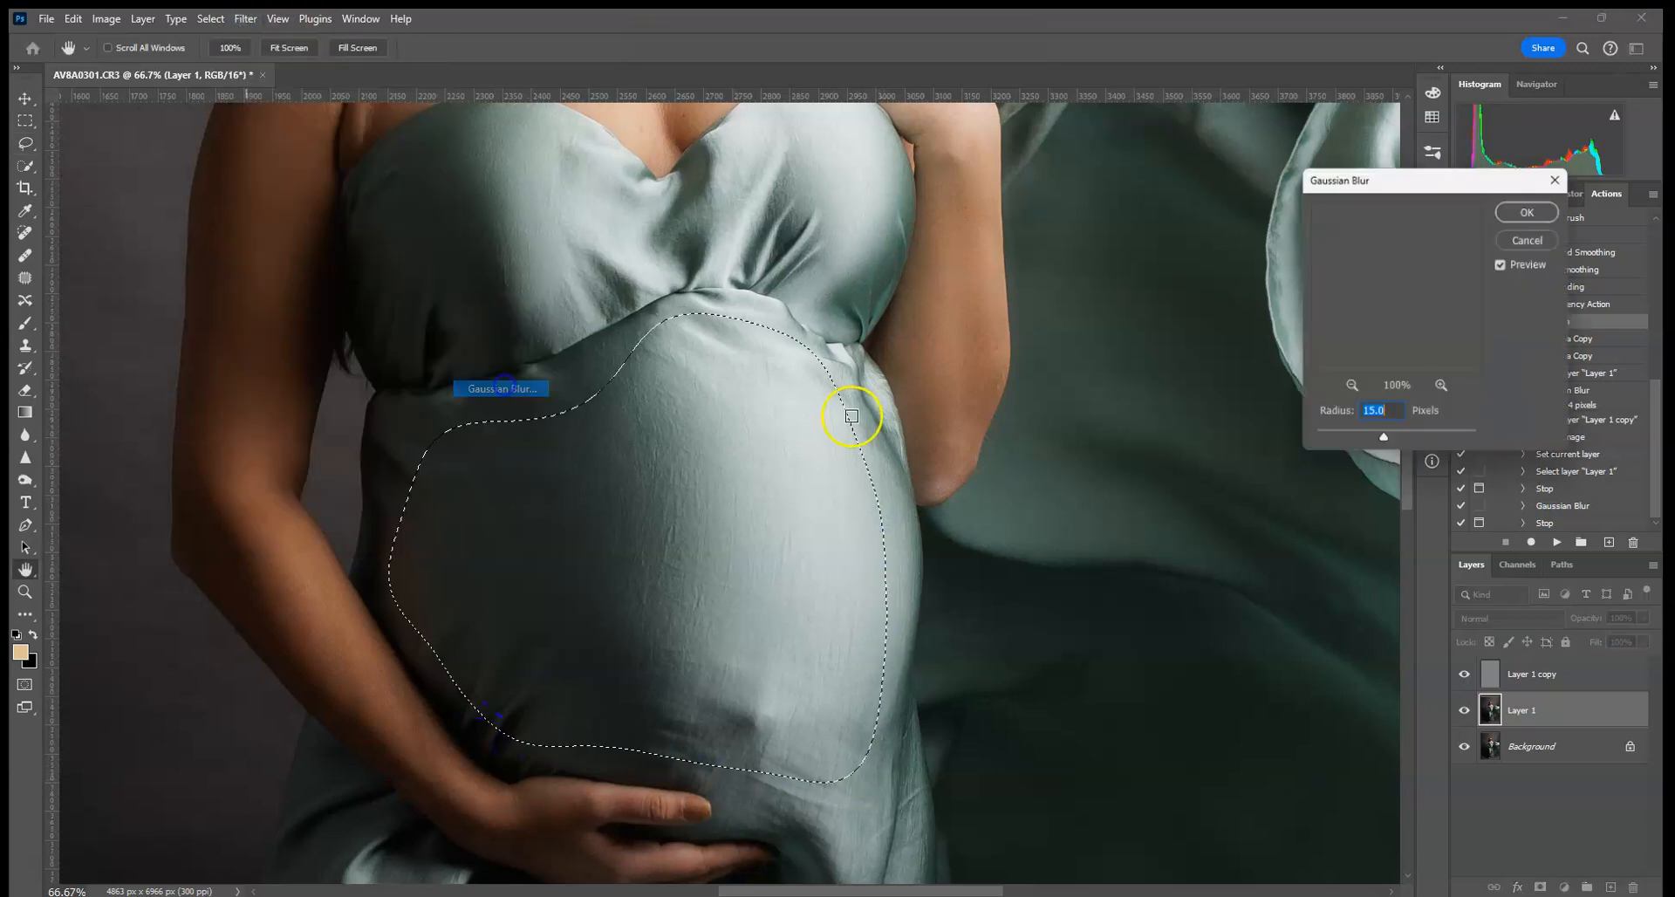
text(2)
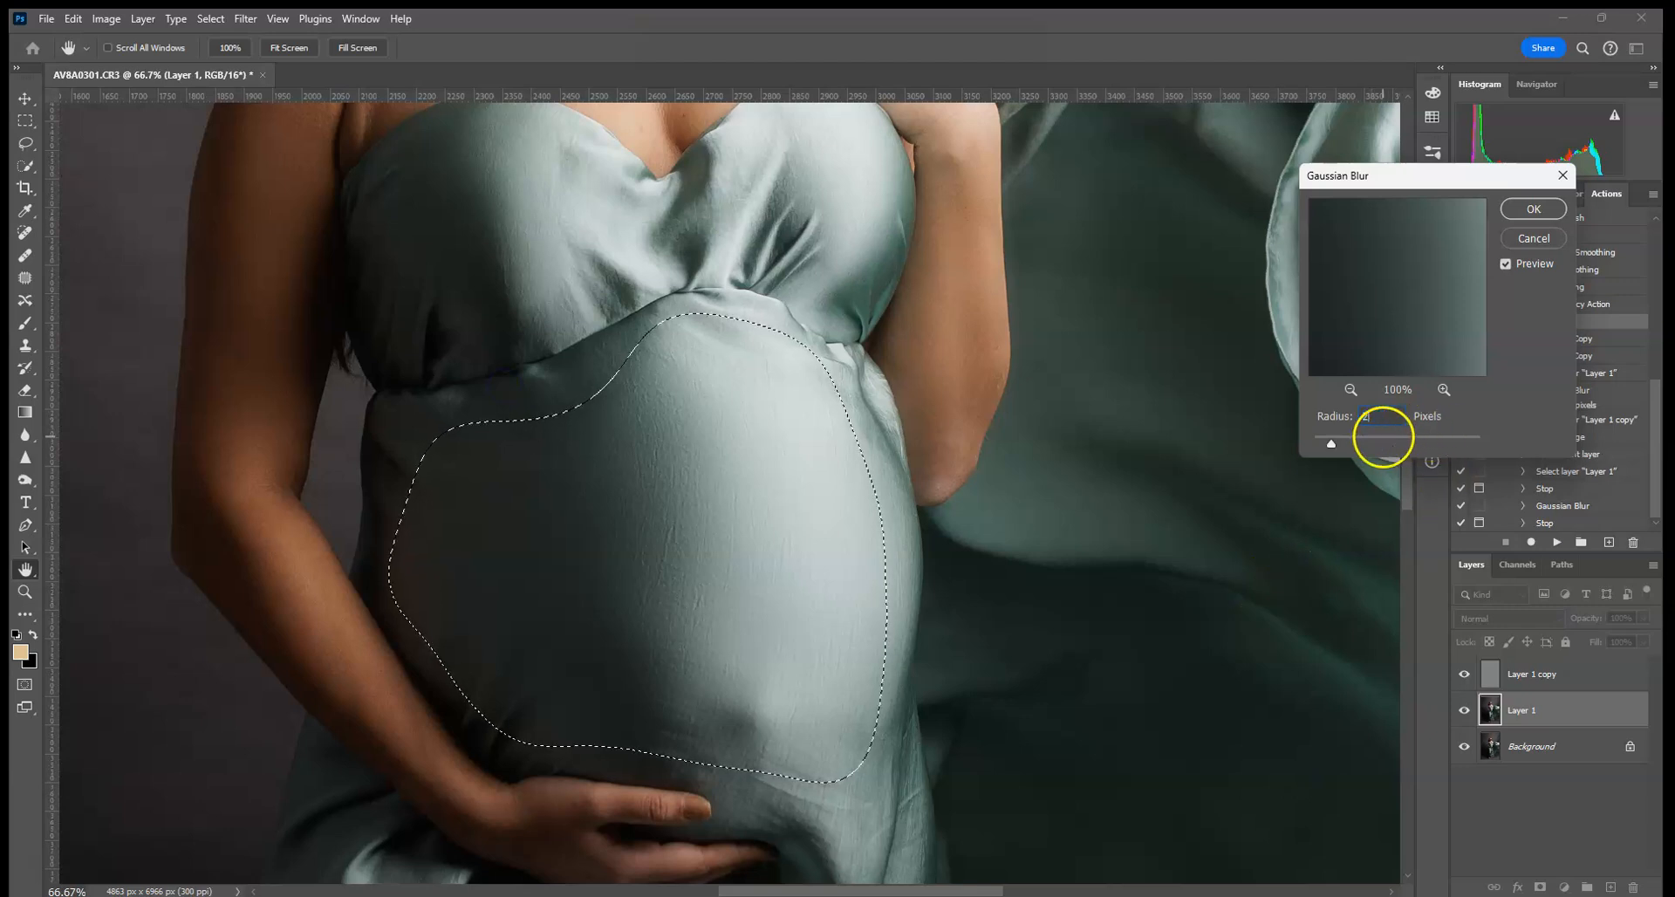
text(5)
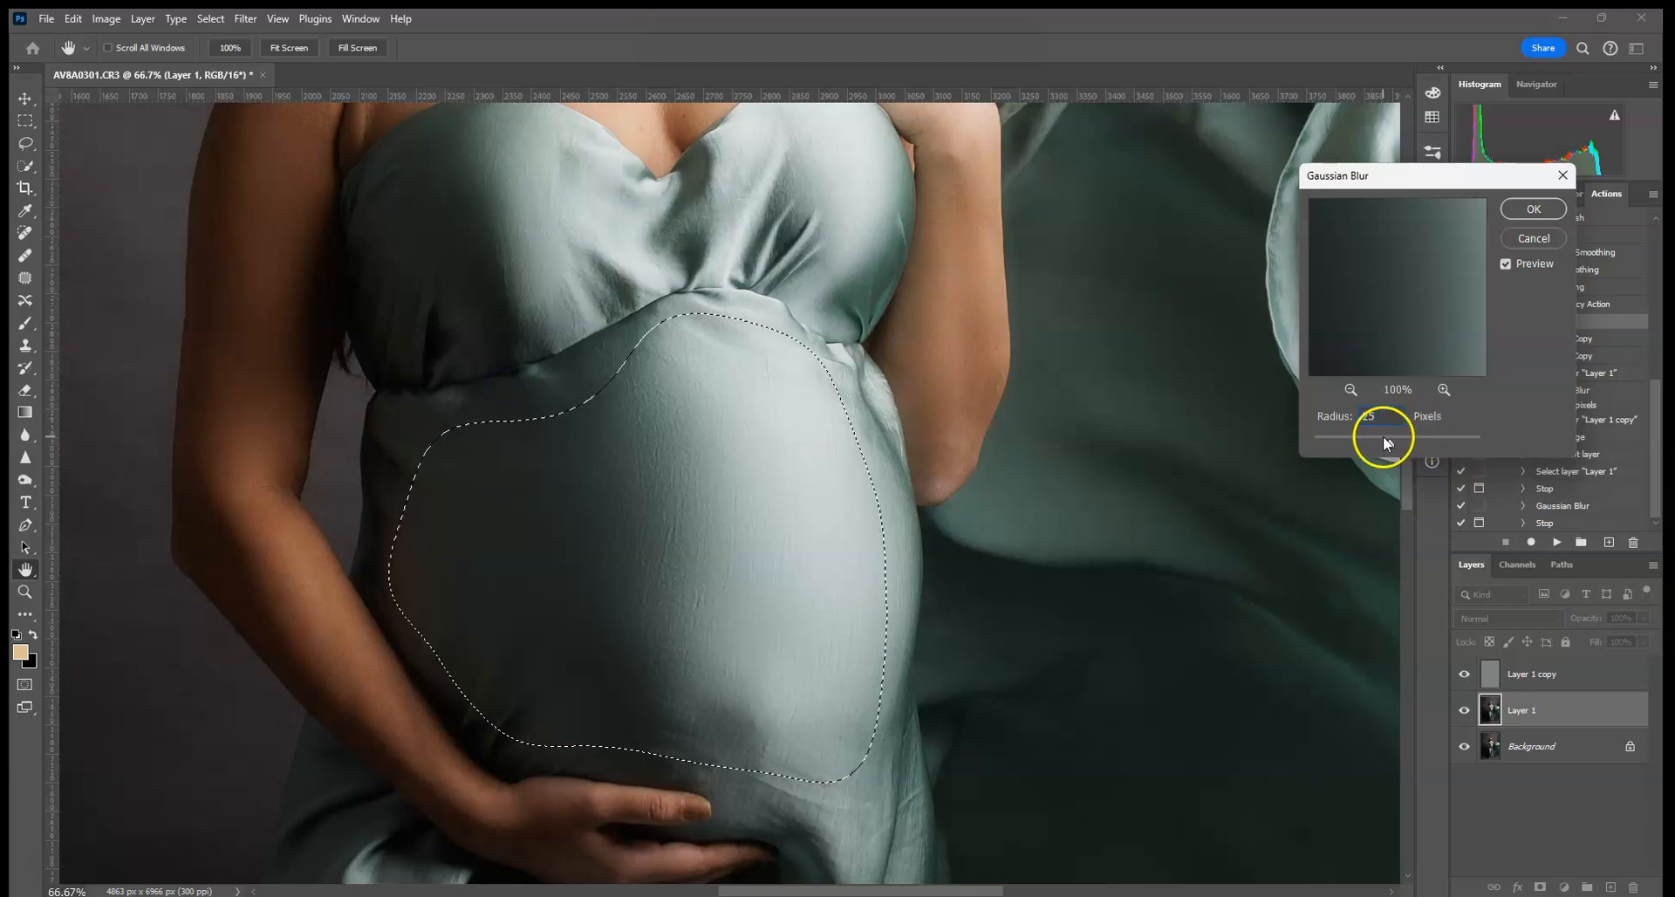
click(1534, 208)
- Lasso the bodice along the neckline and reapply the 25 px blur
drag(565, 337, 602, 606)
key(ctrl+d)
mouse_move(798, 456)
mouse_down()
mouse_move(717, 462)
mouse_move(507, 405)
mouse_move(425, 471)
mouse_move(468, 616)
mouse_up()
drag(680, 551, 953, 541)
drag(935, 472, 903, 487)
mouse_move(884, 384)
mouse_down()
mouse_move(815, 372)
mouse_move(719, 474)
mouse_move(513, 430)
mouse_move(434, 465)
mouse_move(449, 619)
mouse_move(784, 518)
mouse_move(865, 553)
mouse_move(910, 503)
mouse_up()
click(257, 22)
click(260, 40)
- Blur the skirt below her hand and the lower skirt with the same 25 px filter
drag(904, 773, 869, 268)
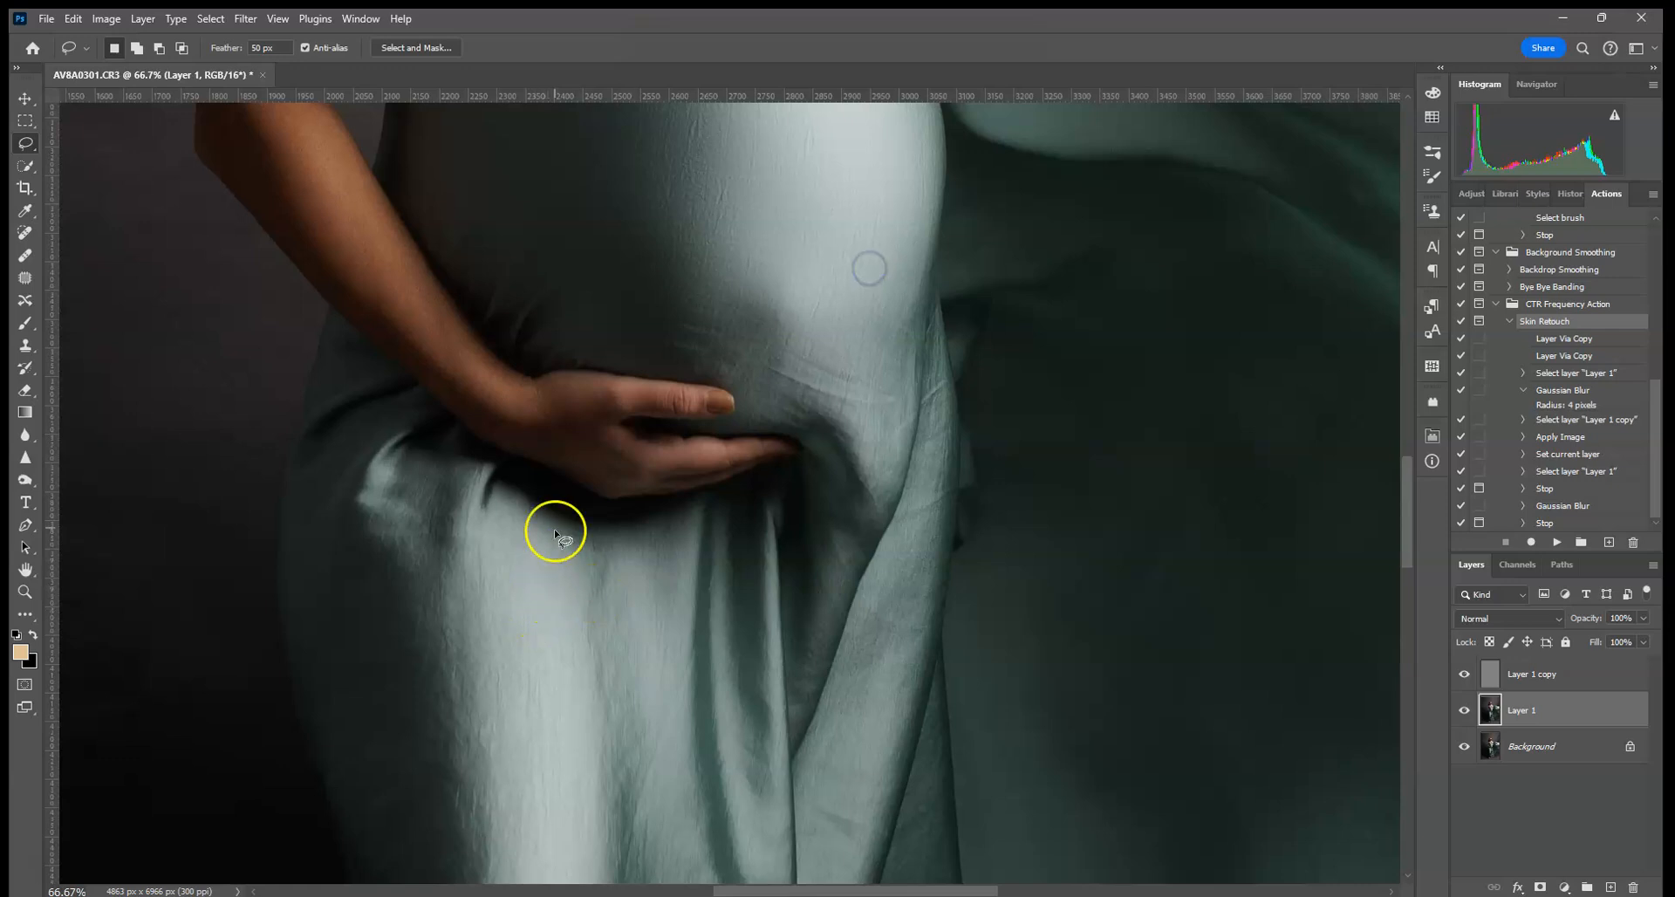
mouse_move(324, 494)
mouse_down()
mouse_move(329, 707)
mouse_move(390, 847)
mouse_move(569, 816)
mouse_move(687, 823)
mouse_move(744, 724)
mouse_move(741, 605)
mouse_move(679, 515)
mouse_move(496, 494)
mouse_move(351, 371)
mouse_move(292, 529)
mouse_move(349, 735)
mouse_up()
click(245, 19)
click(264, 38)
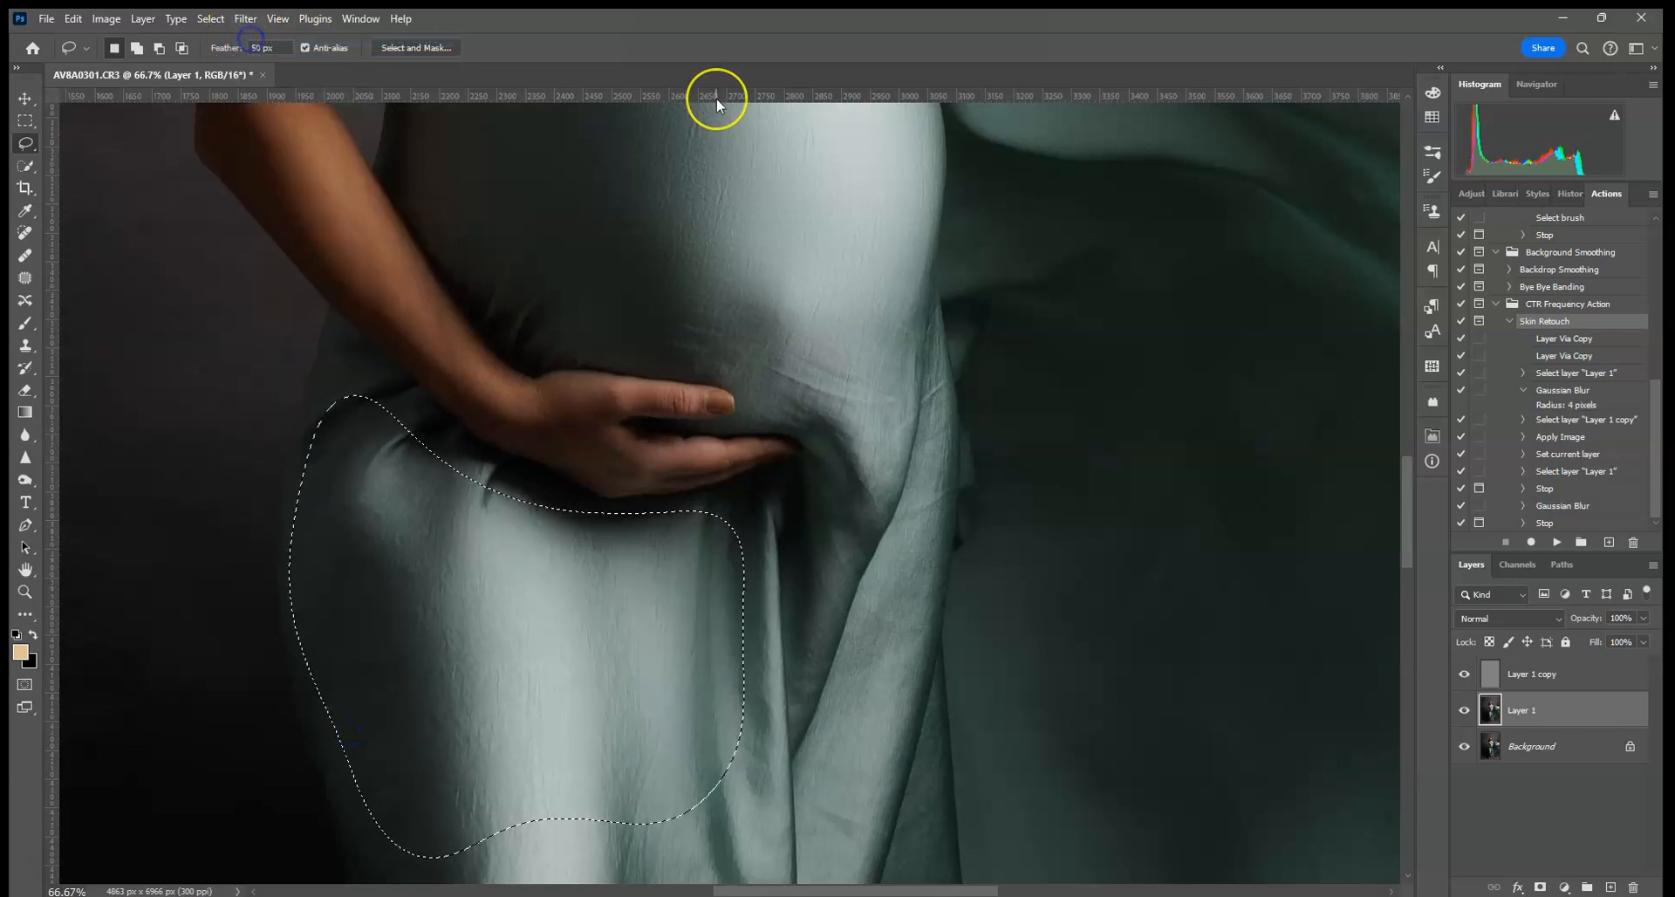
key(ctrl+0)
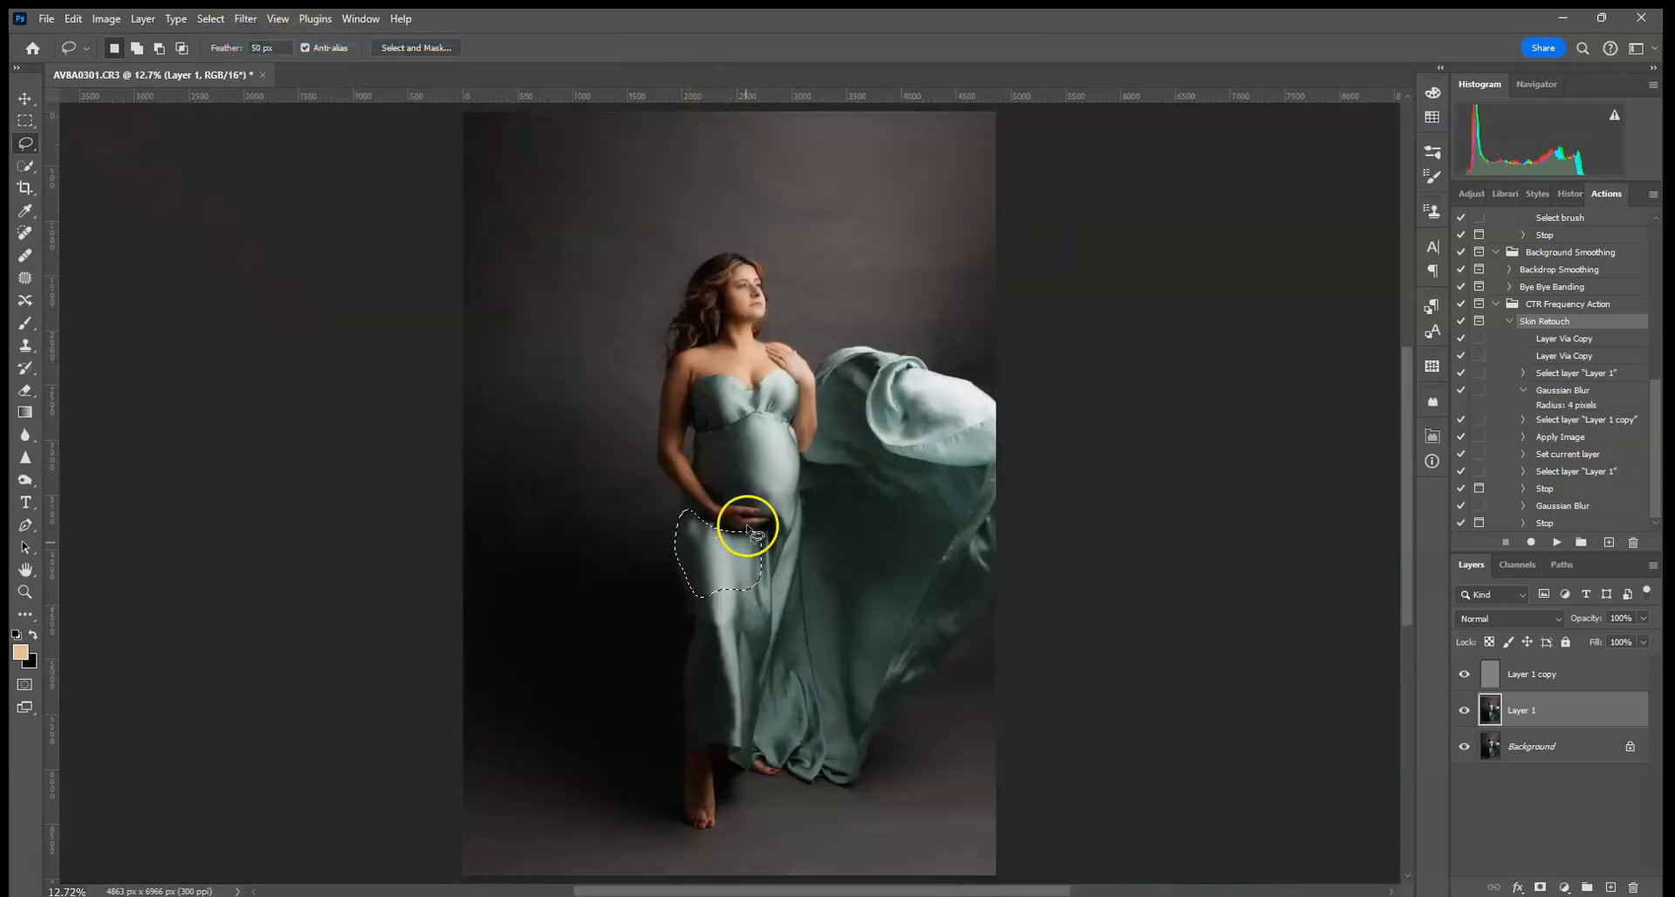
drag(786, 499, 758, 514)
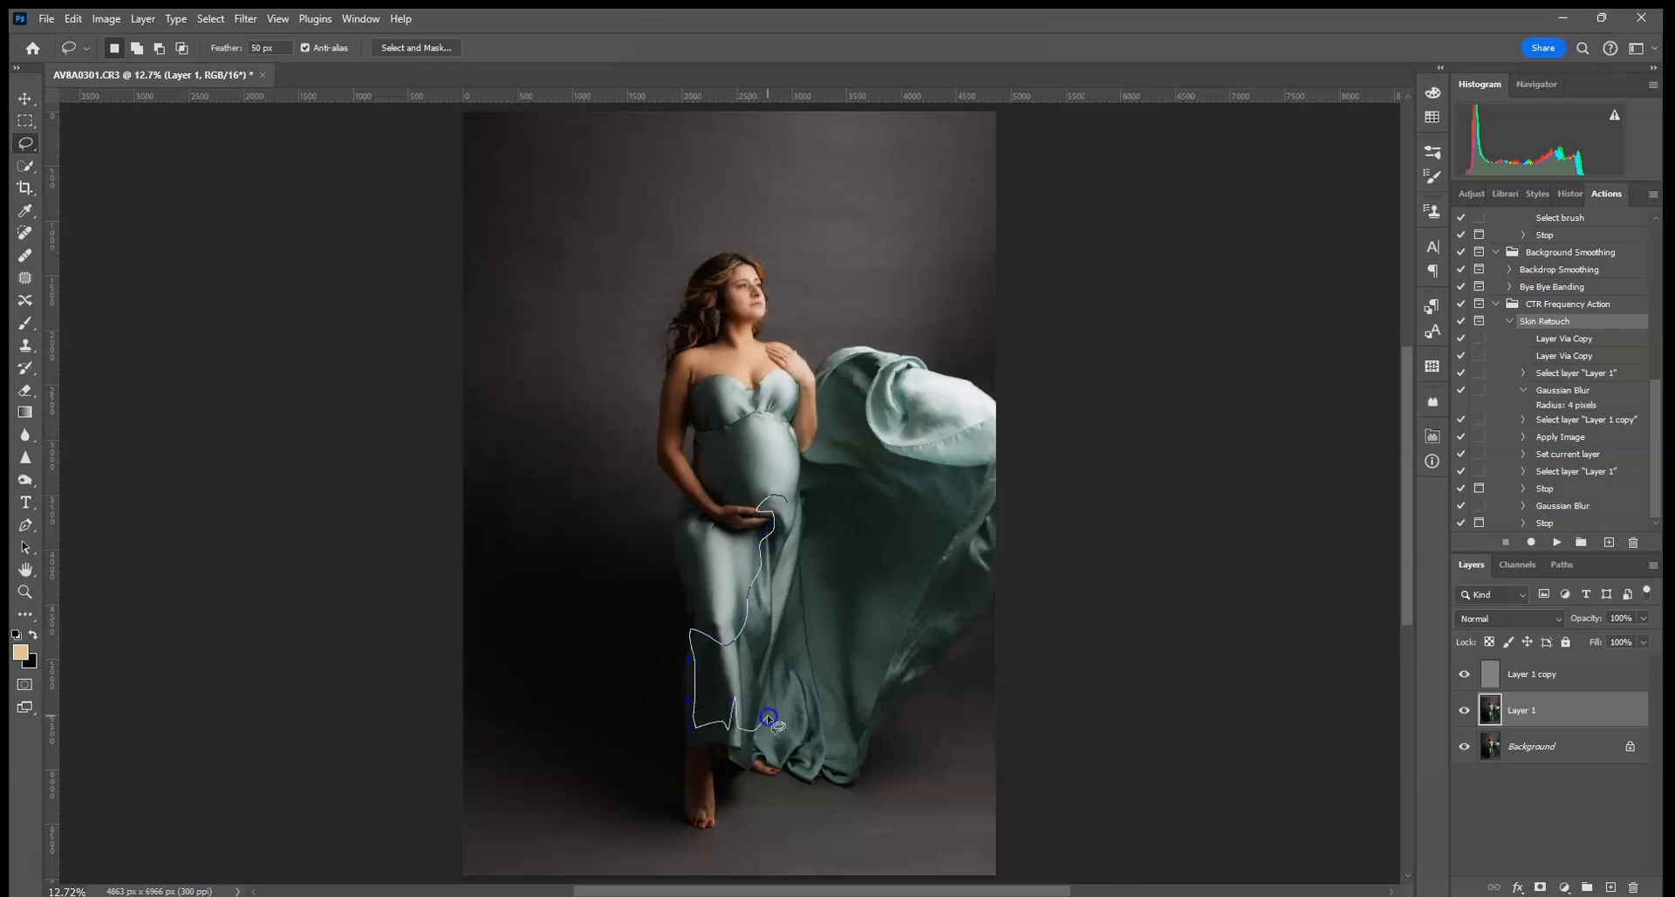
mouse_move(807, 615)
mouse_down()
mouse_move(779, 565)
mouse_move(756, 673)
mouse_move(797, 520)
mouse_up()
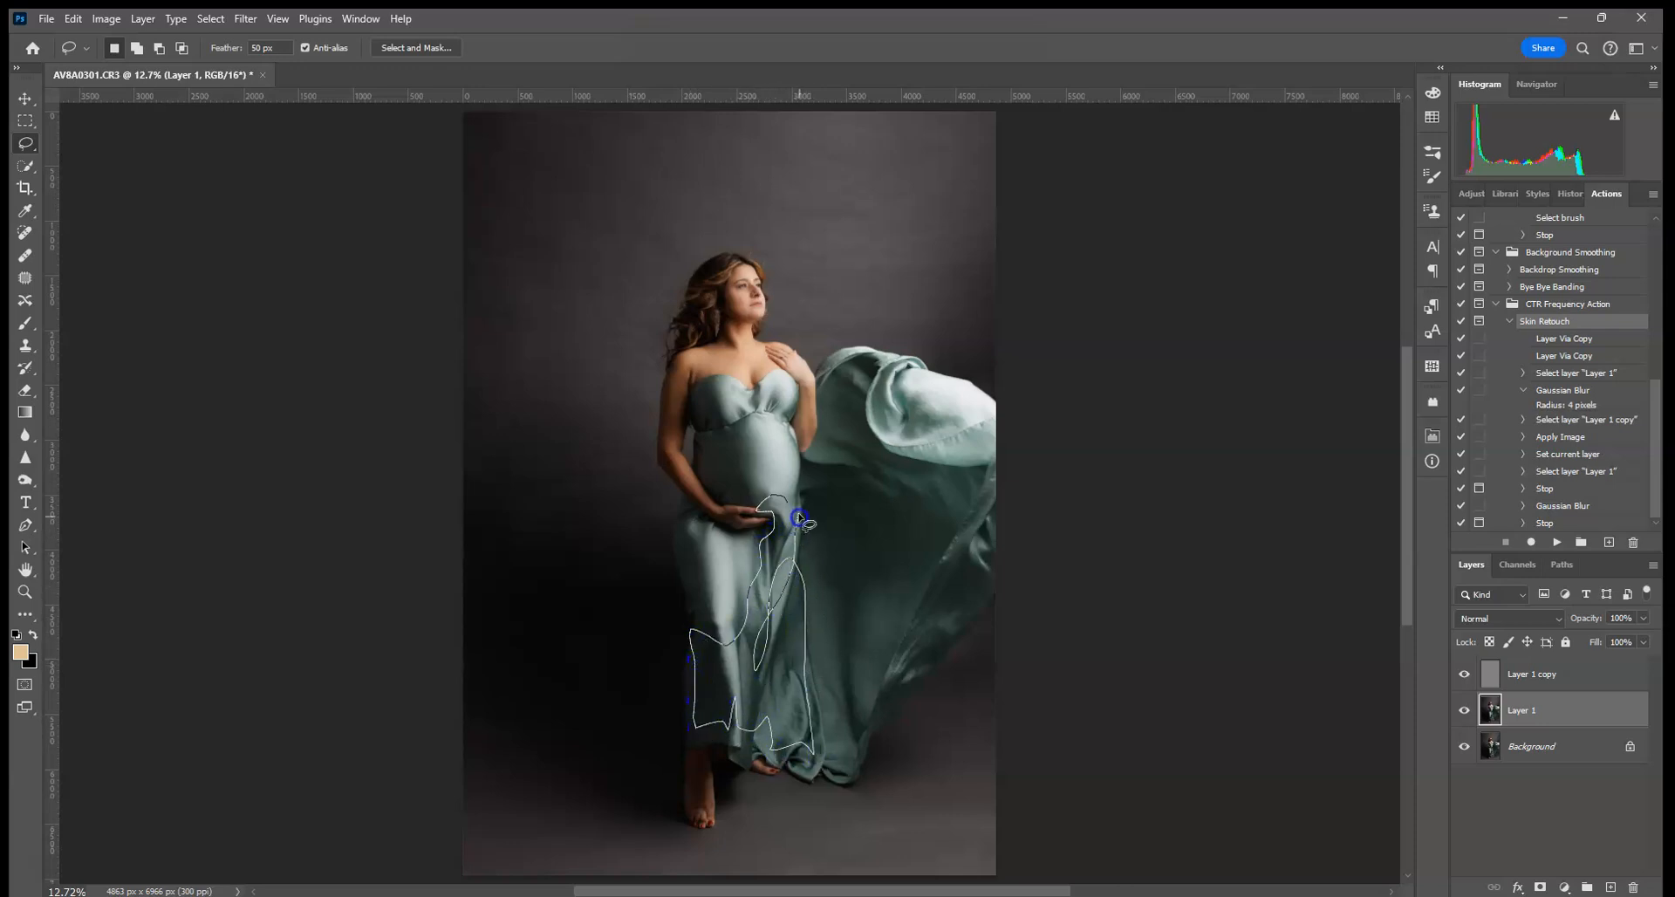
click(245, 20)
click(263, 40)
key(ctrl+d)
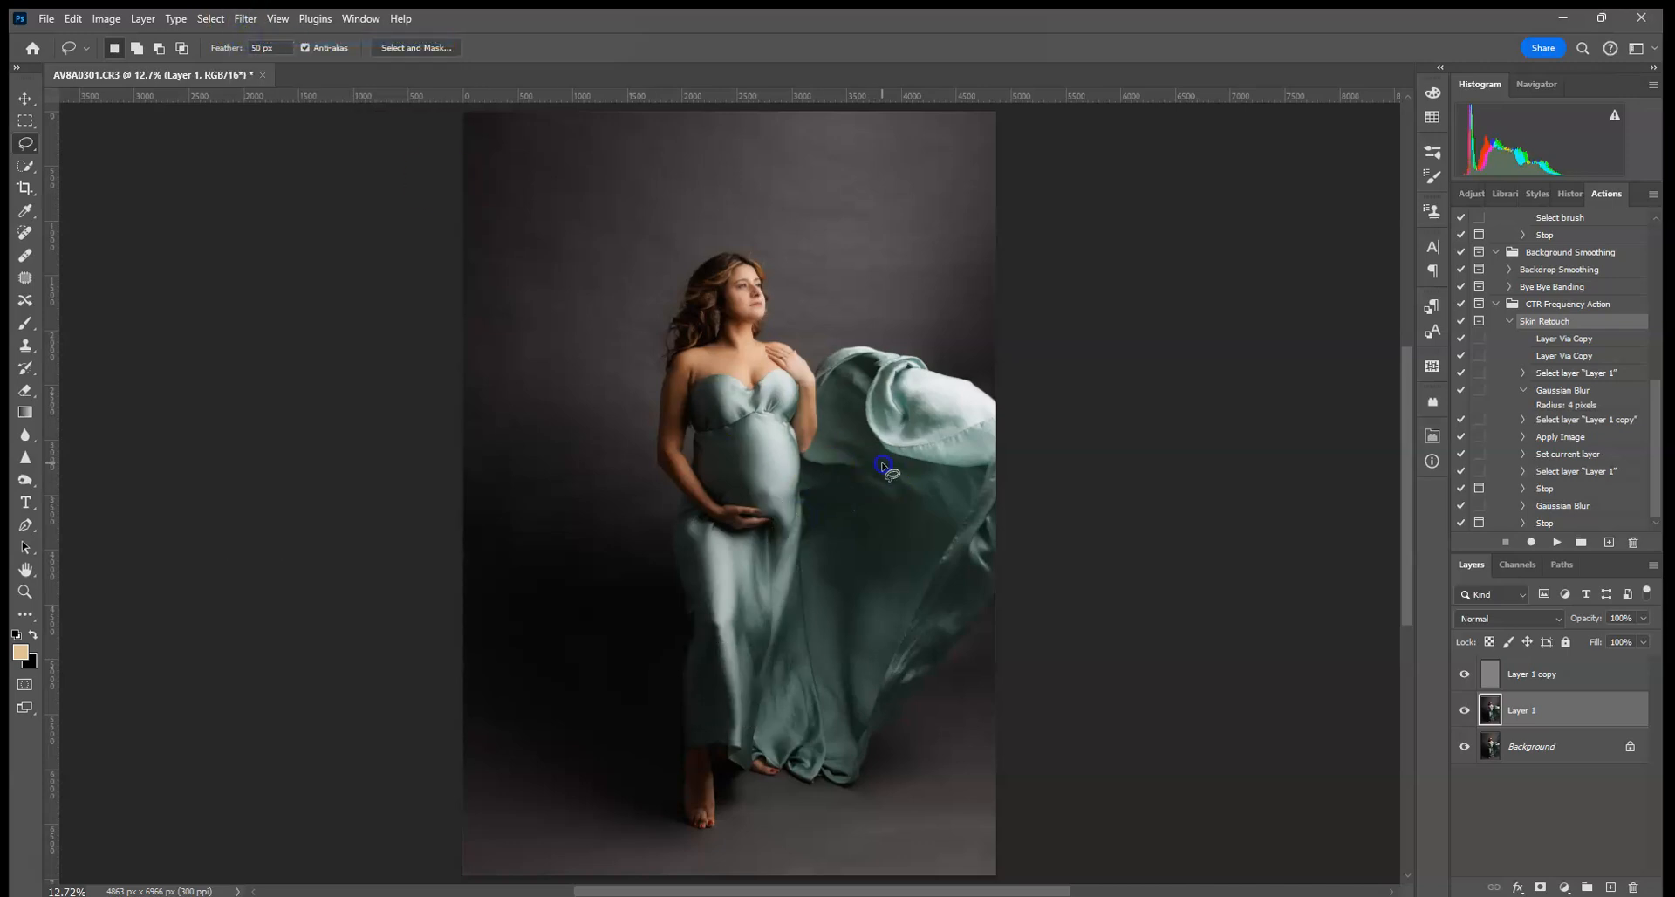
- Lasso and blur three patches of the flowing fabric train behind her
drag(844, 731, 928, 556)
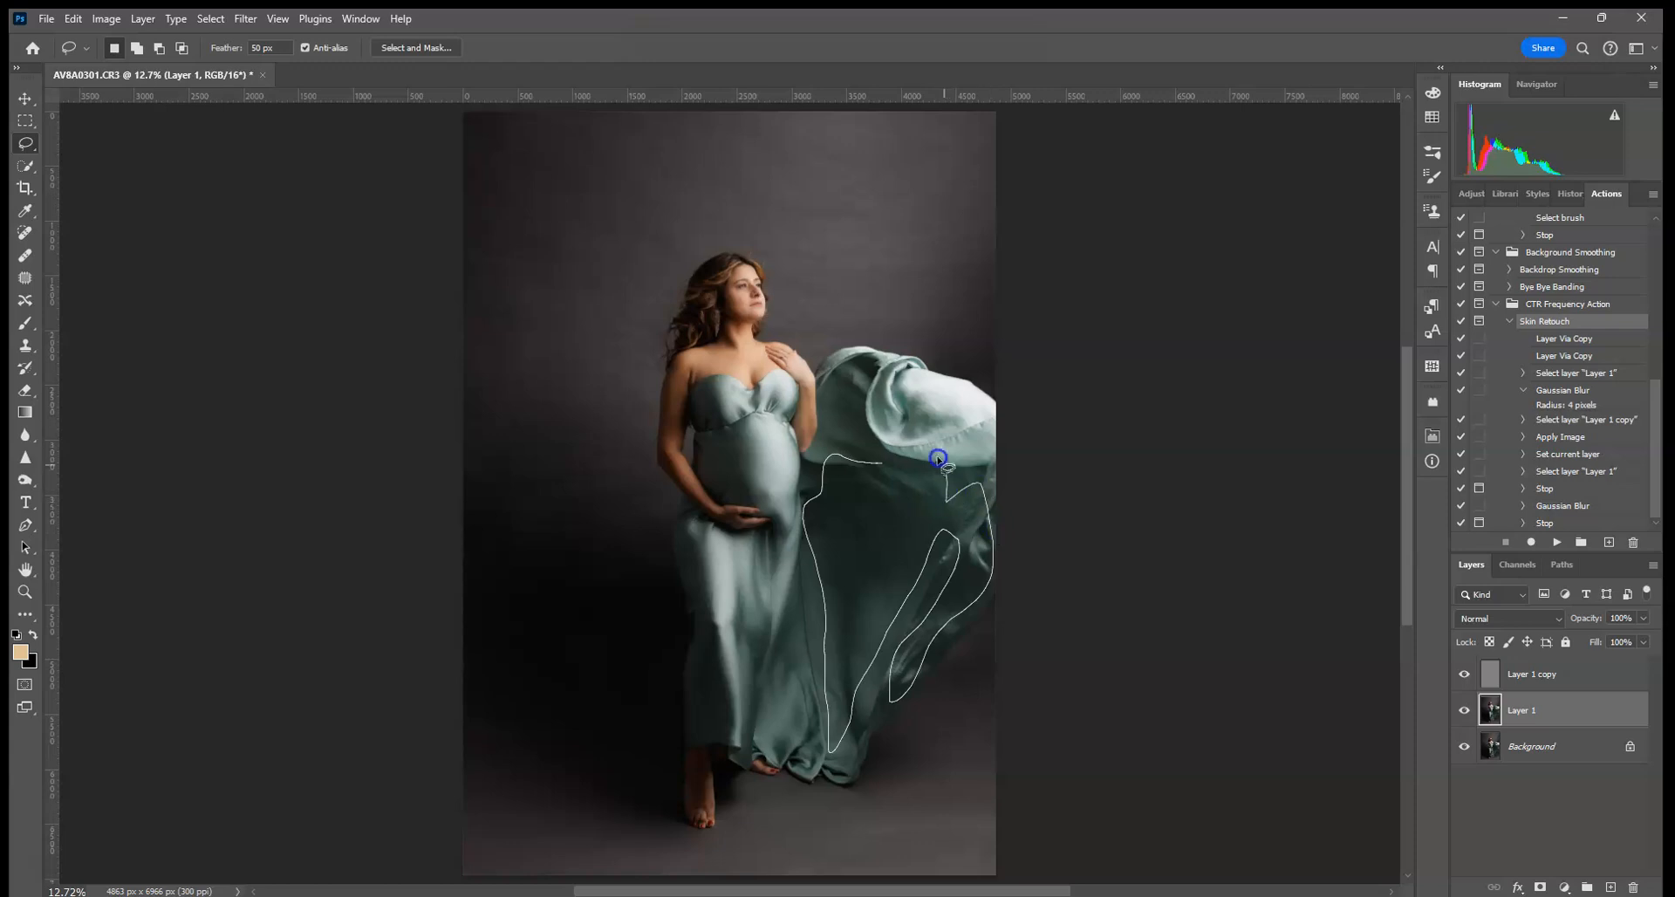
drag(831, 456, 834, 455)
click(245, 20)
click(257, 39)
drag(855, 371, 833, 417)
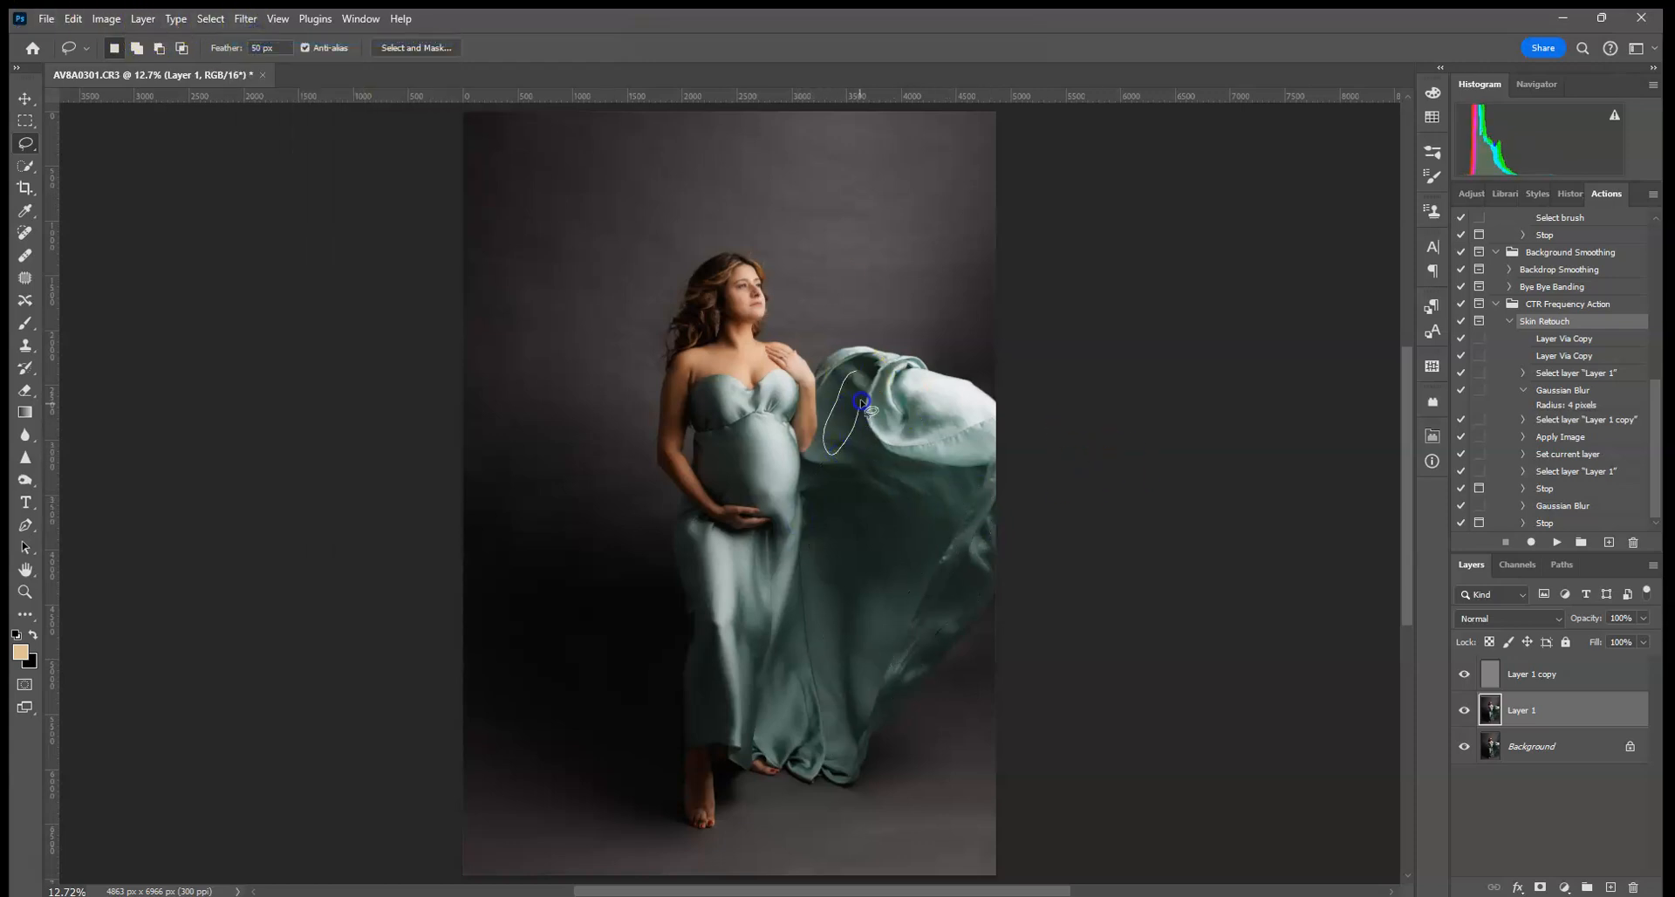
drag(865, 362, 868, 360)
click(245, 18)
click(262, 37)
drag(968, 390, 897, 377)
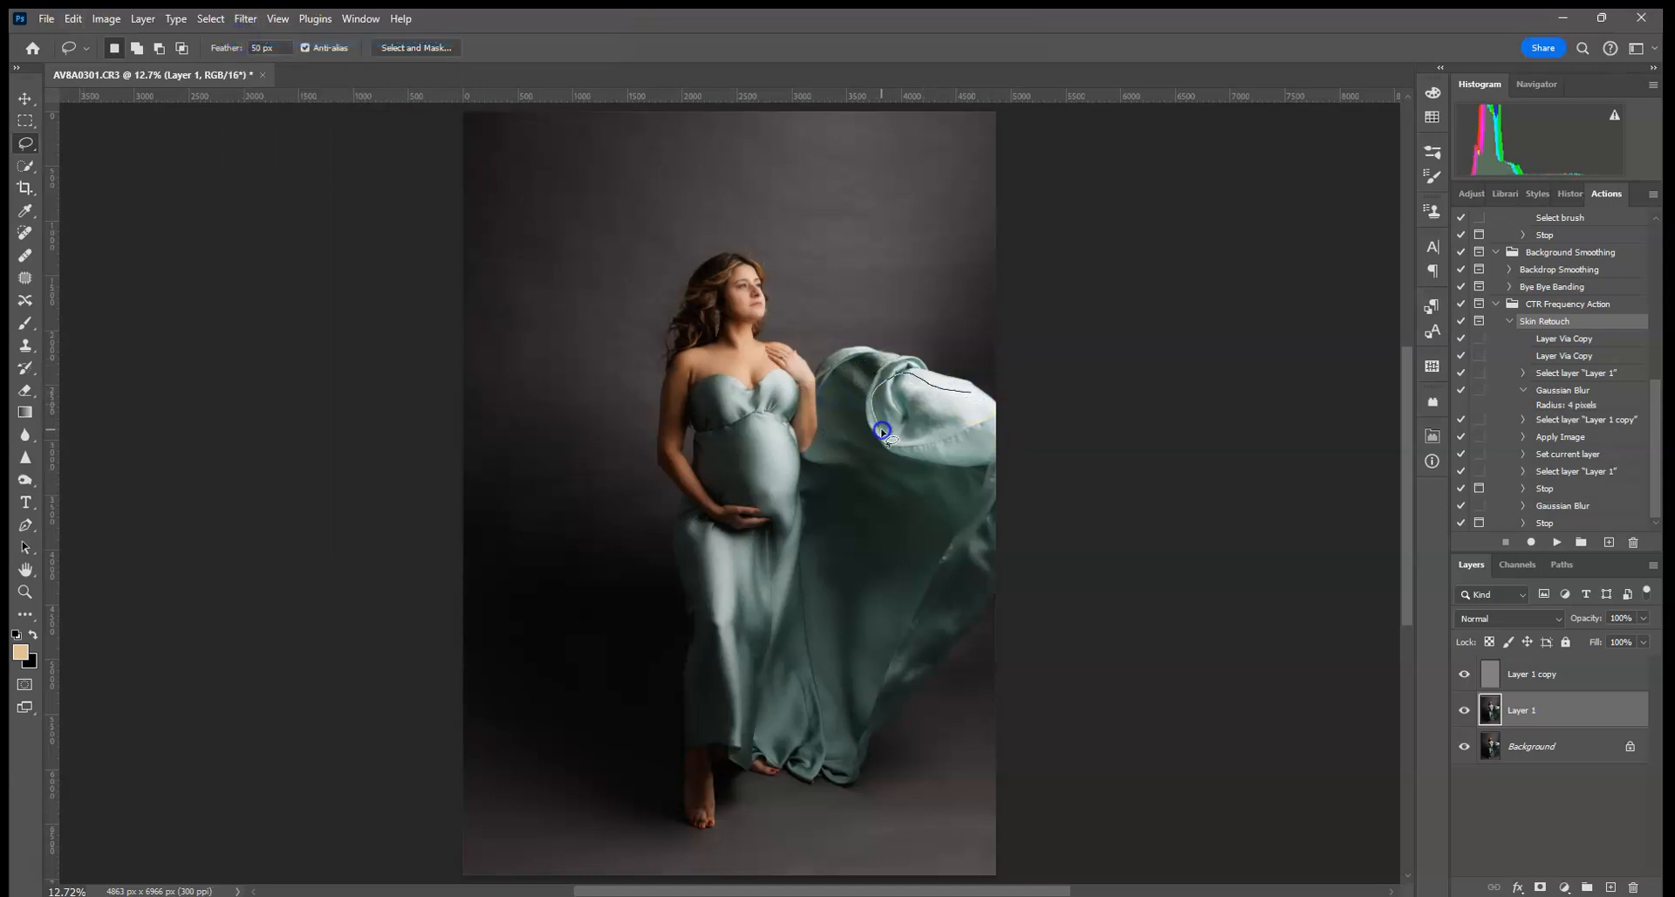
drag(953, 425, 969, 397)
click(245, 19)
click(262, 37)
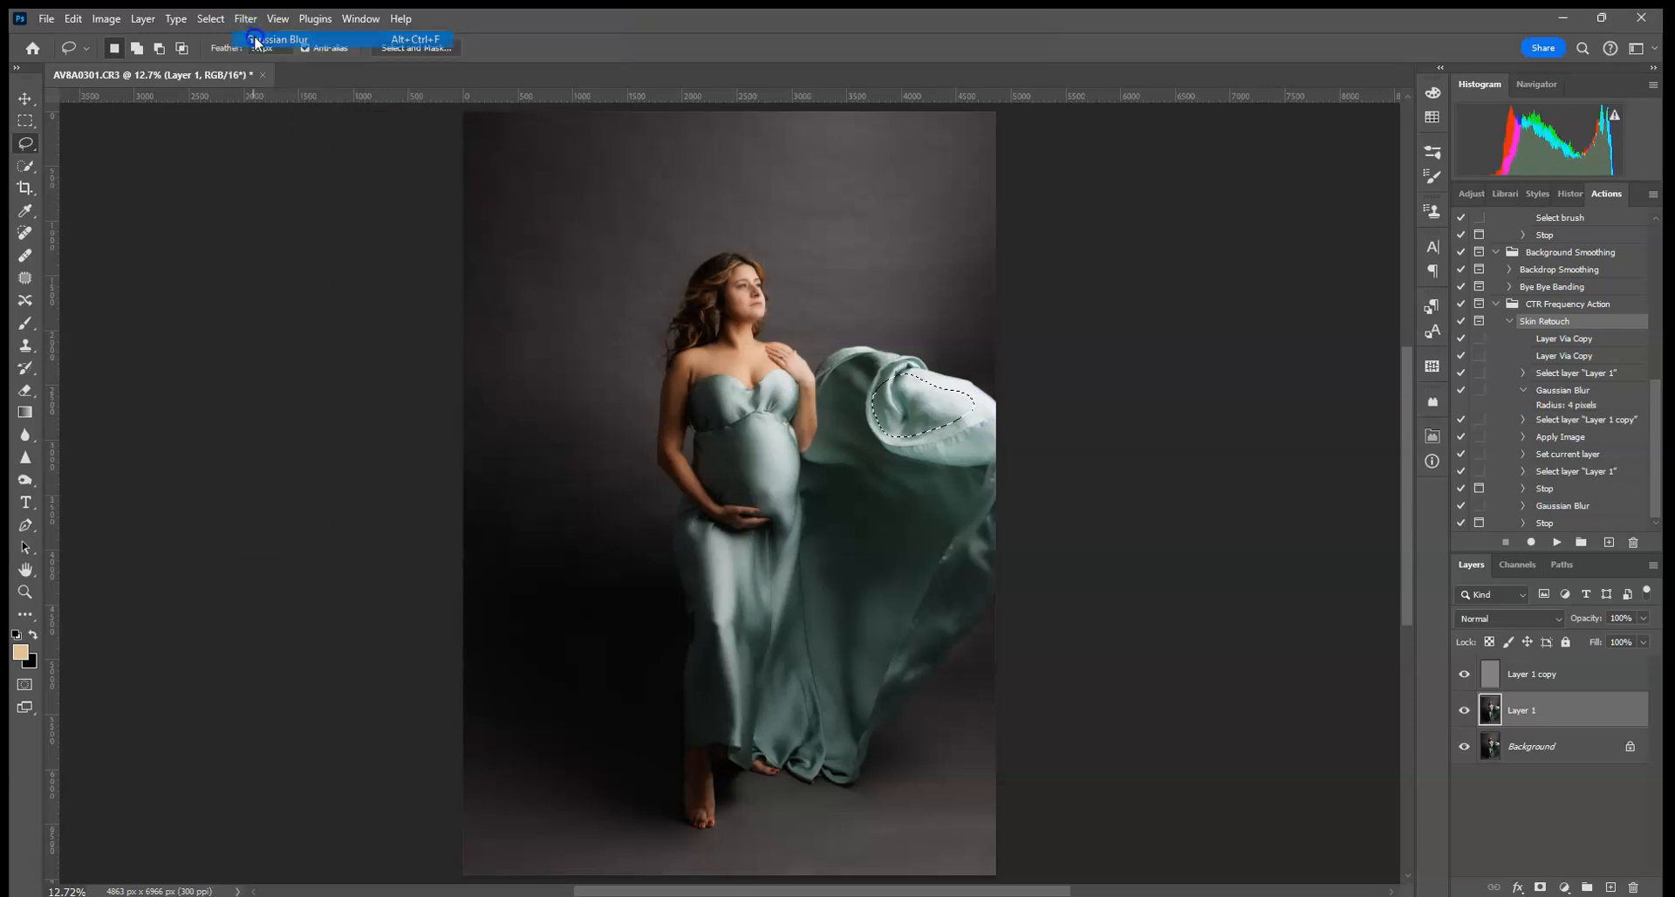
- Zoom in on the billowing fabric and undo its last blur
key(ctrl+plus)
key(ctrl+plus)
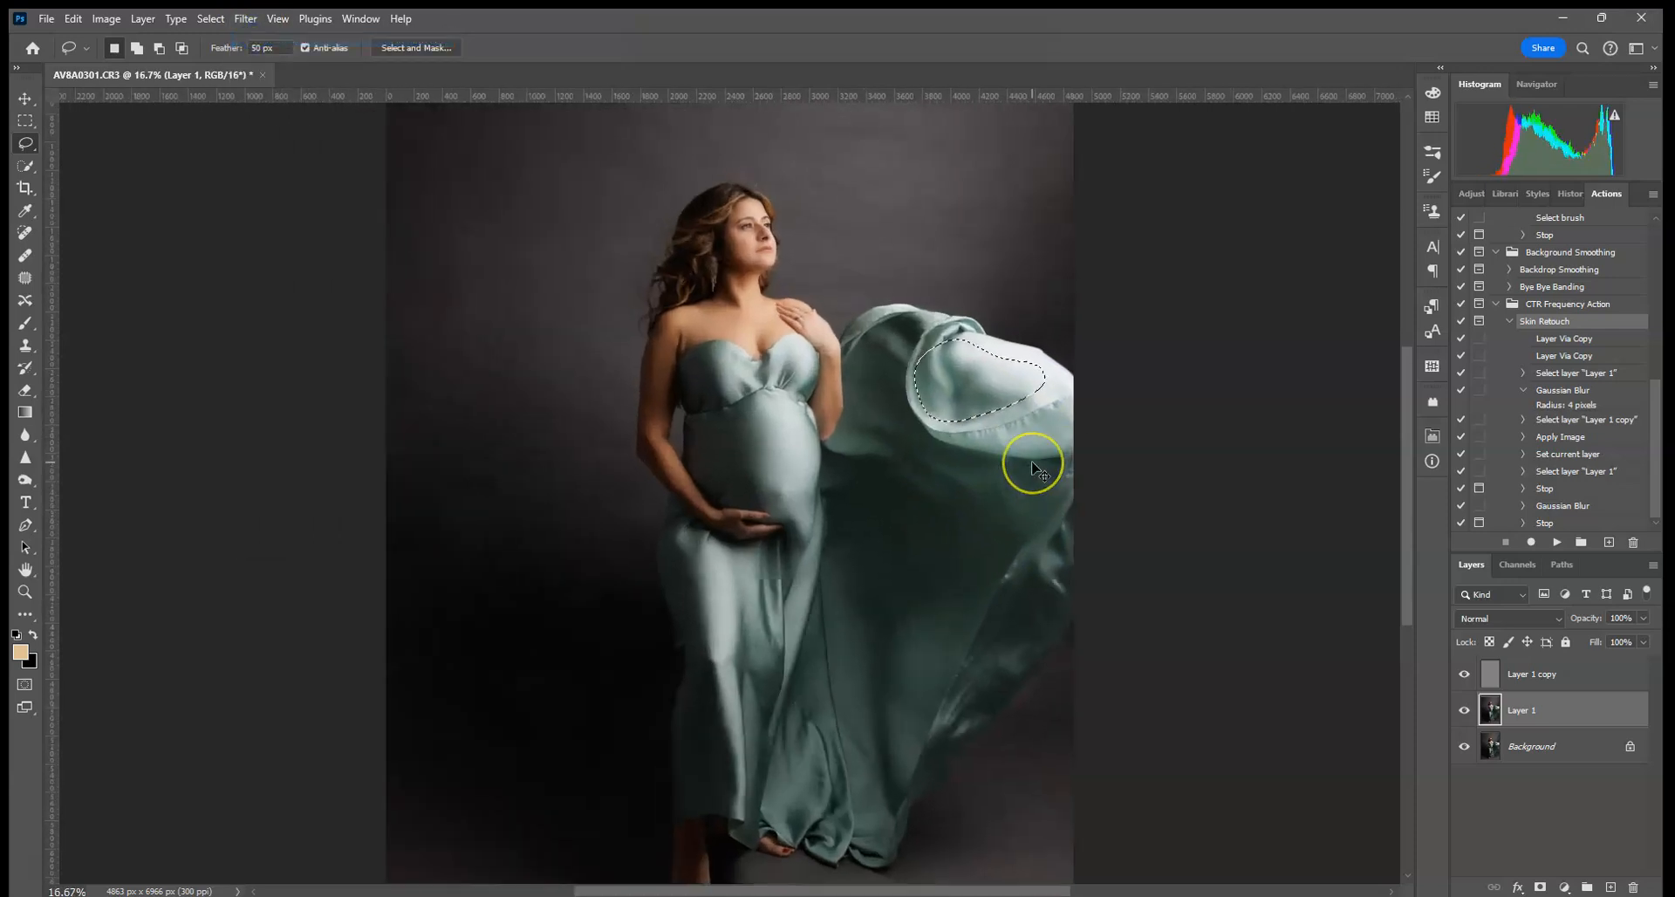
key(ctrl+plus)
drag(1053, 382, 416, 588)
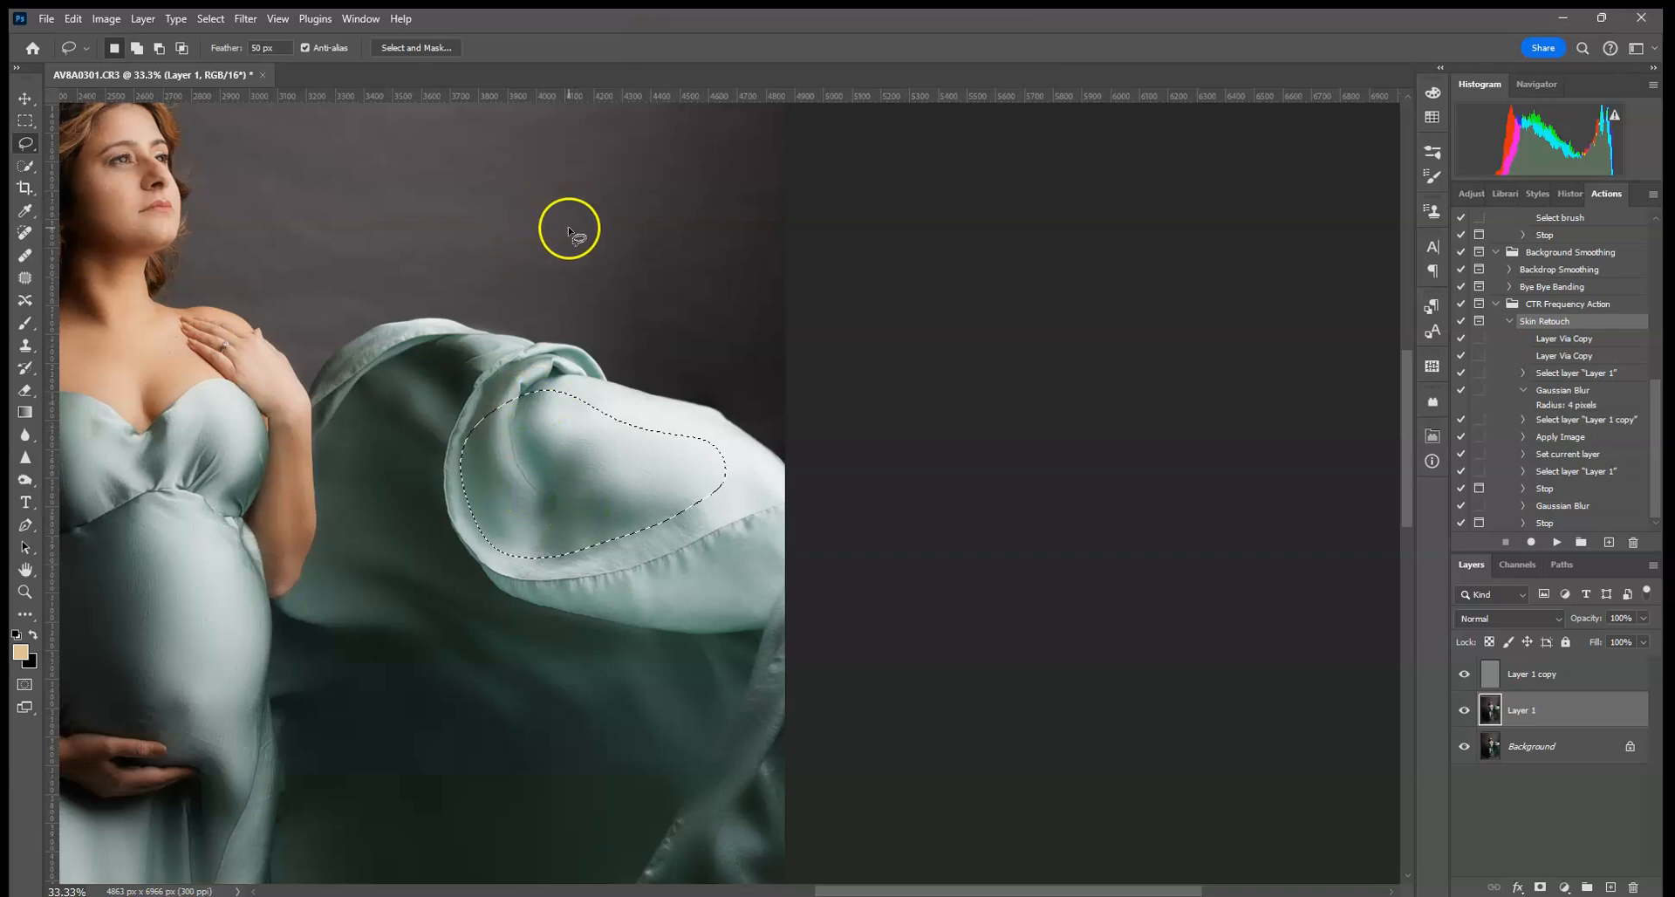
click(69, 19)
click(109, 36)
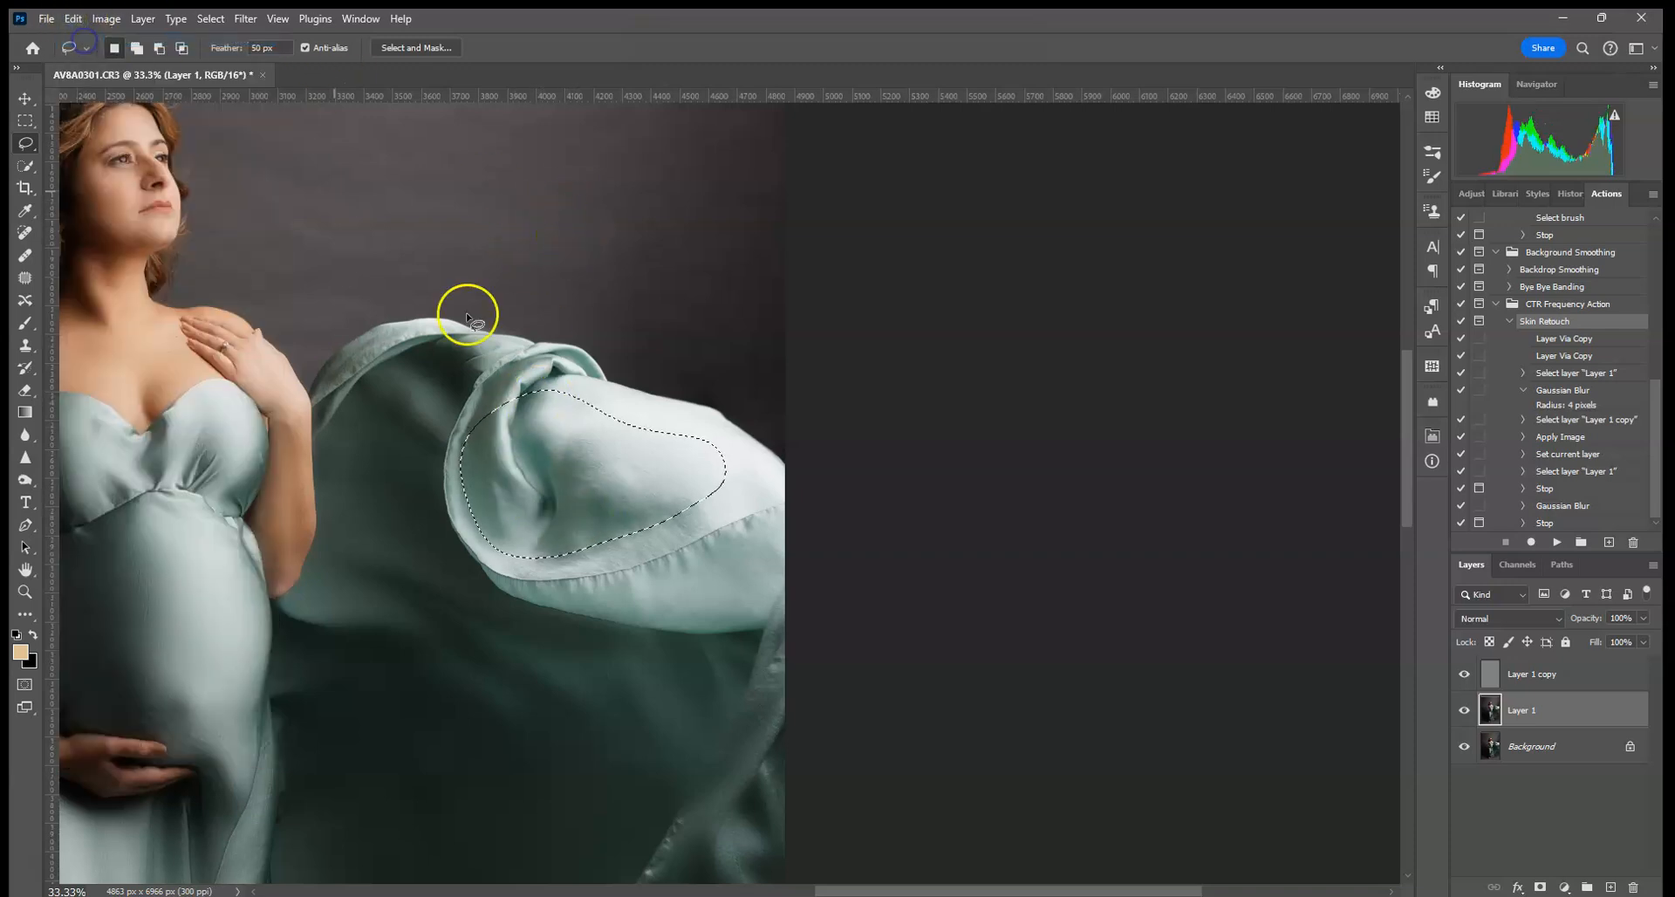
- Lasso a larger patch of the fabric, reapply Gaussian Blur, and deselect it
drag(627, 410, 550, 394)
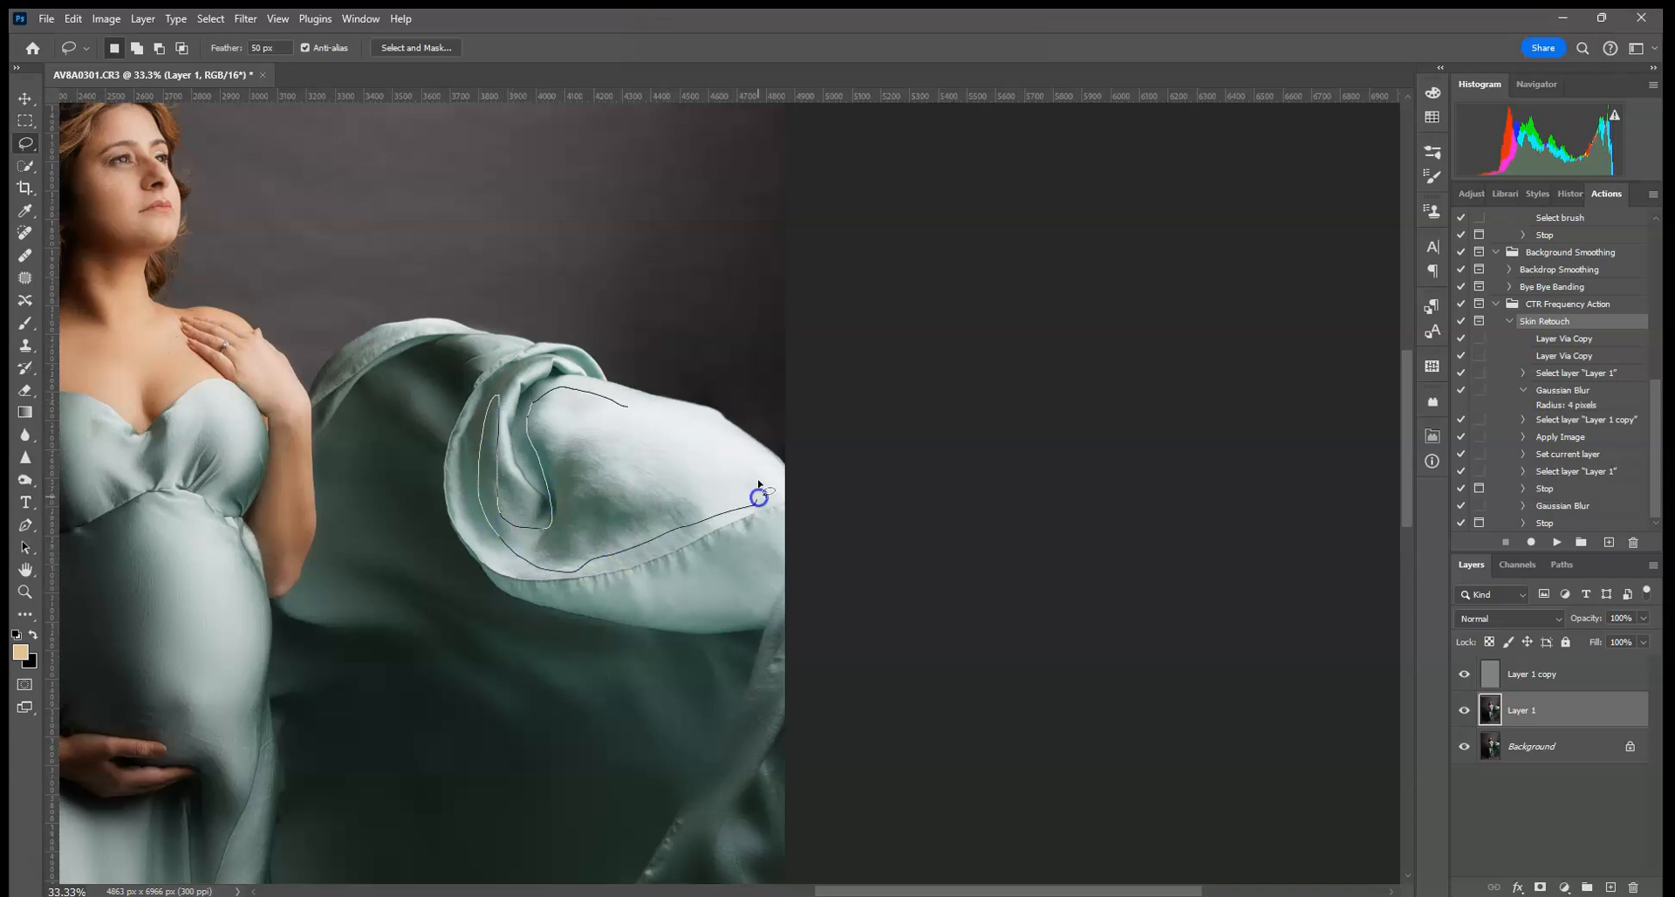
drag(759, 497, 758, 497)
click(239, 18)
click(258, 38)
drag(690, 362, 879, 468)
drag(794, 620, 757, 299)
click(290, 551)
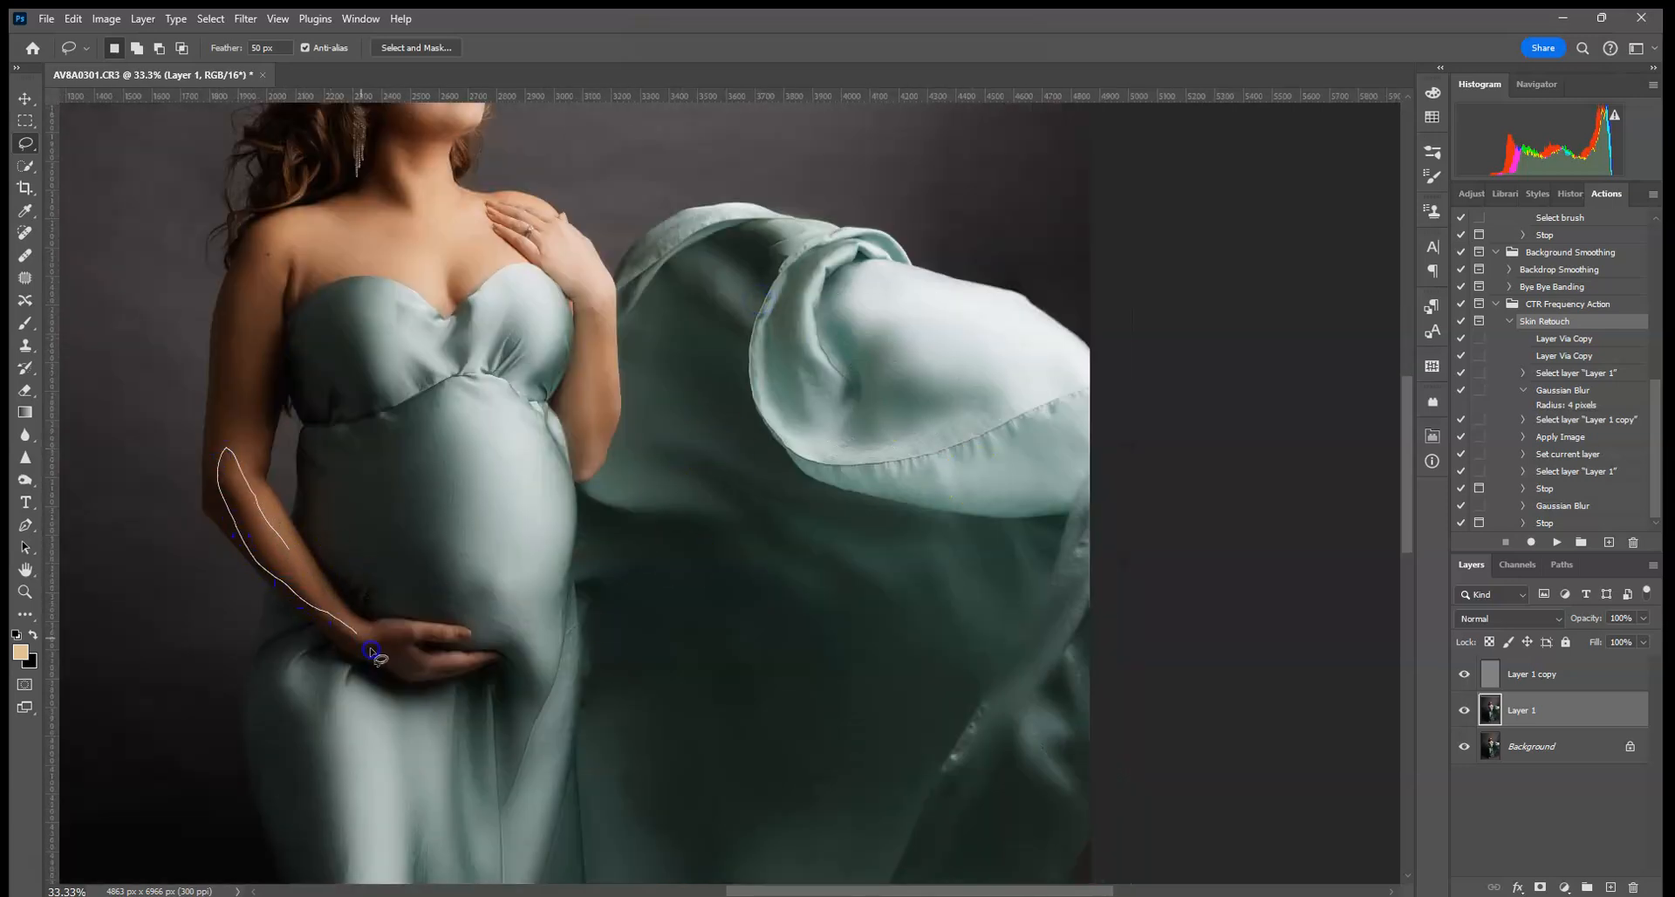
- Add a hand spot to the lower-forearm selection and apply Gaussian Blur at Radius 15 px
drag(358, 623, 353, 625)
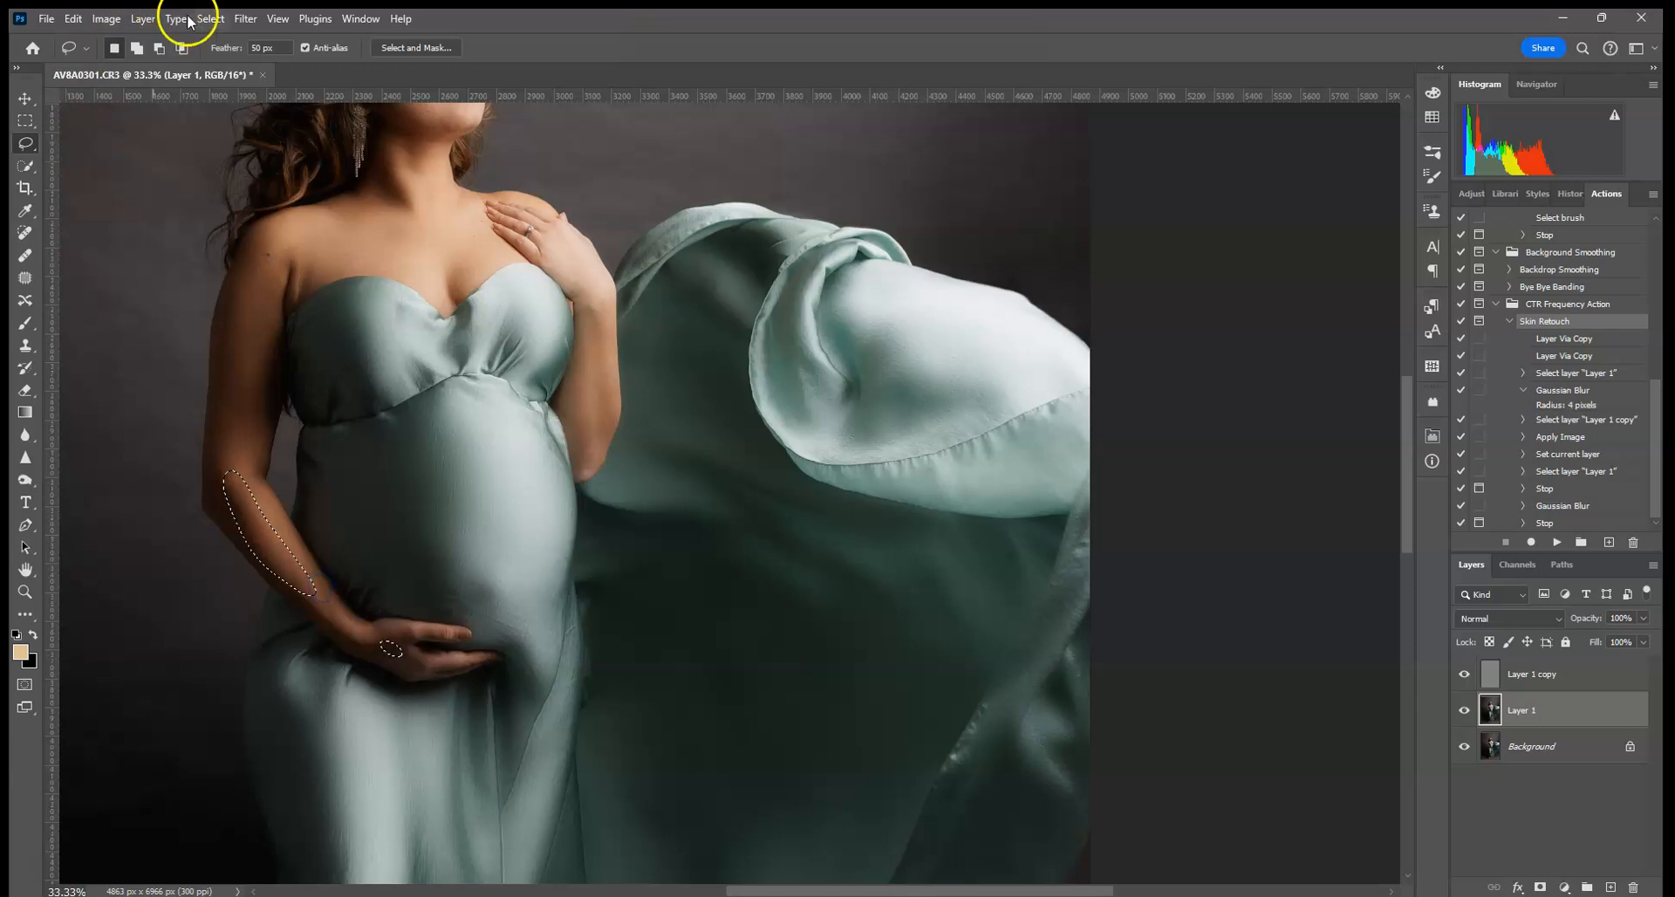
click(245, 19)
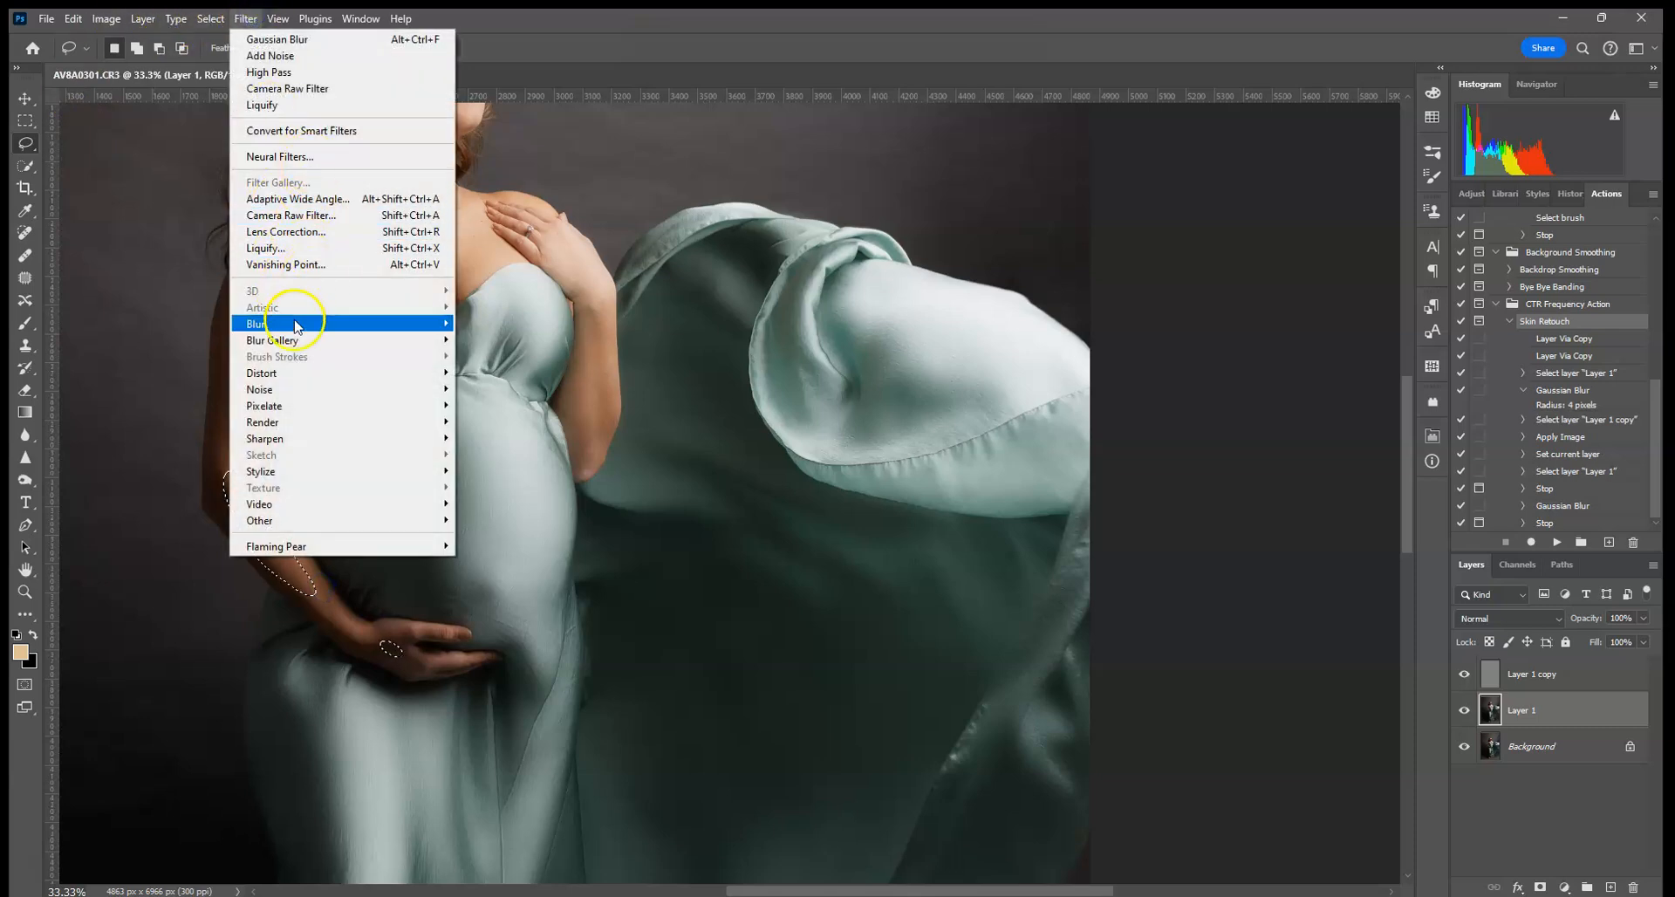
mouse_move(288, 323)
click(504, 385)
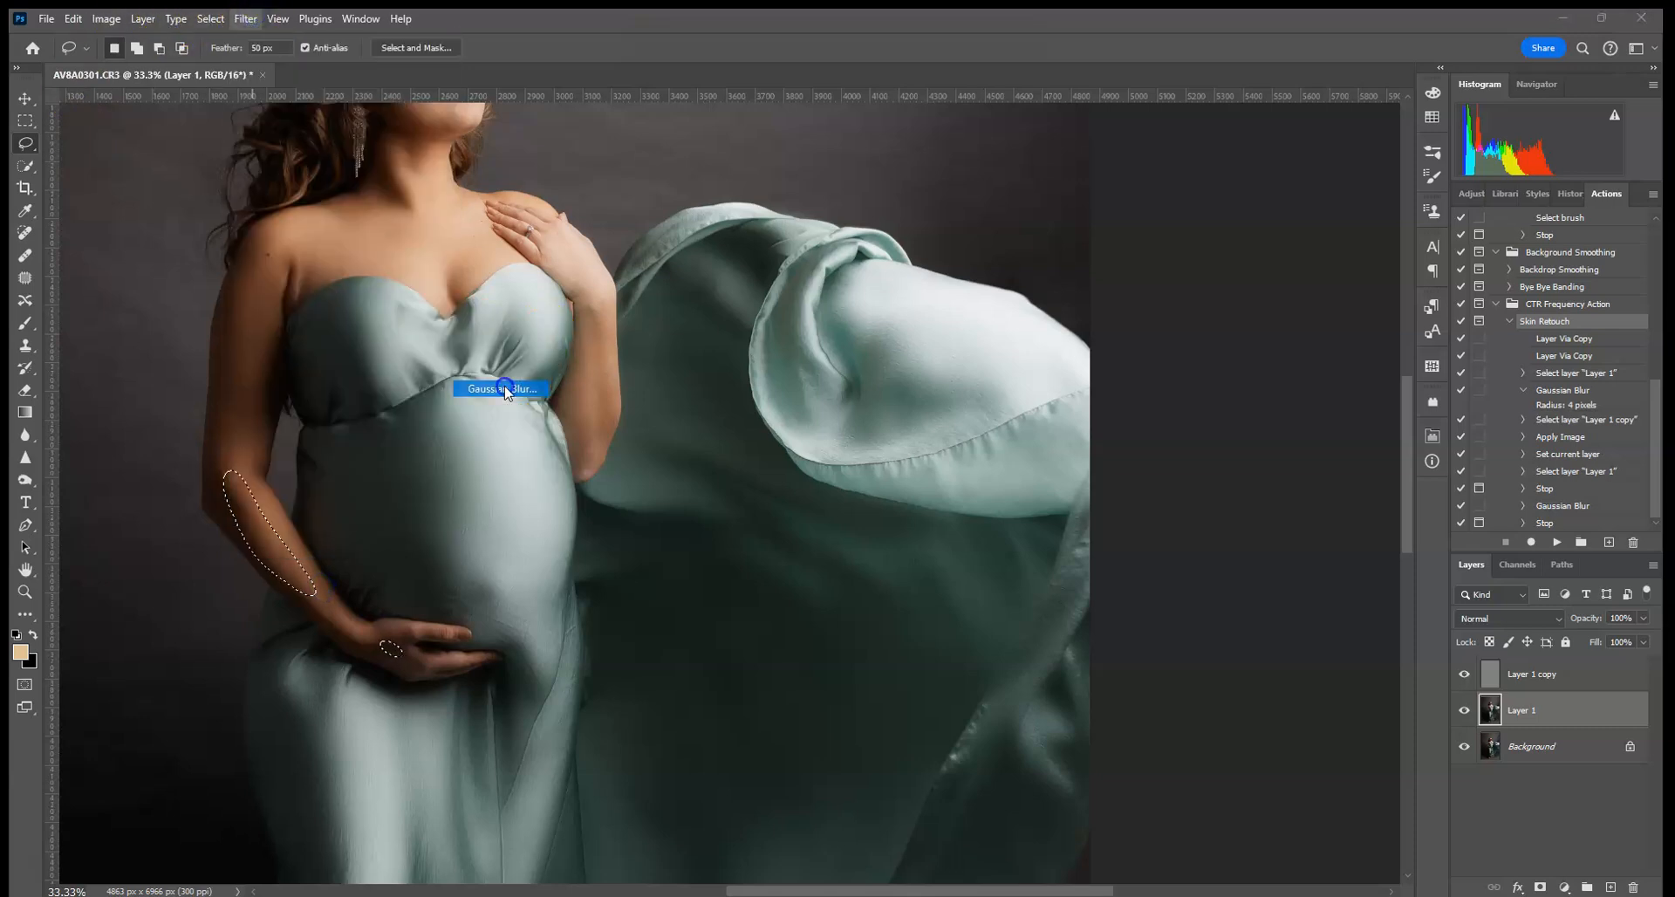
text(15)
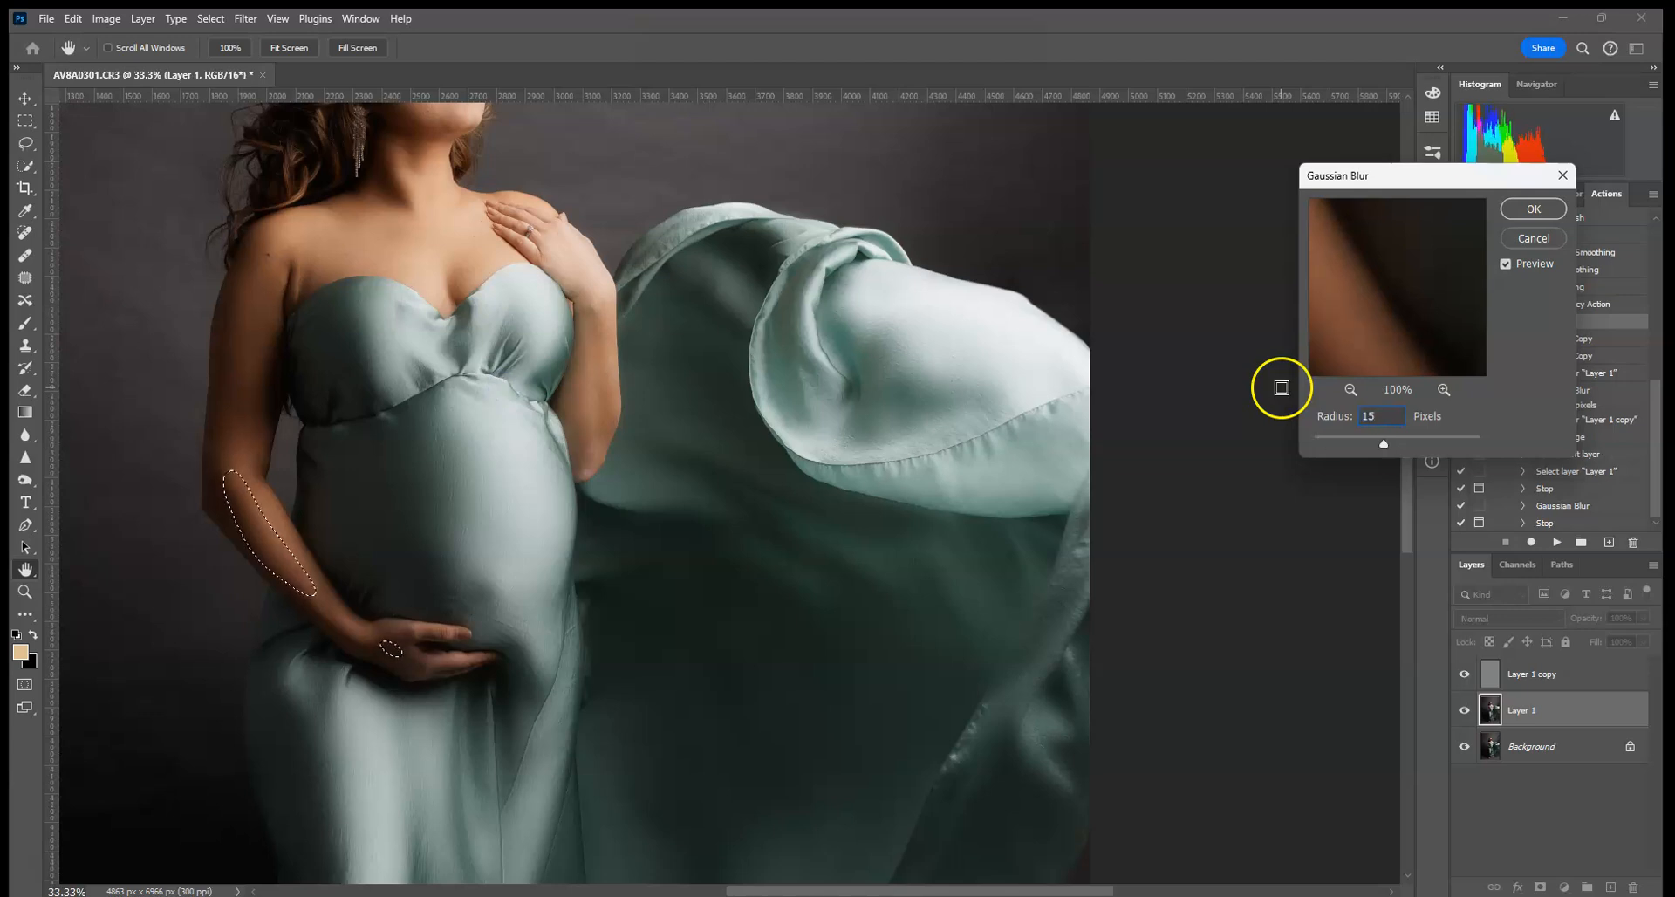
click(1535, 211)
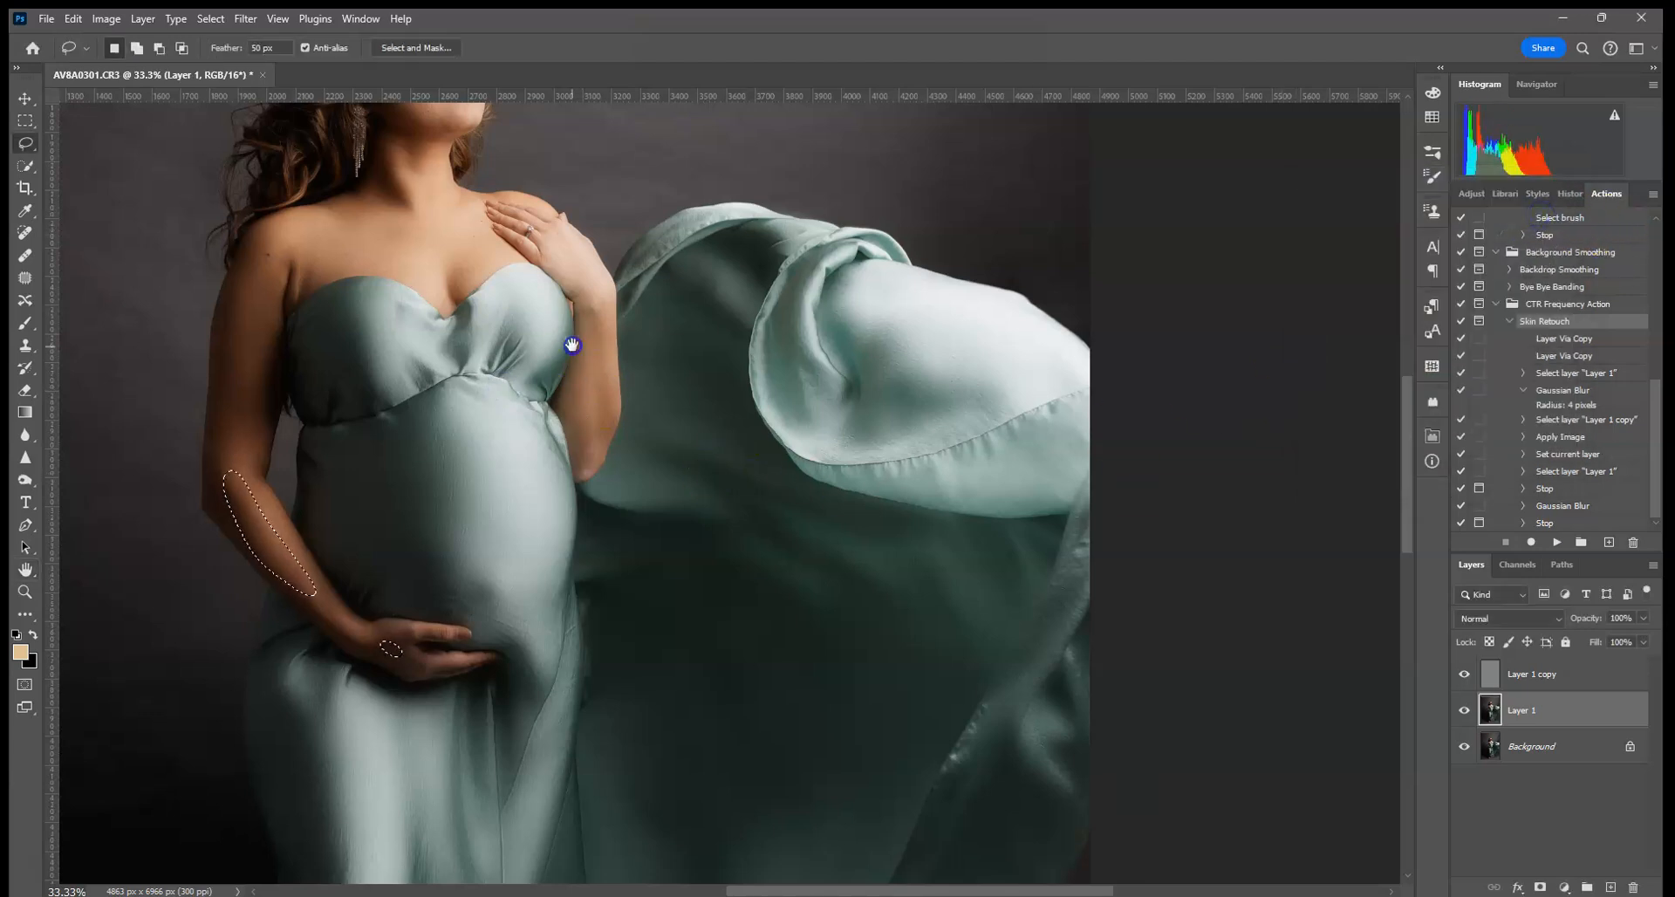
drag(572, 348, 636, 654)
- Clear the leftover selection using the Rectangular Marquee's Deselect
click(25, 123)
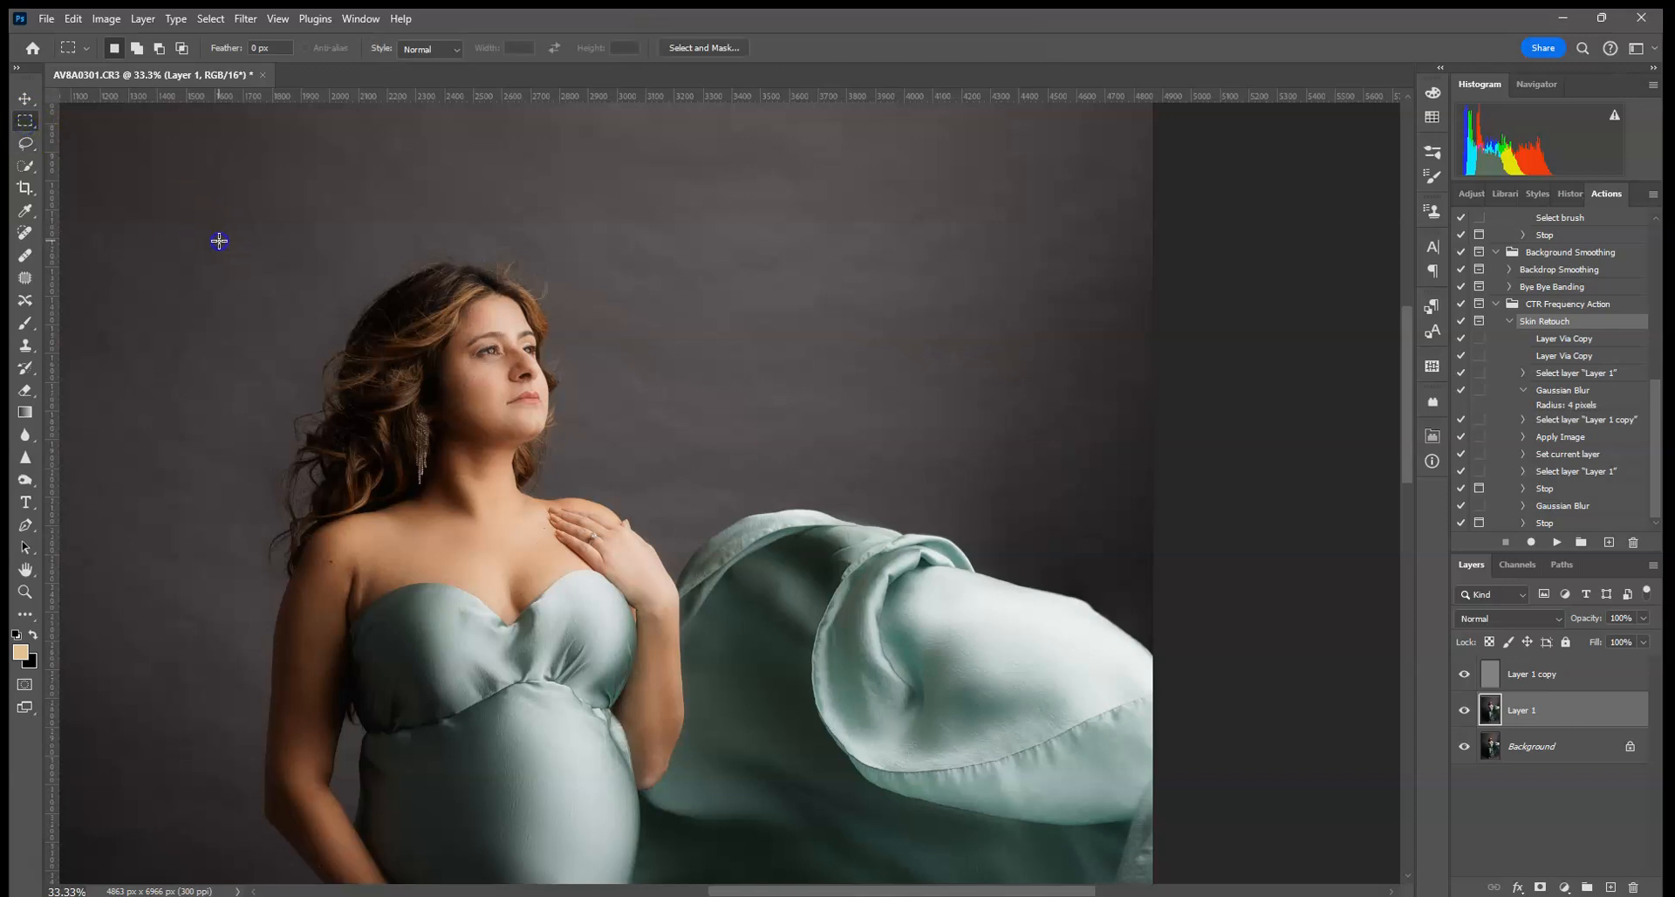
click(954, 365)
click(206, 19)
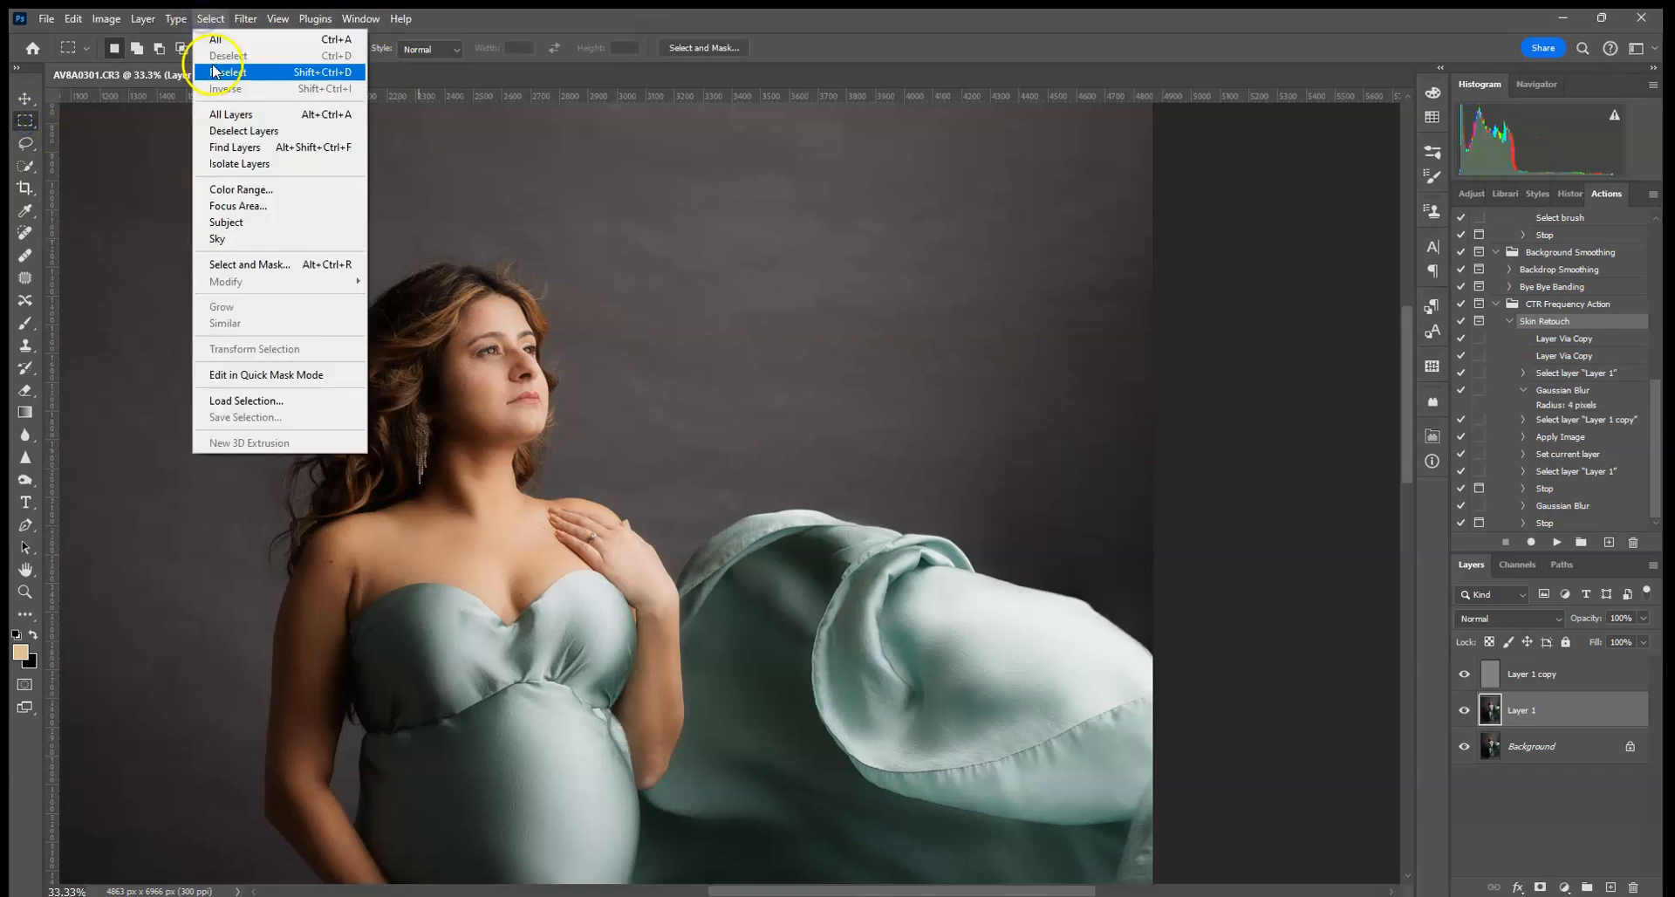
click(944, 297)
click(408, 204)
- Zoom to the feet and lasso around the front shin and foot
key(ctrl+0)
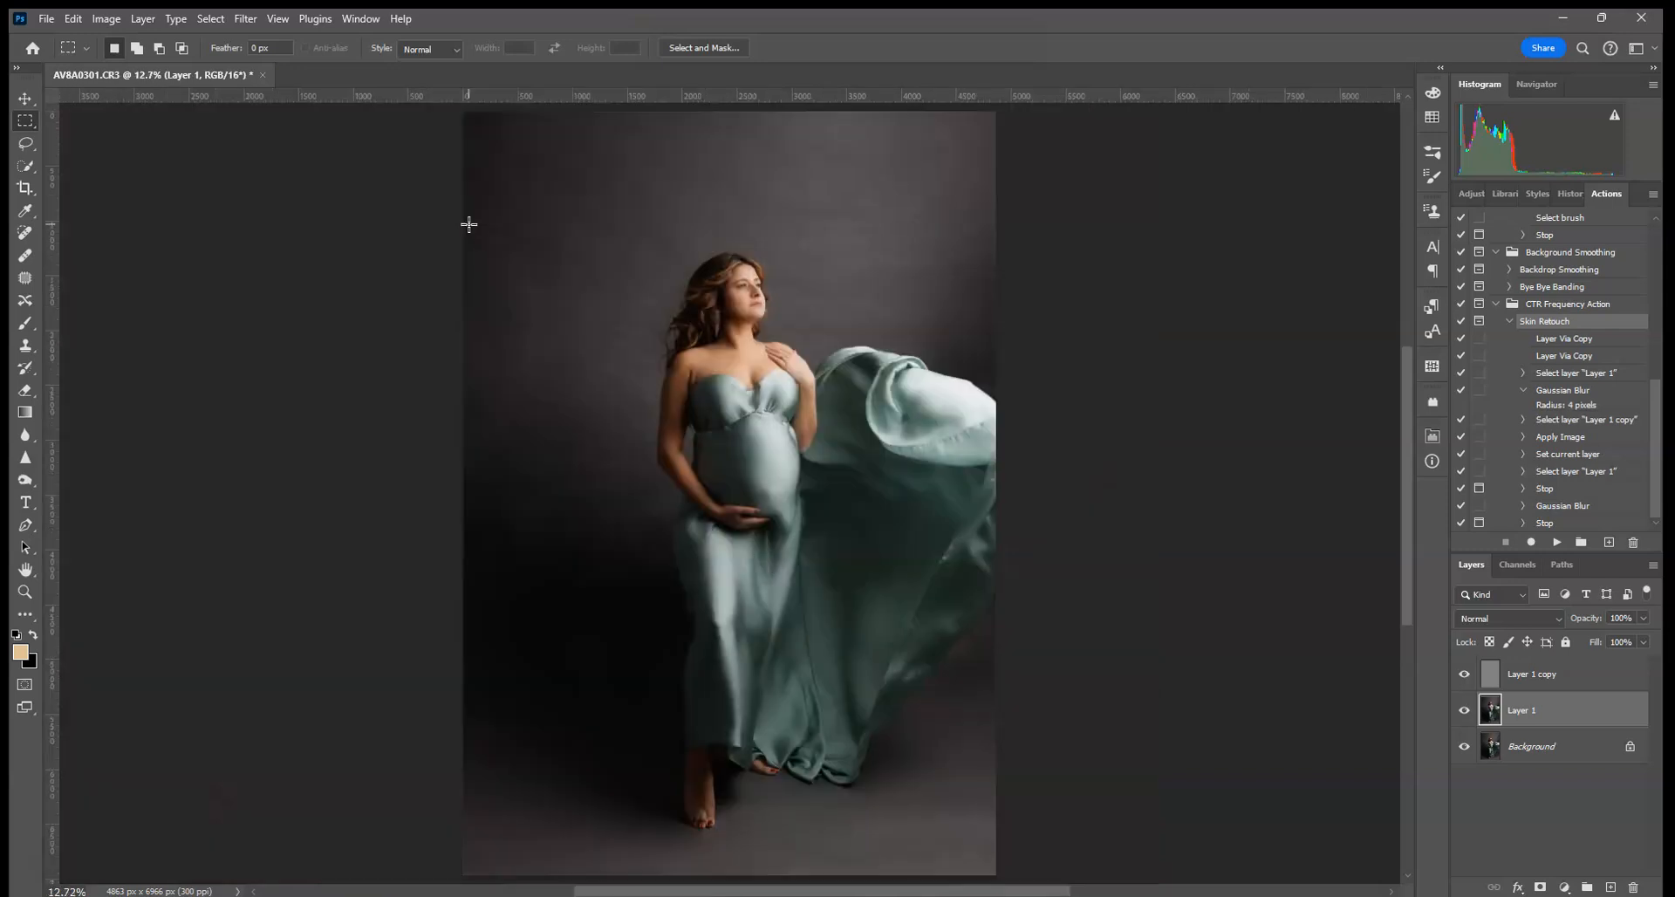
key(ctrl+plus)
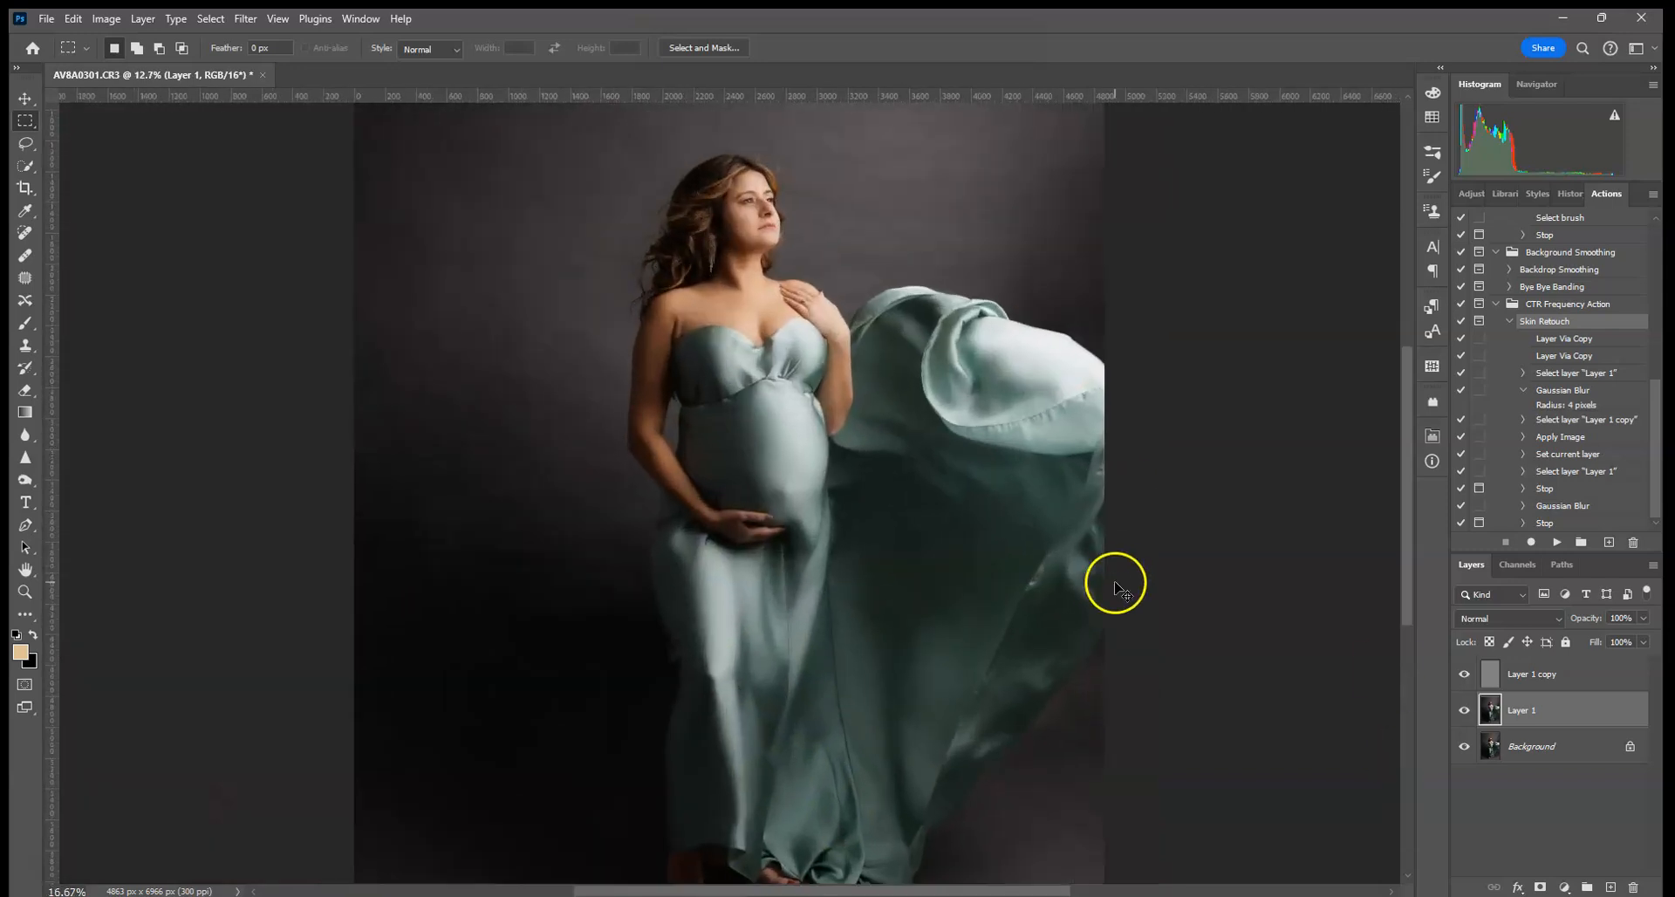
scroll(1117, 588, up, 2)
drag(837, 549, 682, 399)
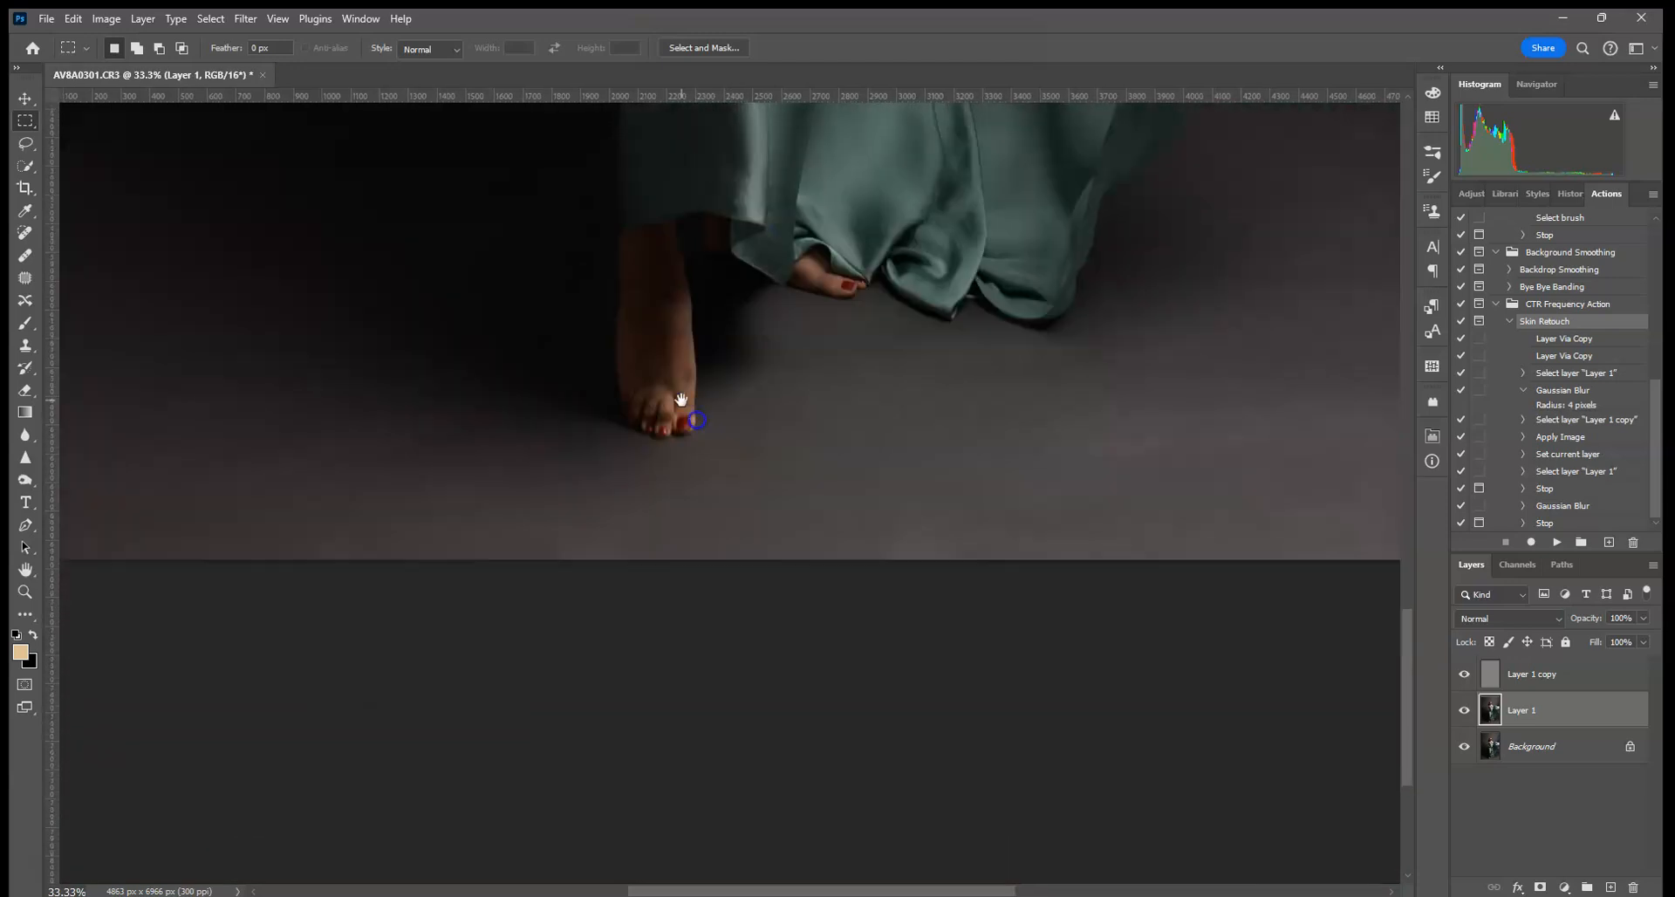
click(26, 142)
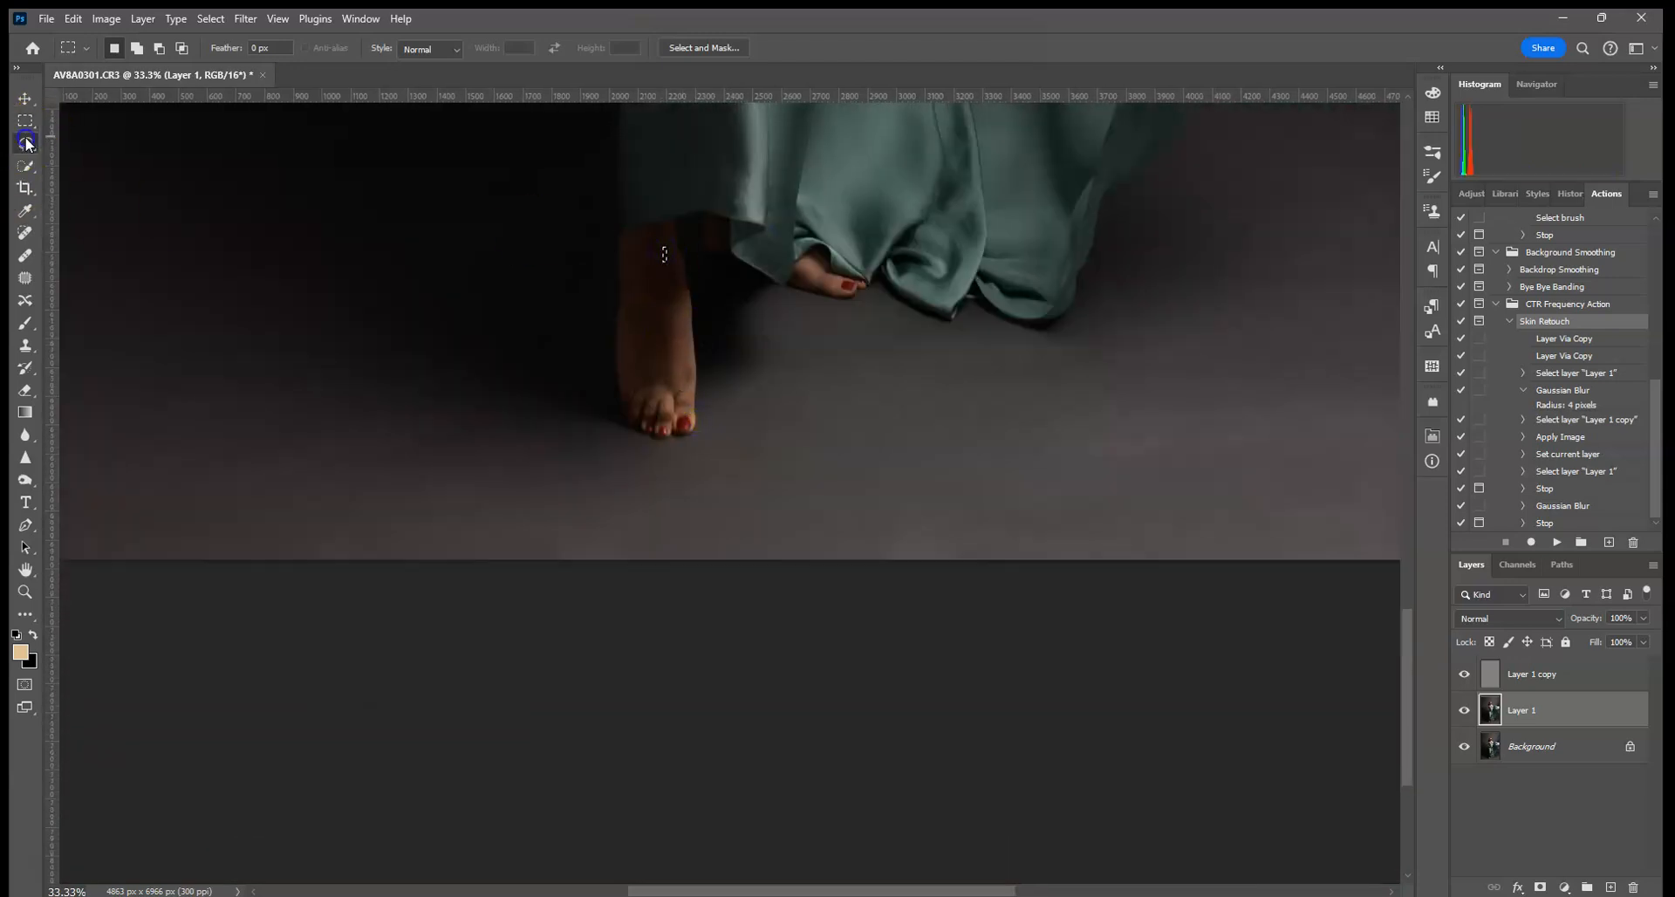
drag(661, 249, 643, 316)
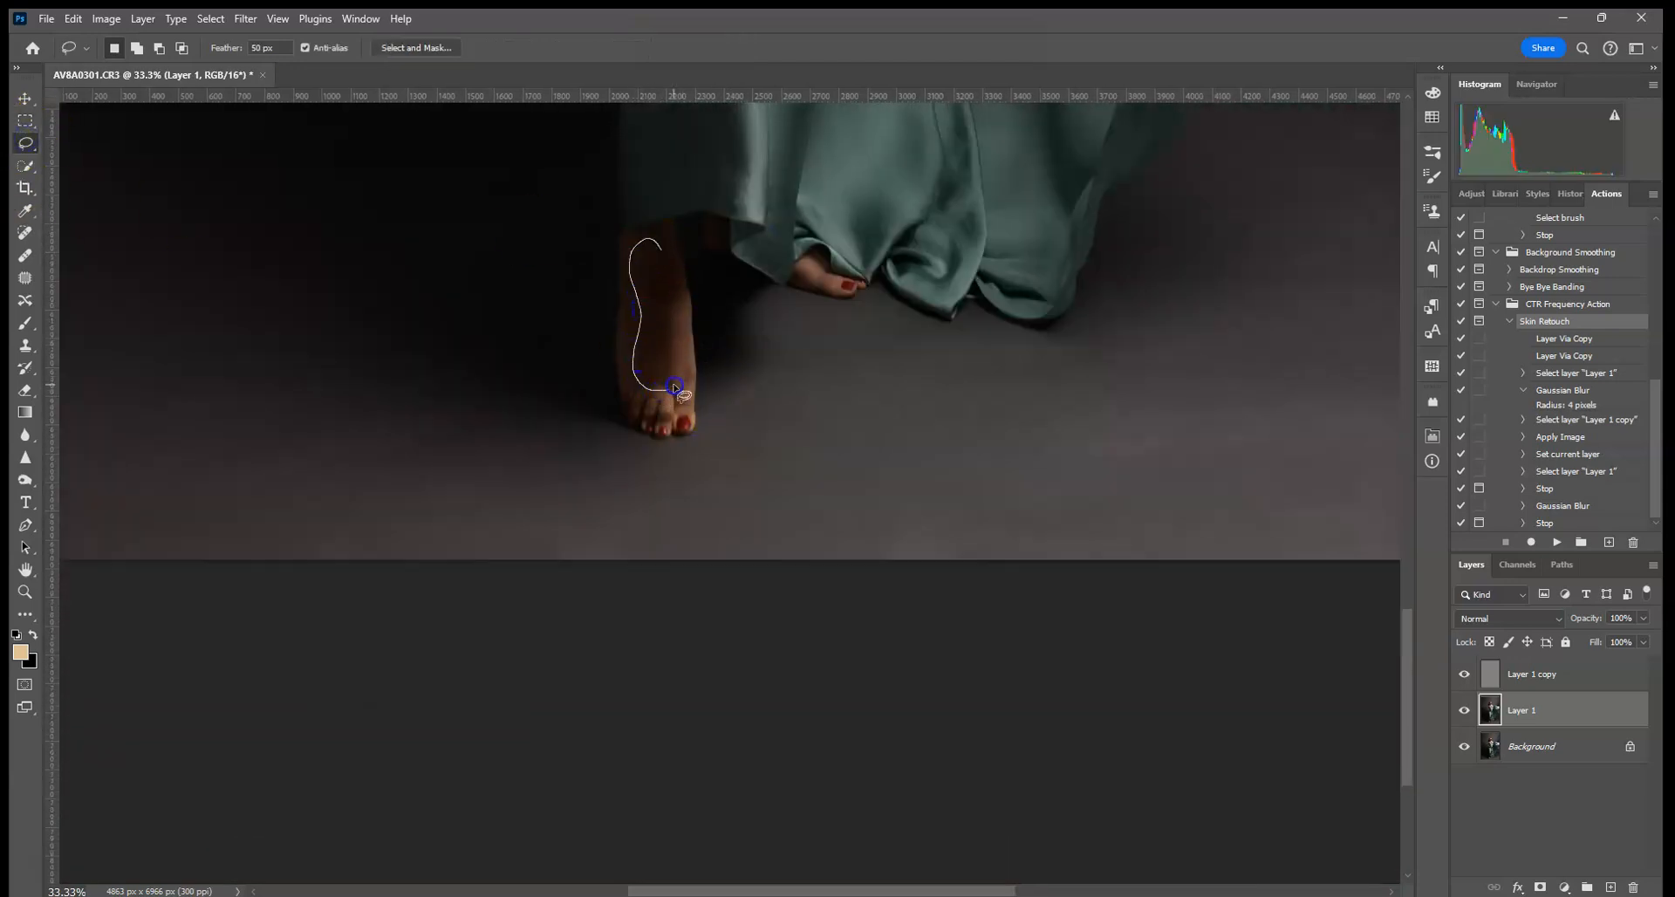
drag(674, 387, 671, 387)
- Reapply the last Gaussian Blur to the foot, then fit the photo and deselect
click(223, 18)
click(222, 18)
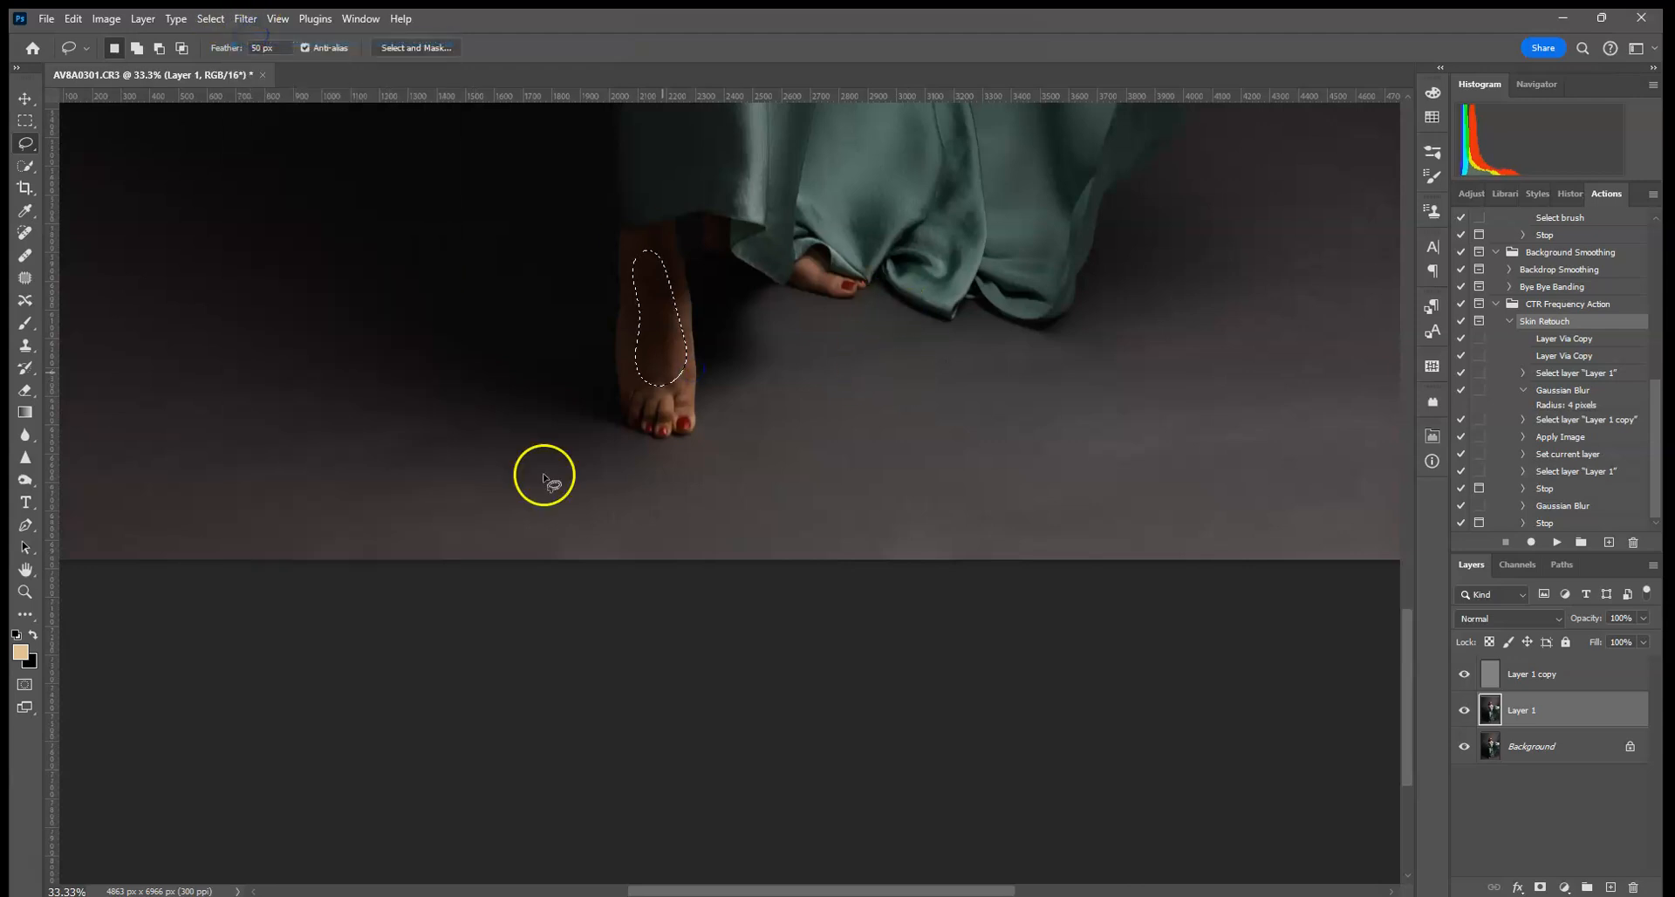
key(ctrl+0)
click(25, 120)
click(1160, 280)
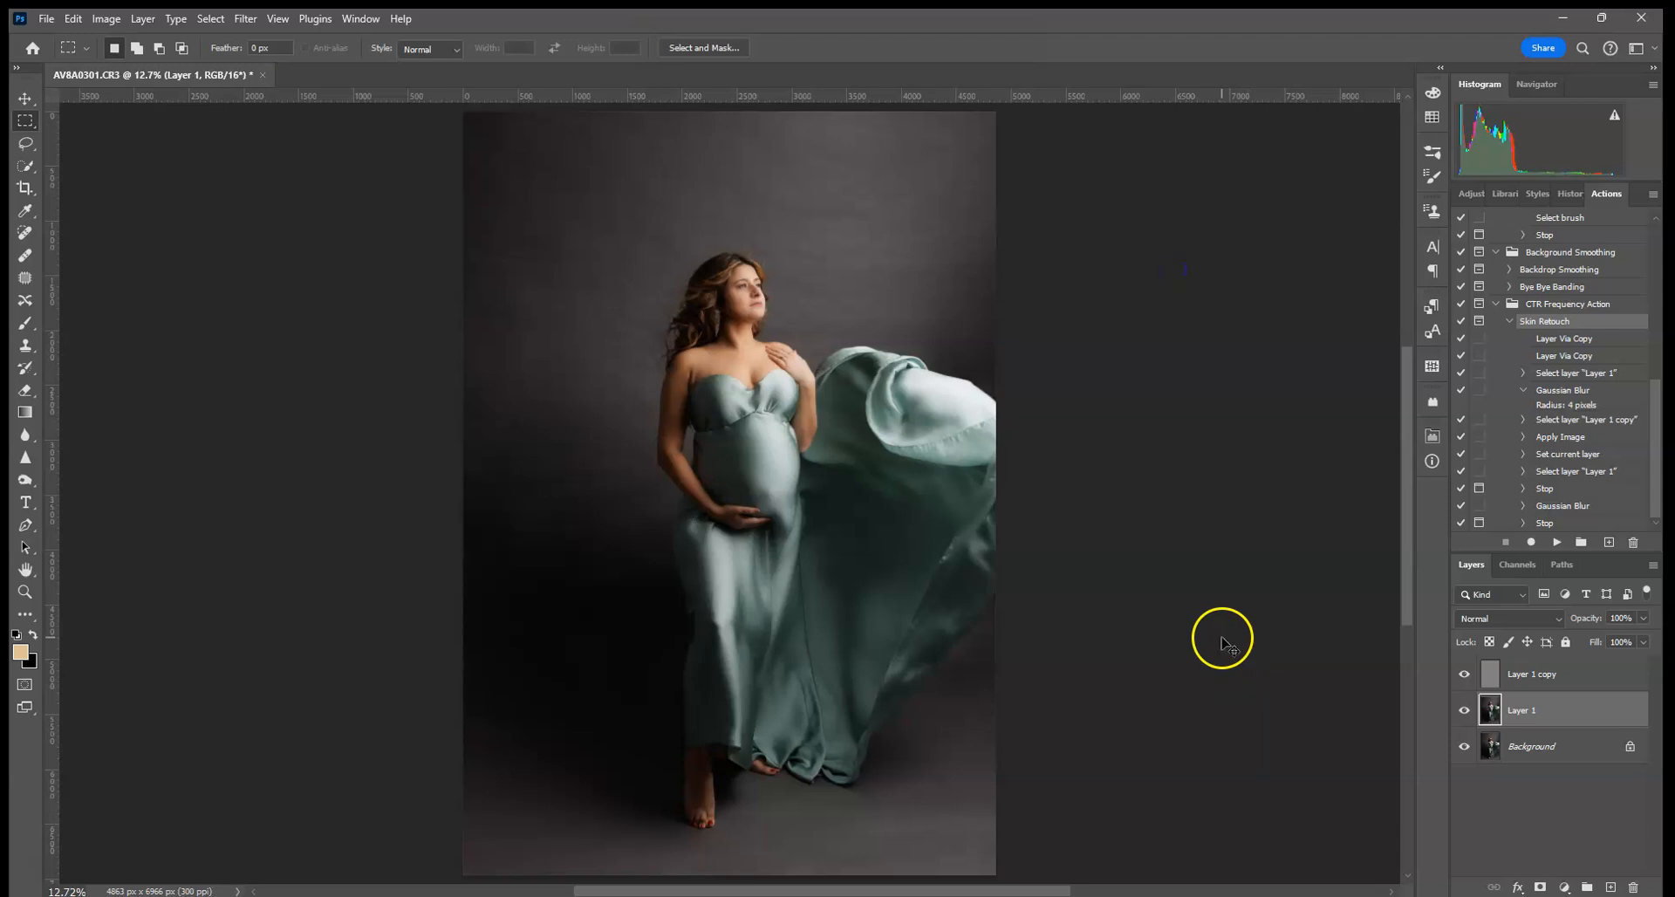
- Zoom in on the upper body and check Layer 1's opacity control
key(ctrl+plus)
key(ctrl+plus)
key(ctrl+plus)
drag(1131, 370, 989, 791)
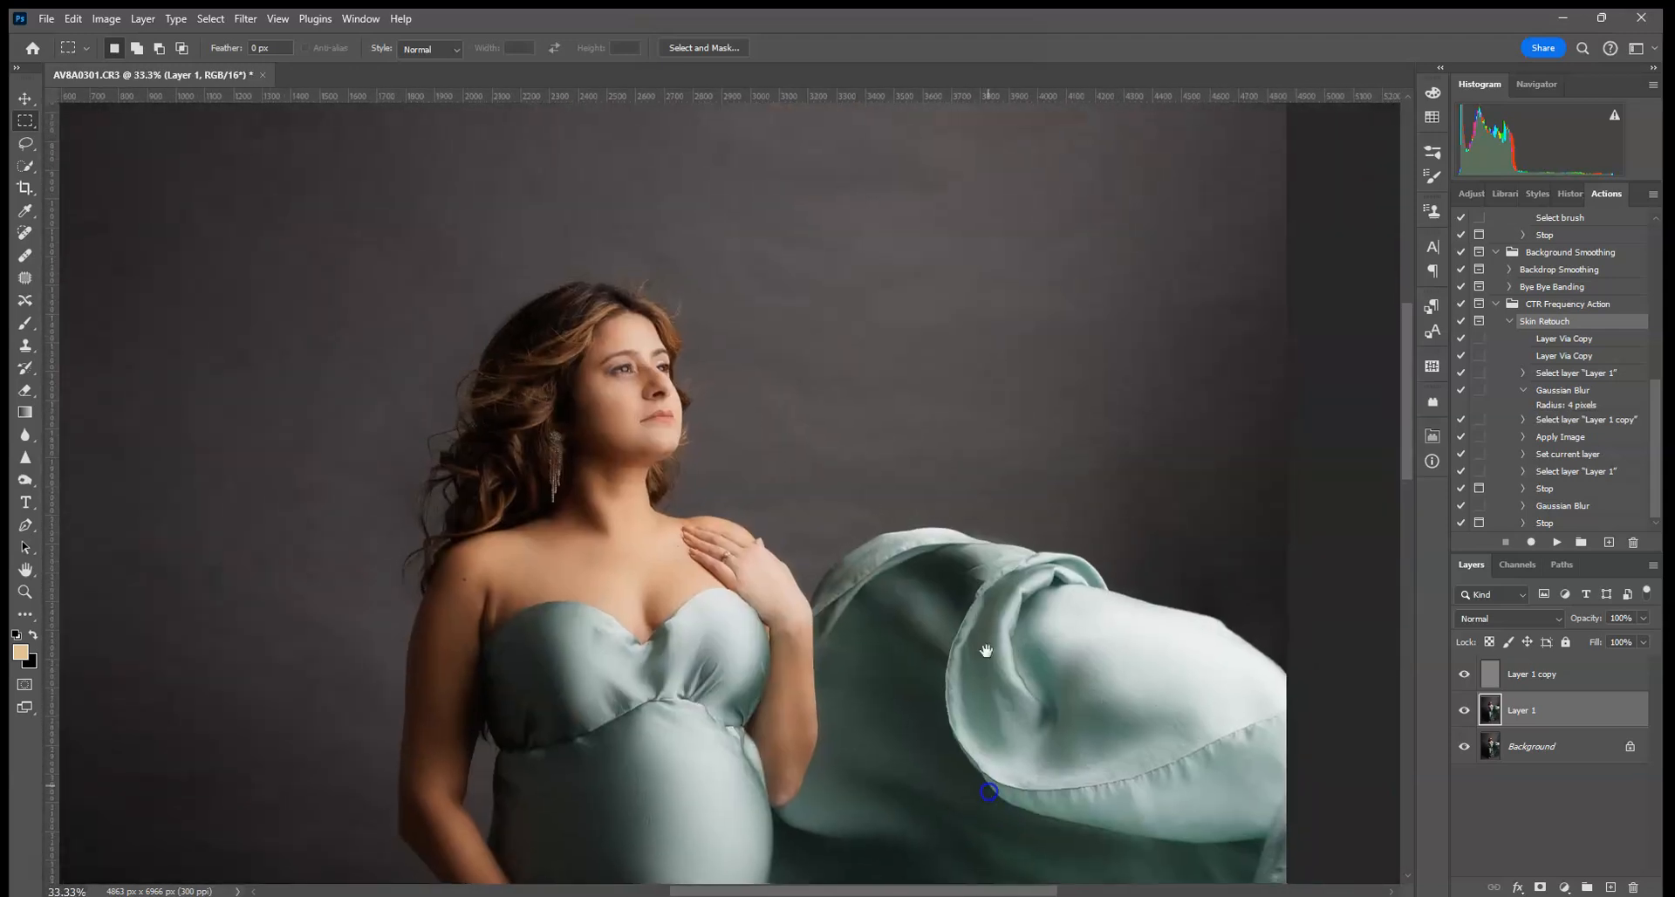
drag(986, 651, 969, 751)
click(1643, 618)
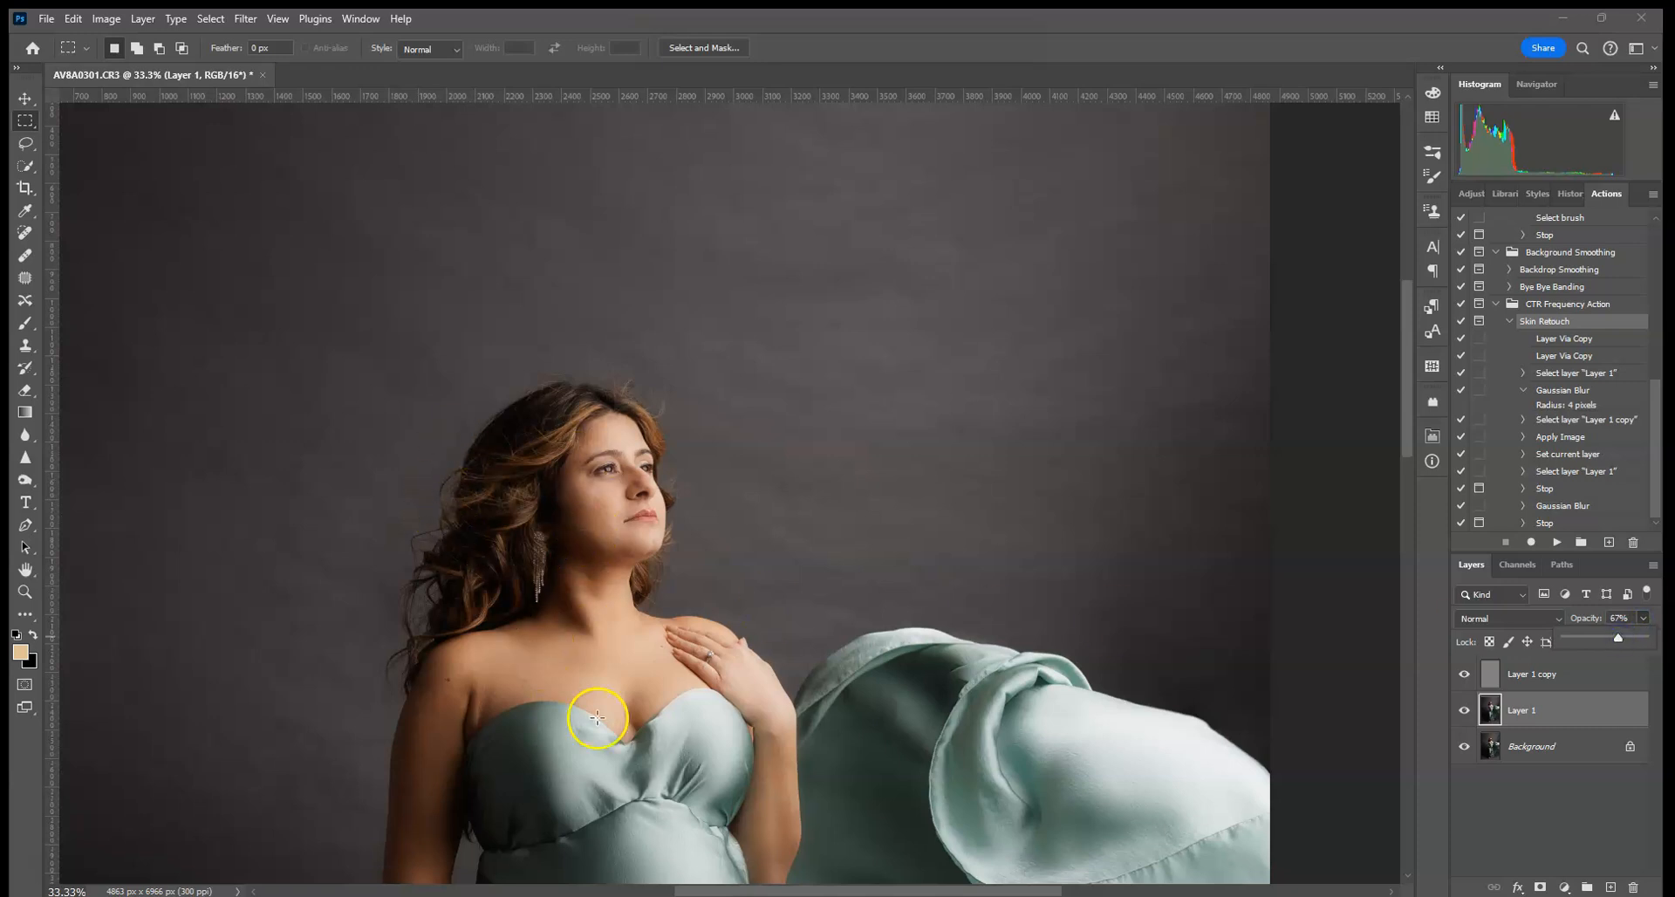
click(1002, 635)
- Zoom to the face and set Layer 1's opacity to 82%
key(ctrl+plus)
key(ctrl+plus)
key(ctrl+plus)
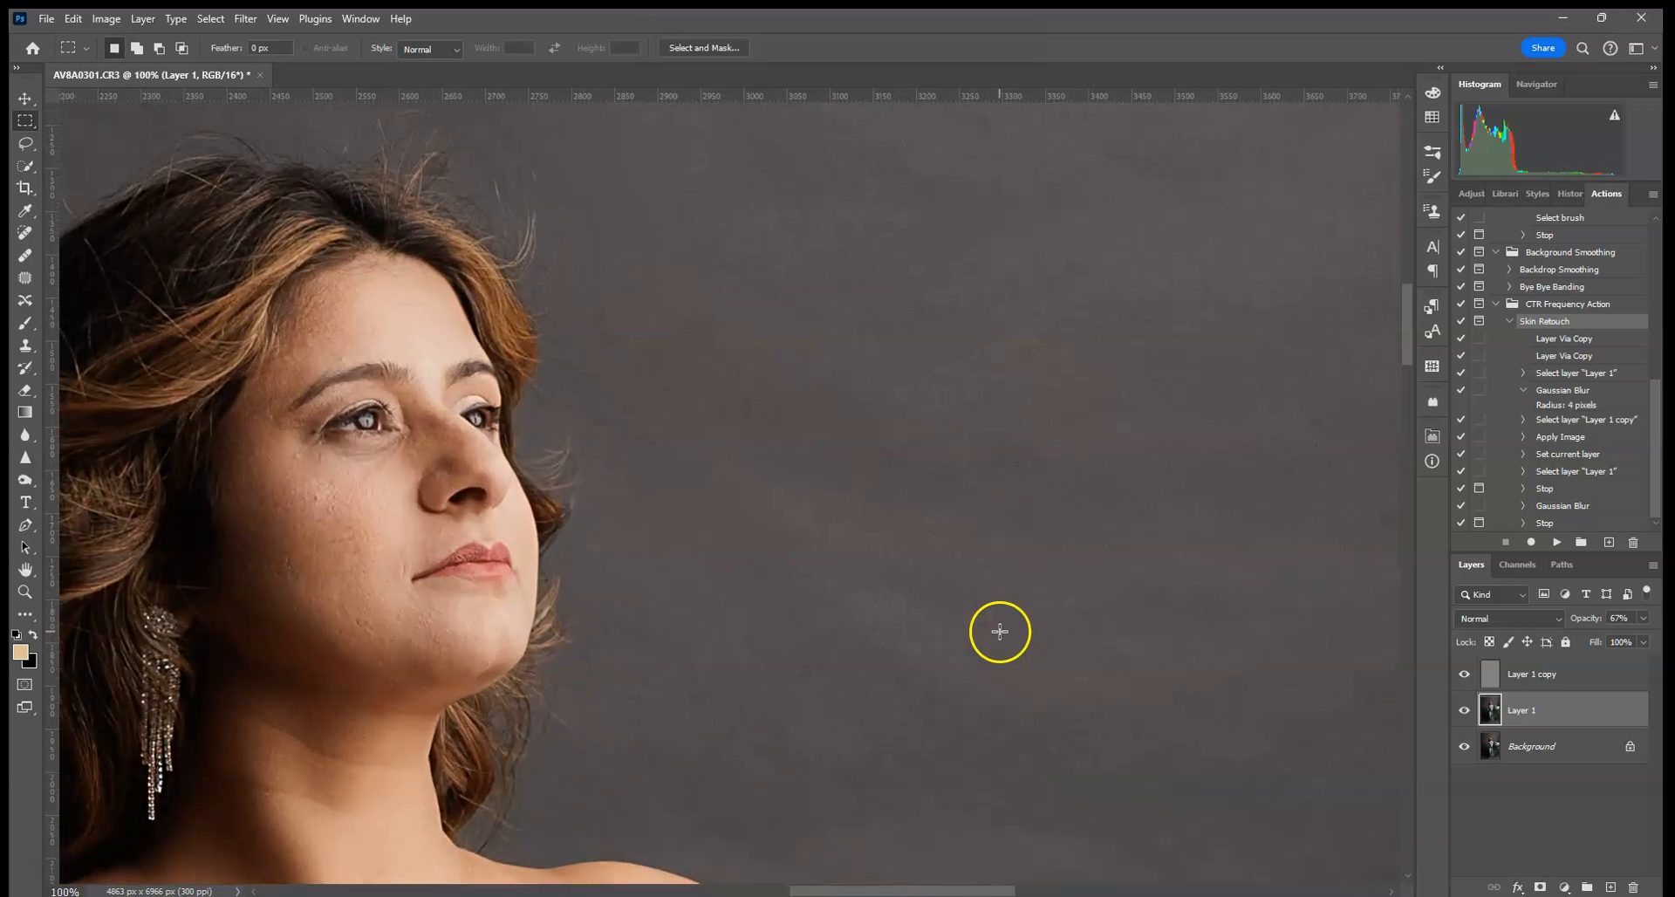
drag(589, 614, 839, 492)
click(1644, 618)
drag(1664, 645, 1638, 646)
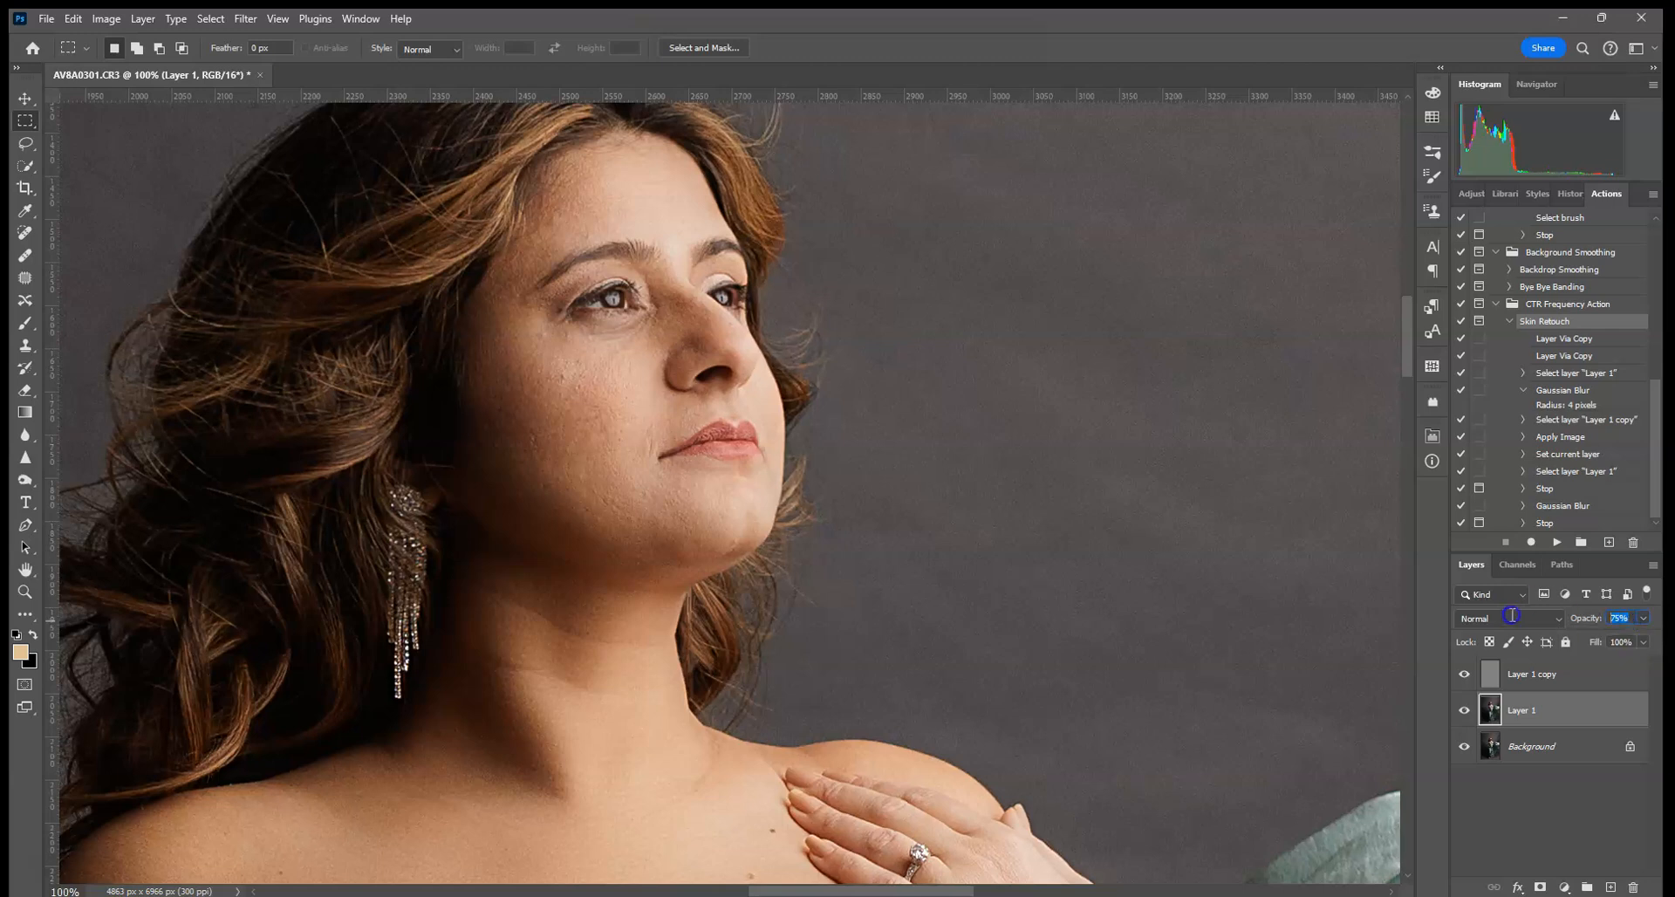
text(80)
text(2)
key(BackSpace)
key(BackSpace)
text(2)
key(ctrl+0)
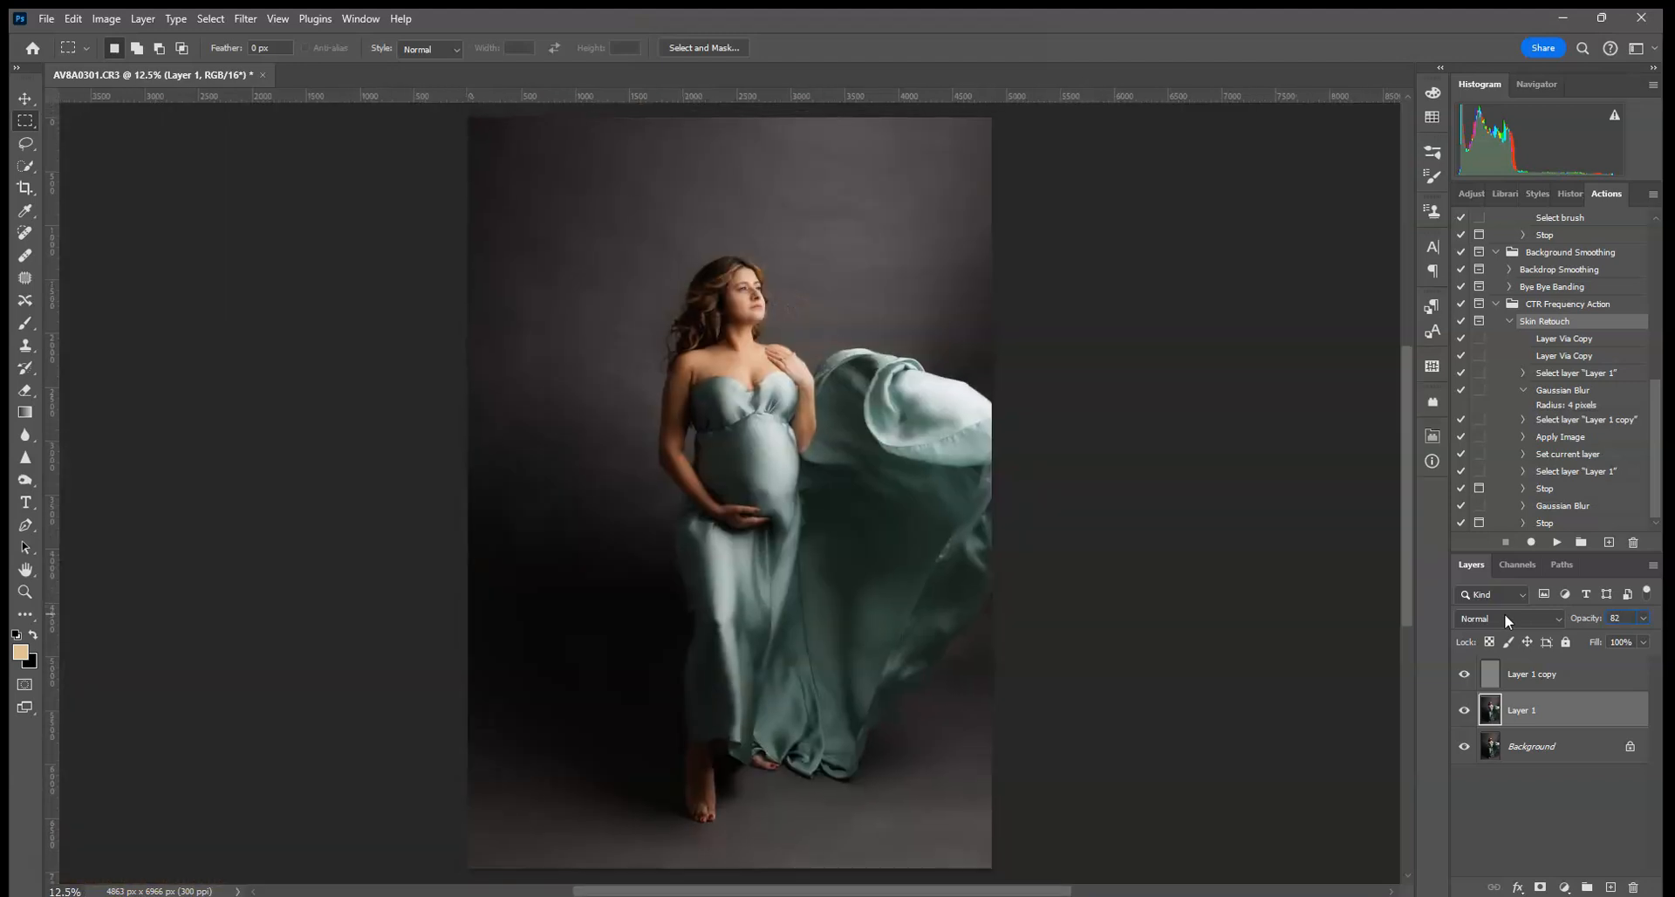
- Choose Flatten Image from the Background layer's context menu
right_click(1568, 748)
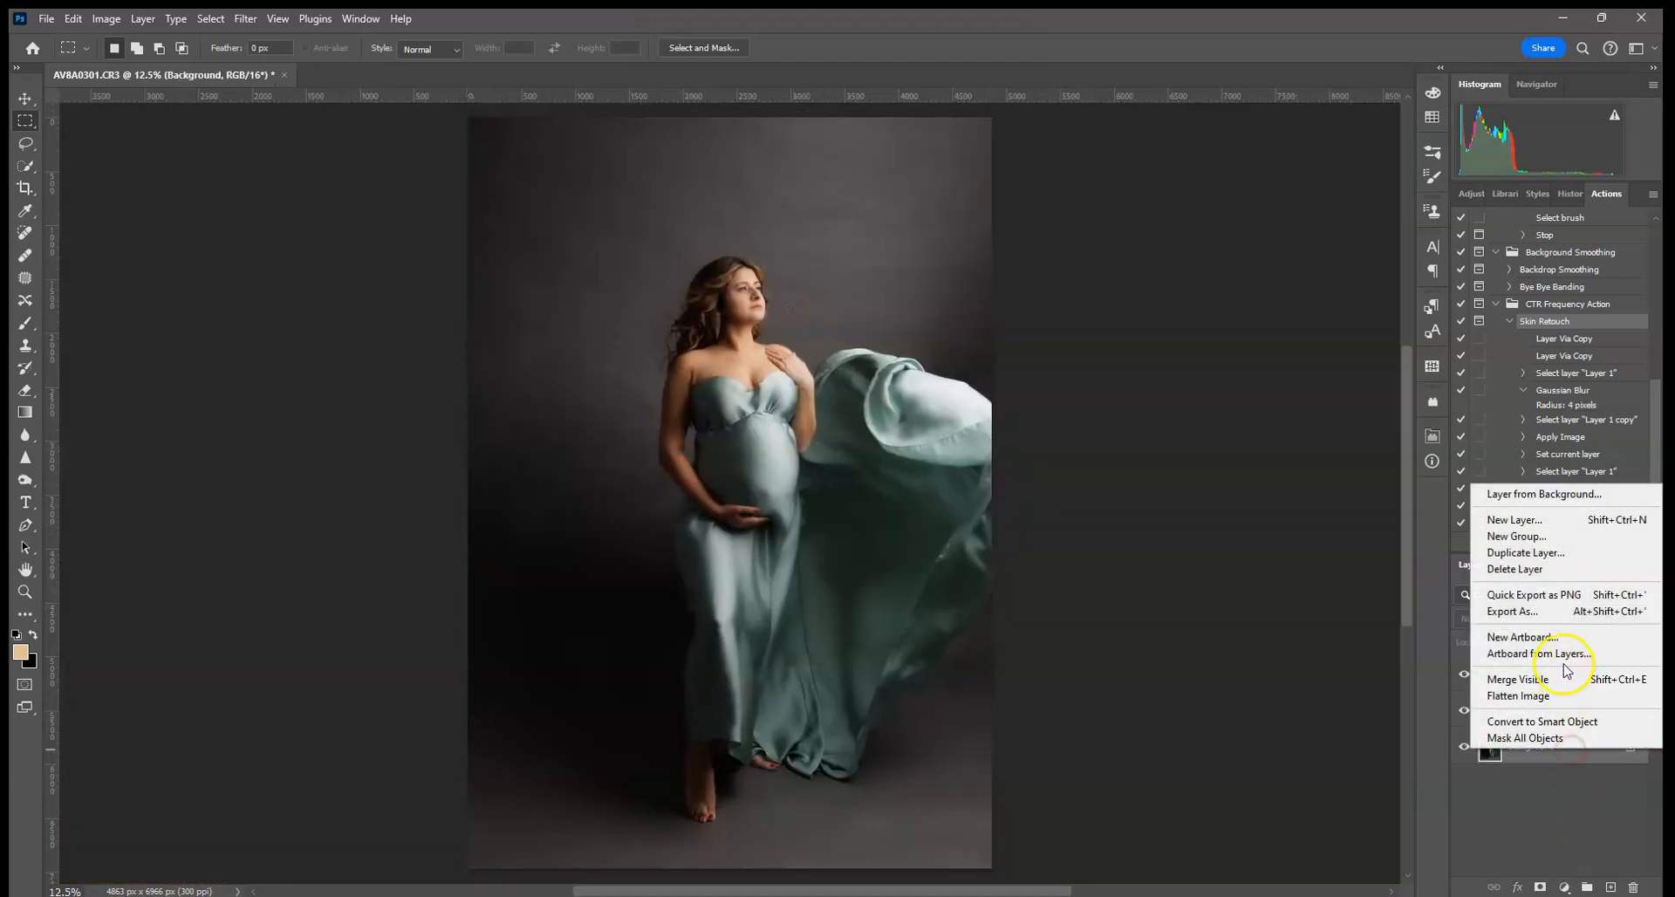
click(1552, 696)
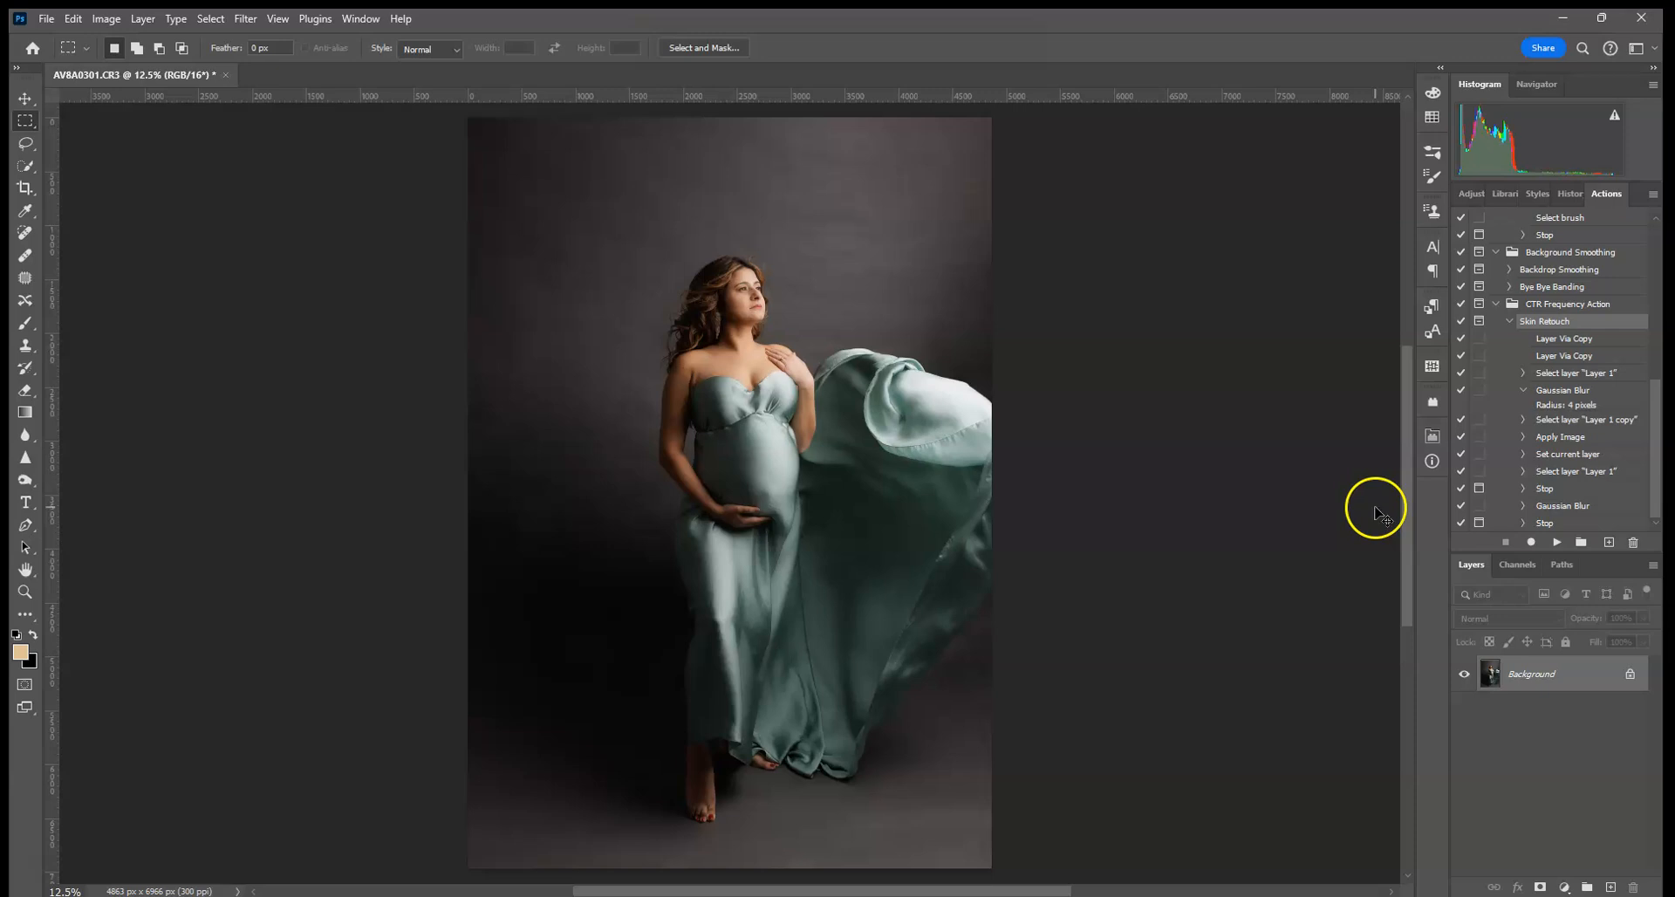
key(ctrl+minus)
key(ctrl+plus)
- Review earlier History states, return to Flatten Image, and zoom to the face
click(1570, 193)
drag(1654, 433, 1660, 253)
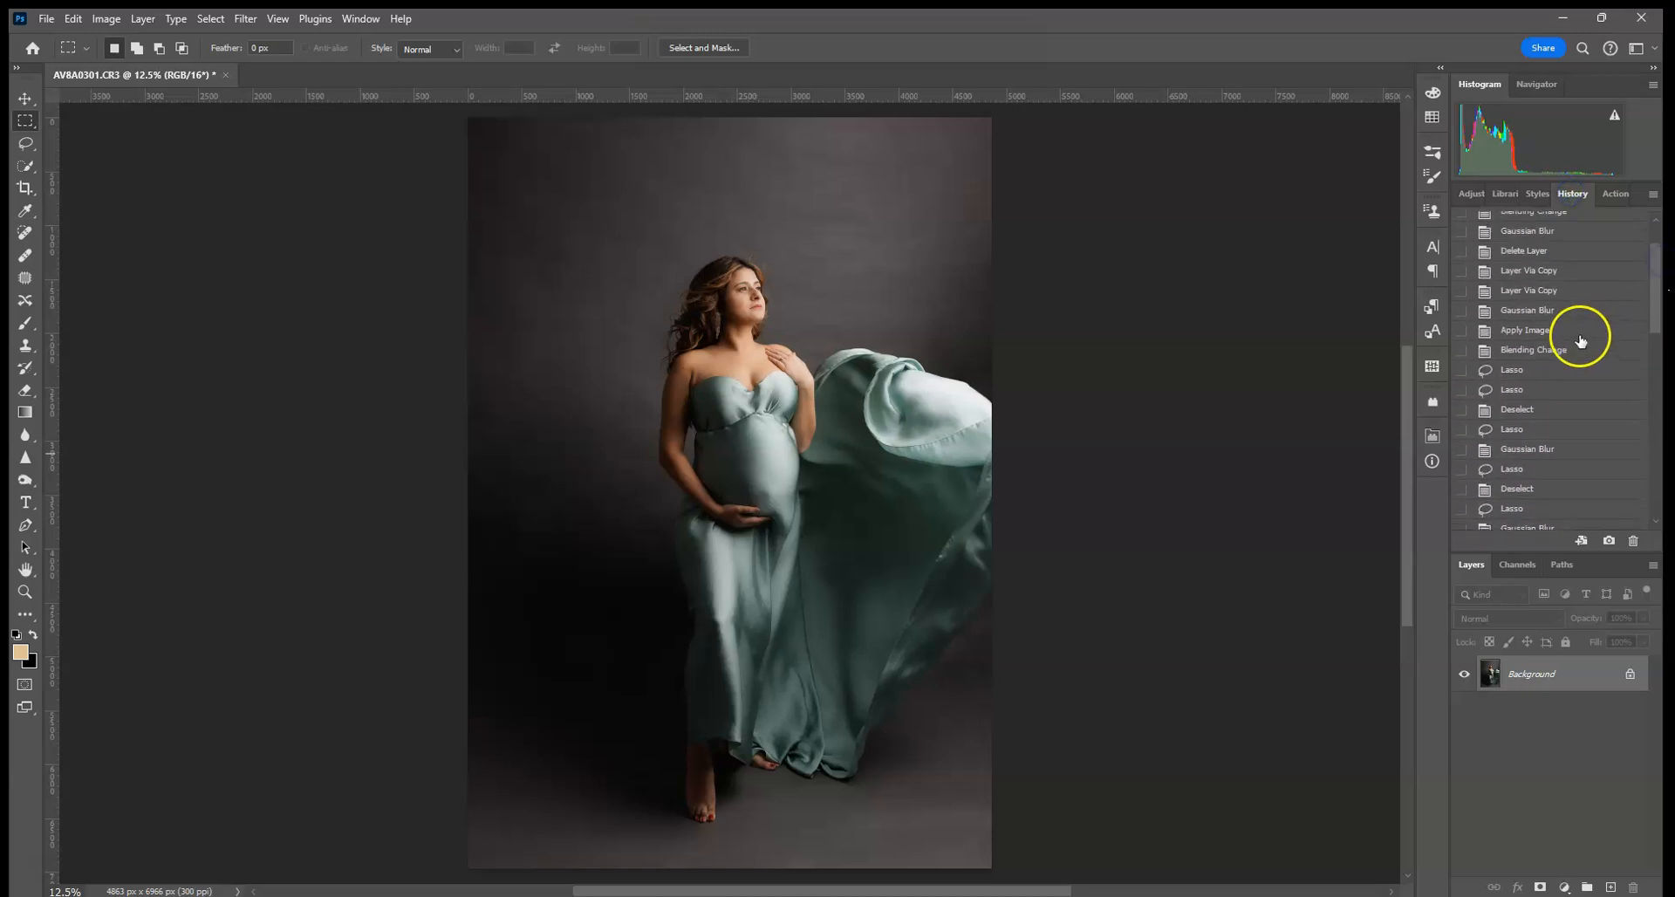
click(1581, 340)
click(1577, 272)
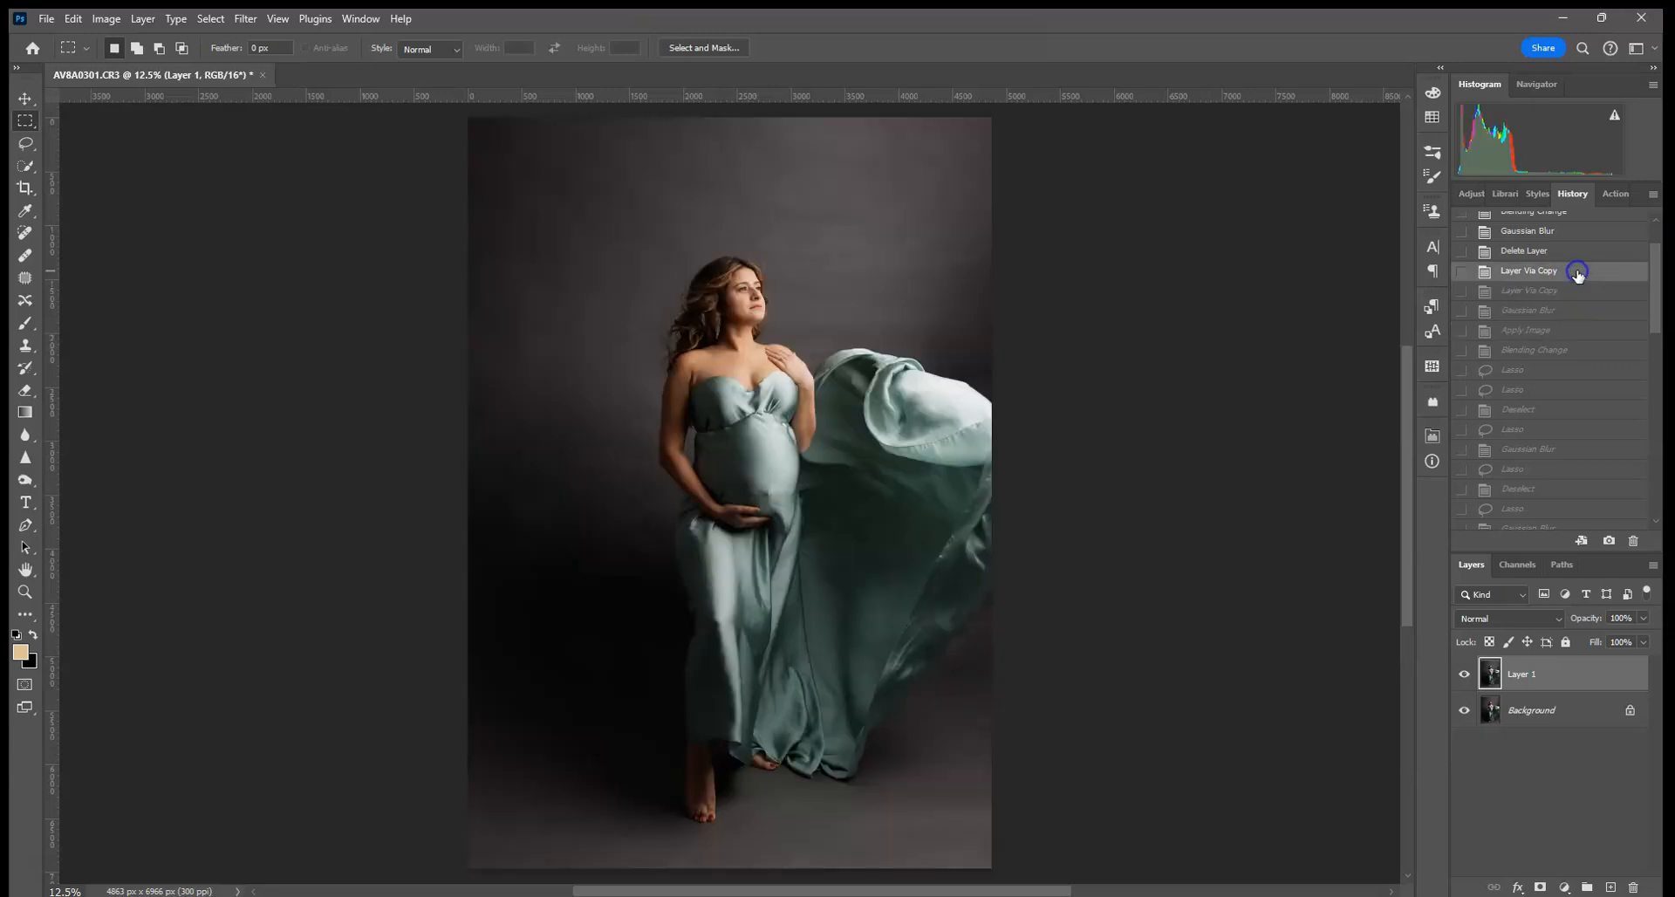
scroll(1580, 375, down, 10)
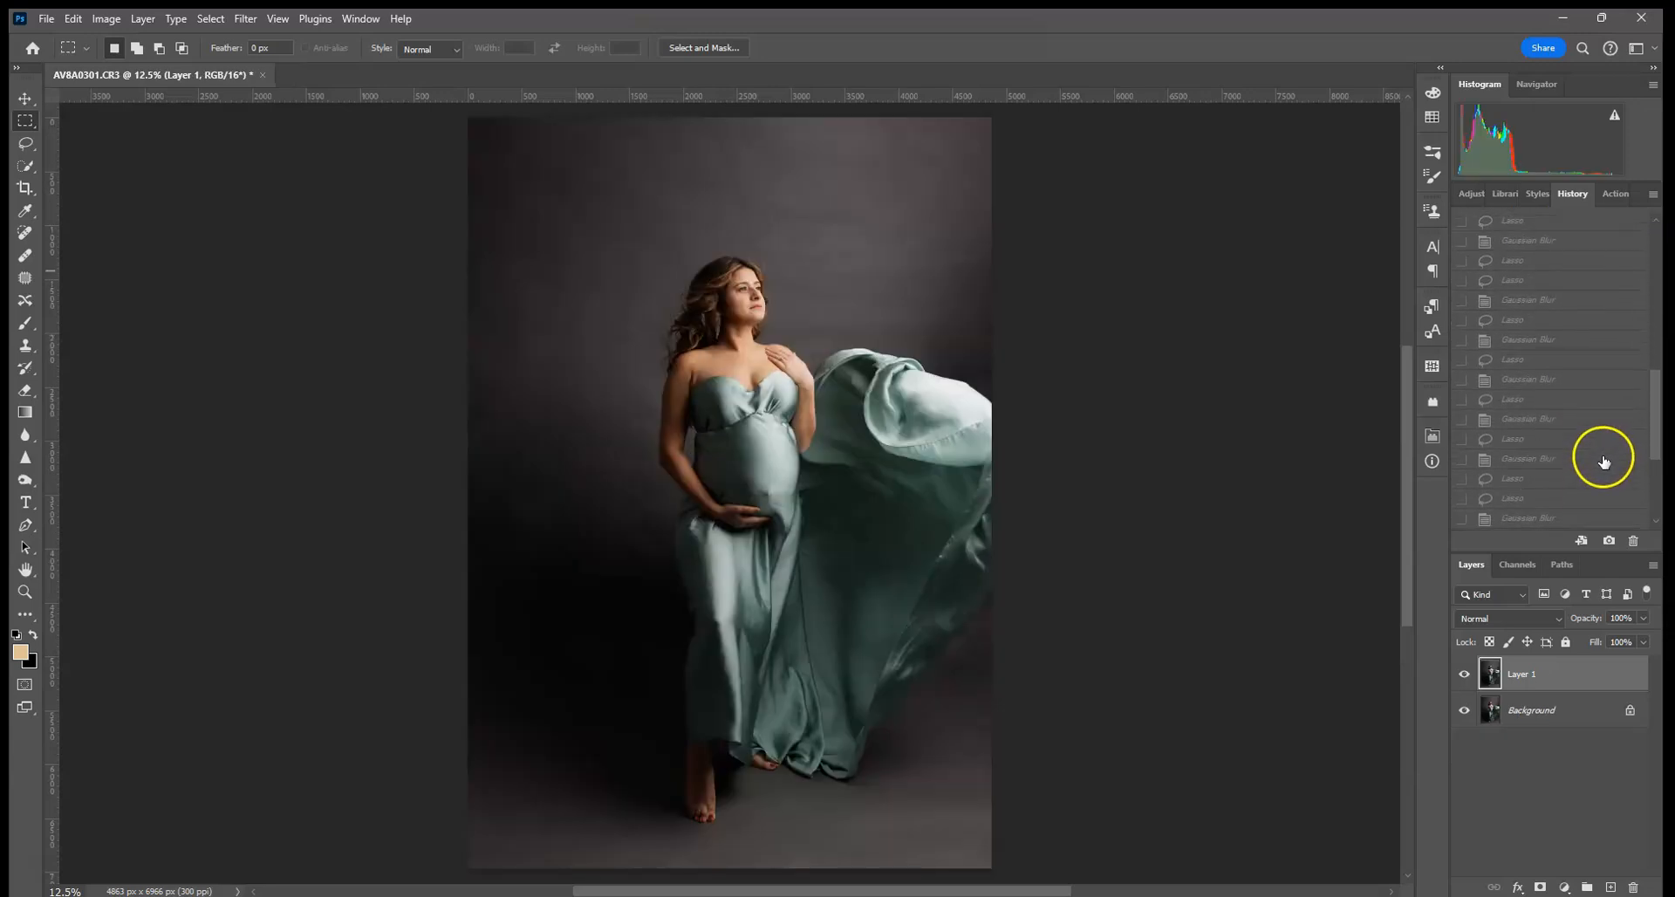
scroll(1574, 494, down, 2)
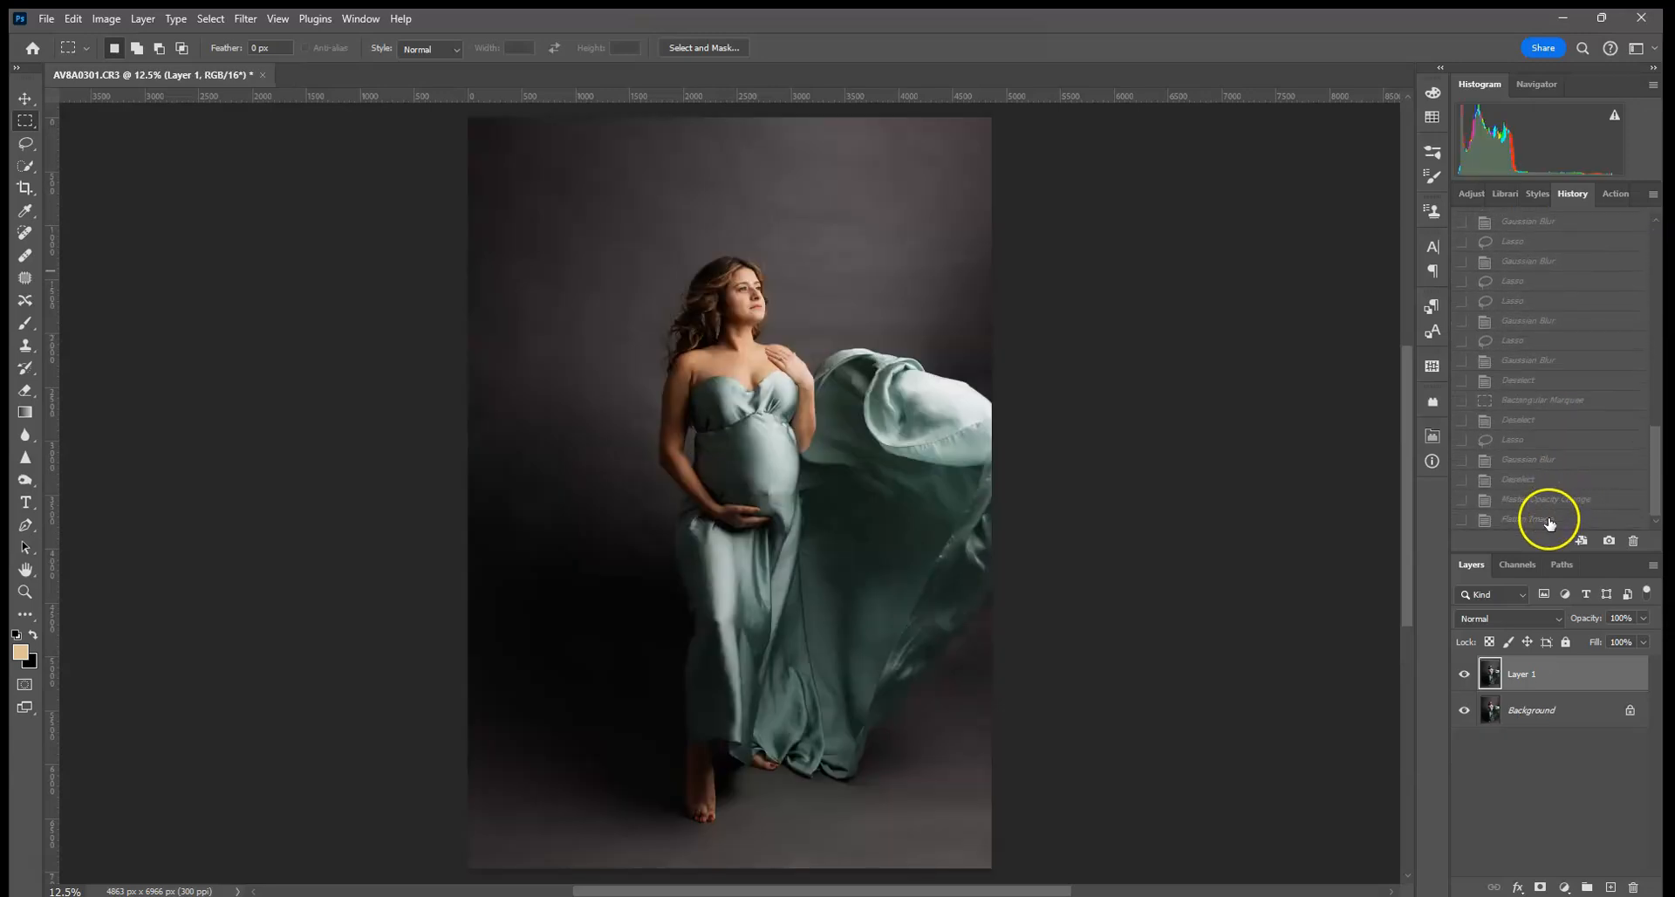
click(1550, 521)
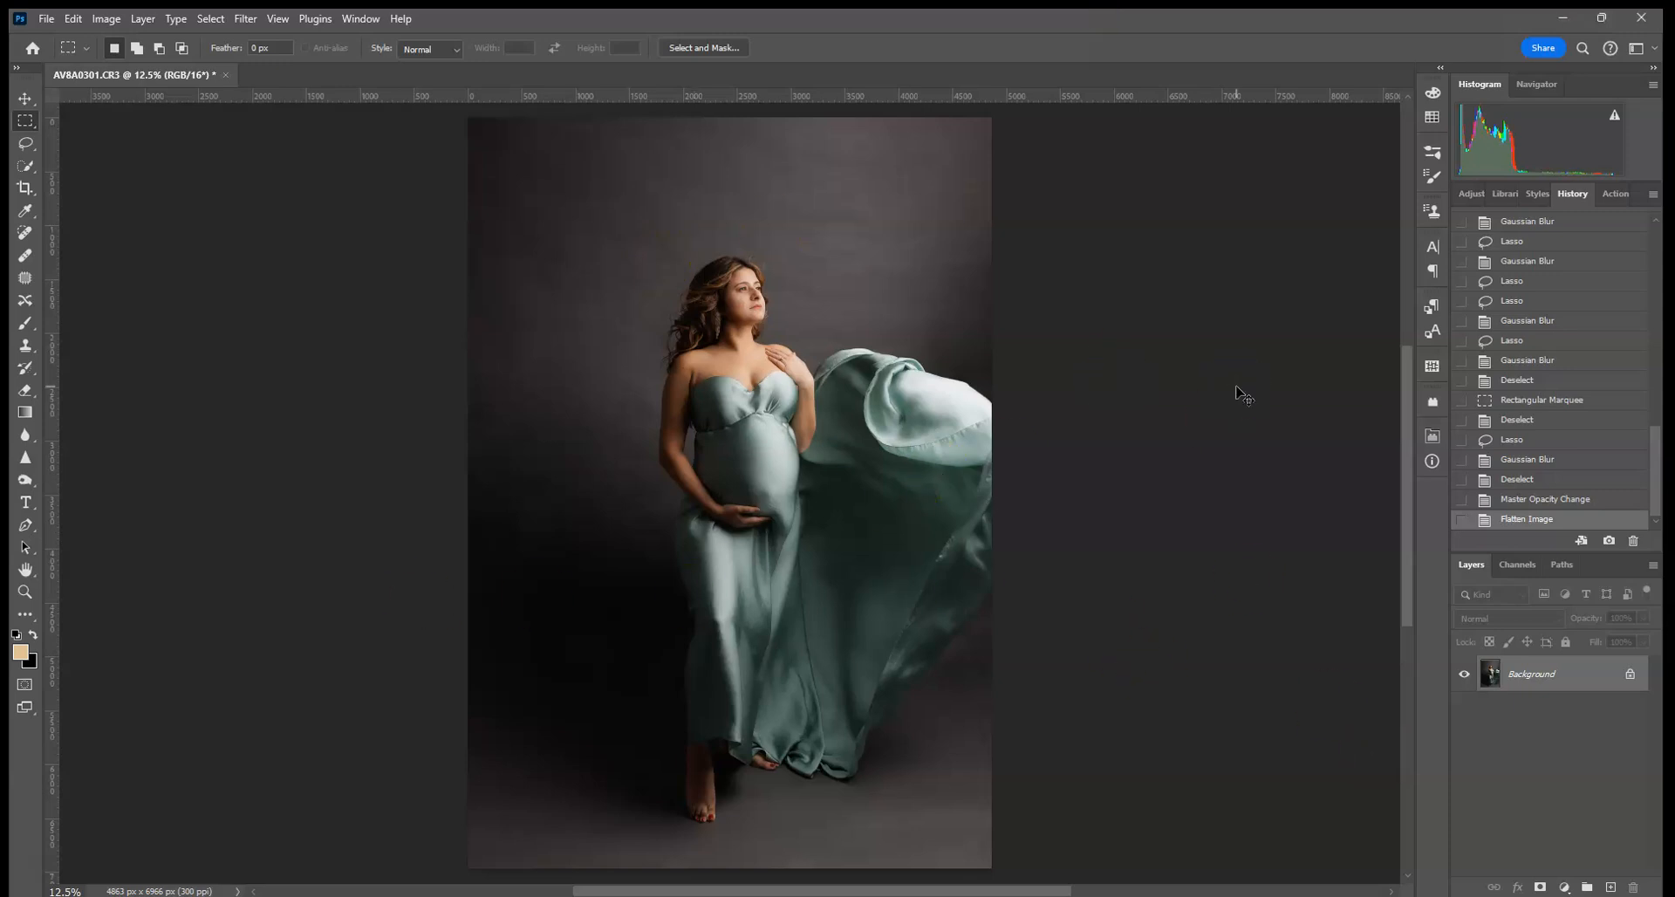
key(ctrl+plus)
key(ctrl+plus)
key(ctrl+plus)
key(ctrl+plus)
drag(1171, 377, 1081, 788)
drag(1156, 323, 1148, 376)
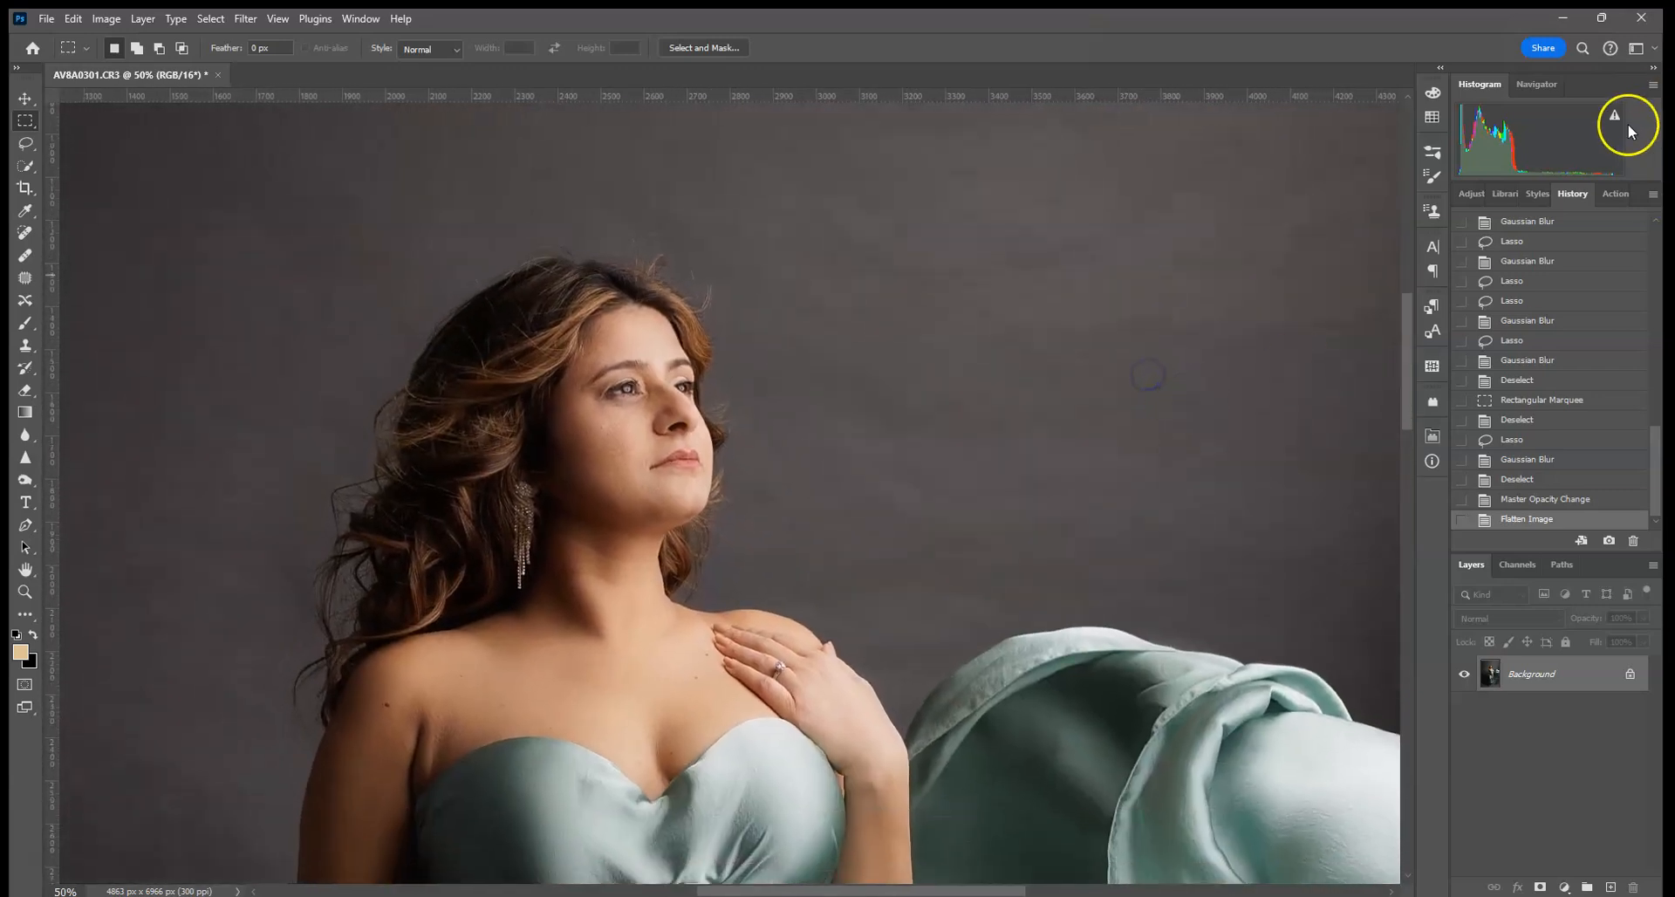
- In the Actions panel, collapse Skin Retouch and play Background Smoothing > Backdrop Smoothing
click(1614, 194)
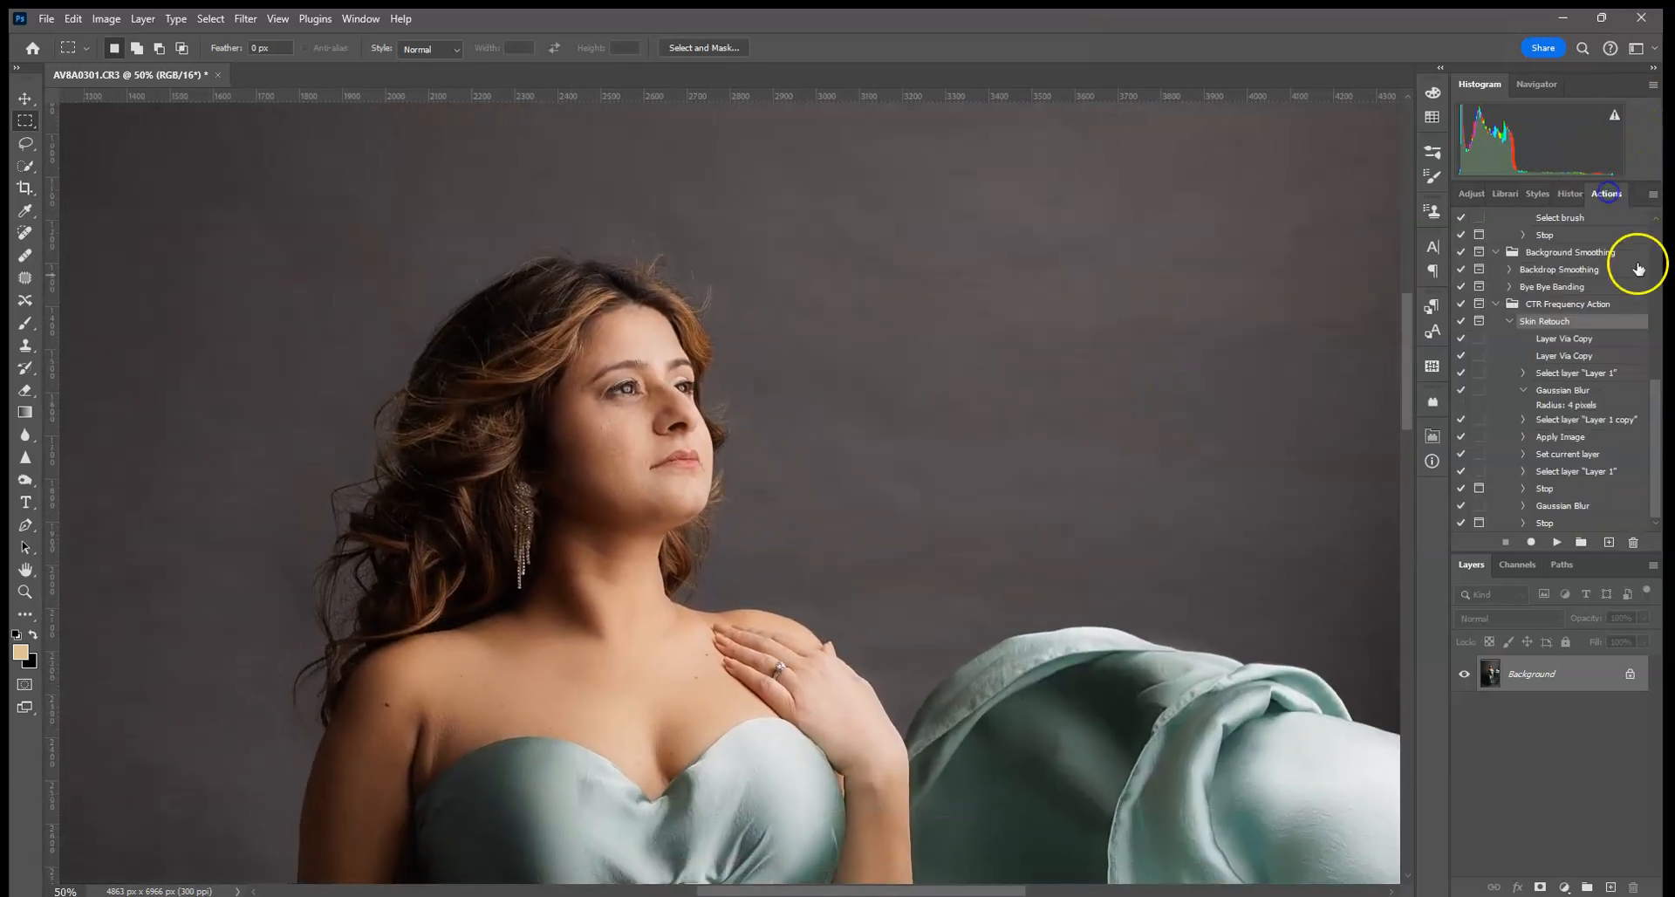
click(1510, 321)
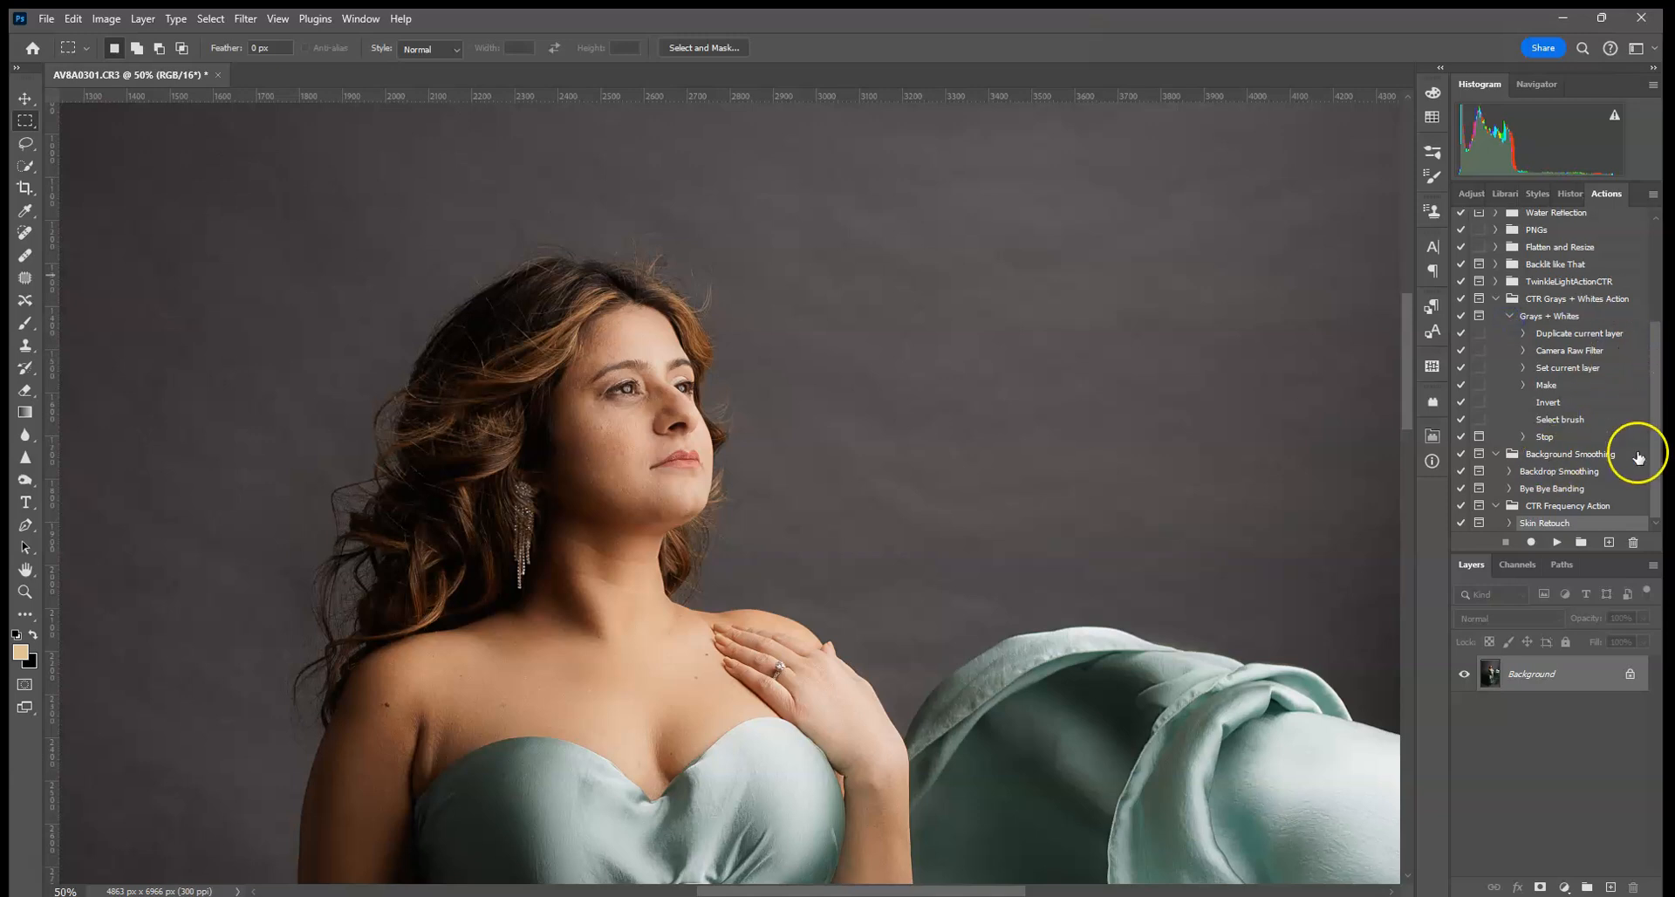
key(ctrl+0)
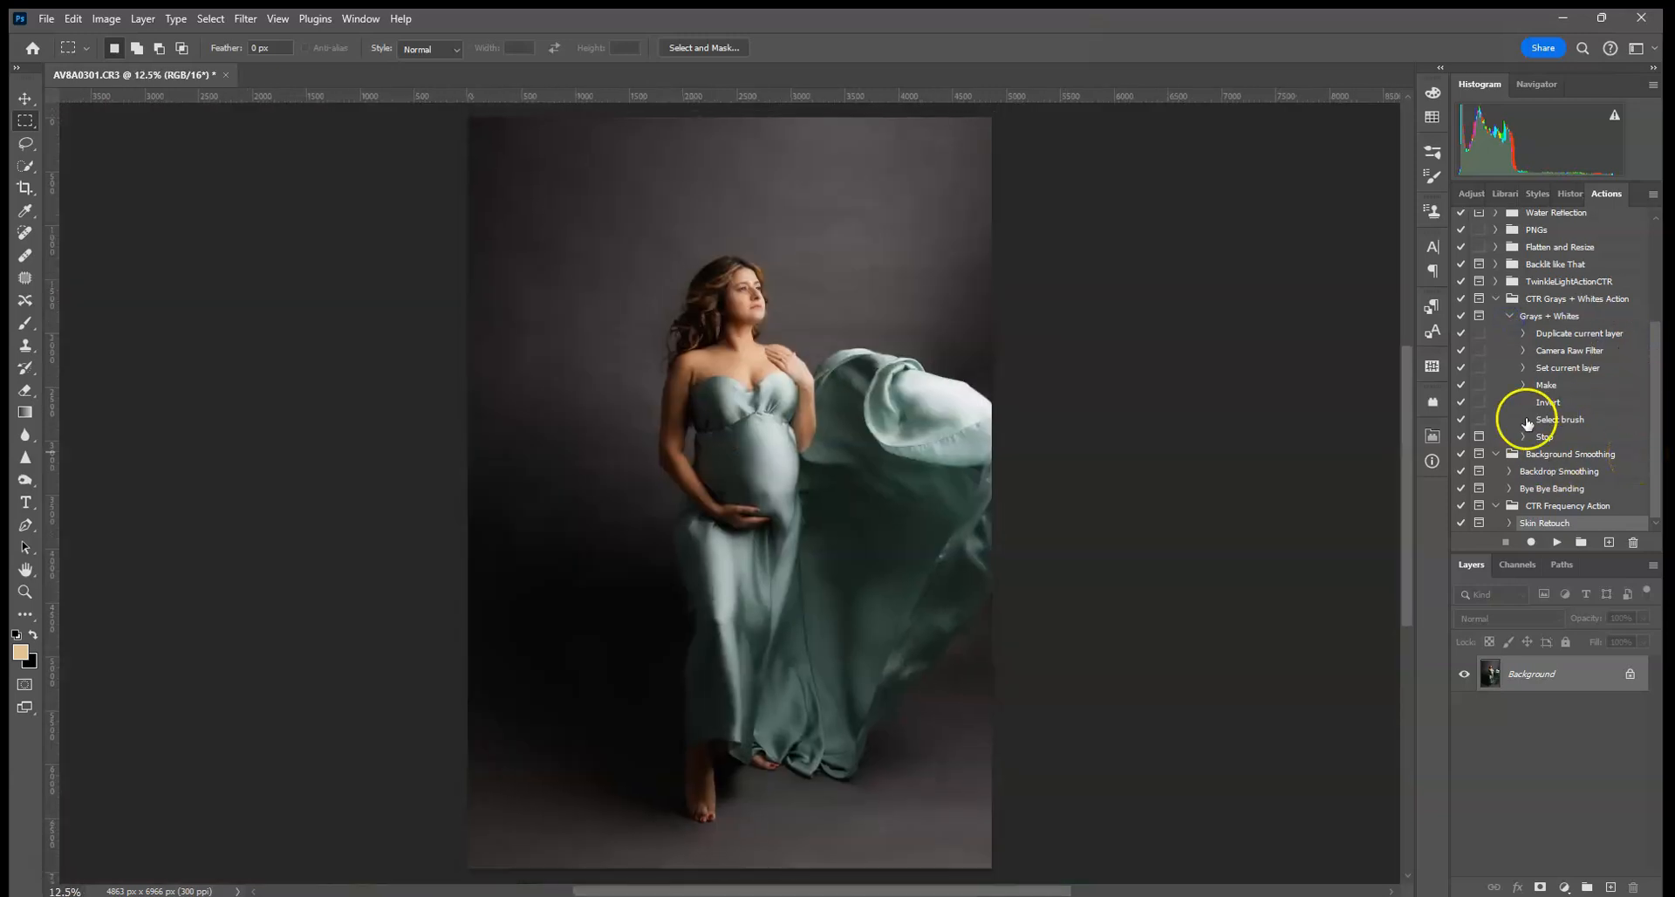
click(1574, 458)
click(1559, 471)
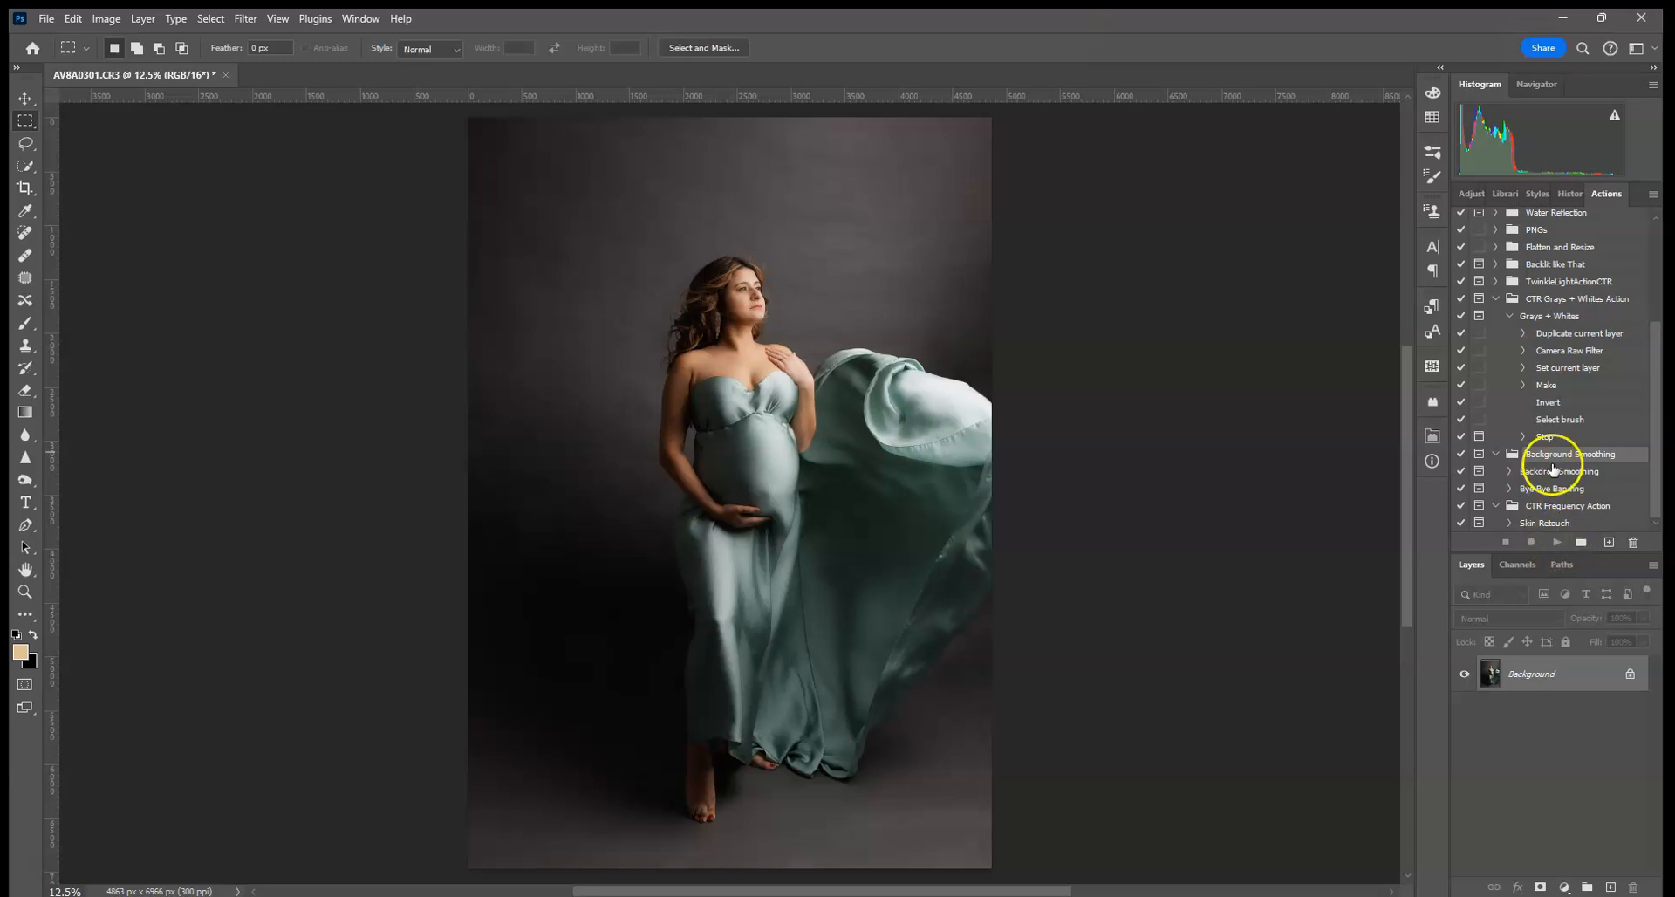
click(1558, 541)
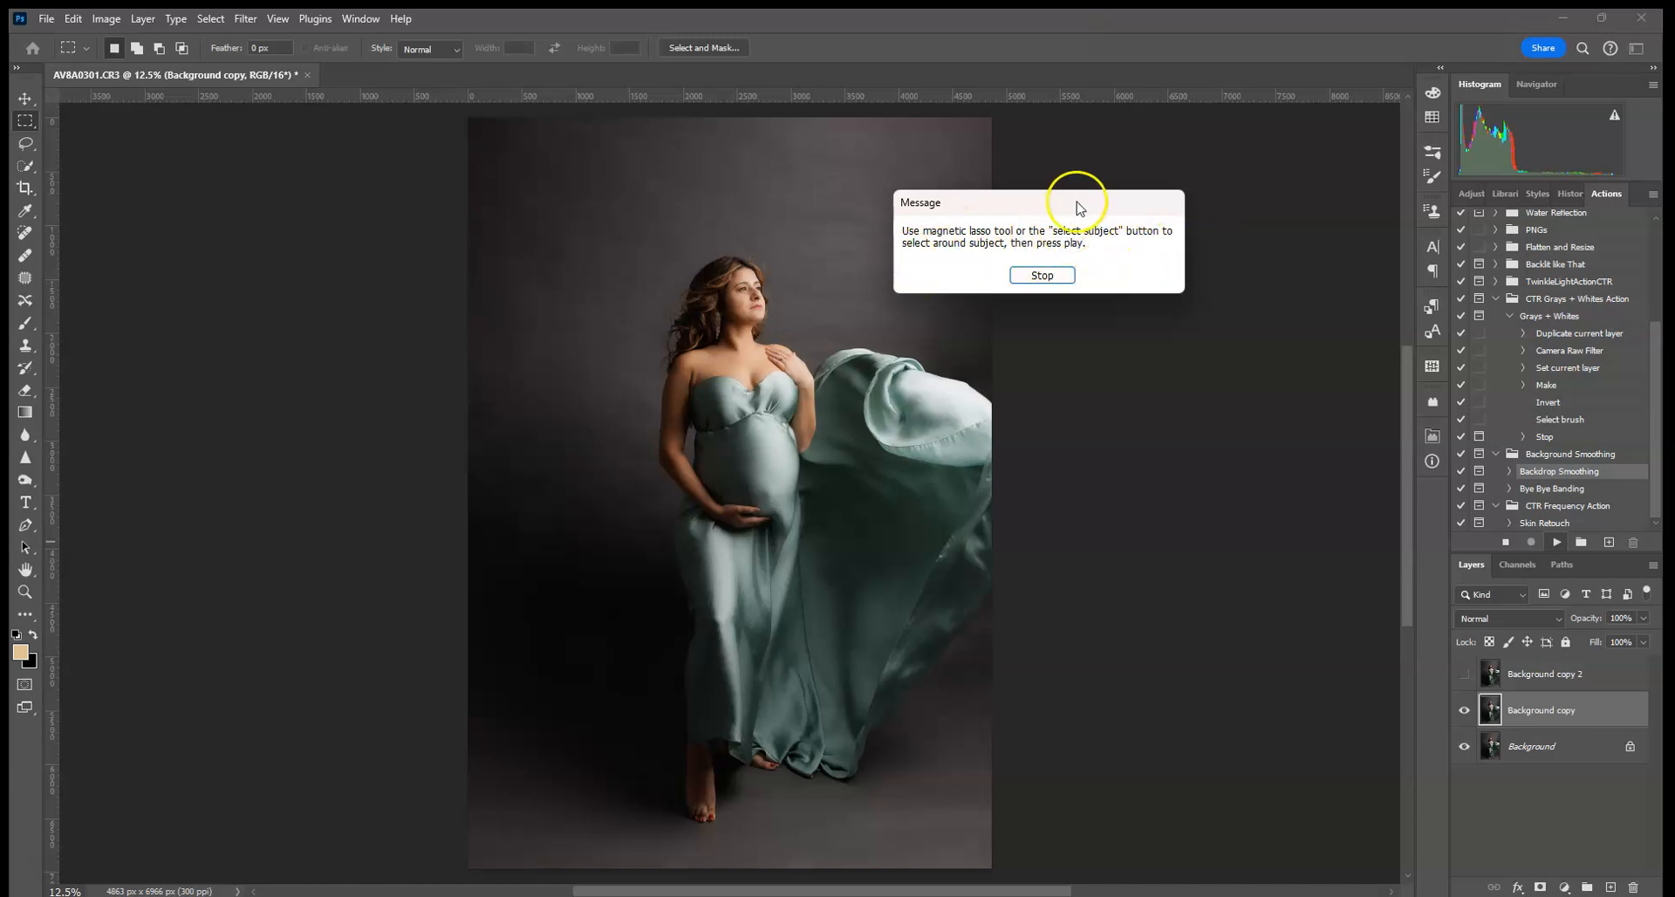
- Stop at the action's prompt and auto-select the woman with Quick Selection's Select Subject
click(1044, 275)
click(26, 142)
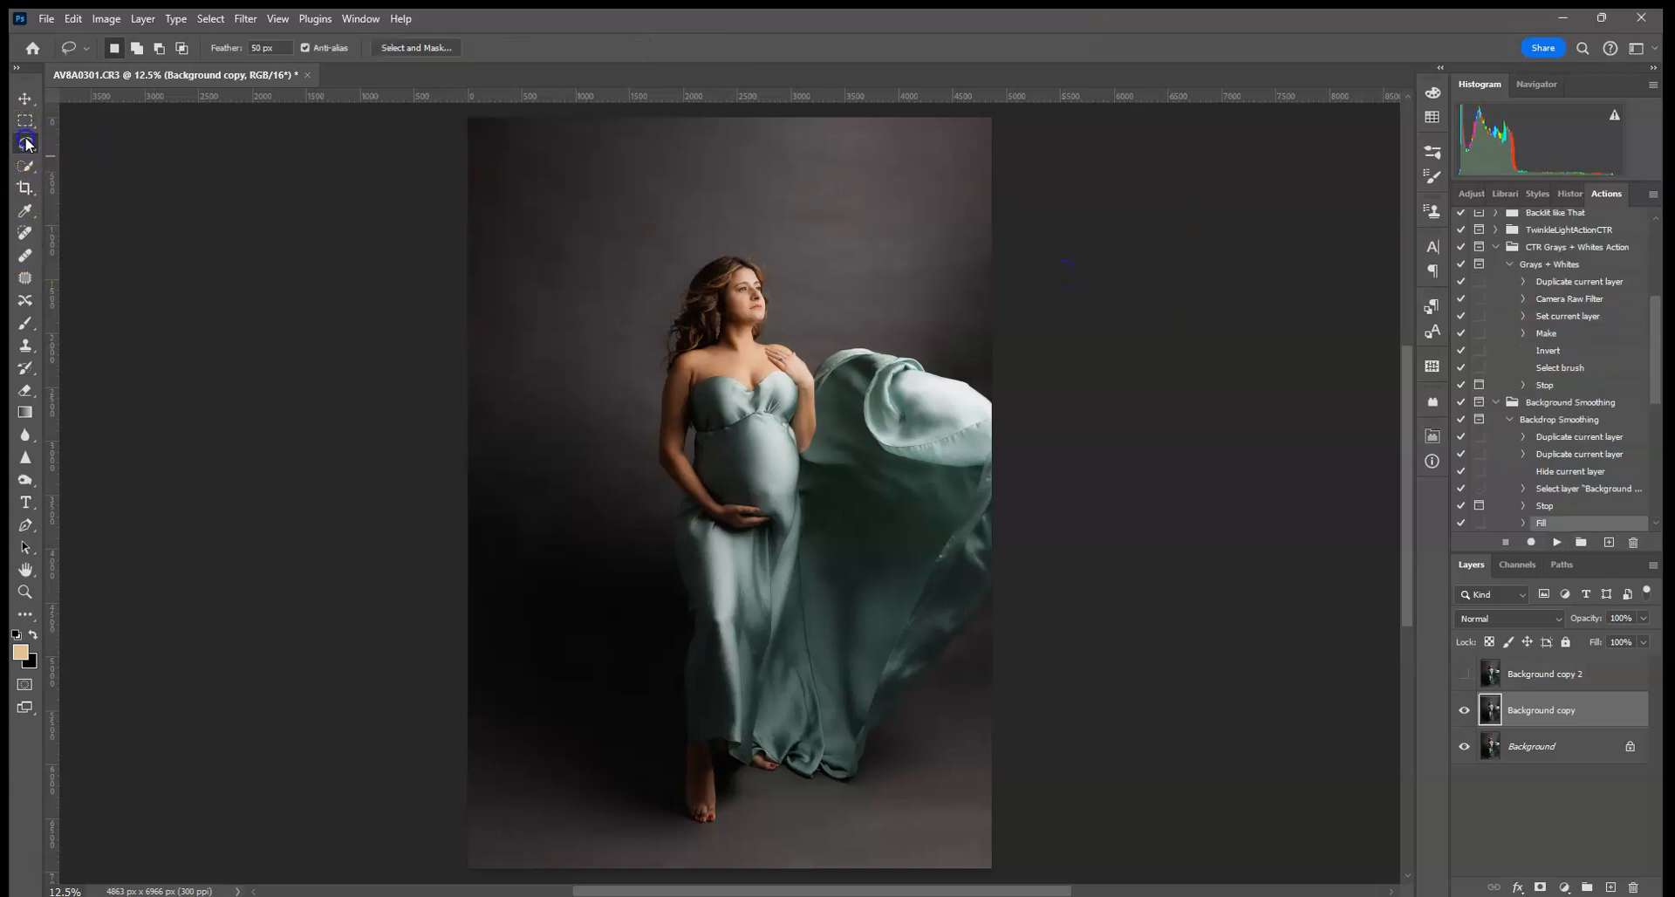
right_click(26, 144)
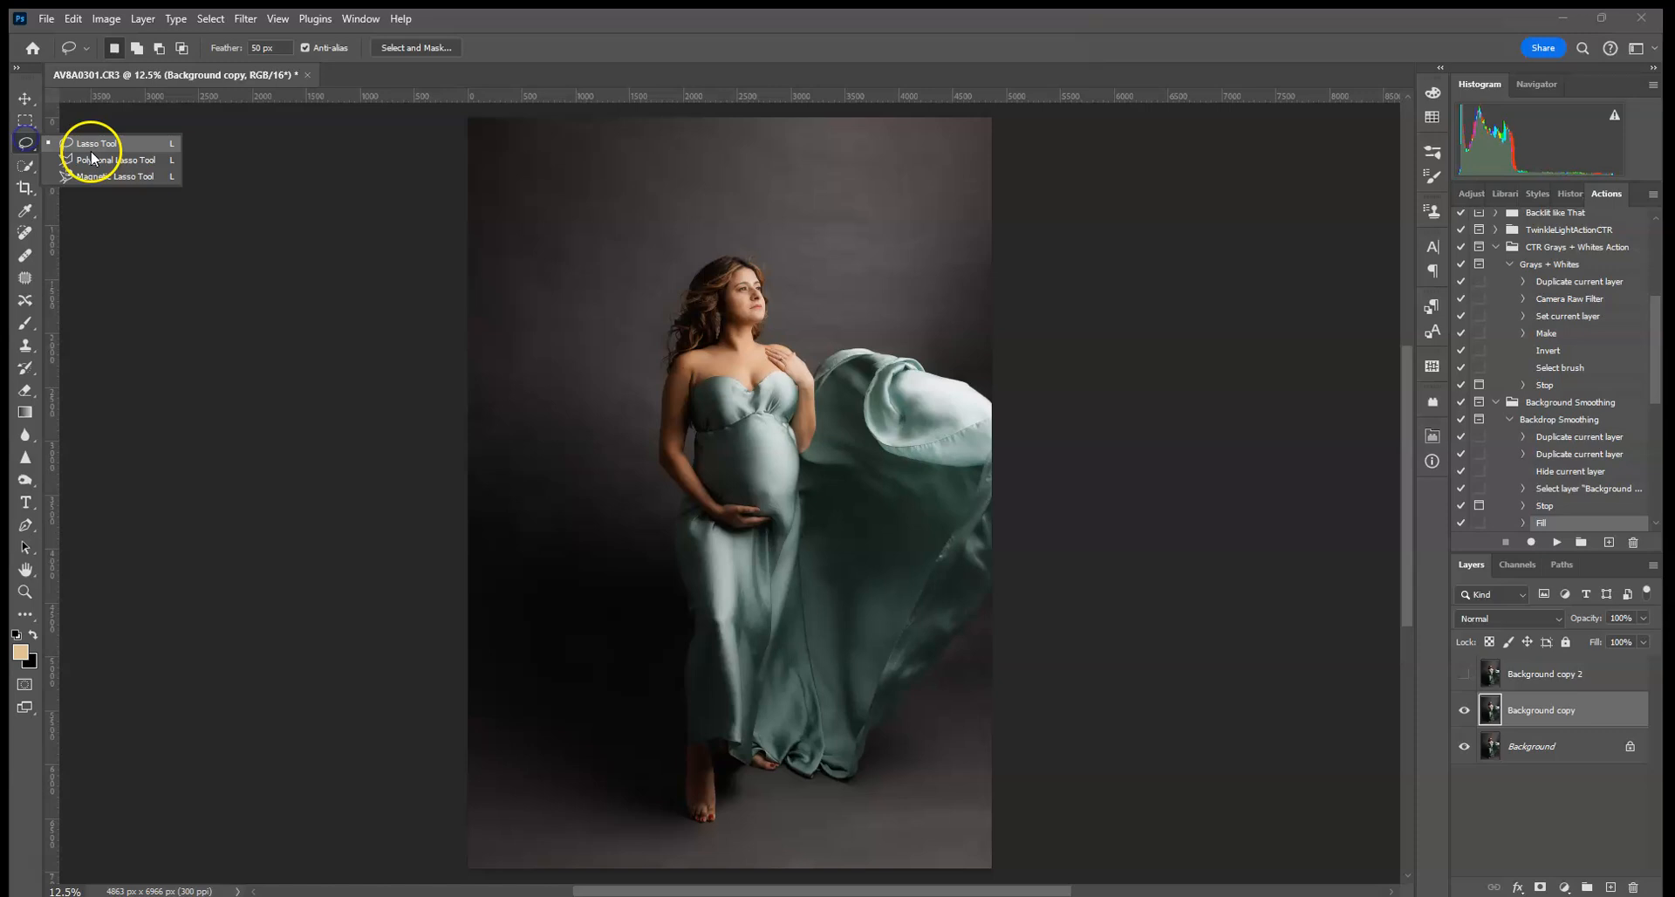
click(33, 143)
click(29, 167)
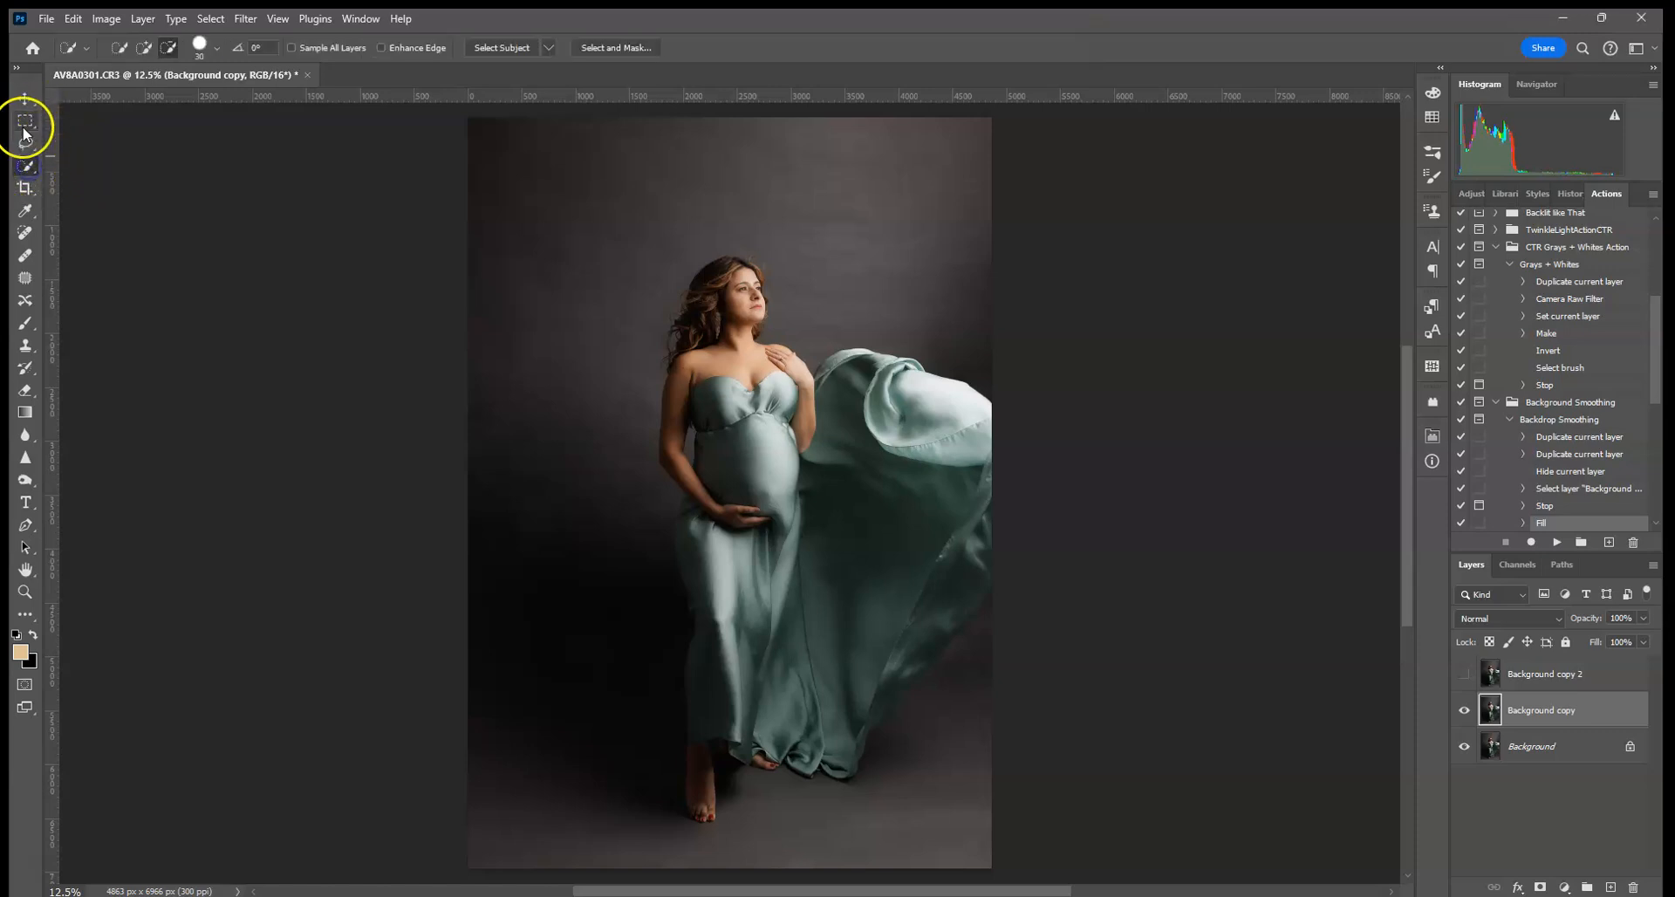
click(517, 52)
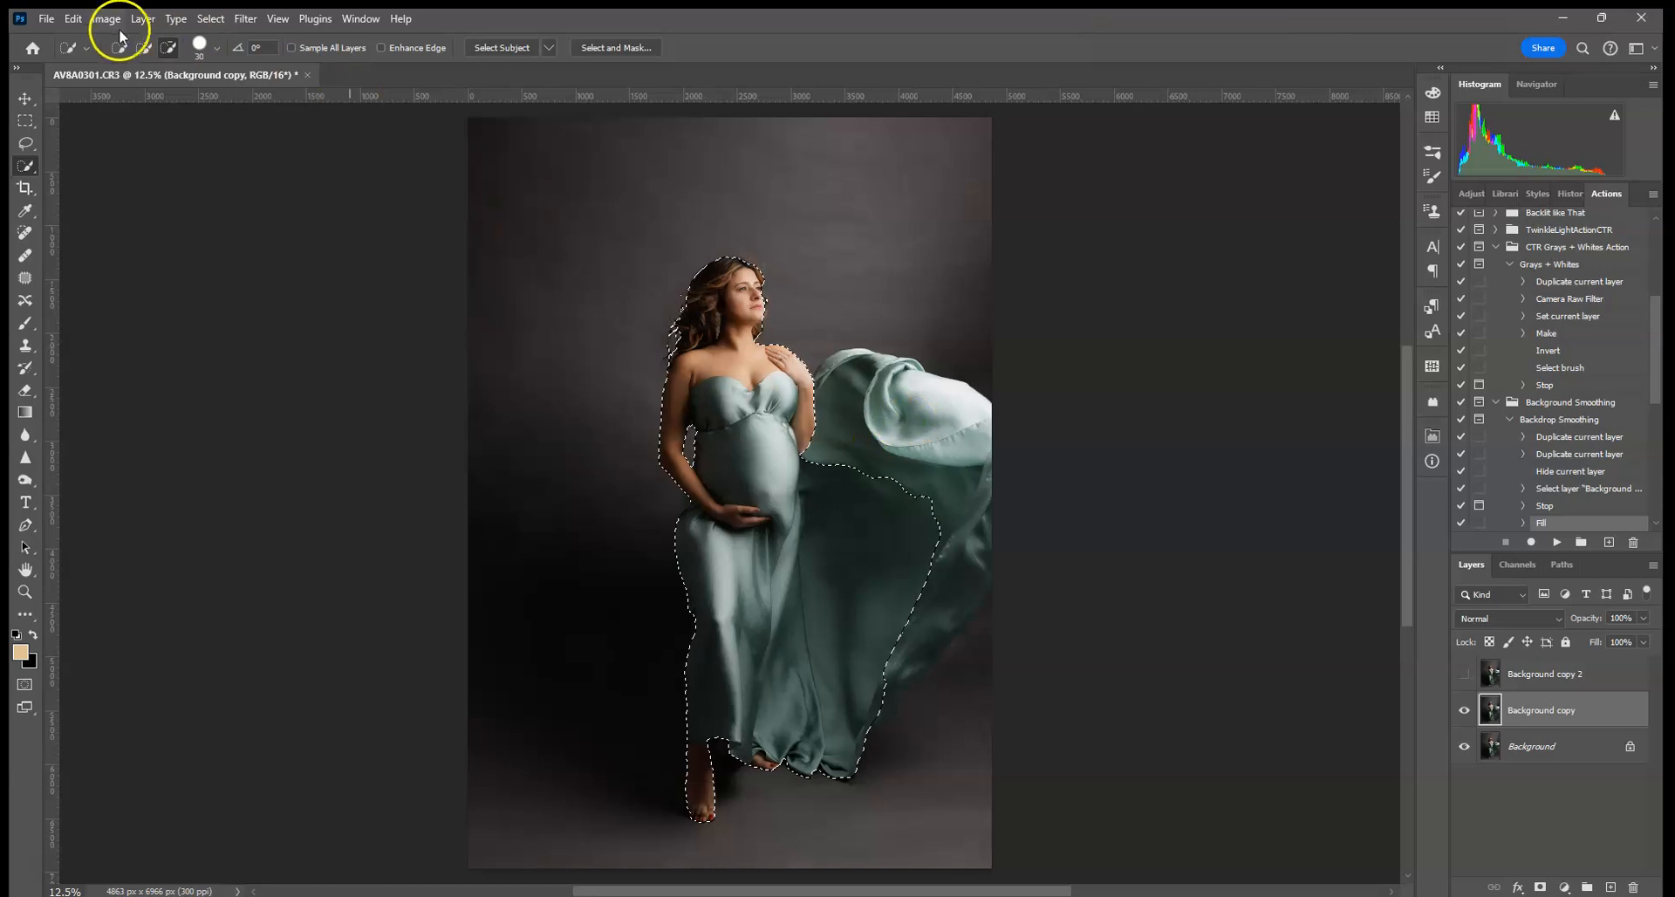
- Add the right fabric, arm notch and feet, then subtract the backdrop gap near the feet
click(144, 47)
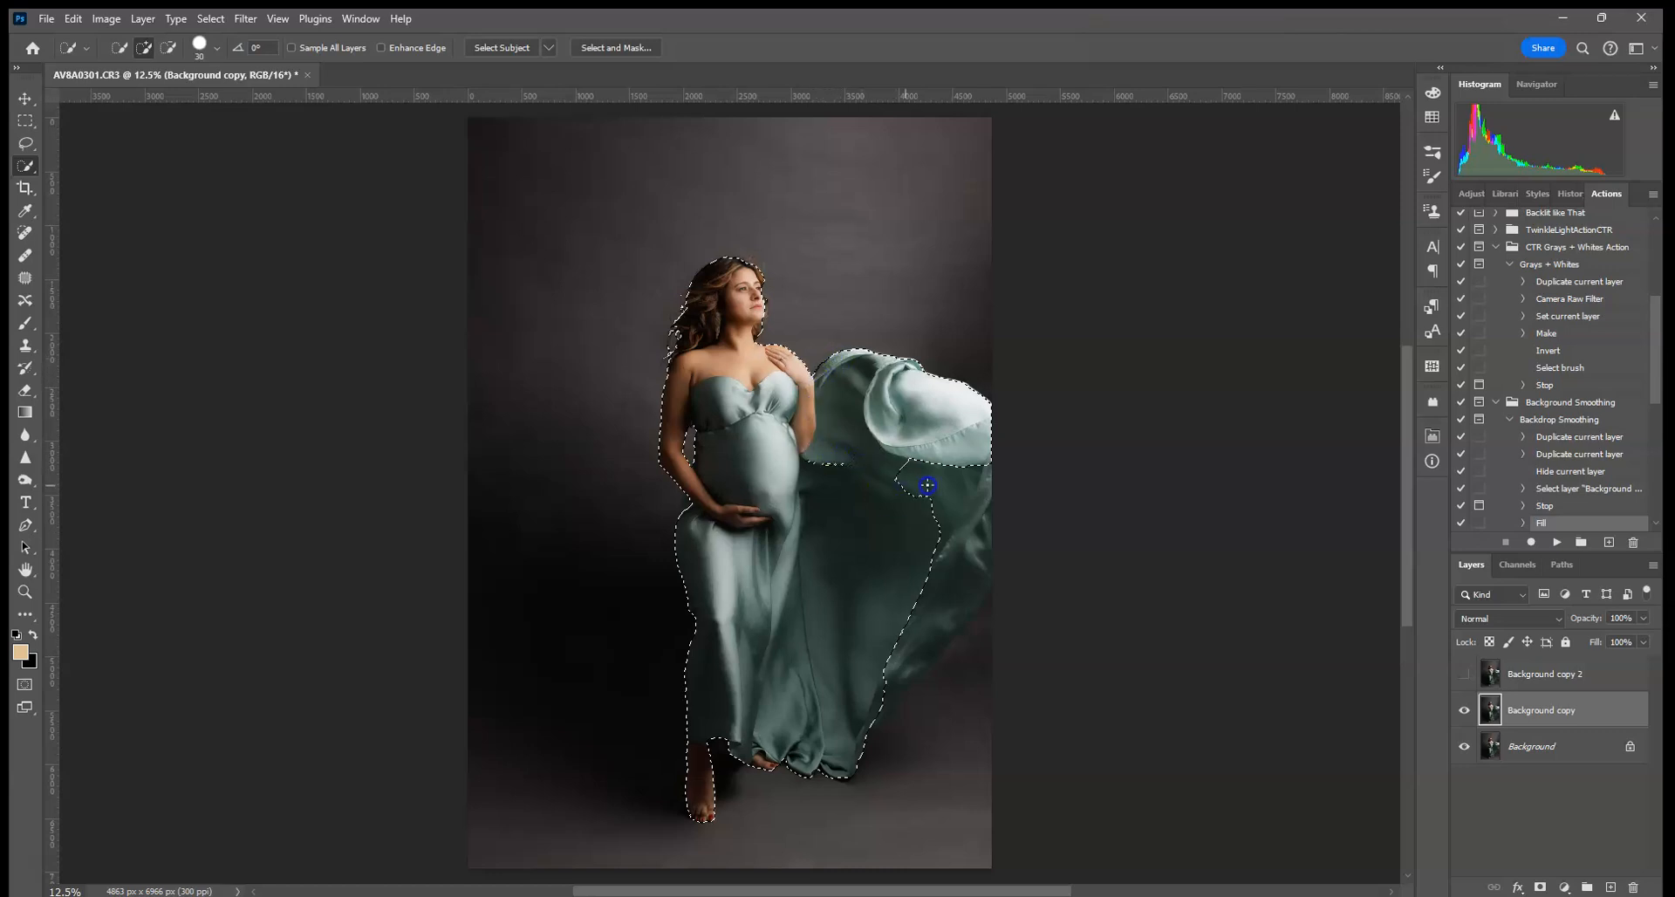
drag(951, 530, 935, 599)
drag(690, 507, 684, 512)
drag(767, 717, 710, 794)
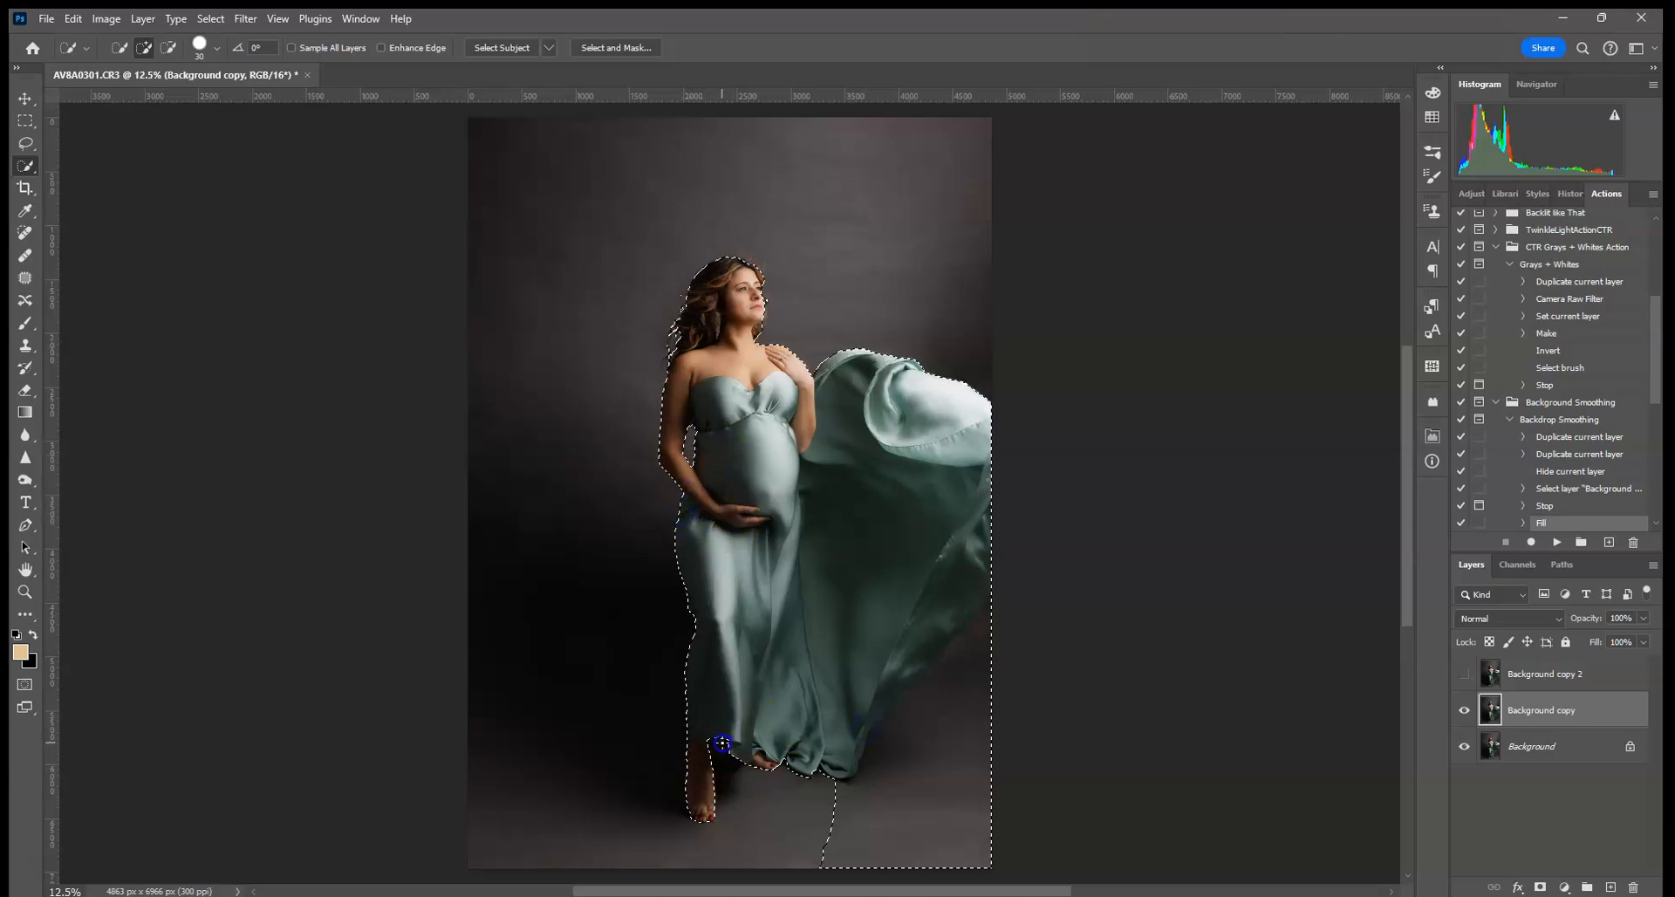
click(169, 47)
mouse_move(856, 807)
mouse_down()
mouse_move(781, 808)
mouse_move(699, 849)
mouse_move(931, 781)
mouse_move(1026, 643)
mouse_move(980, 658)
mouse_move(1006, 602)
mouse_move(988, 604)
mouse_up()
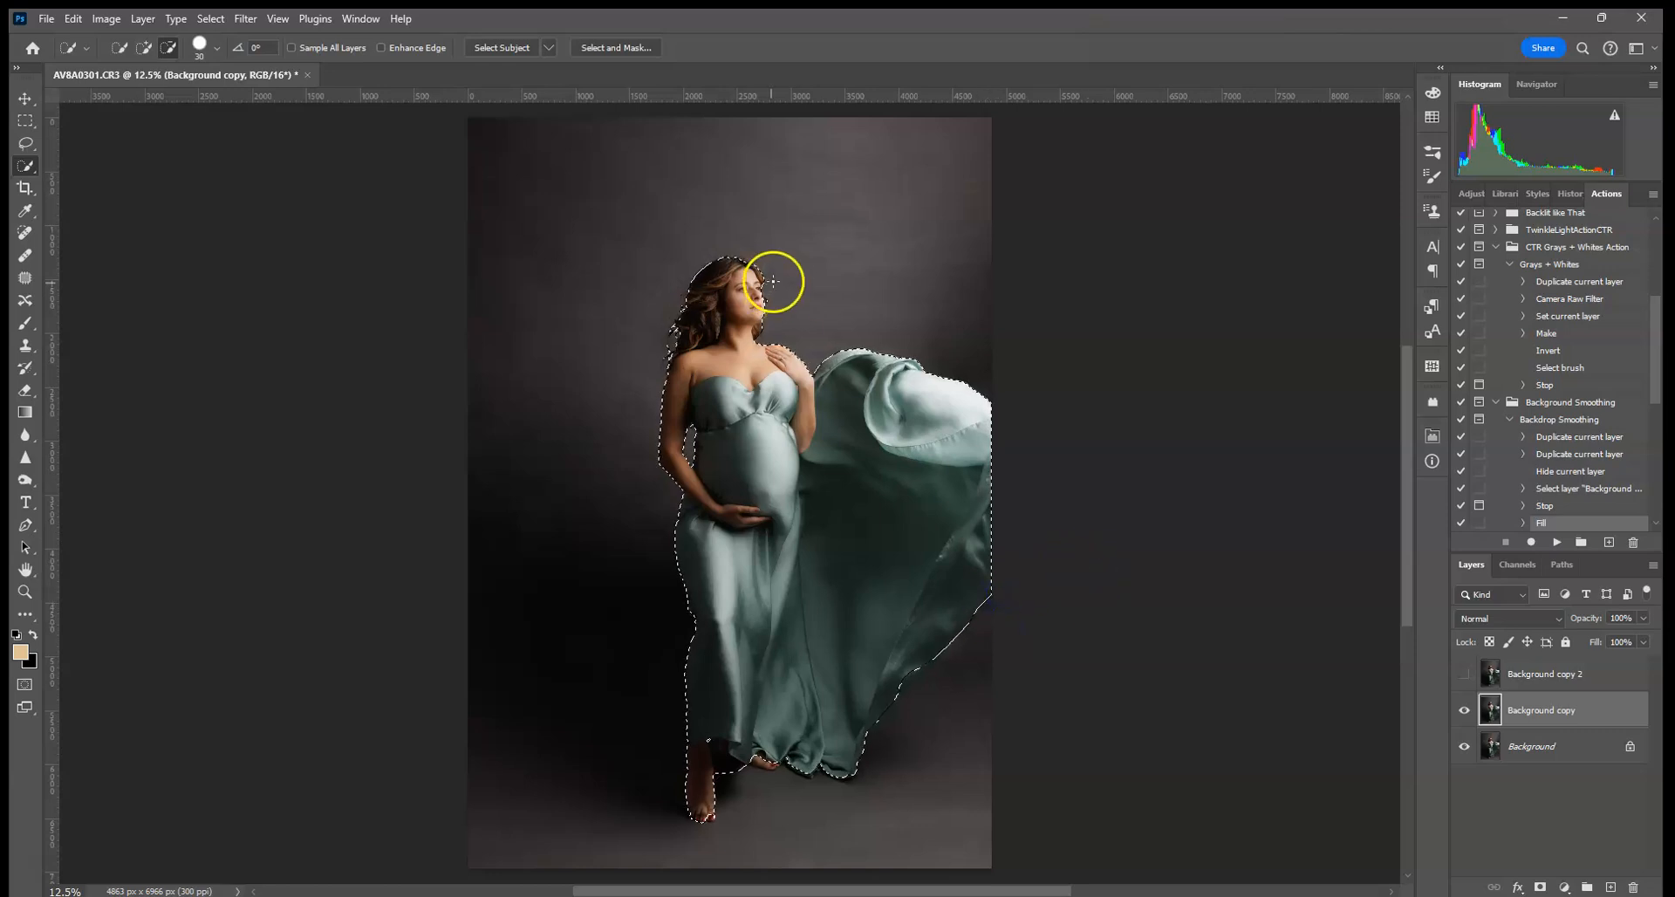
click(144, 48)
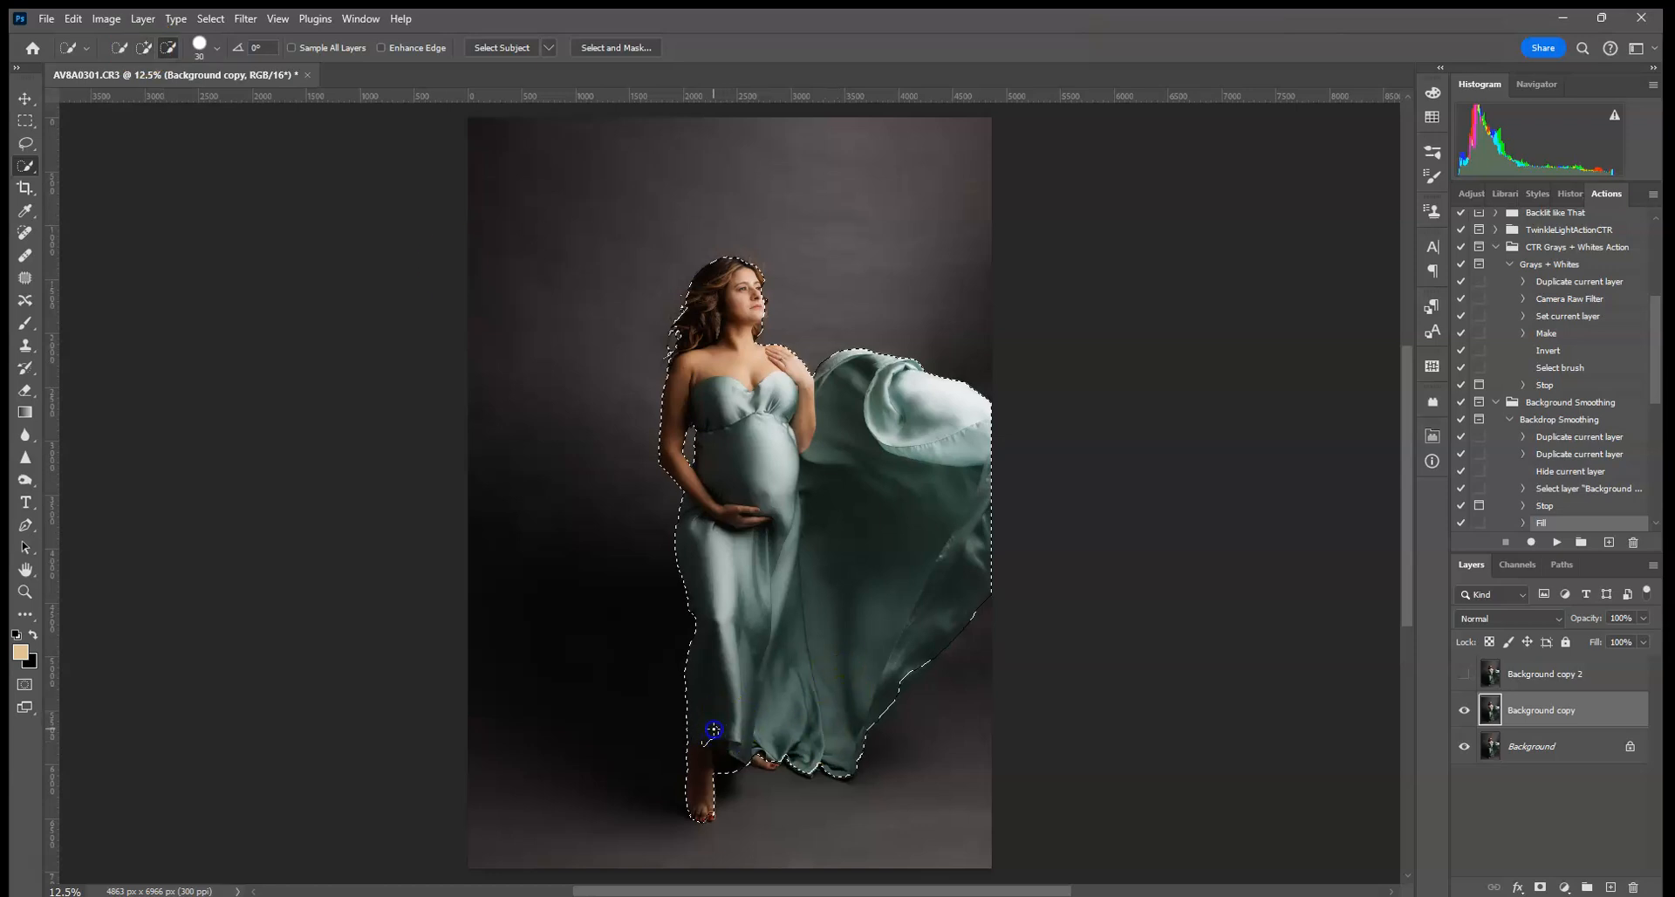
click(144, 47)
- Add the last spot near the hem and dismiss the action's brushing-tips message
click(697, 750)
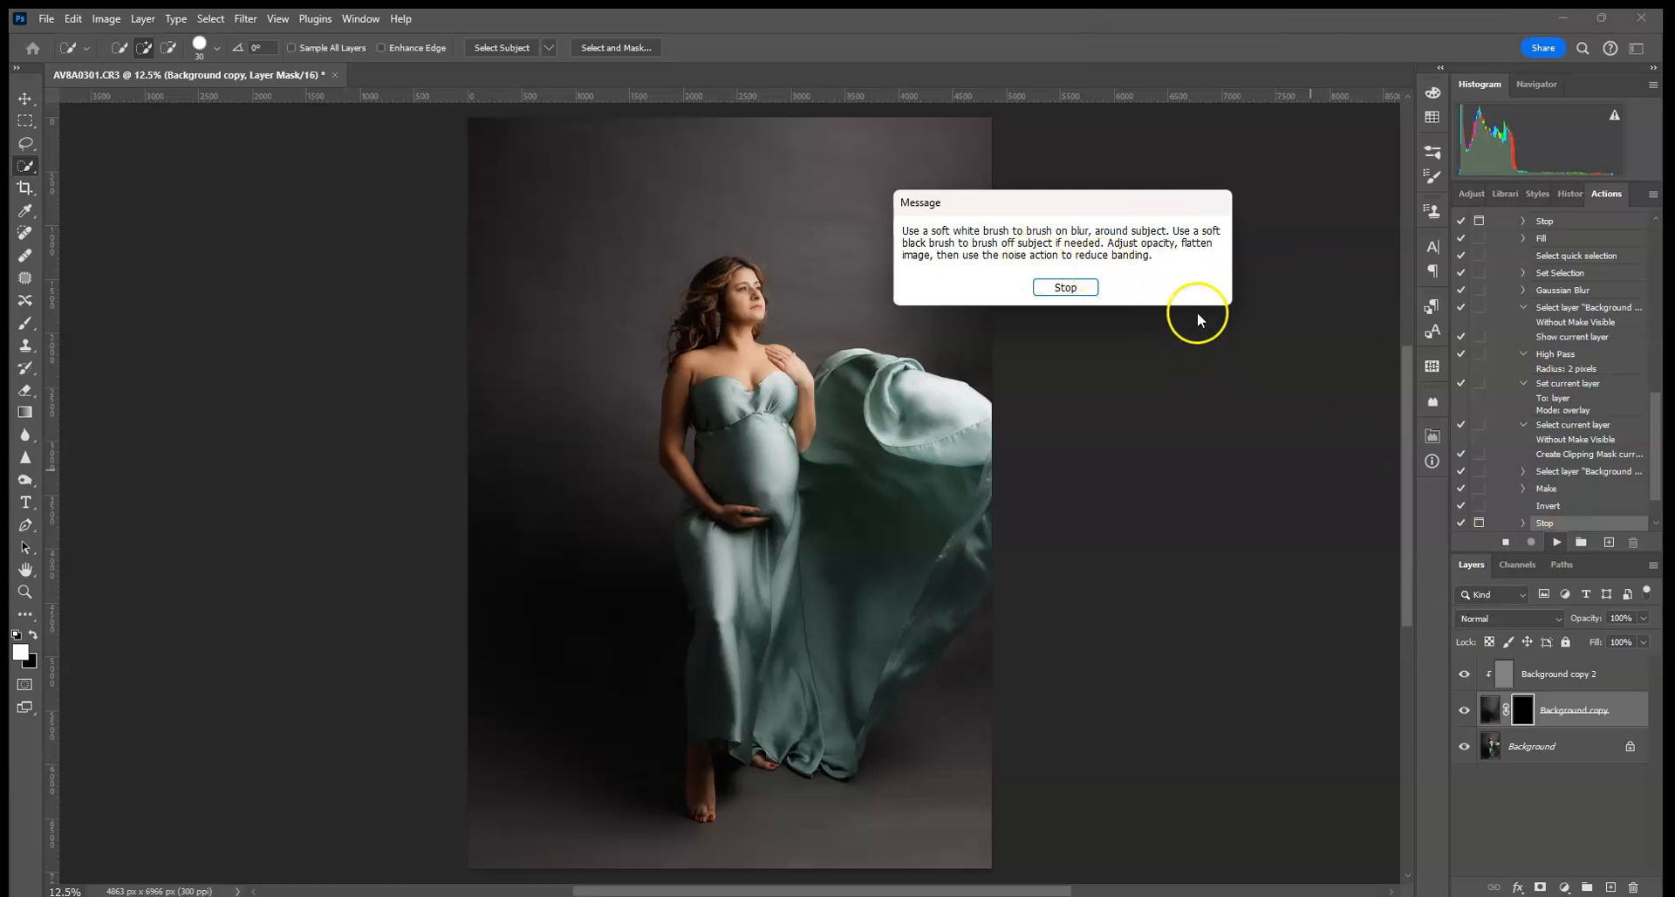
click(1063, 288)
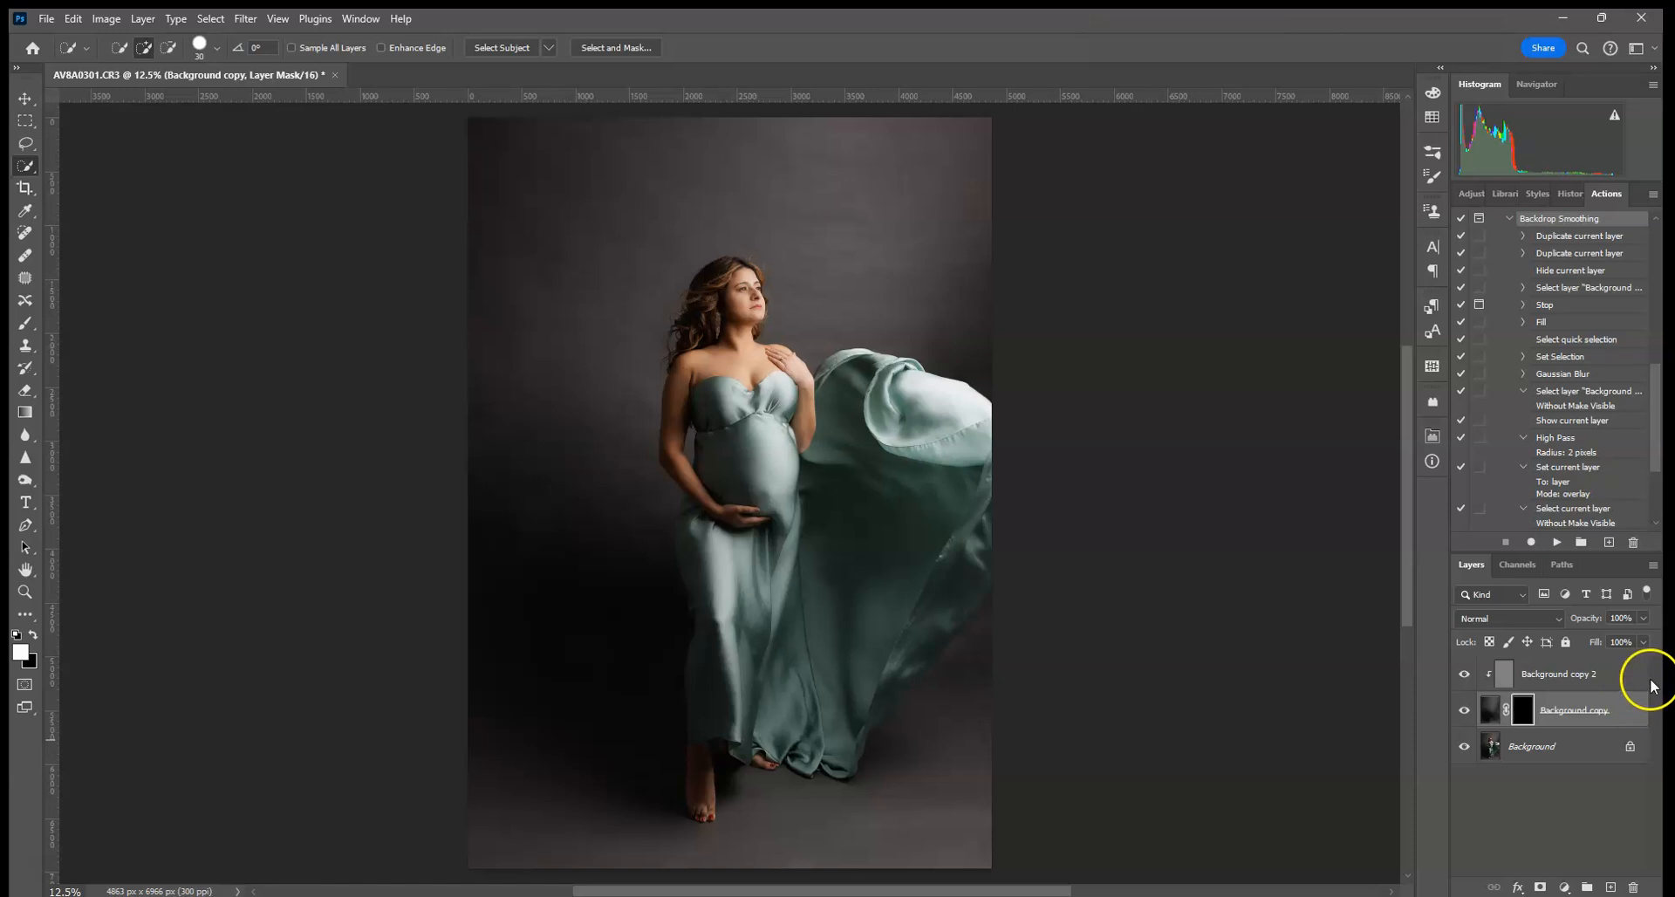
- Select the Brush tool with Normal blend mode
click(24, 323)
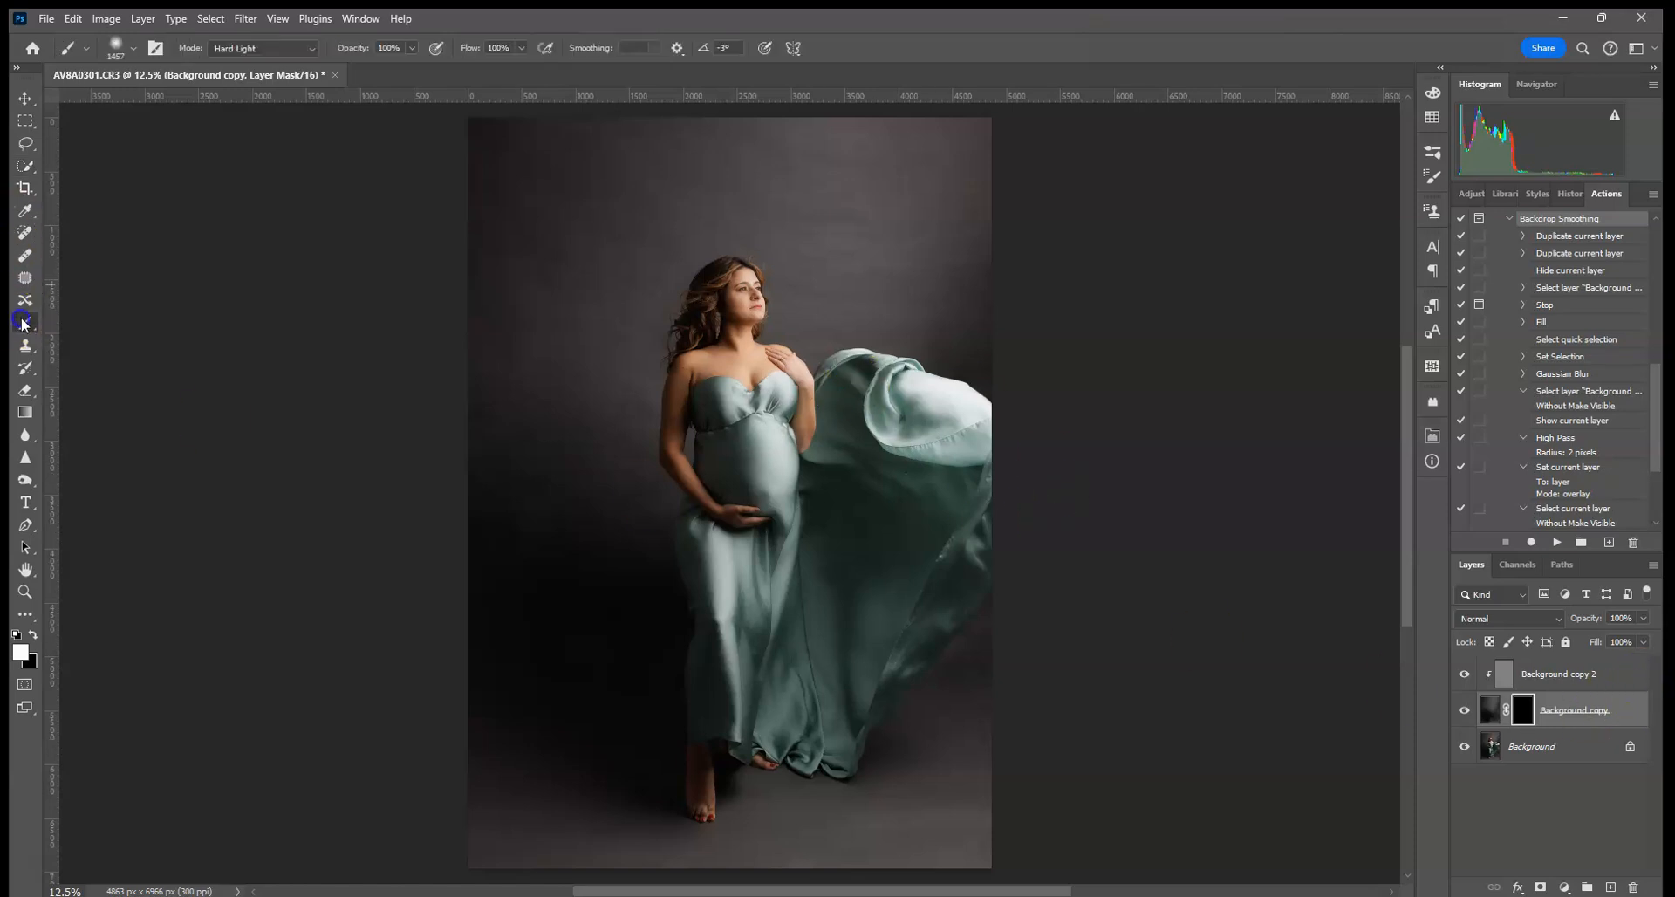
click(307, 49)
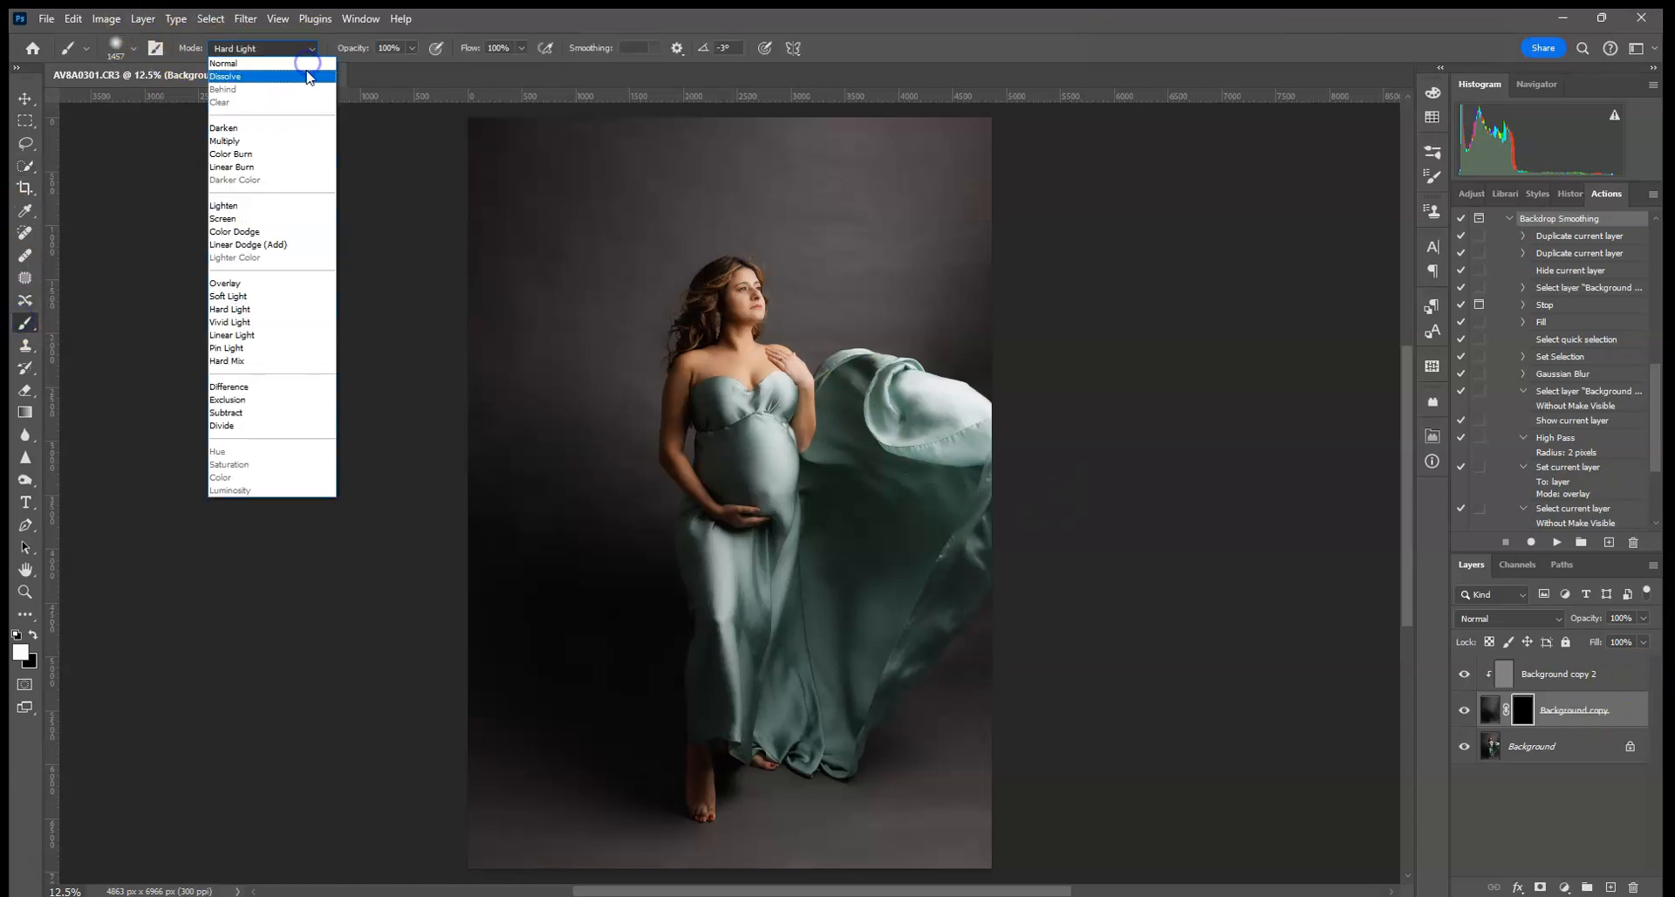
click(307, 73)
click(289, 53)
click(283, 63)
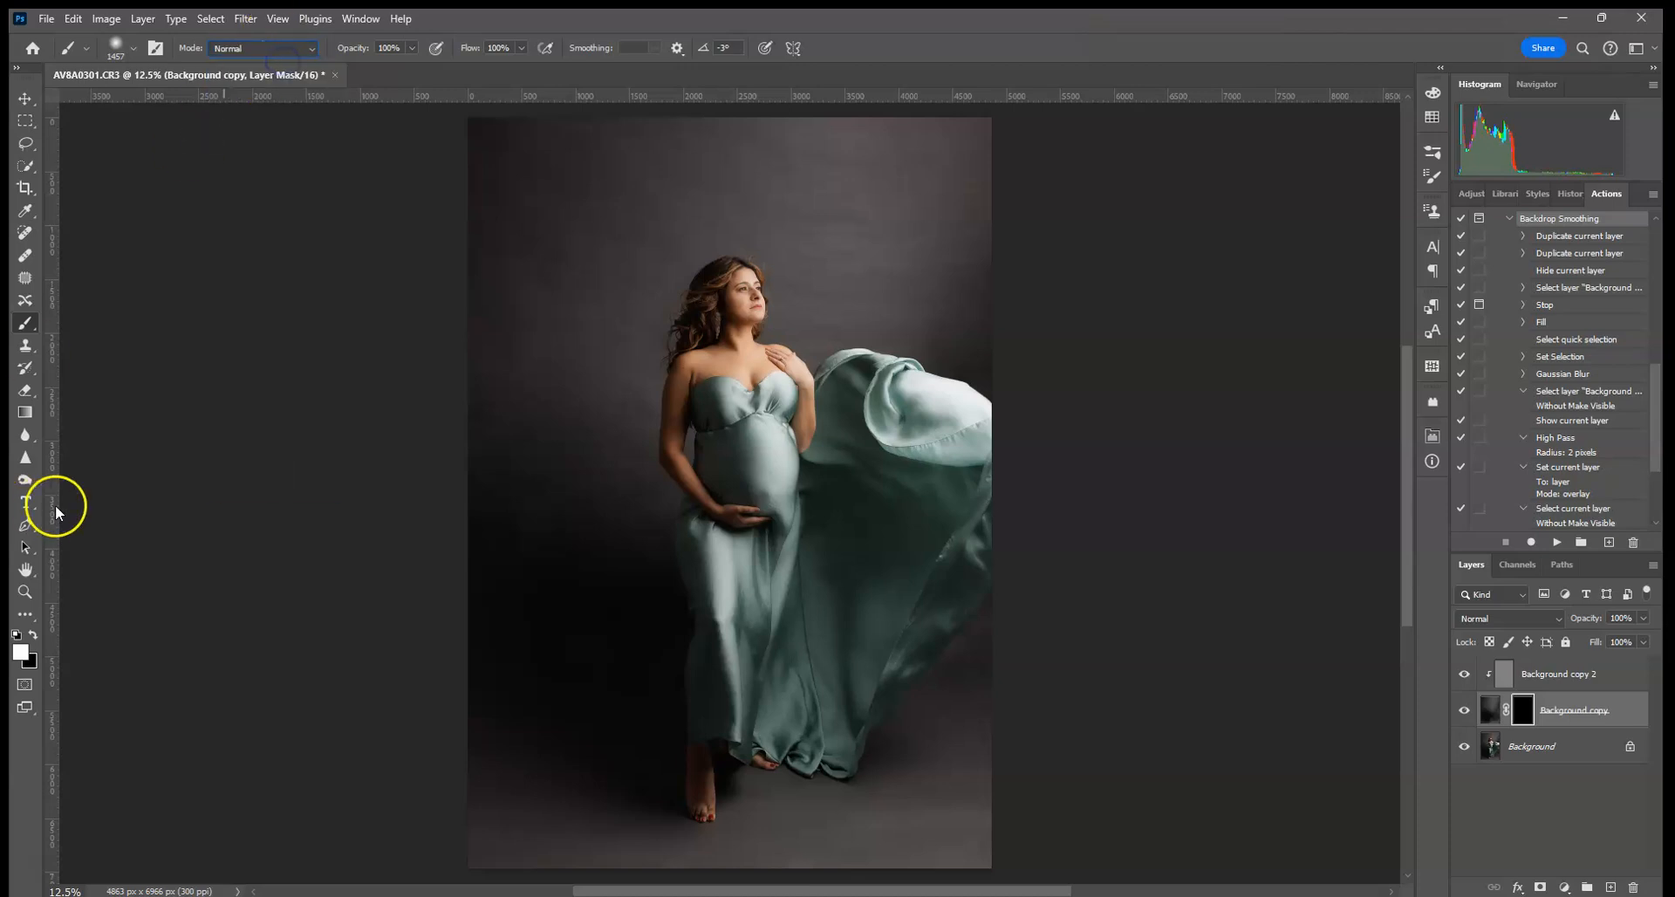
click(131, 49)
click(129, 49)
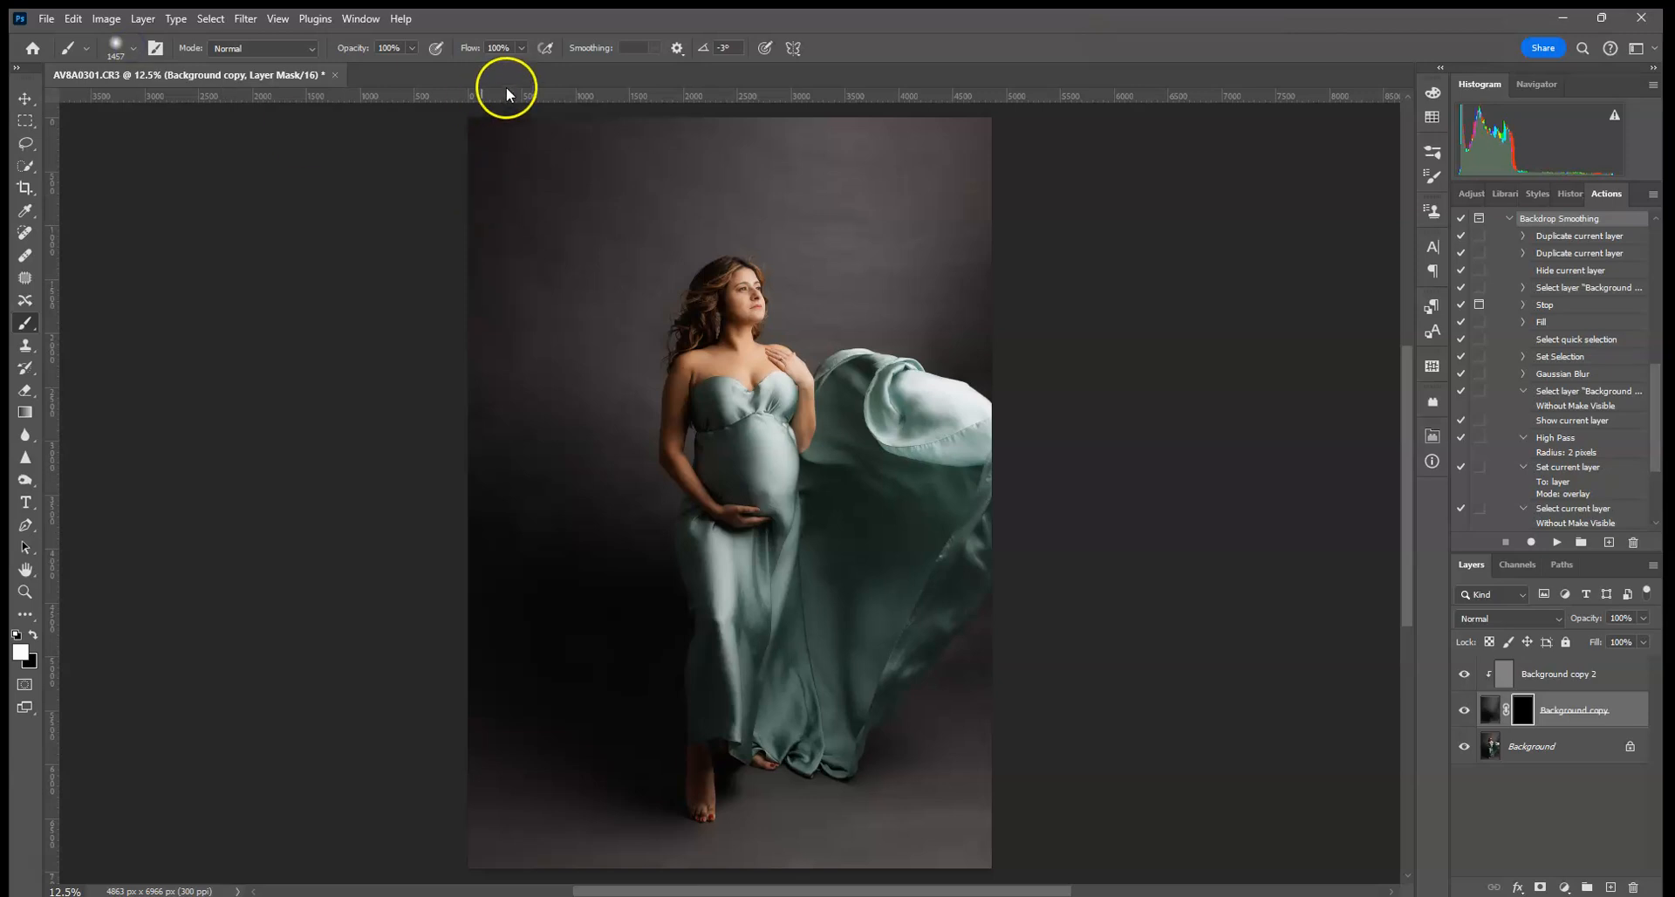
- Paint white on the mask over the left, right and upper backdrop, using a 511 px brush
mouse_move(469, 573)
mouse_down()
mouse_move(527, 203)
mouse_move(580, 204)
mouse_up()
drag(972, 759, 1111, 580)
mouse_move(982, 295)
mouse_down()
mouse_move(927, 271)
mouse_move(952, 172)
mouse_move(857, 140)
mouse_move(567, 115)
mouse_move(582, 199)
mouse_move(454, 211)
mouse_up()
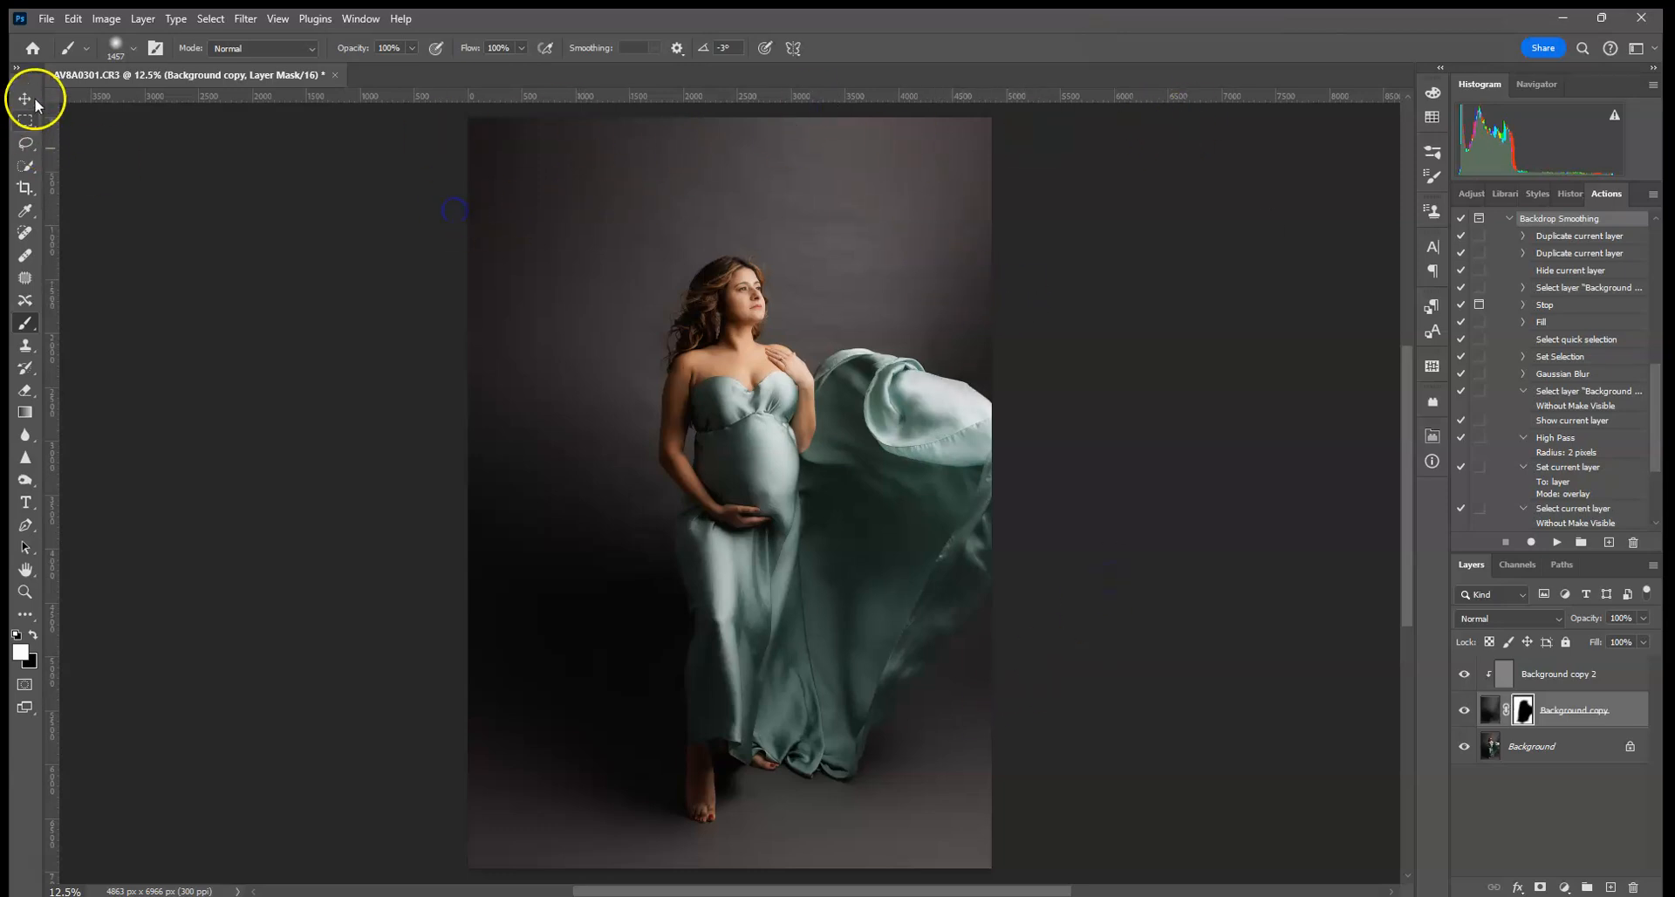
click(131, 49)
drag(201, 97, 206, 103)
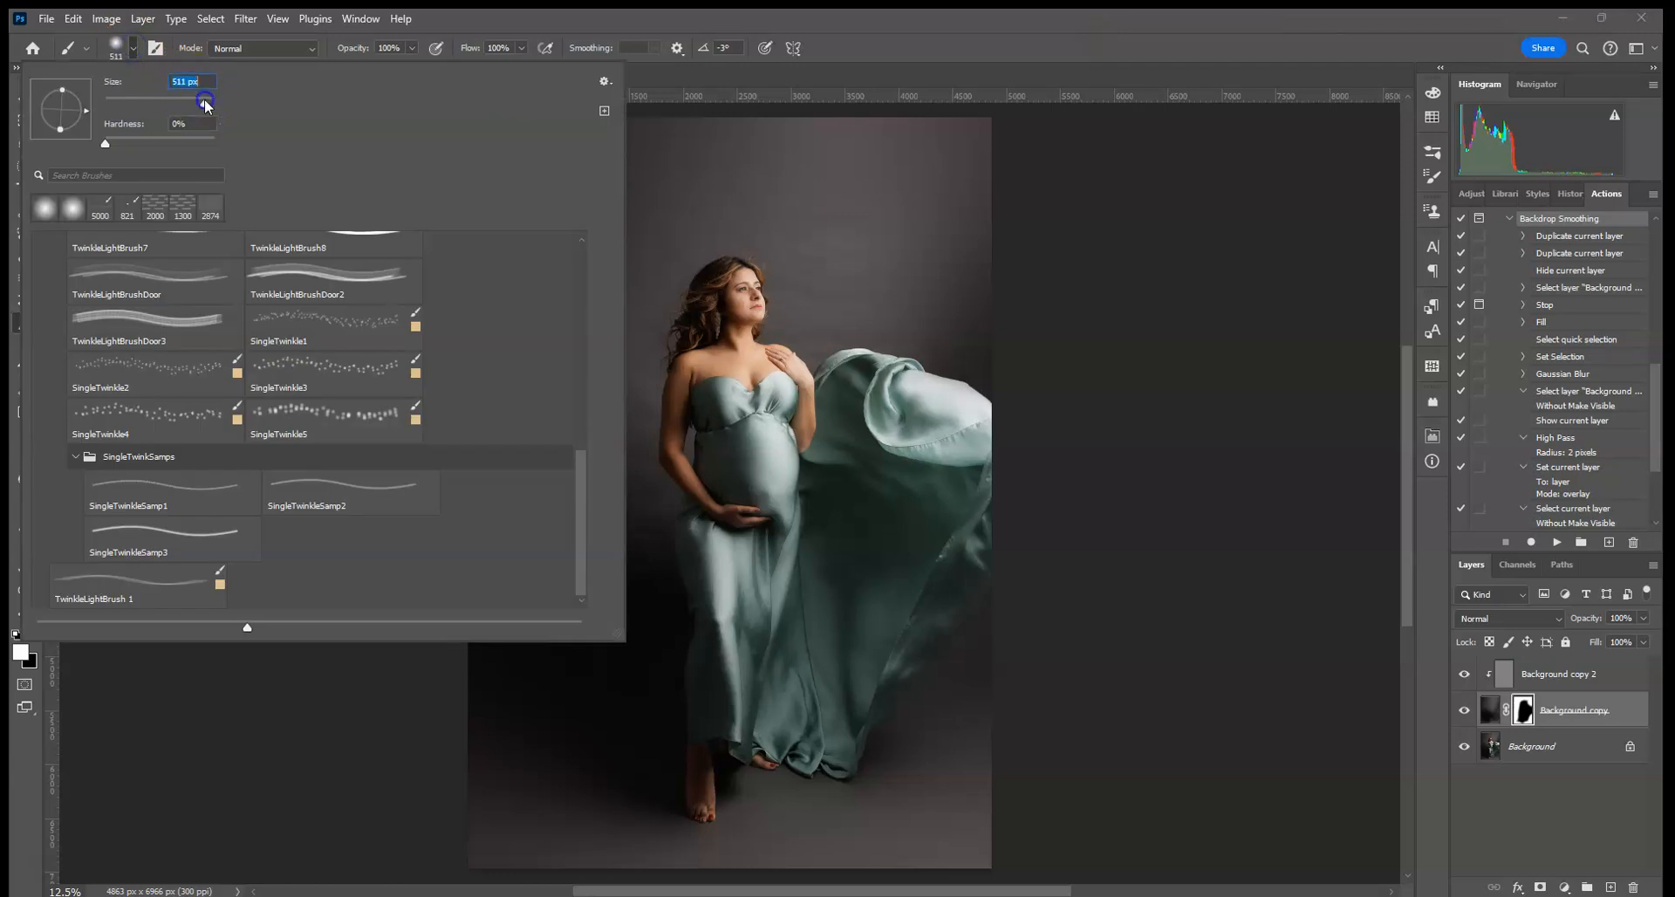
click(689, 230)
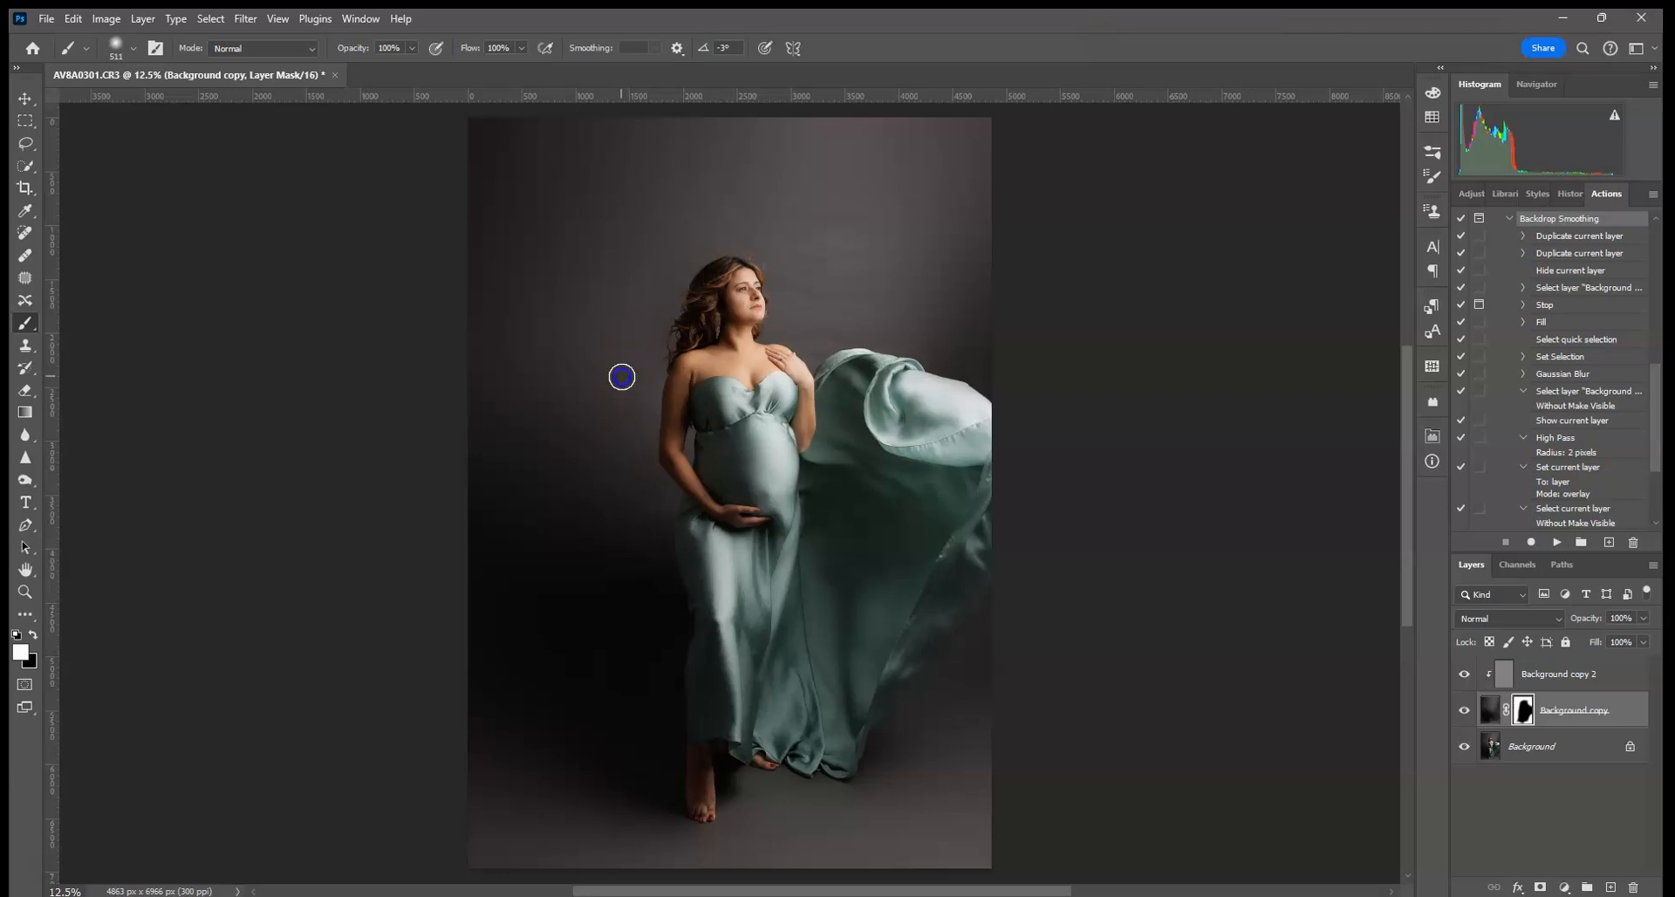
click(620, 490)
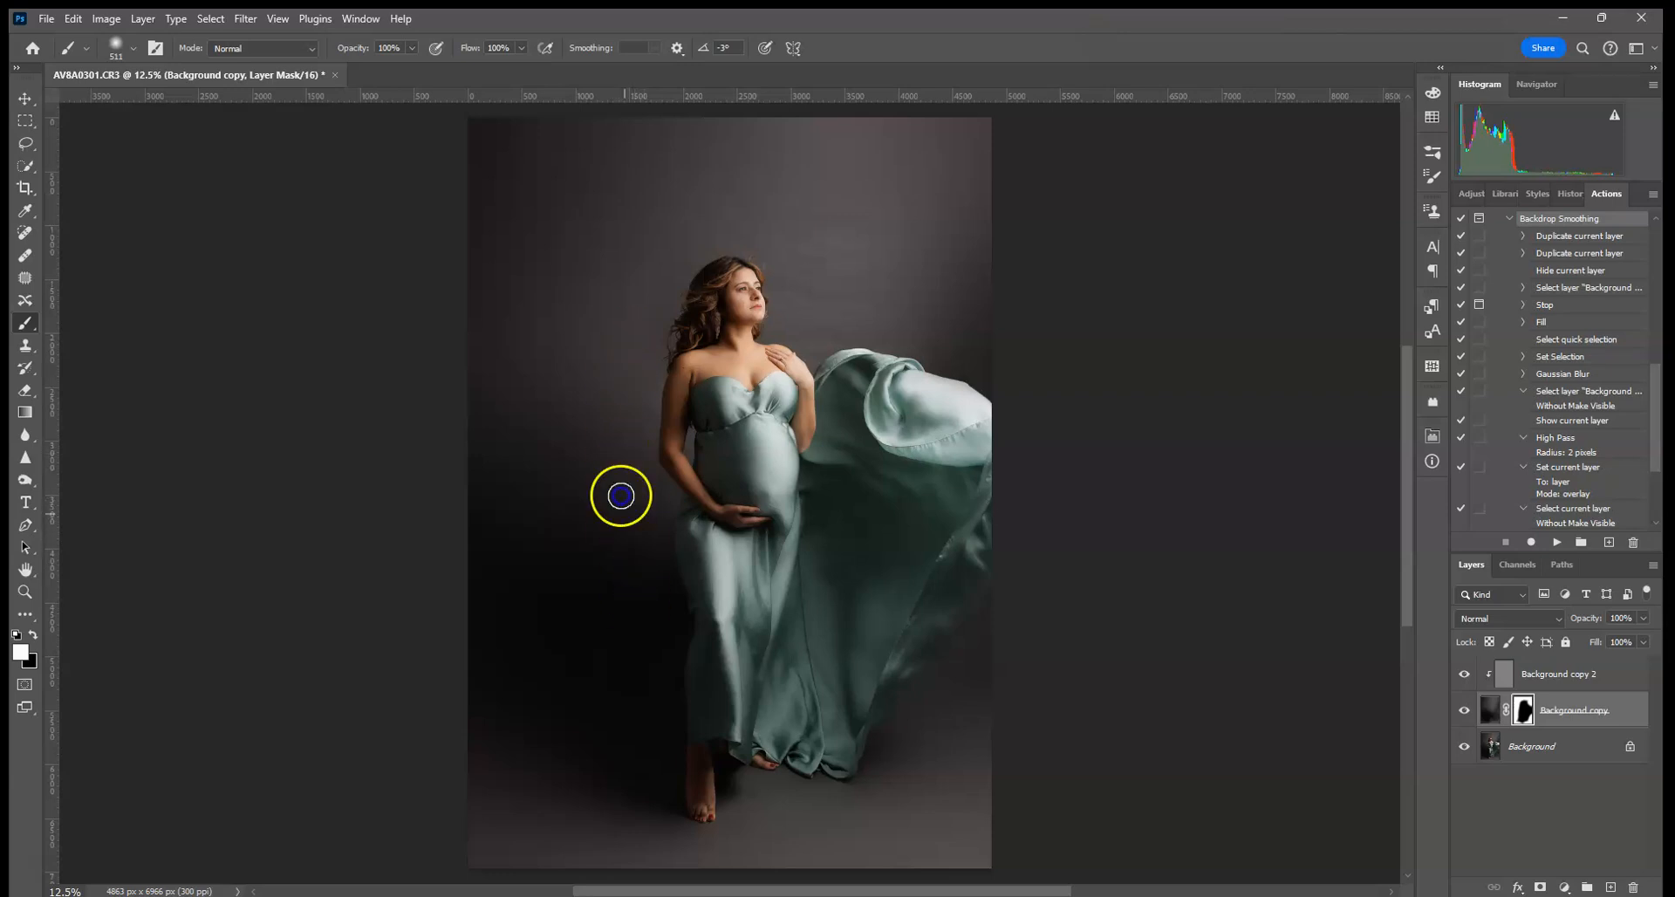
click(620, 437)
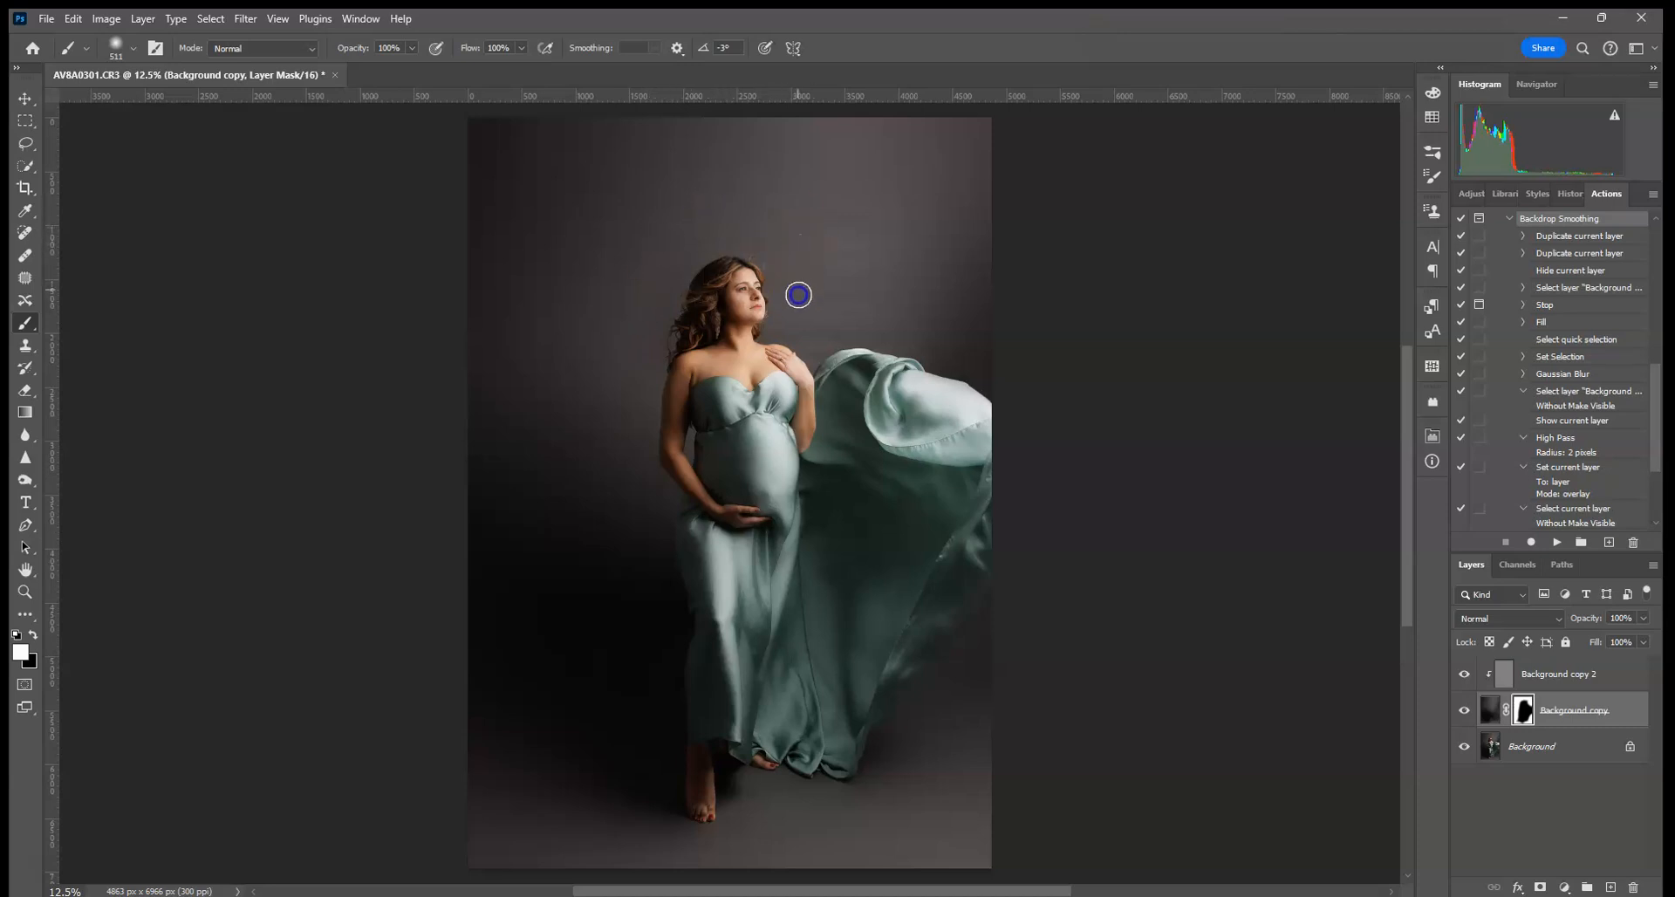
click(883, 307)
- Check the mask with the red \ overlay, testing a black stroke beside the dress
key(x)
key(backslash)
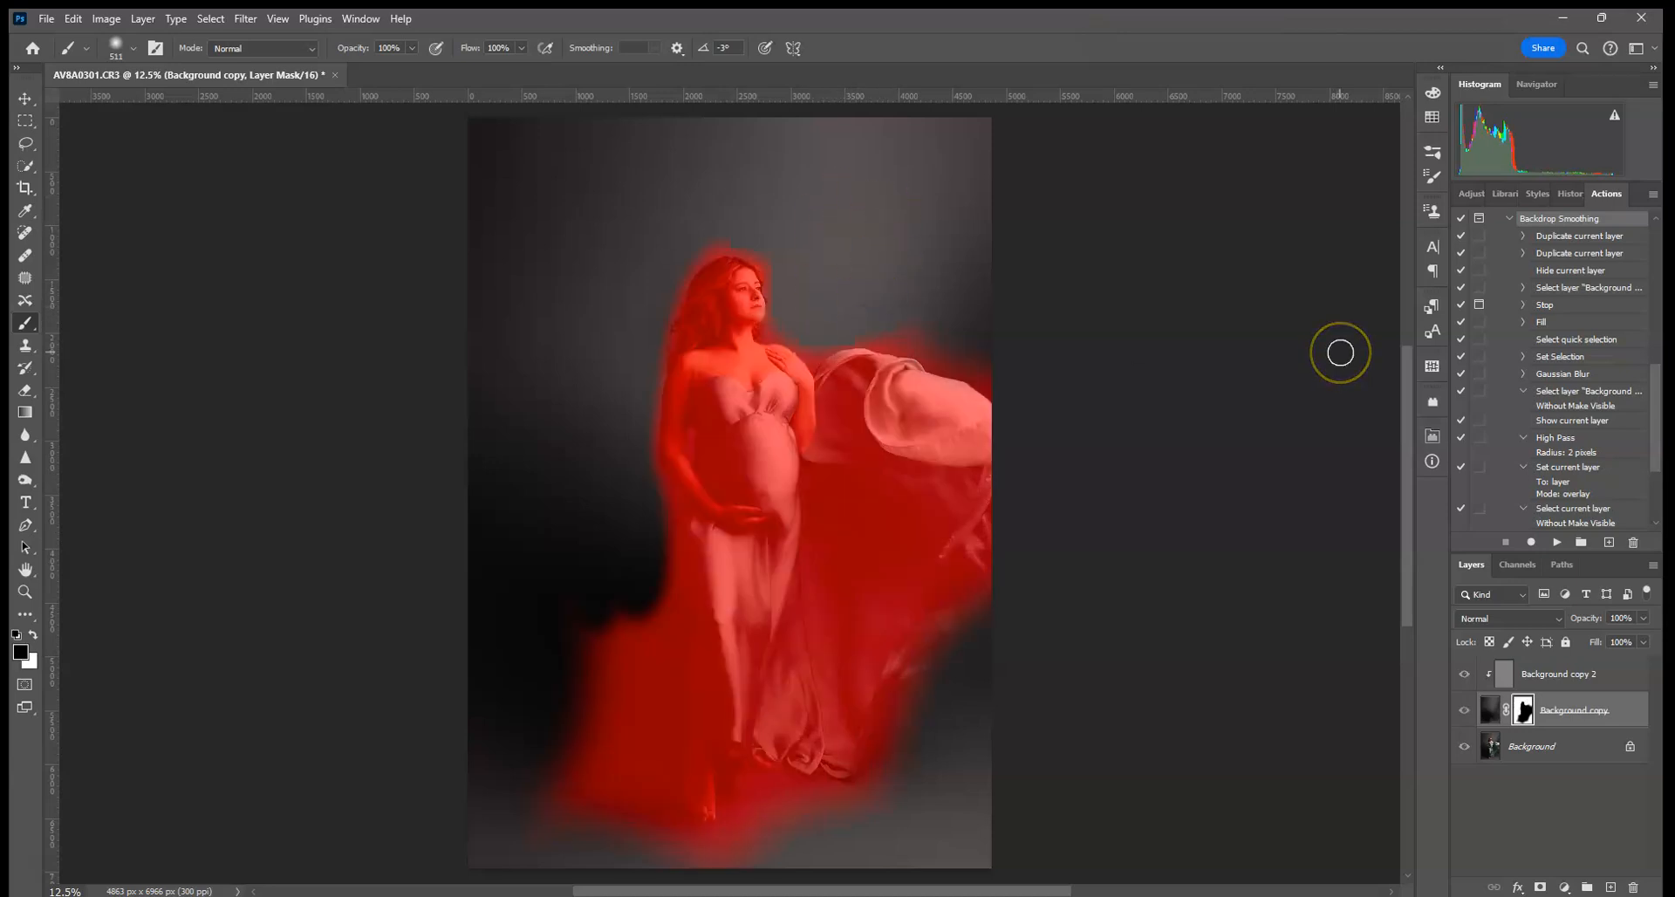
key(backslash)
key(backslash)
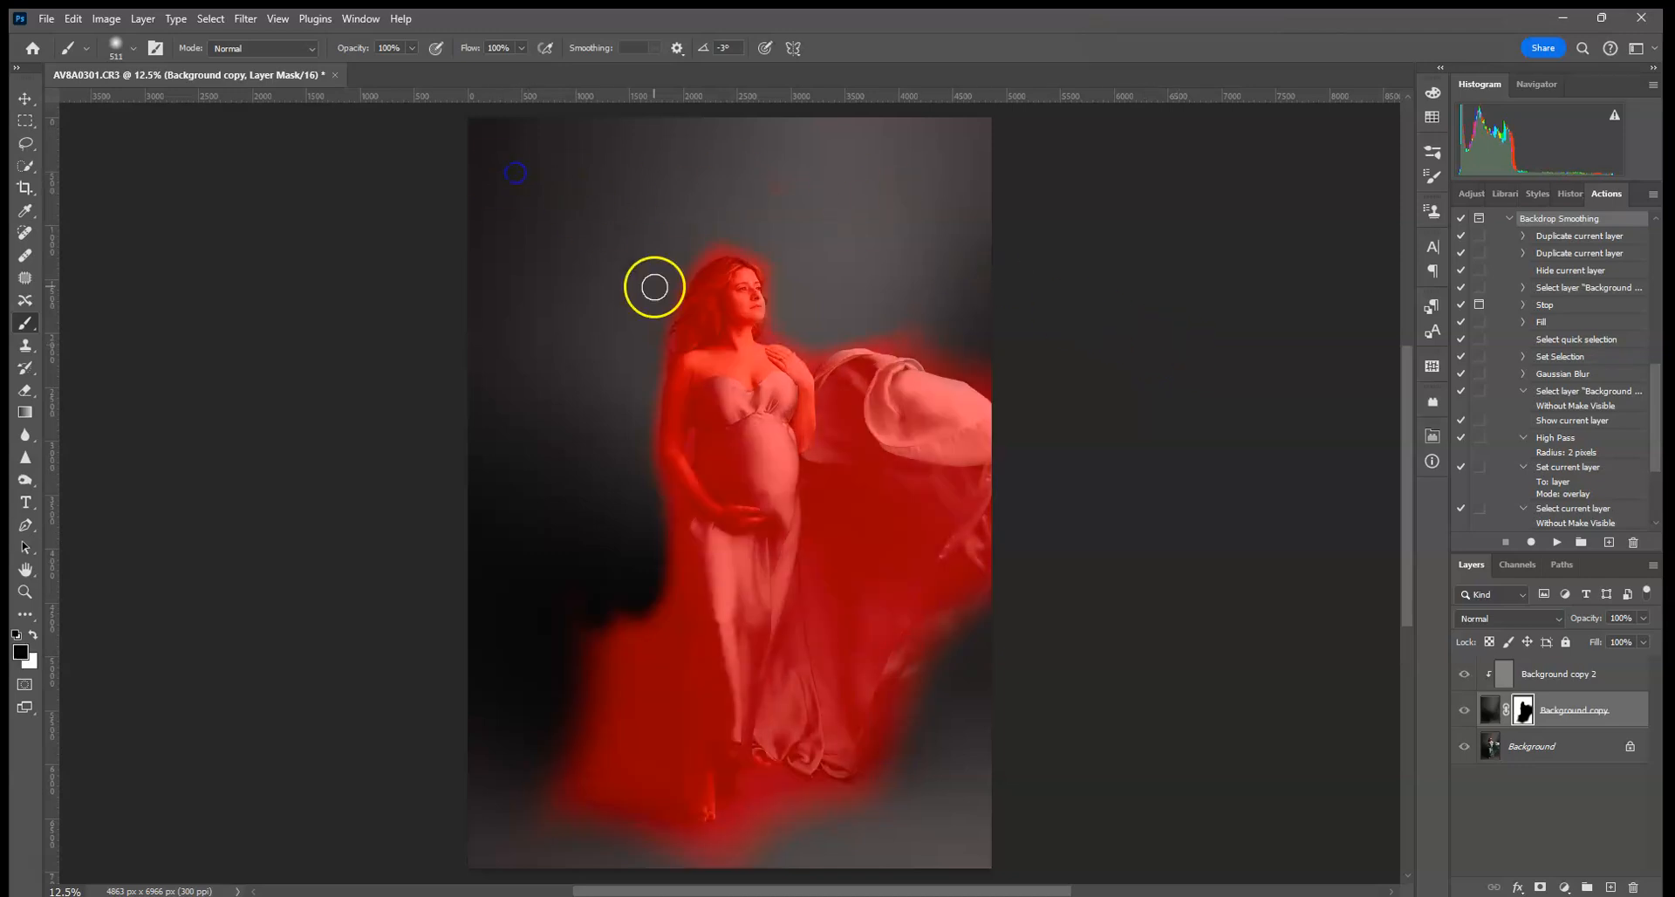
mouse_move(554, 575)
mouse_down()
mouse_move(606, 565)
mouse_move(609, 543)
mouse_move(538, 755)
mouse_move(605, 445)
mouse_move(628, 788)
mouse_move(568, 548)
mouse_up()
click(33, 635)
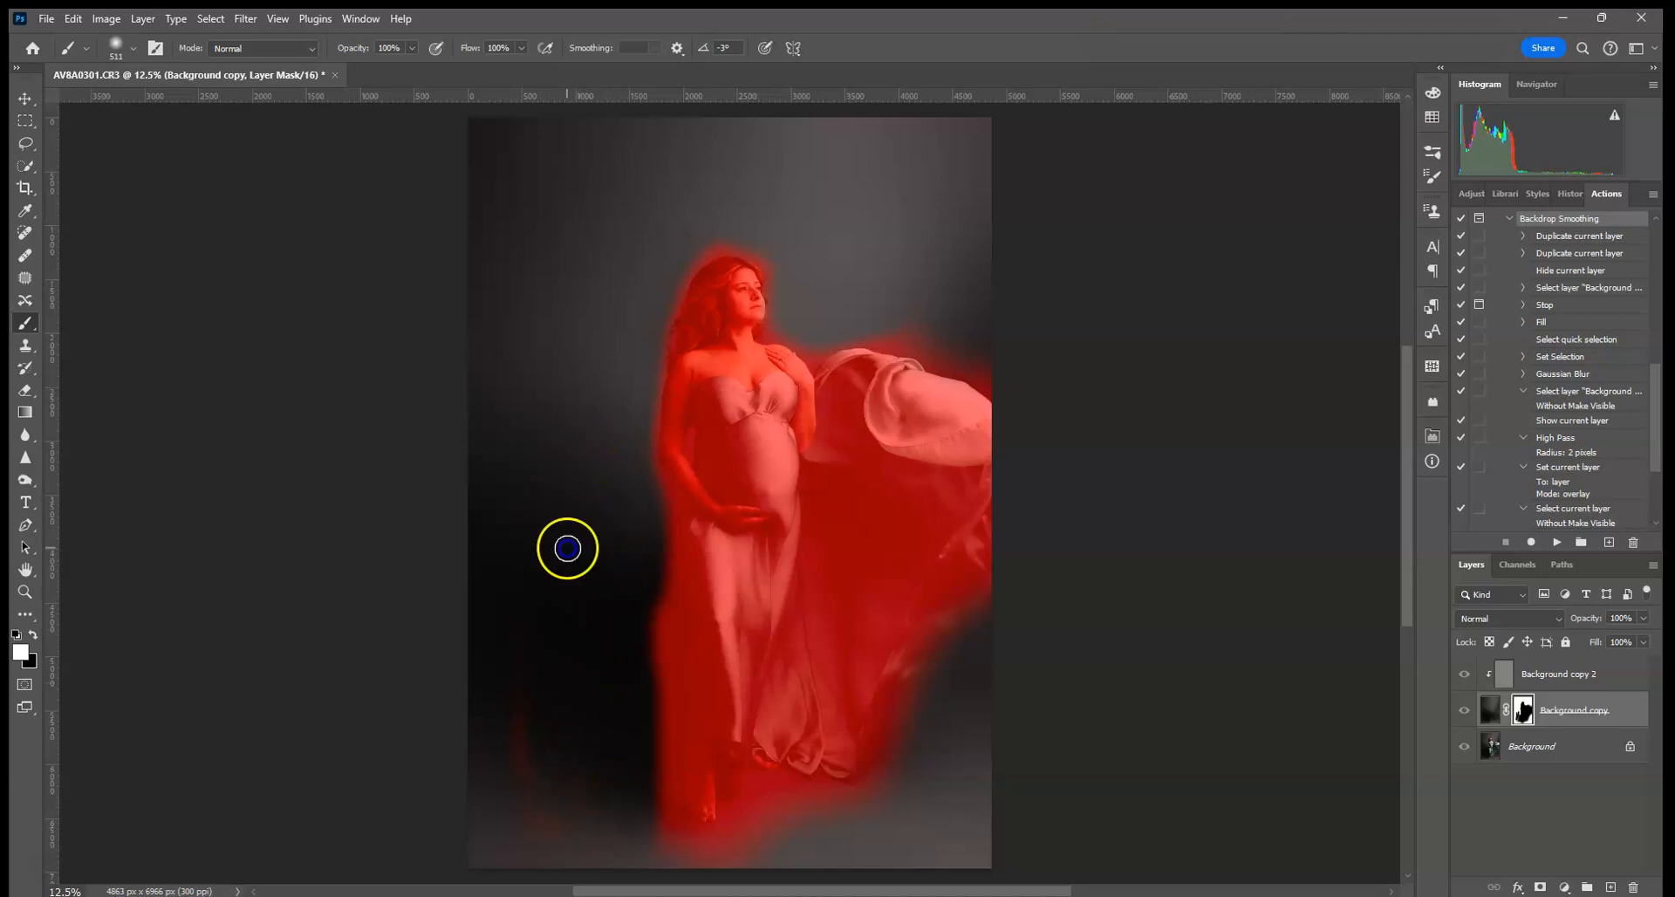
key(backslash)
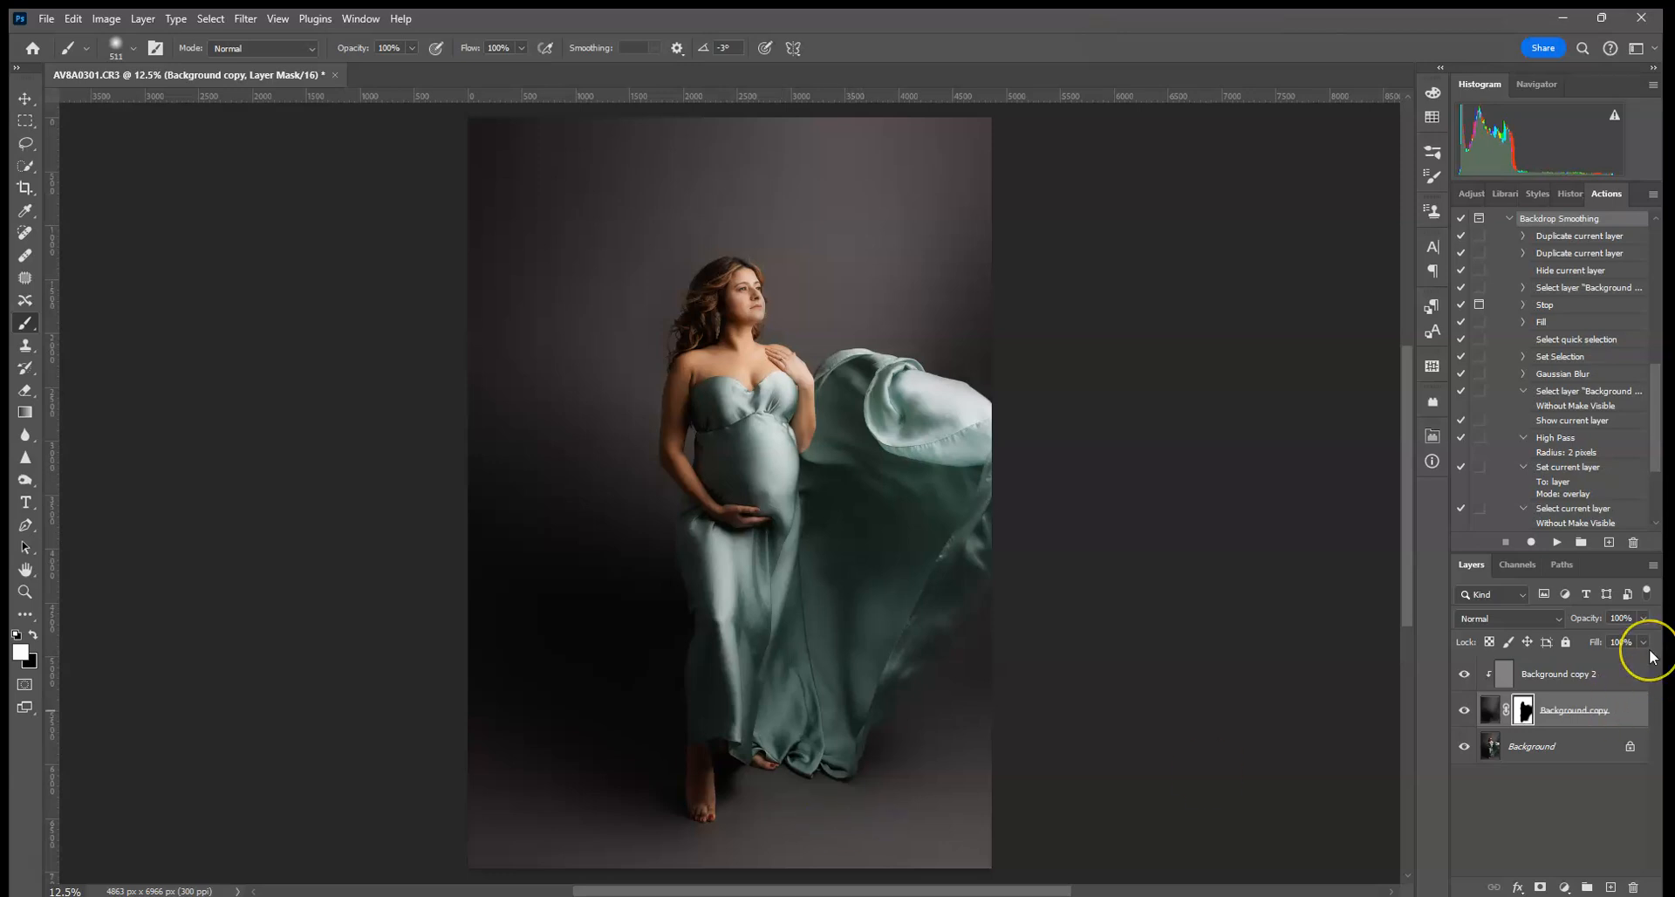
key(ctrl+plus)
key(ctrl+plus)
key(ctrl+plus)
key(ctrl+plus)
key(ctrl+plus)
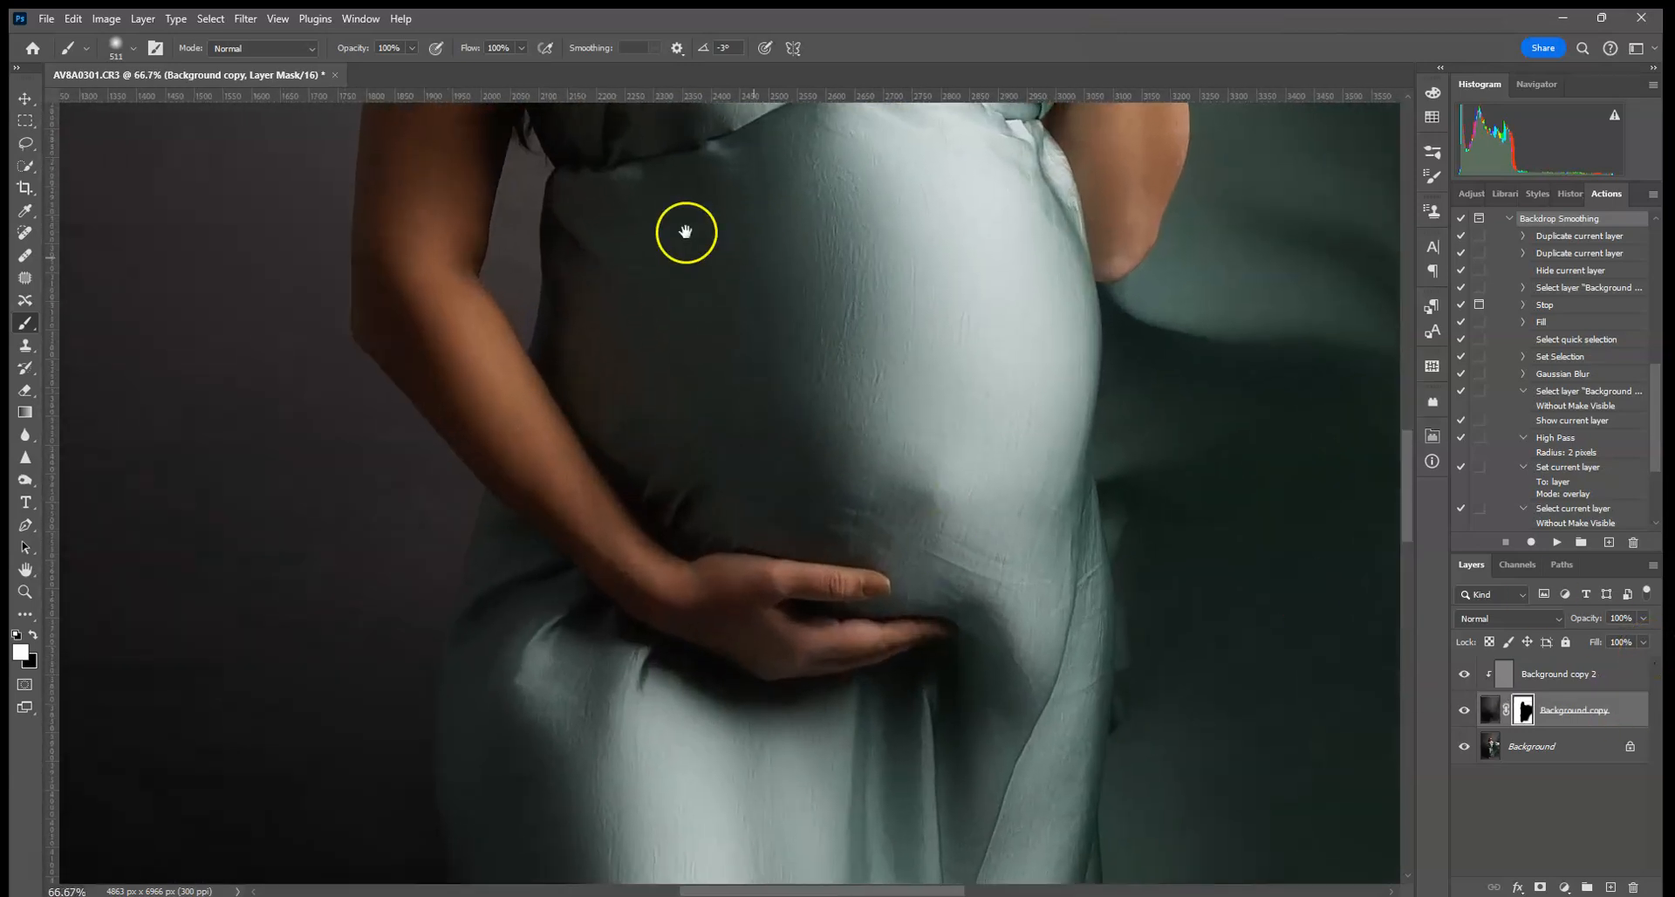
- With a black 243 px brush, mask the blur off the hair, neck, chin, lips and forehead
drag(684, 232, 643, 483)
drag(744, 280, 575, 650)
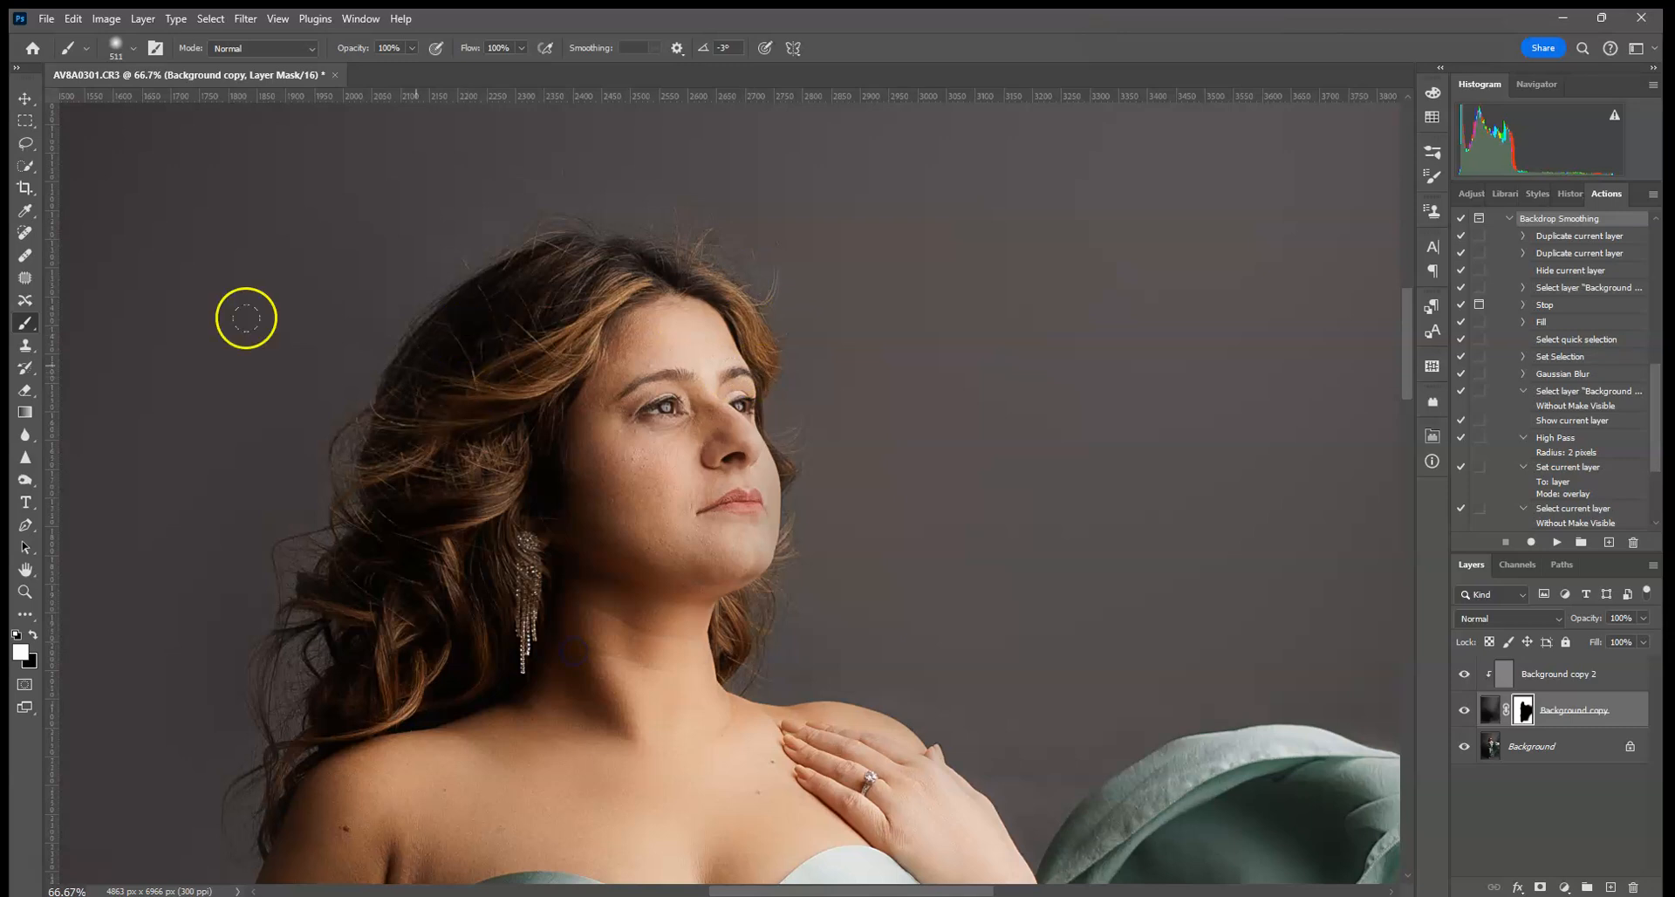
click(33, 635)
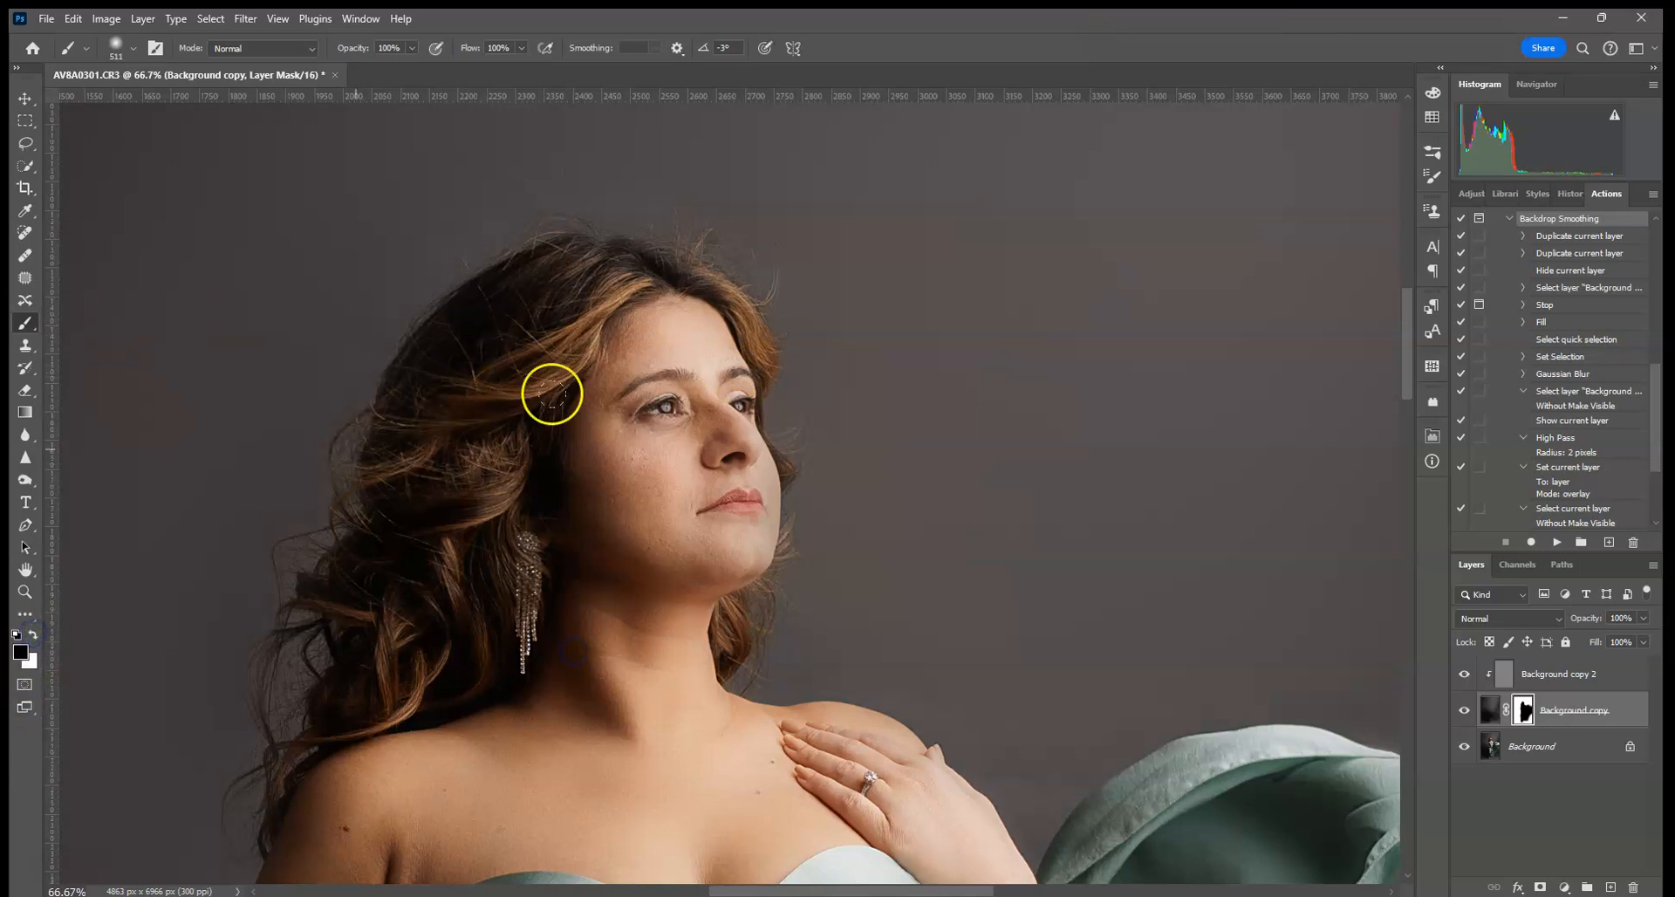
click(119, 45)
click(189, 100)
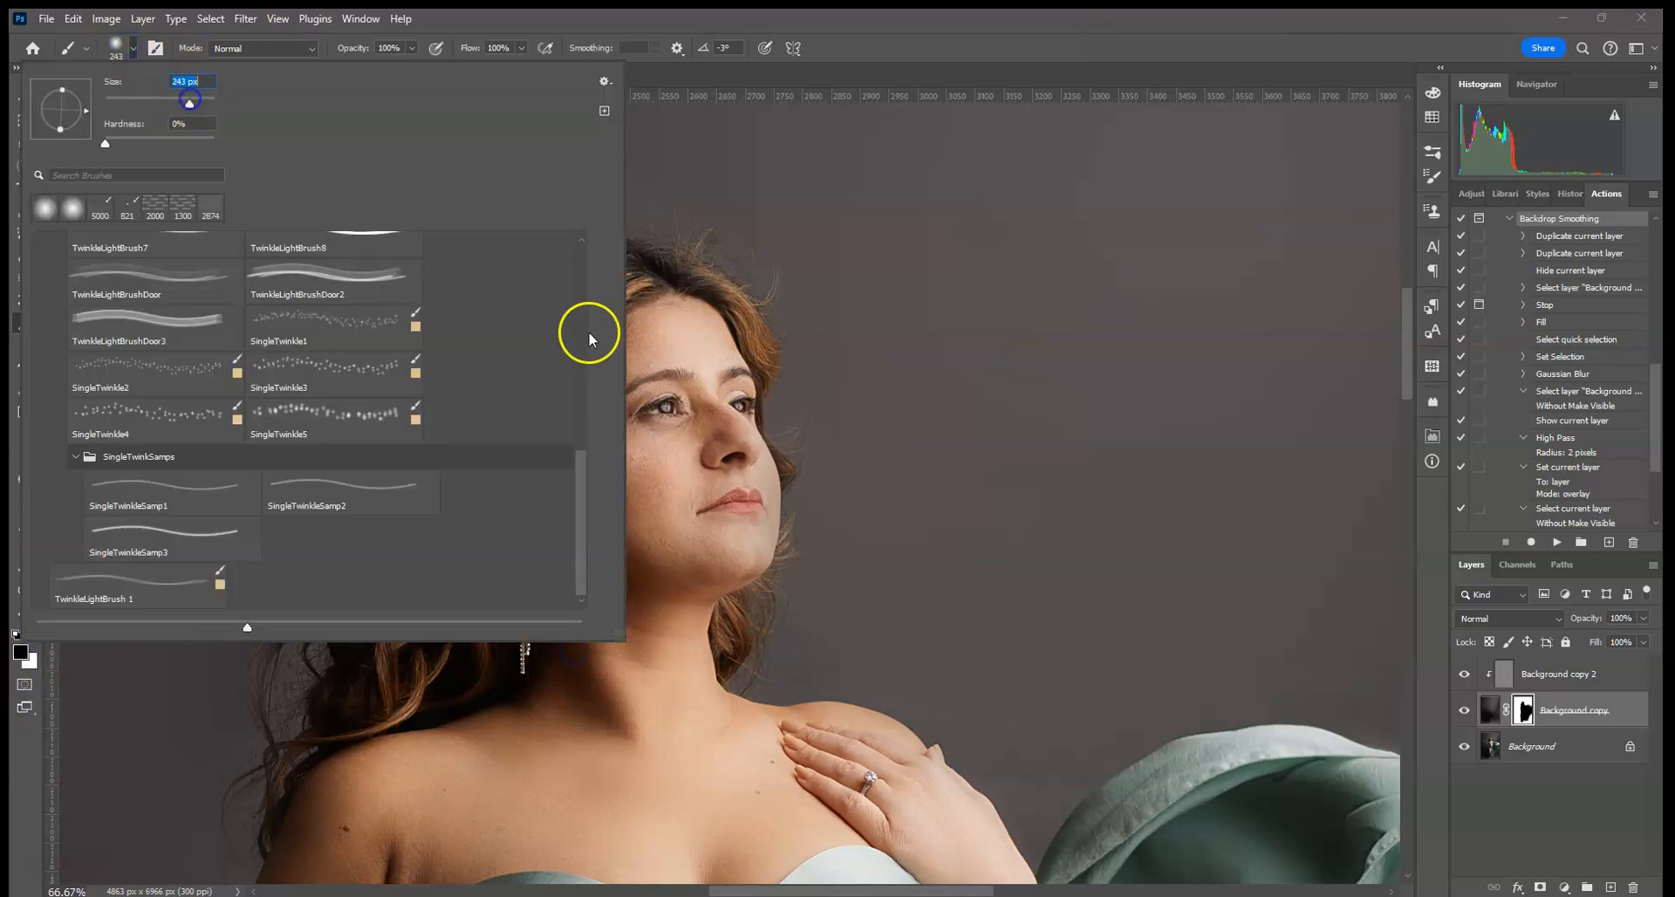
click(672, 367)
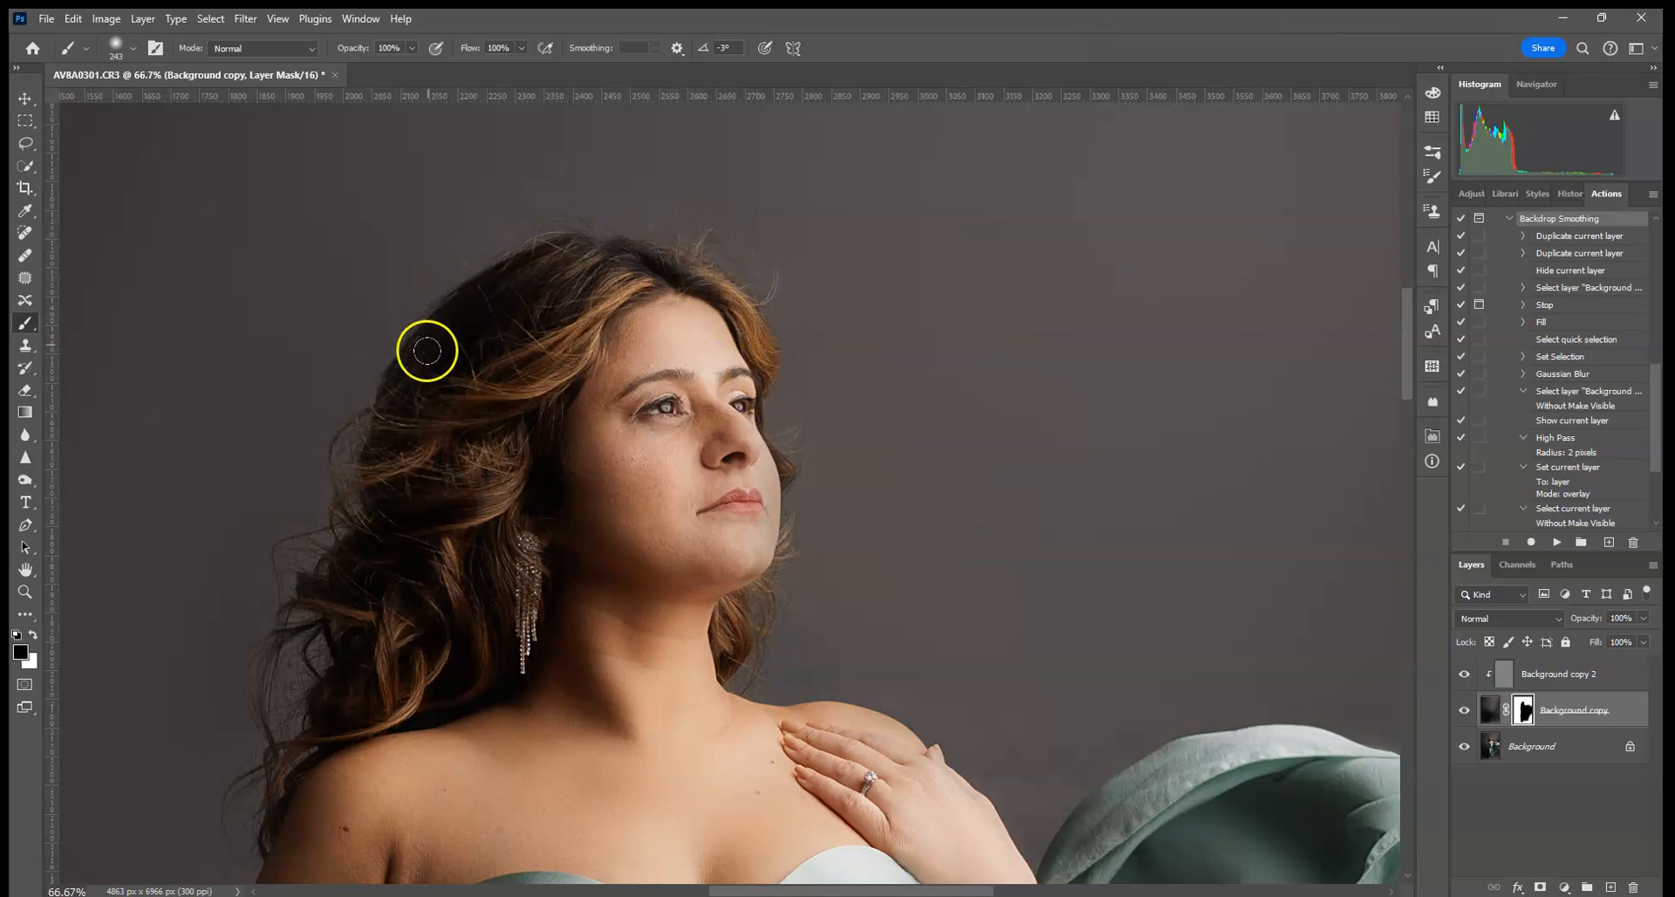
click(464, 408)
drag(571, 299, 413, 490)
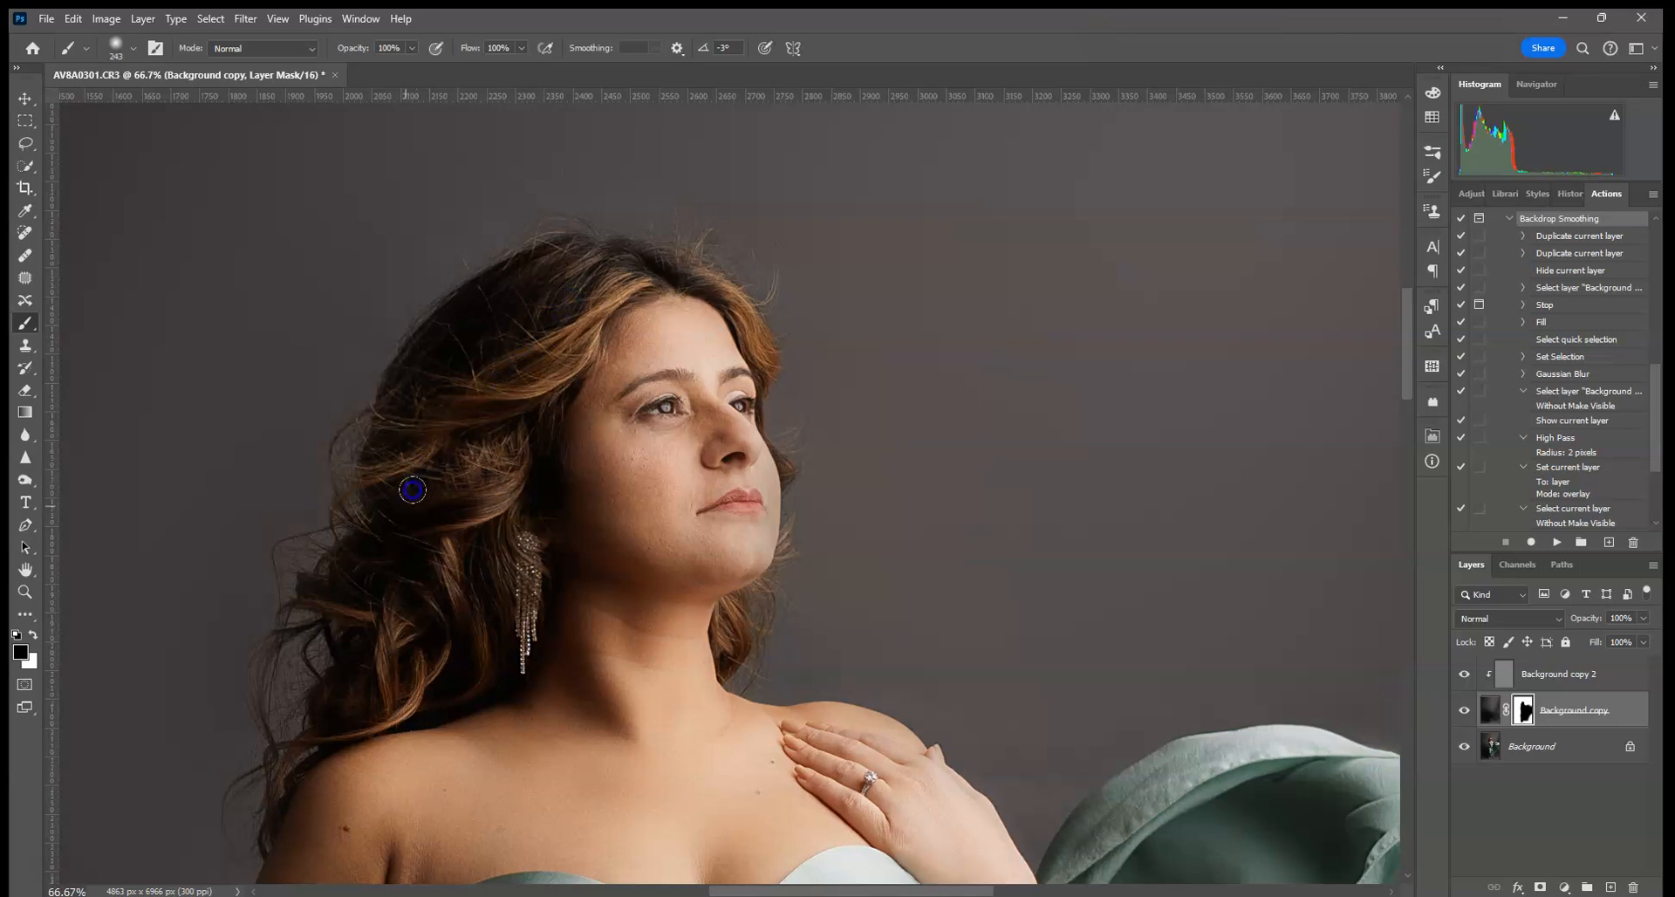
drag(312, 636, 317, 777)
mouse_move(398, 851)
mouse_down()
mouse_move(636, 587)
mouse_move(741, 504)
mouse_move(694, 357)
mouse_up()
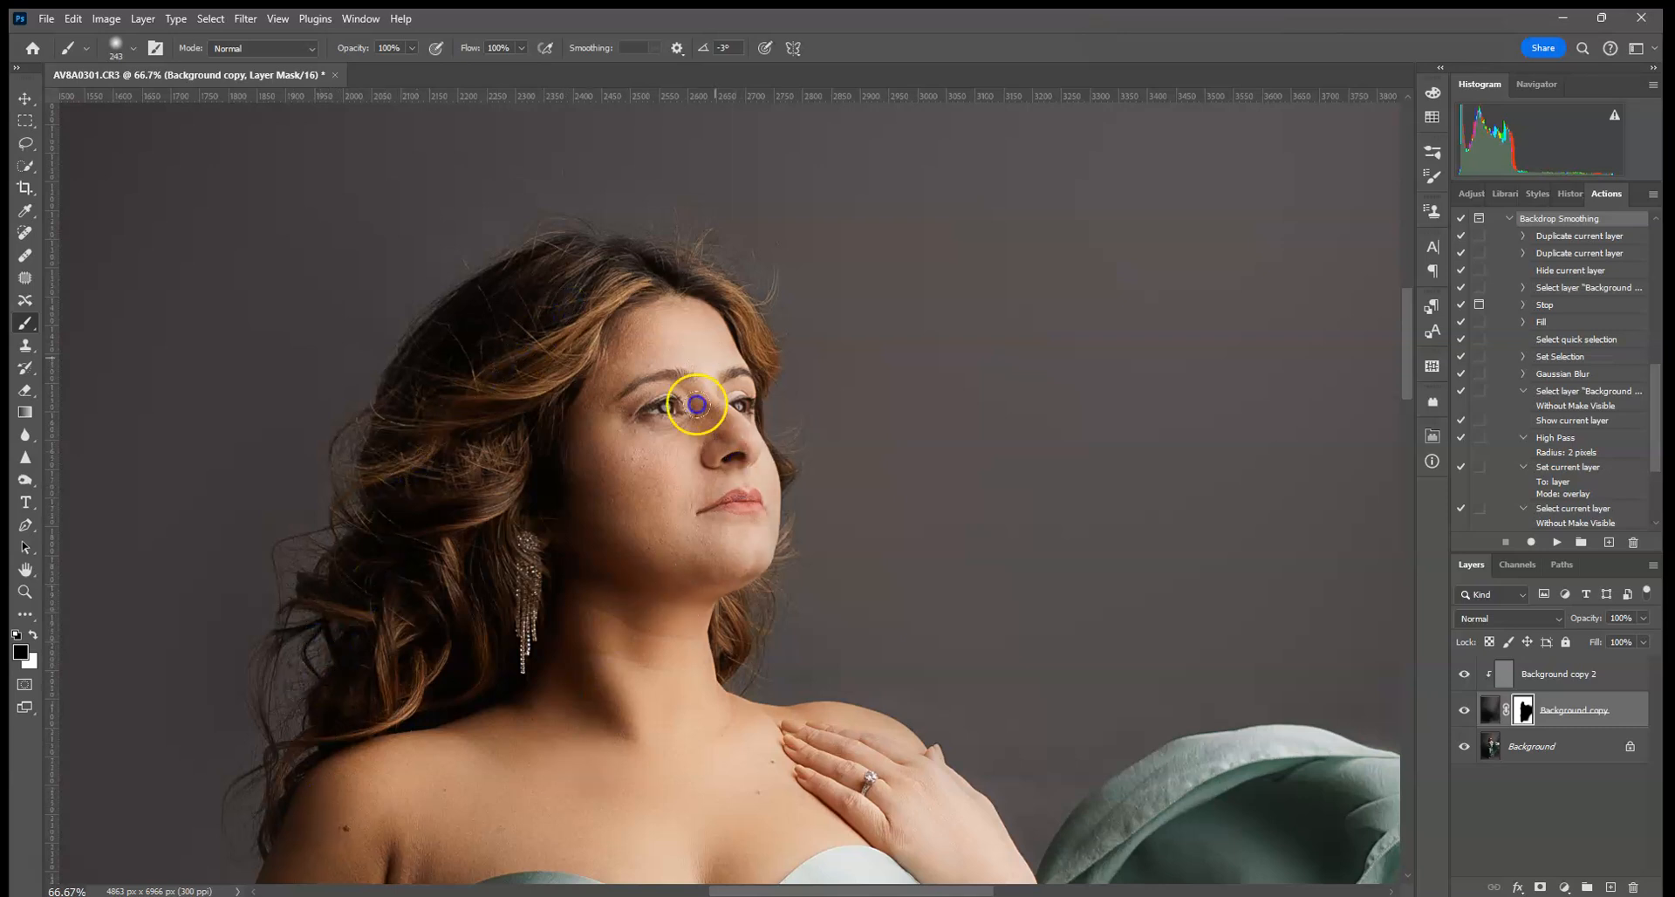
- Pan down the dress to unblur the standing foot, then fit the whole image
drag(767, 756, 693, 271)
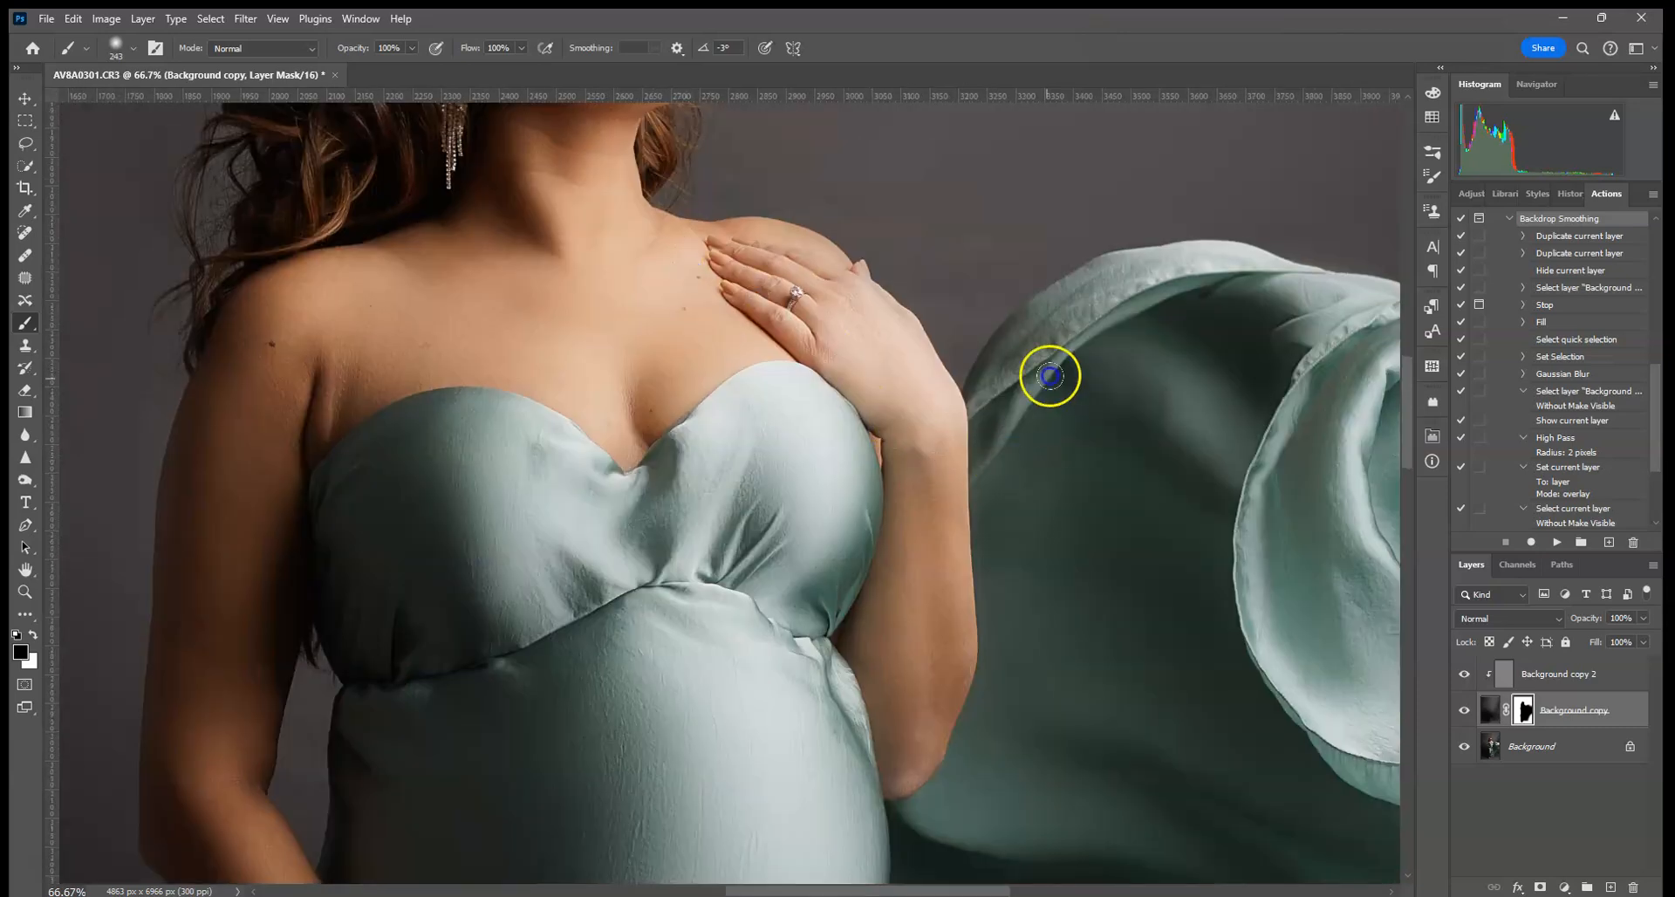
drag(1268, 392, 686, 325)
drag(1073, 421, 568, 239)
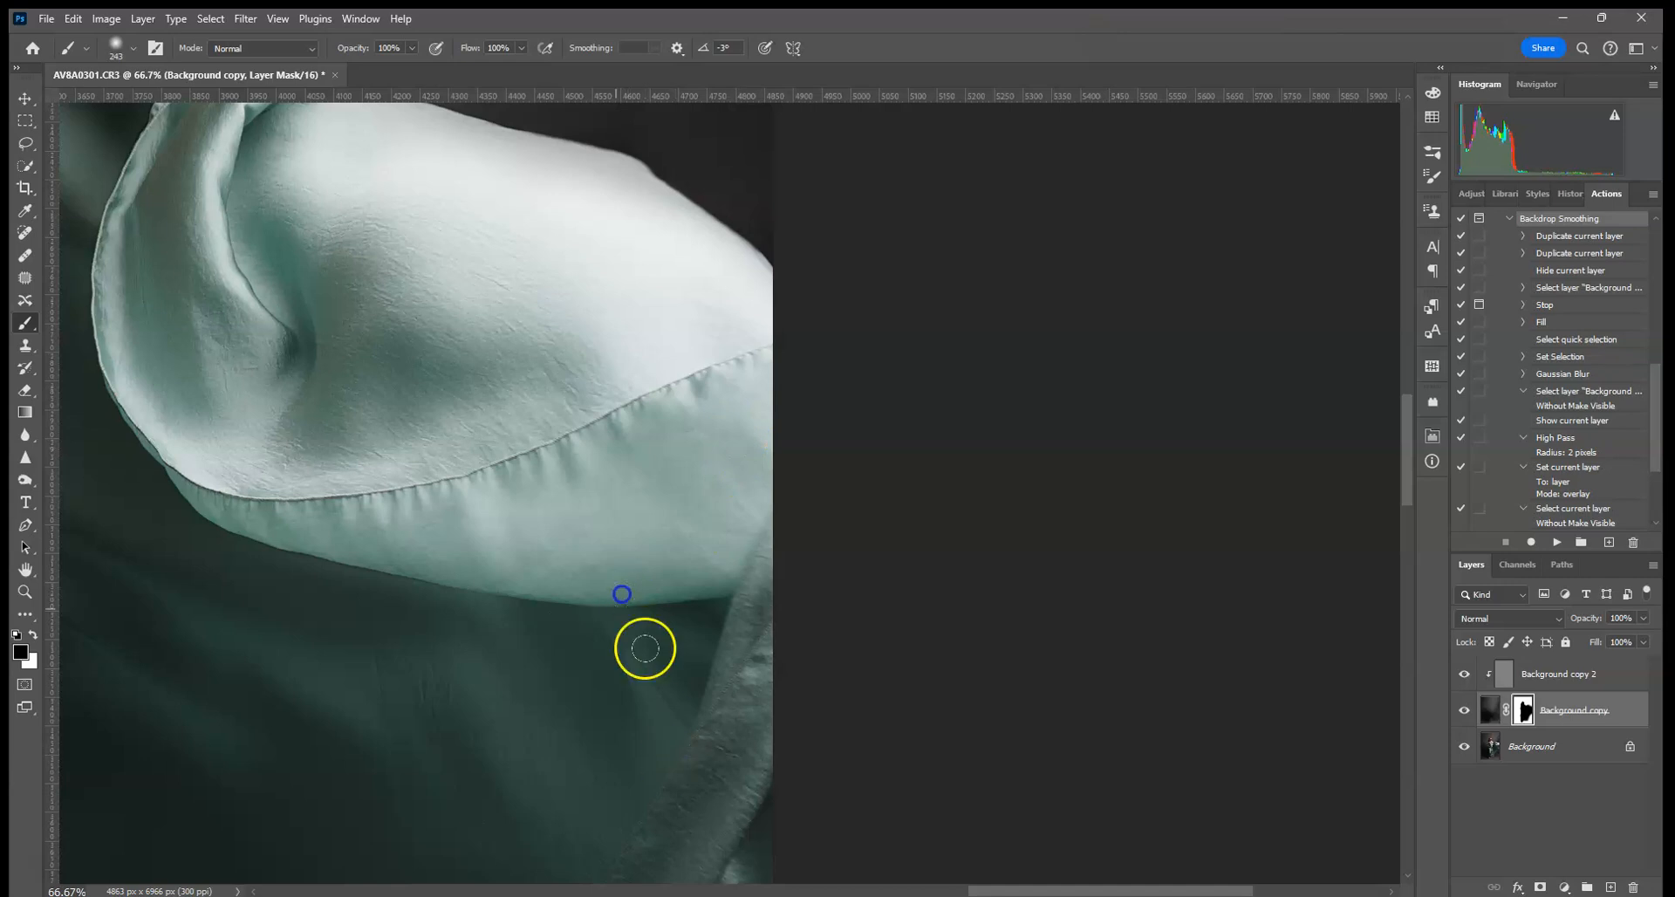
drag(649, 665, 730, 127)
drag(613, 511, 740, 206)
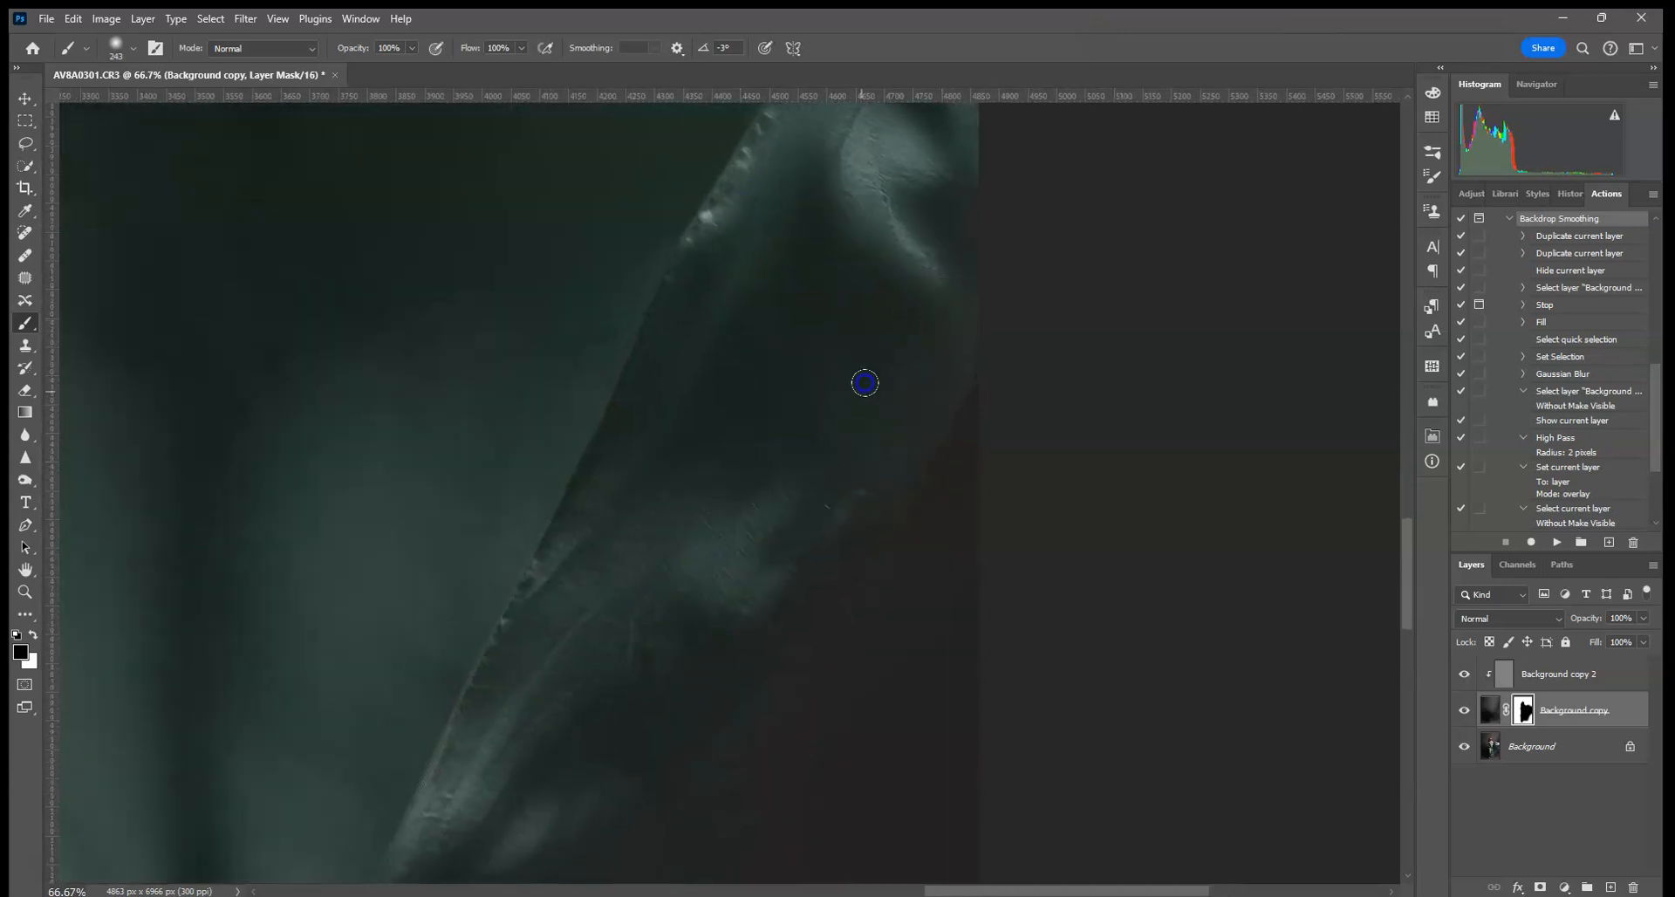
drag(510, 802, 834, 342)
drag(683, 573, 830, 362)
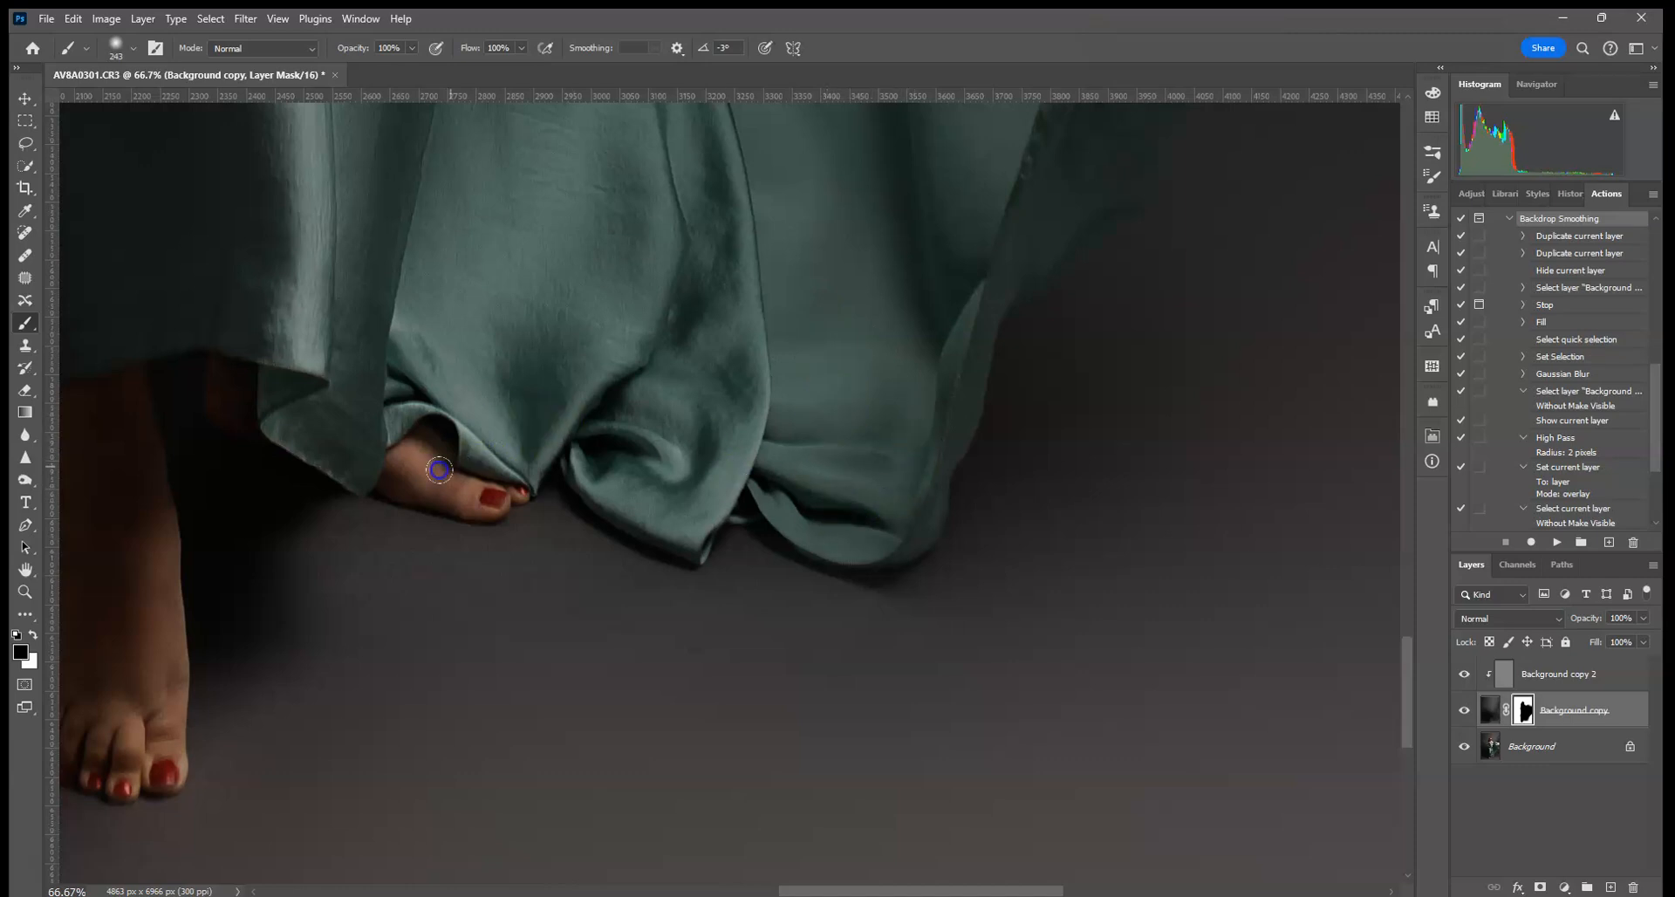
drag(325, 450, 905, 405)
click(728, 666)
drag(687, 166, 707, 649)
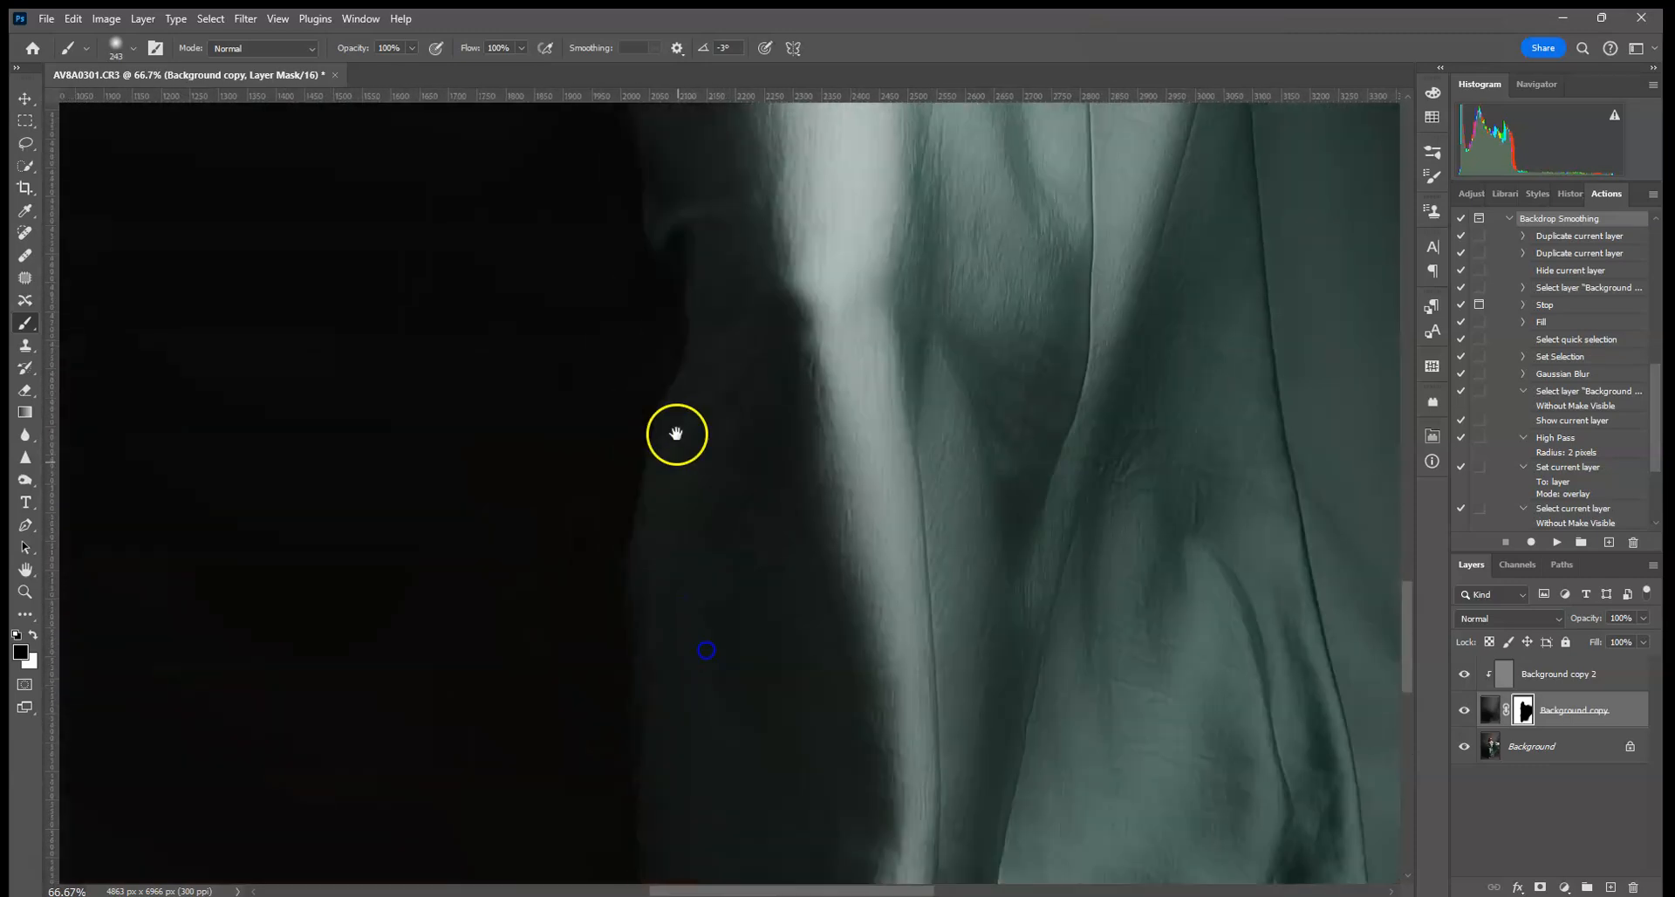
drag(677, 434, 709, 631)
drag(681, 194, 719, 550)
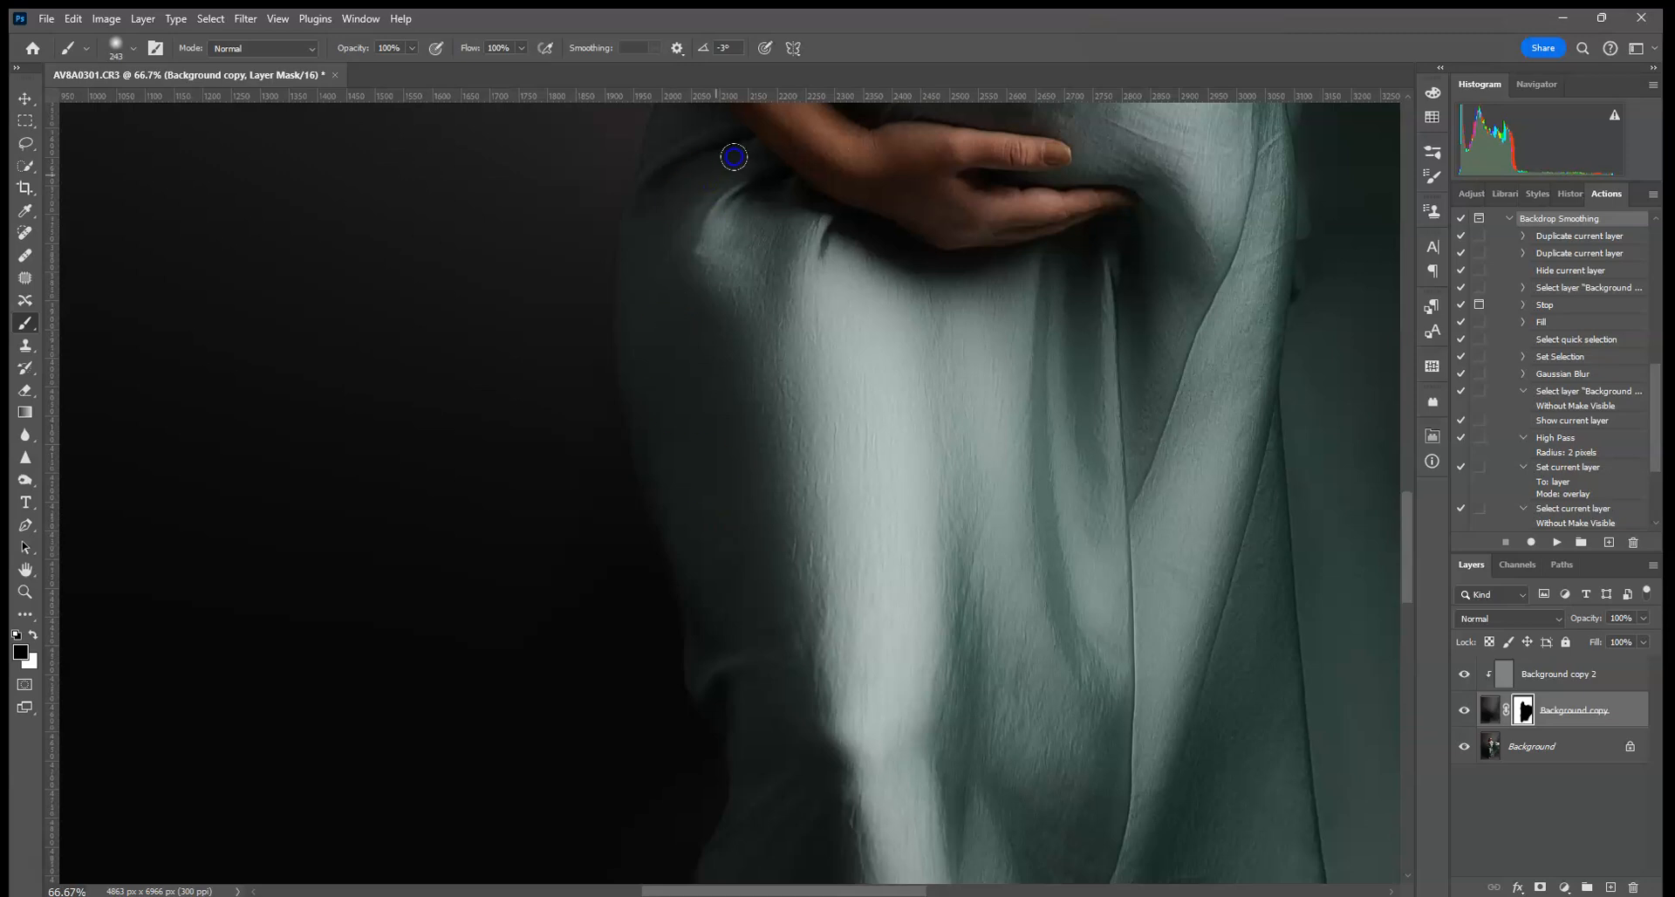
drag(734, 157, 767, 516)
drag(553, 131, 608, 391)
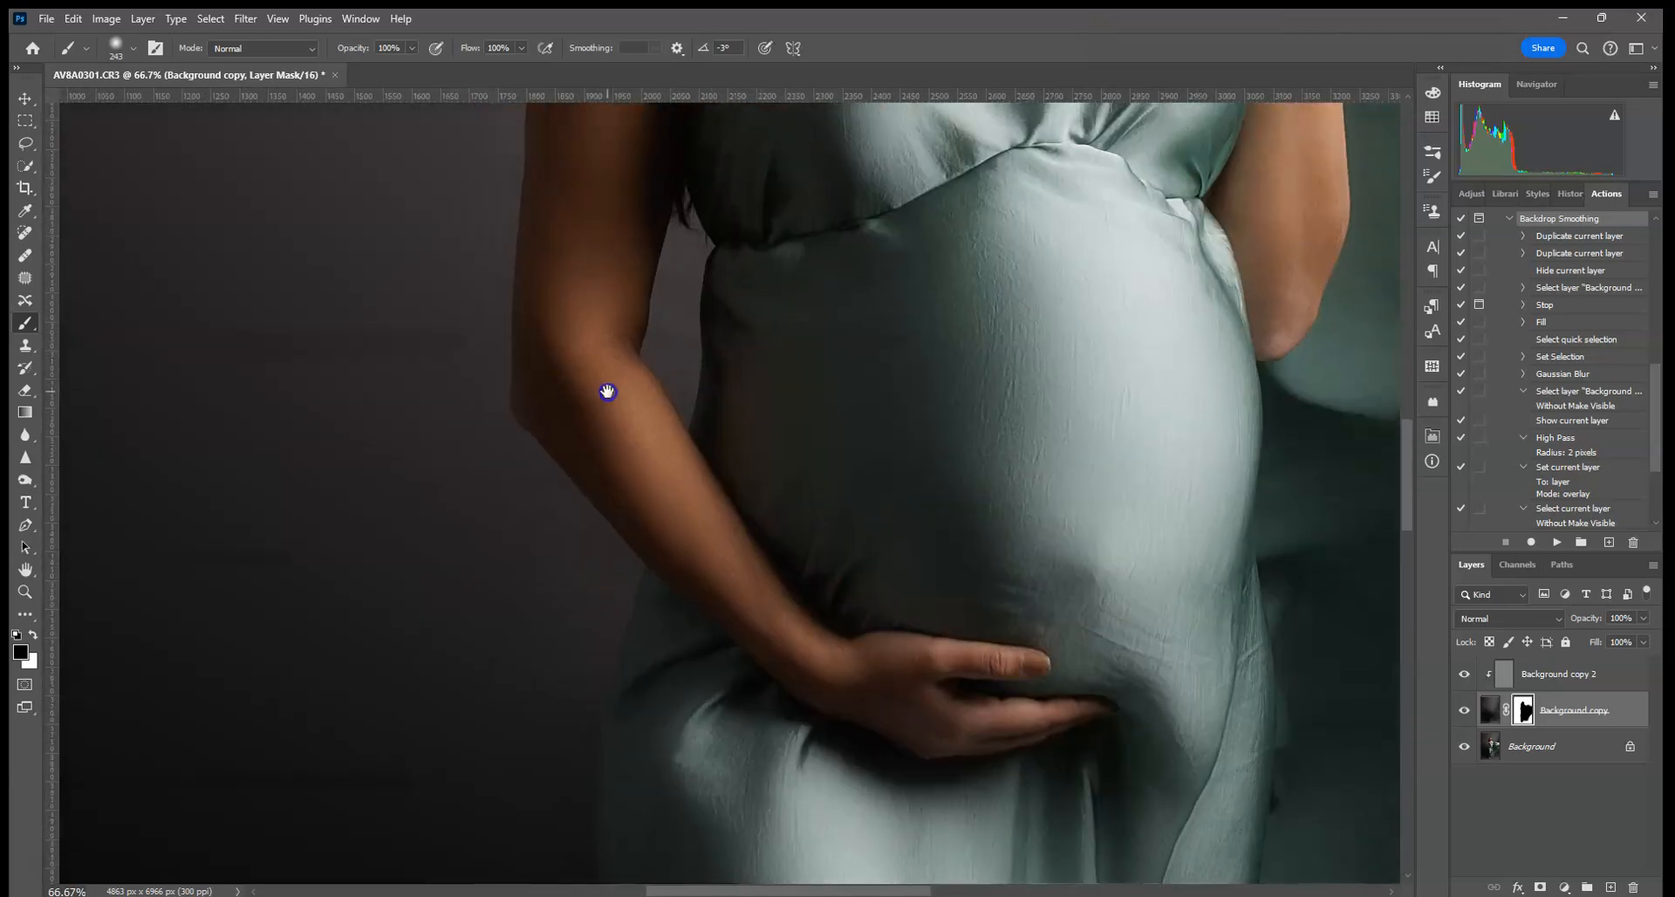
drag(589, 158, 599, 414)
drag(598, 262, 590, 370)
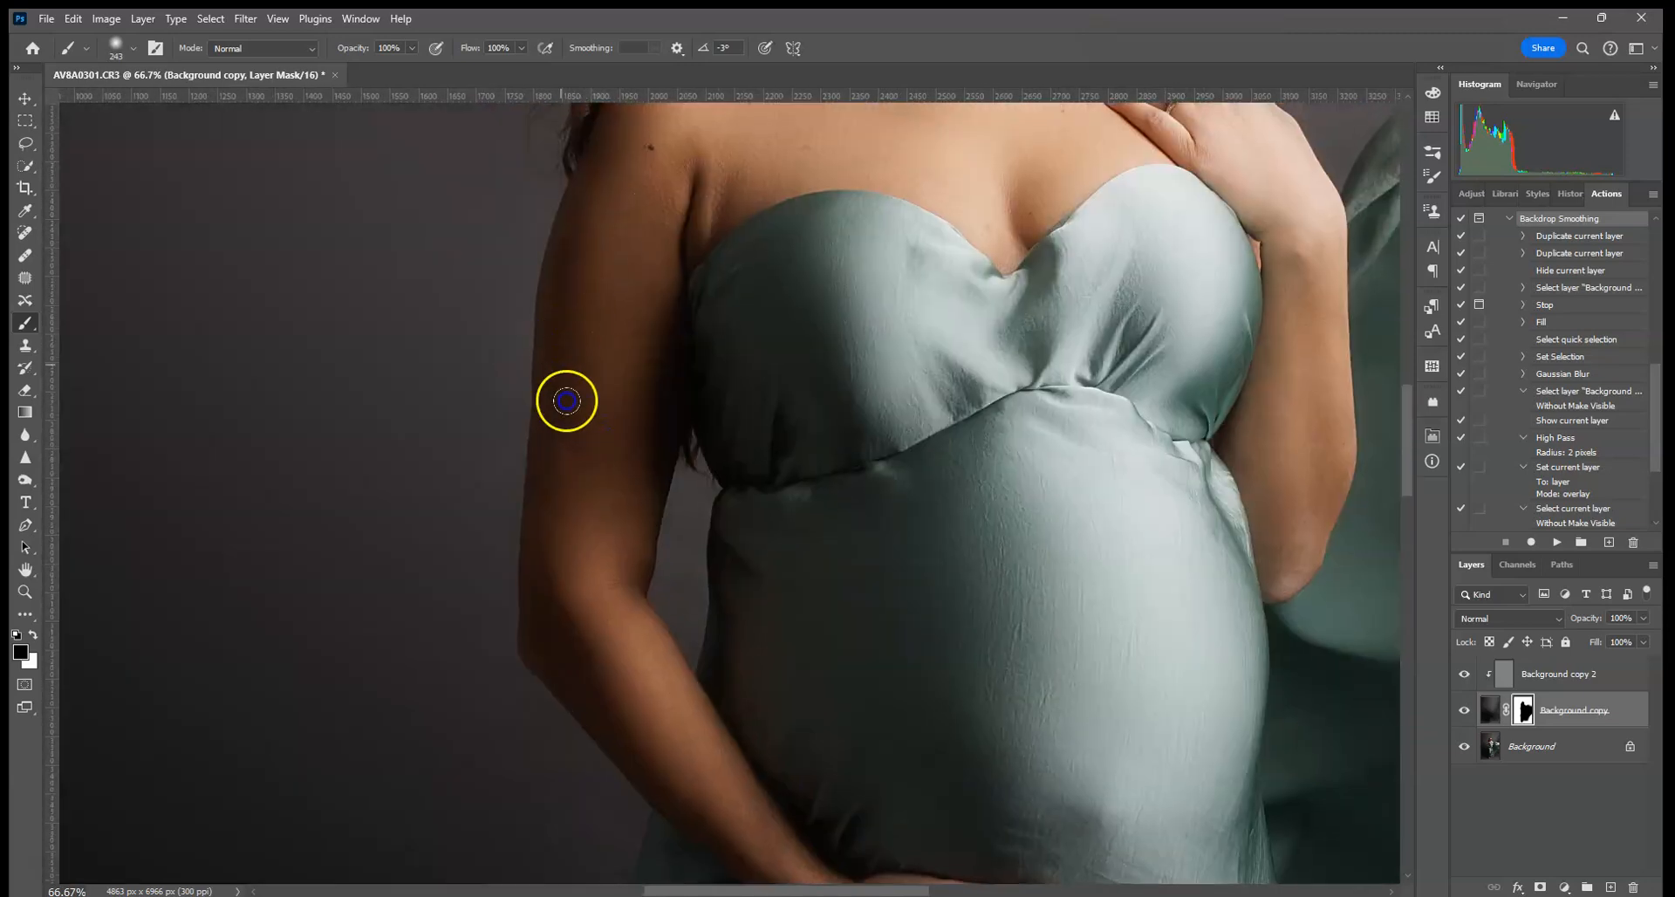
drag(649, 265, 631, 411)
key(ctrl+0)
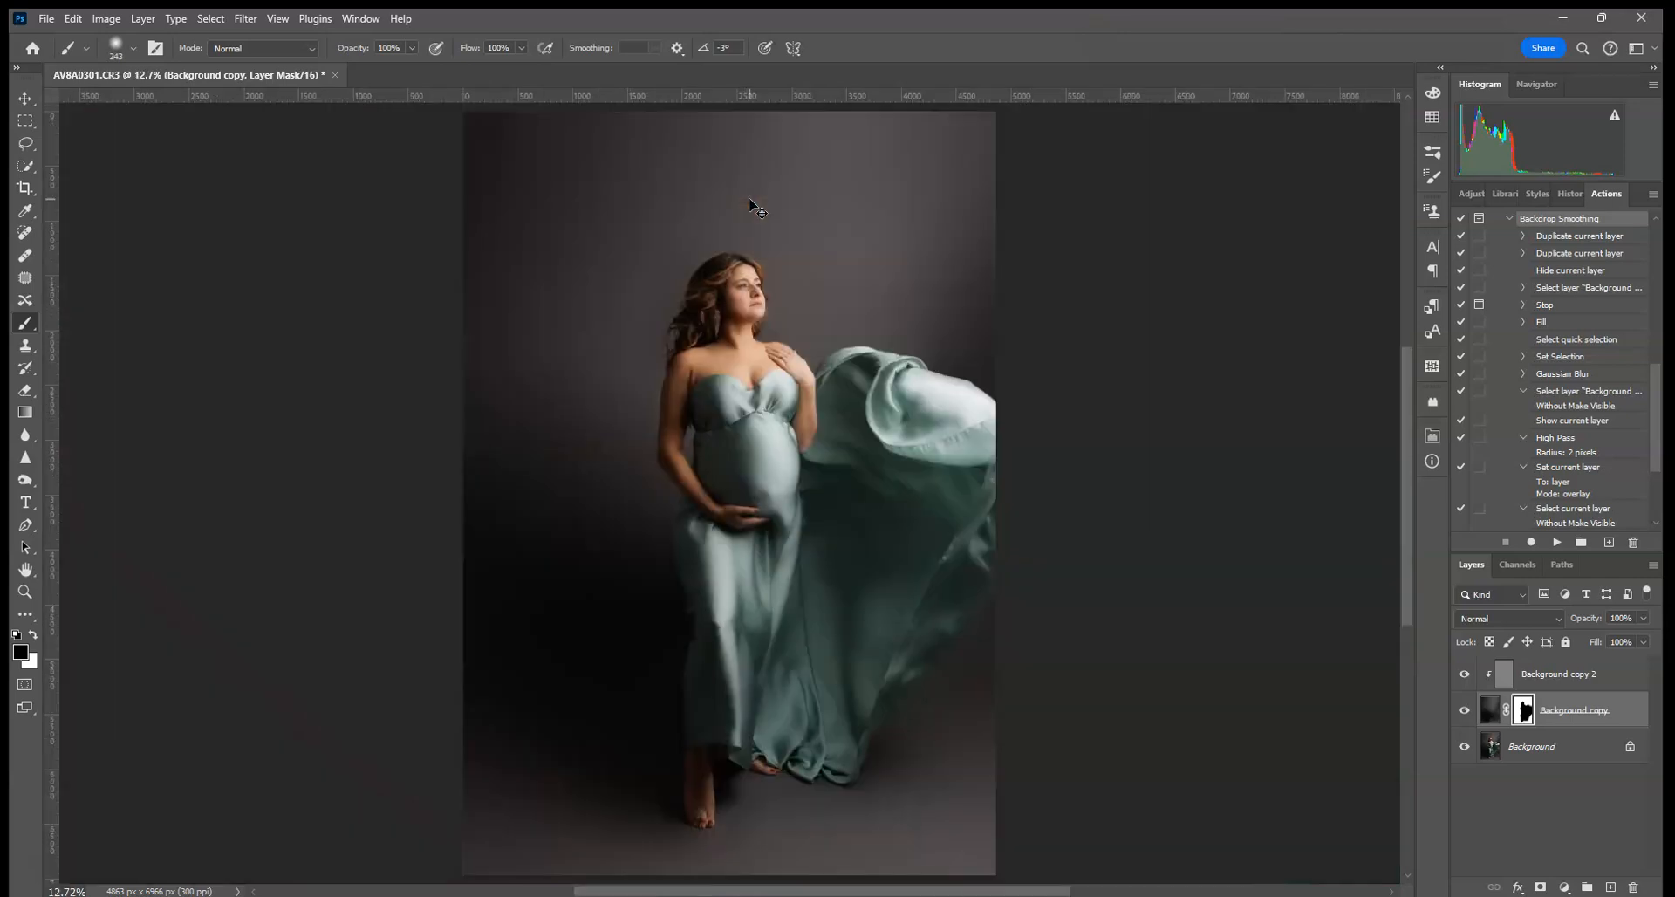
click(1644, 618)
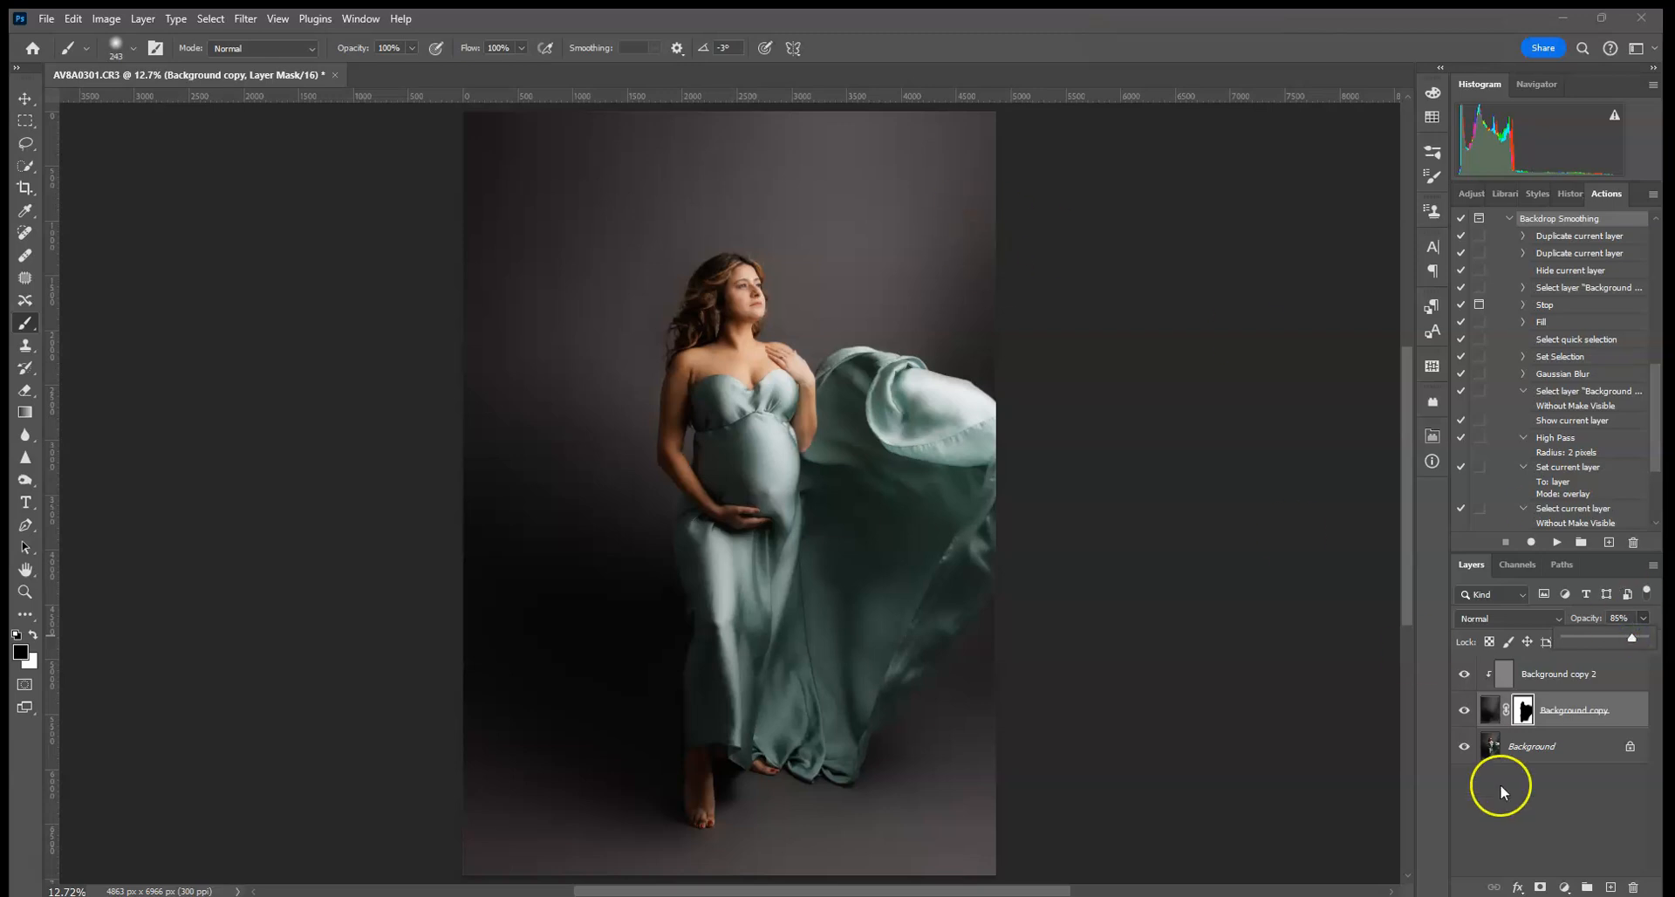
click(1557, 757)
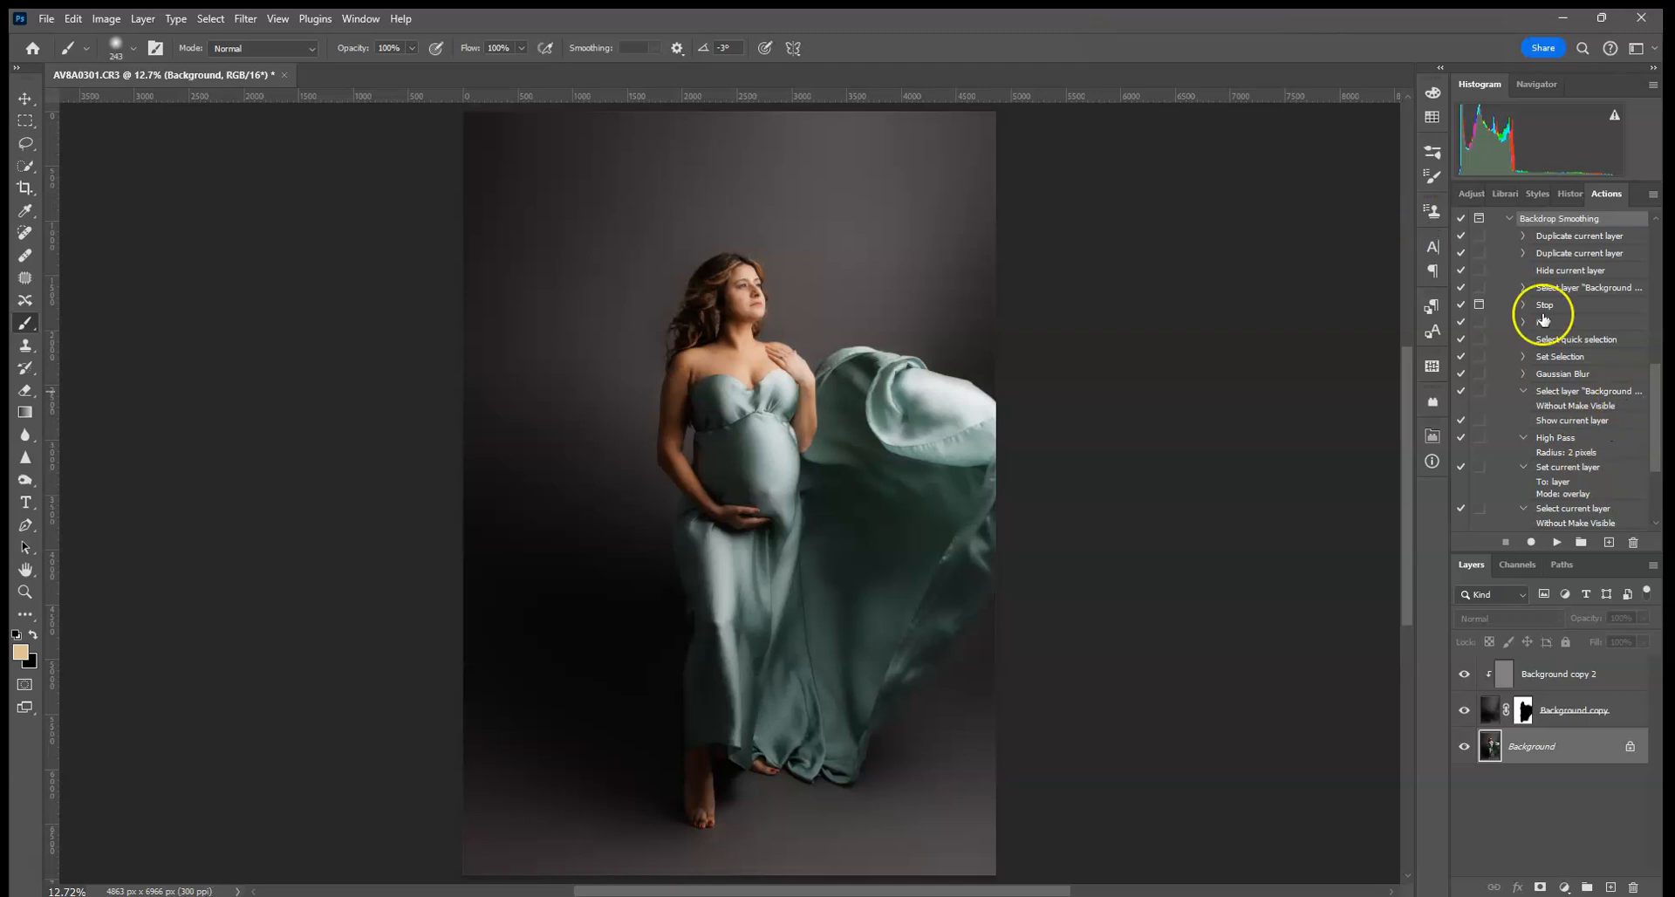
click(1490, 713)
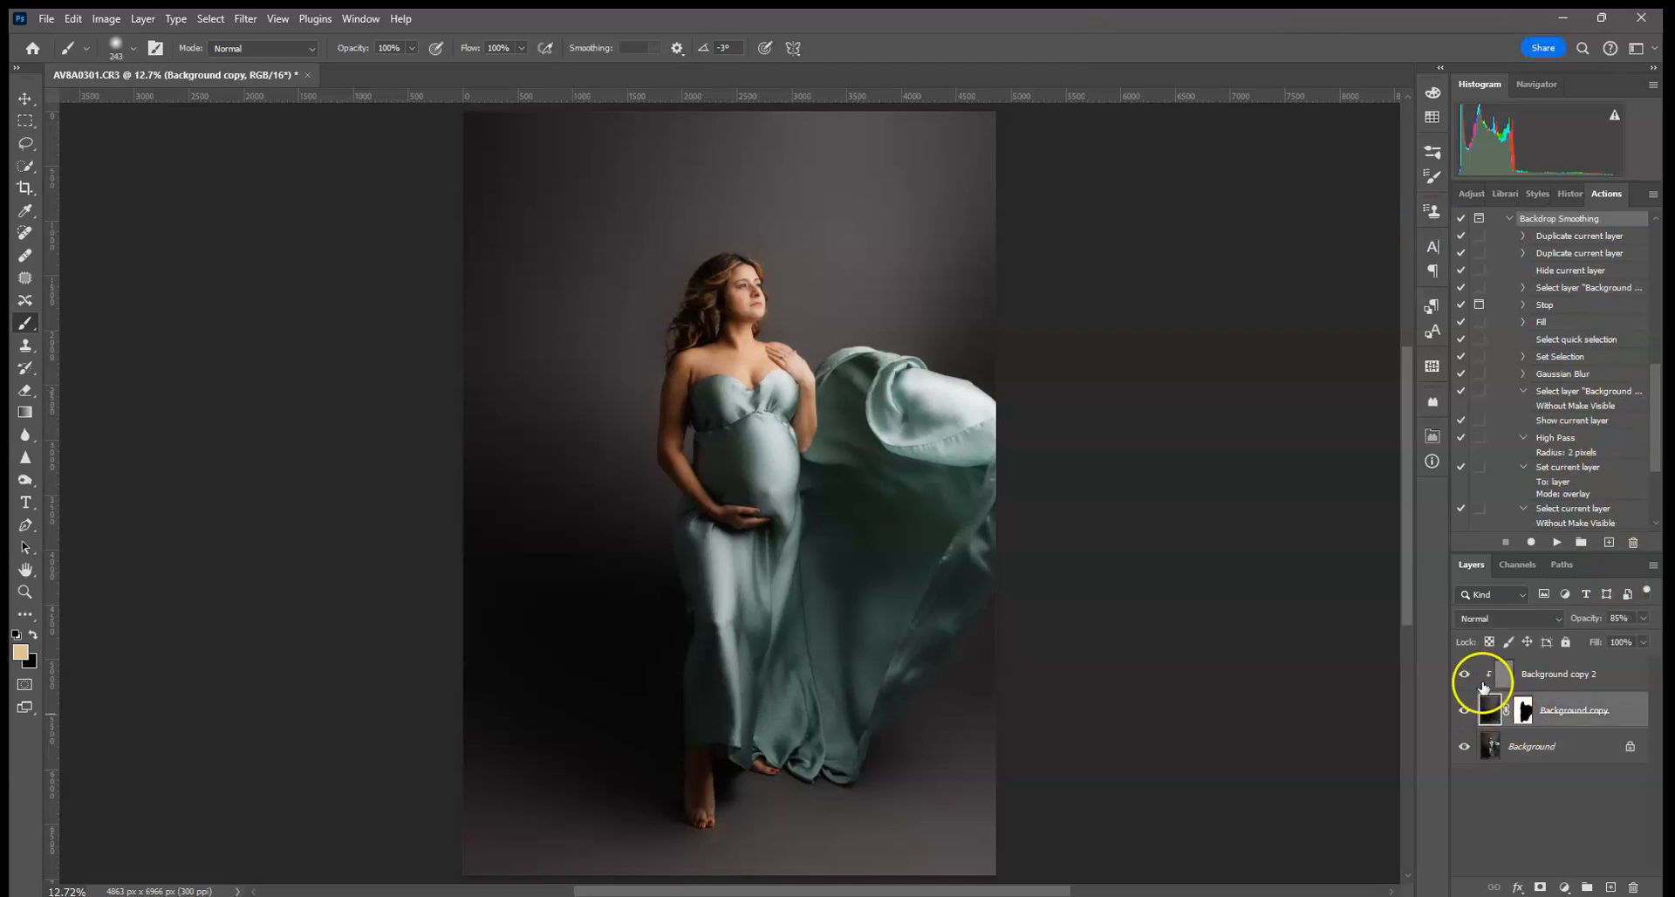
- Apply Add Noise at 2% Uniform, then zoom in on the face to inspect it
click(244, 19)
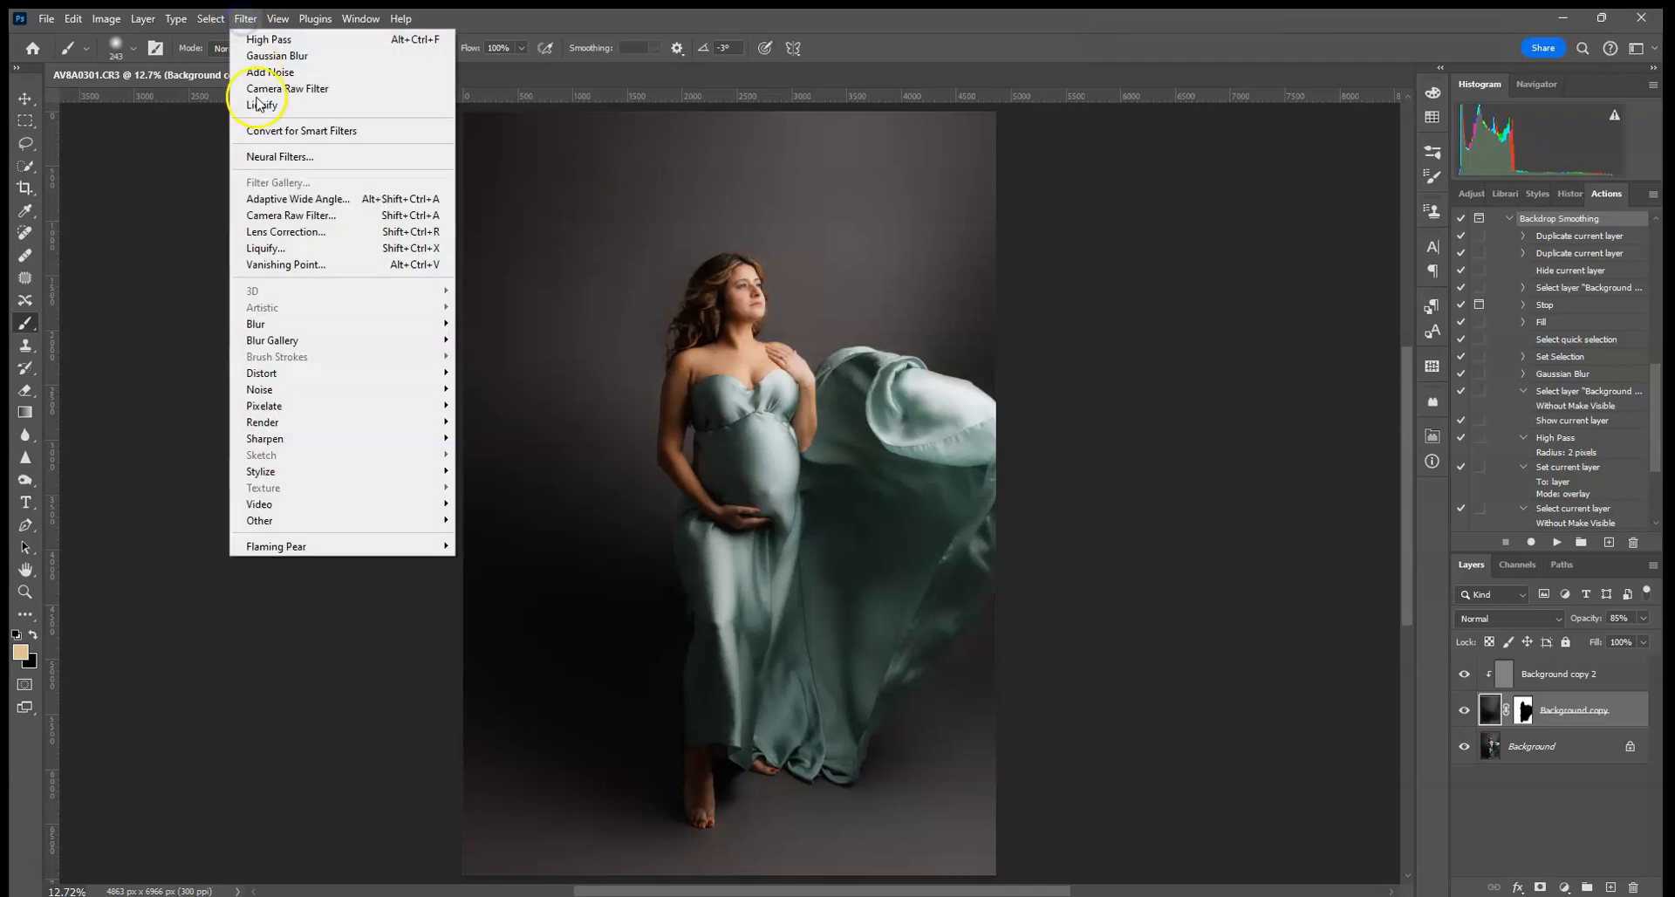
mouse_move(305, 389)
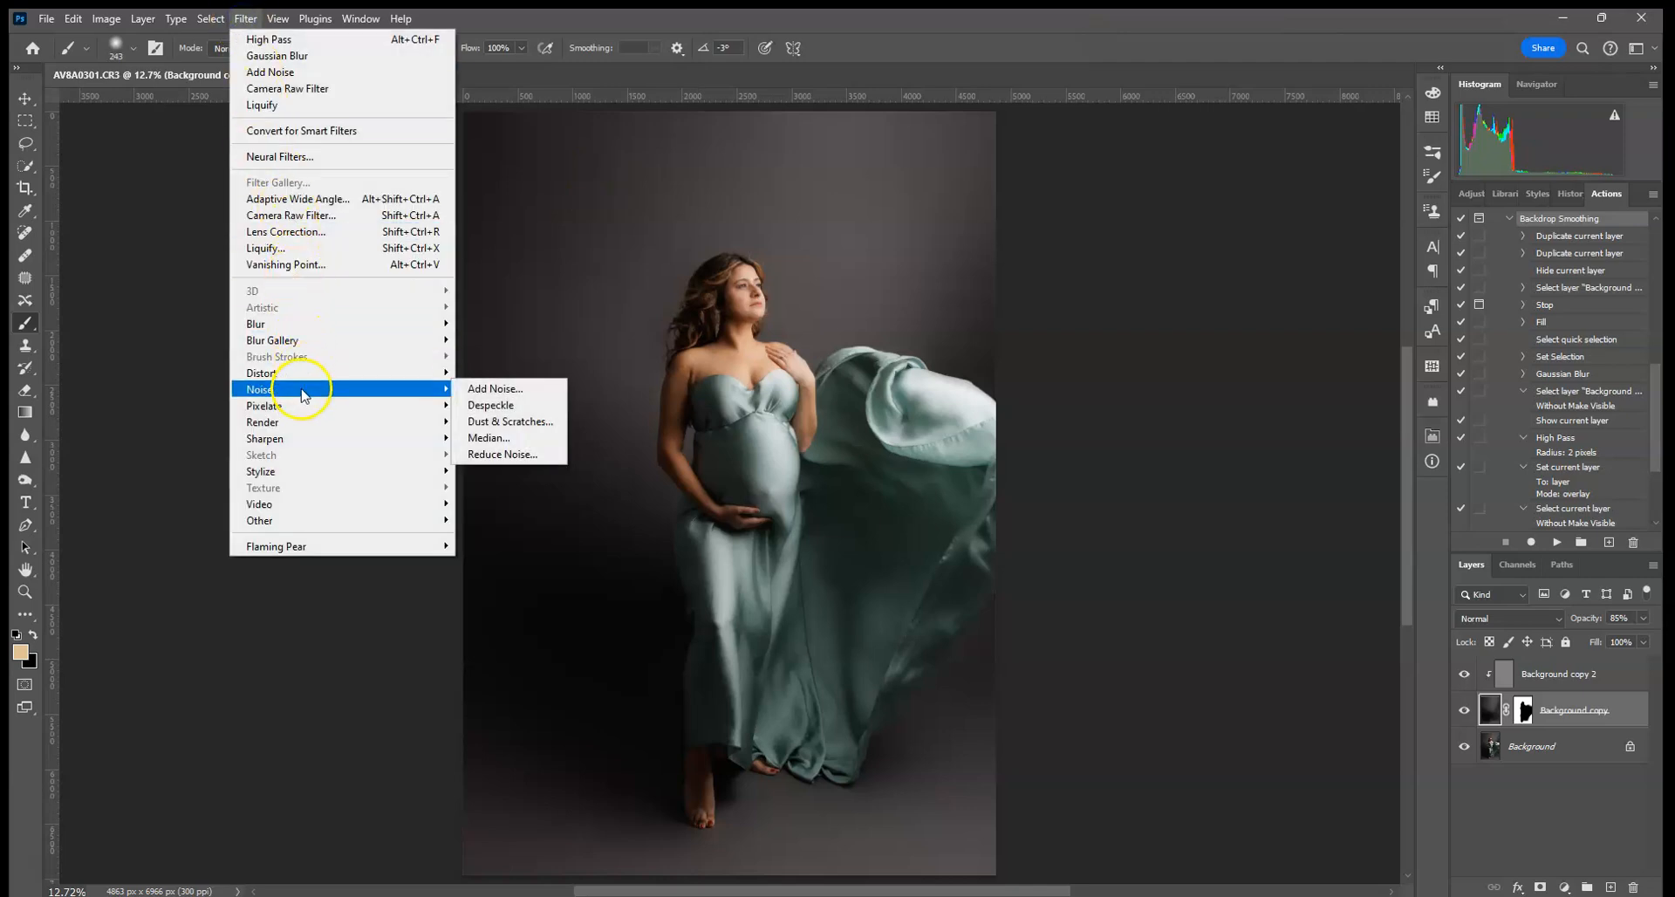
click(486, 389)
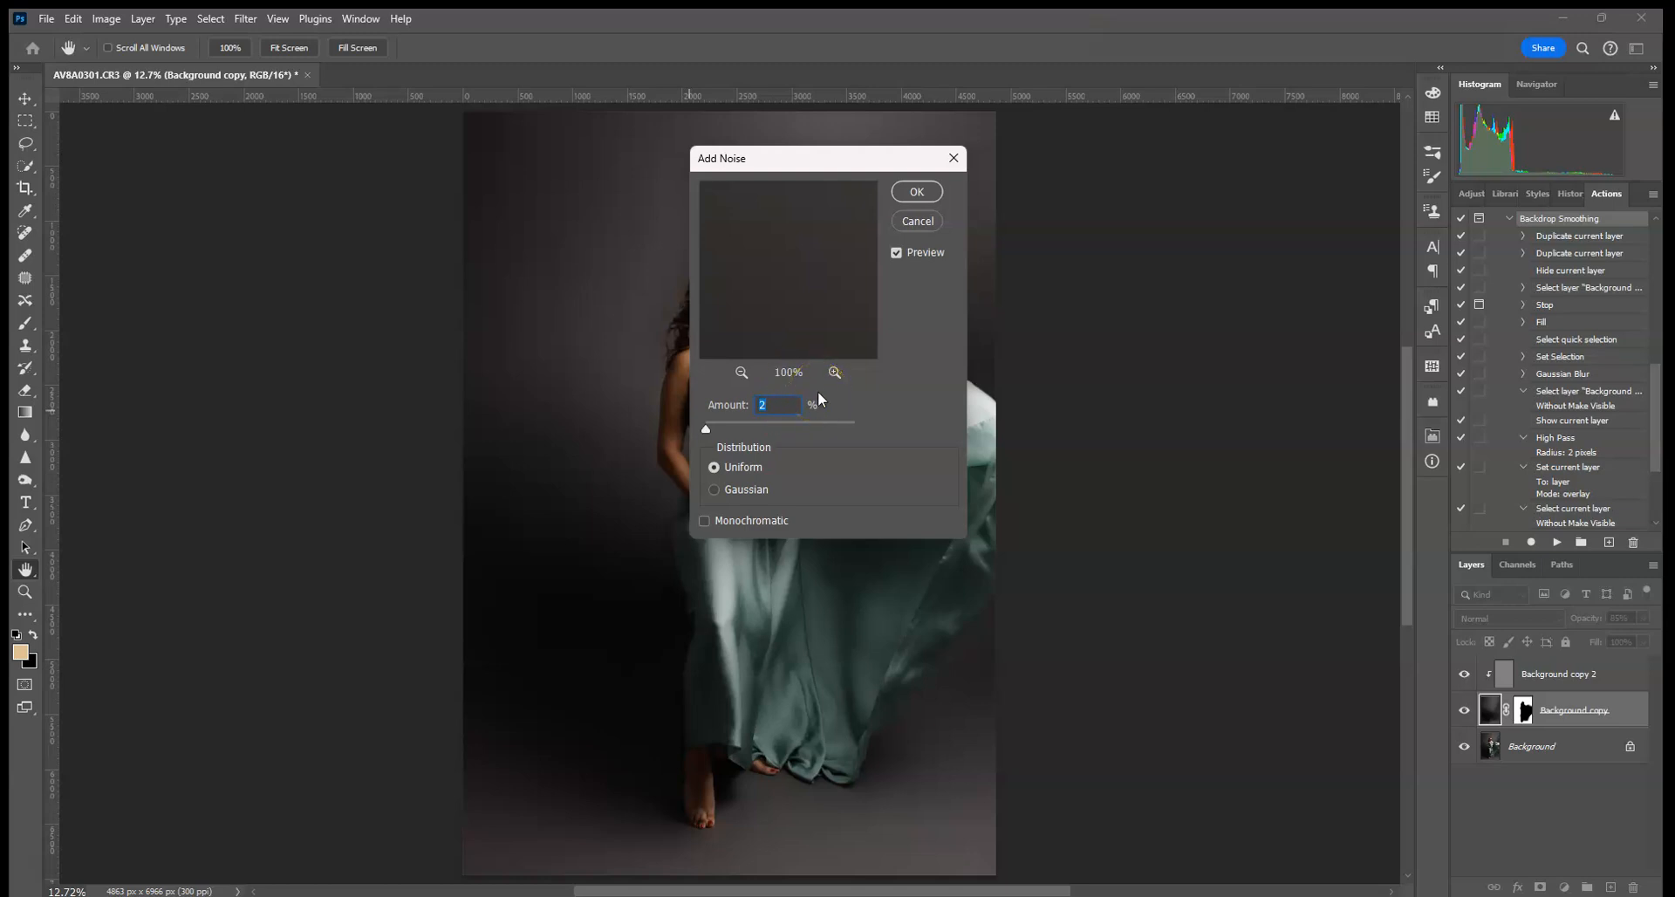
click(916, 191)
key(b)
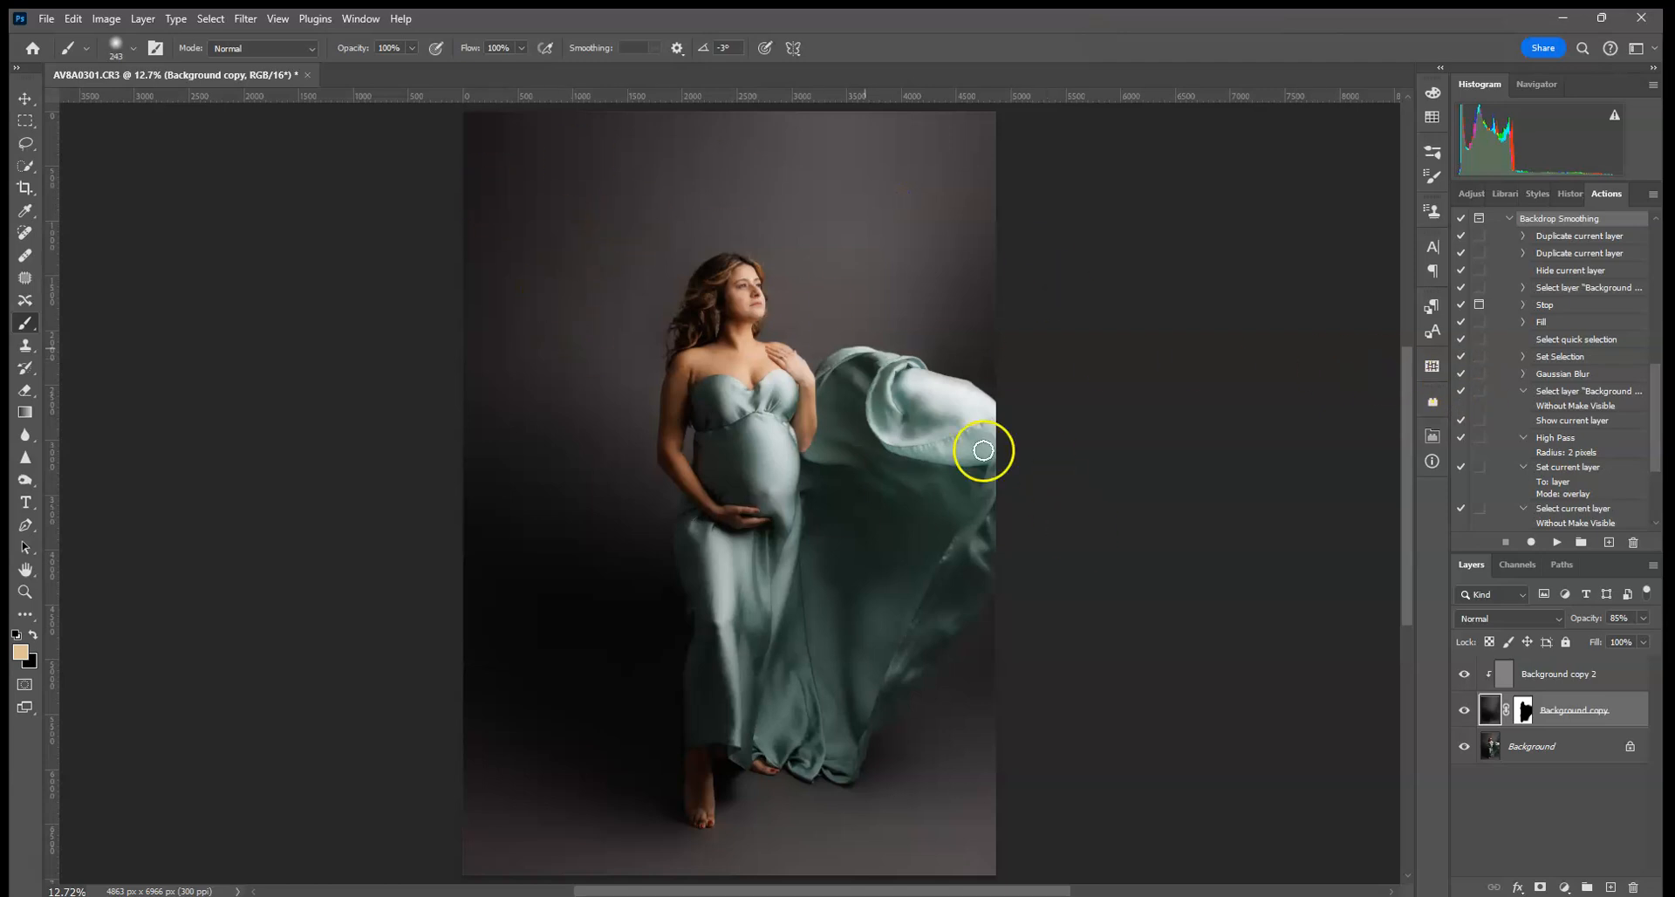
key(ctrl+plus)
key(ctrl+plus)
key(ctrl+plus)
key(ctrl+plus)
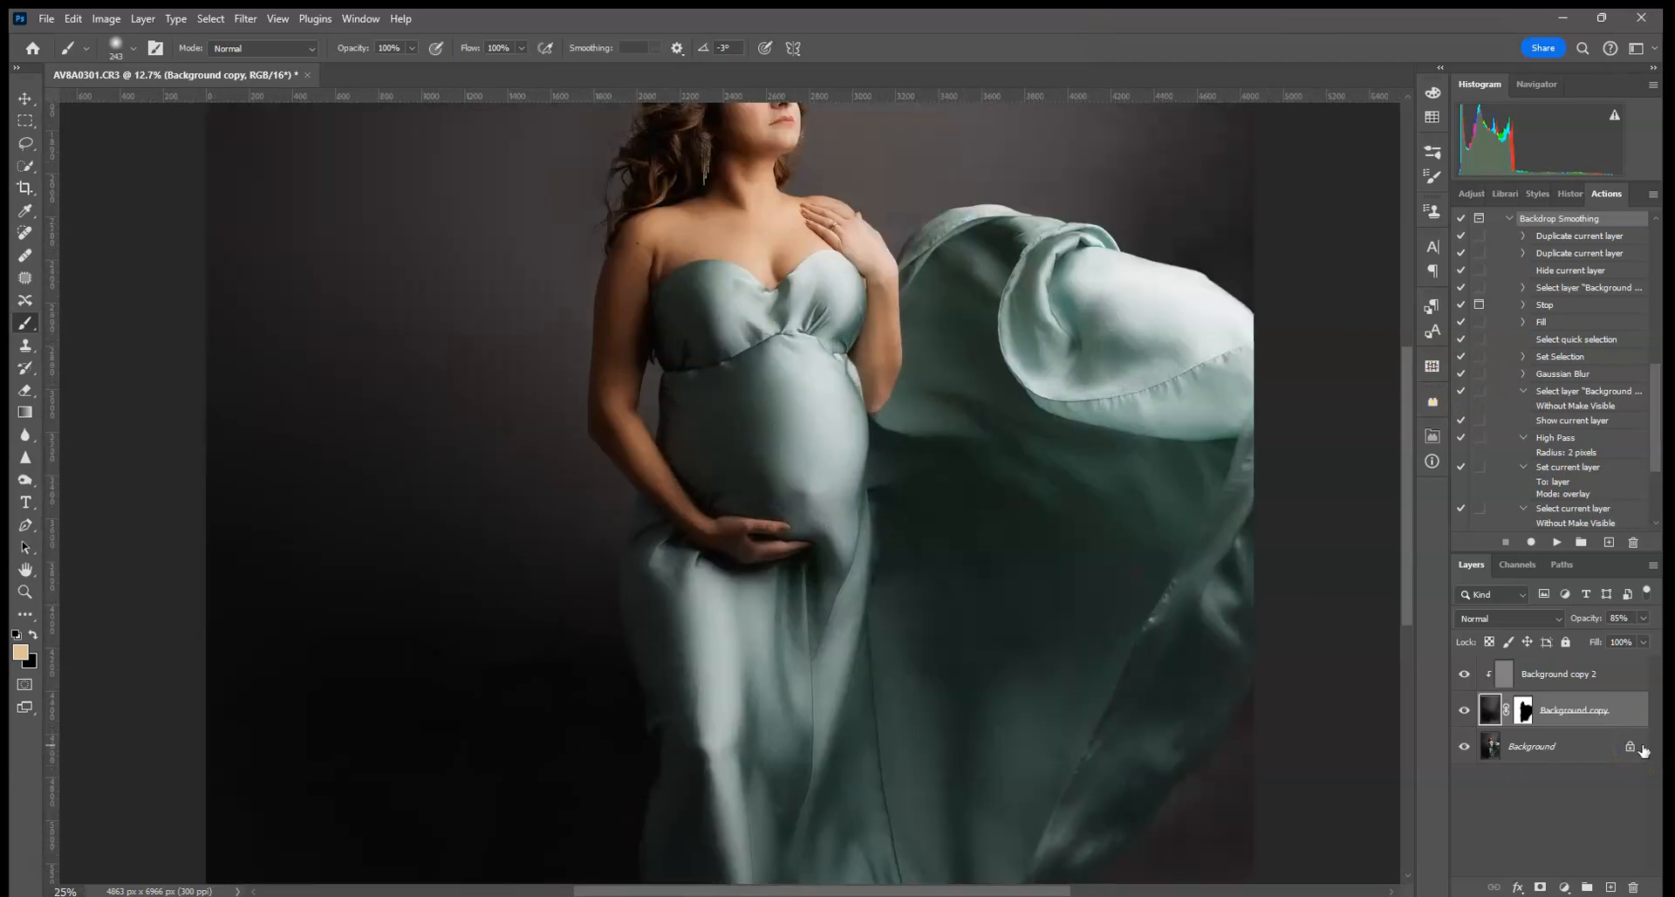
drag(480, 442, 711, 697)
scroll(637, 456, up, 10)
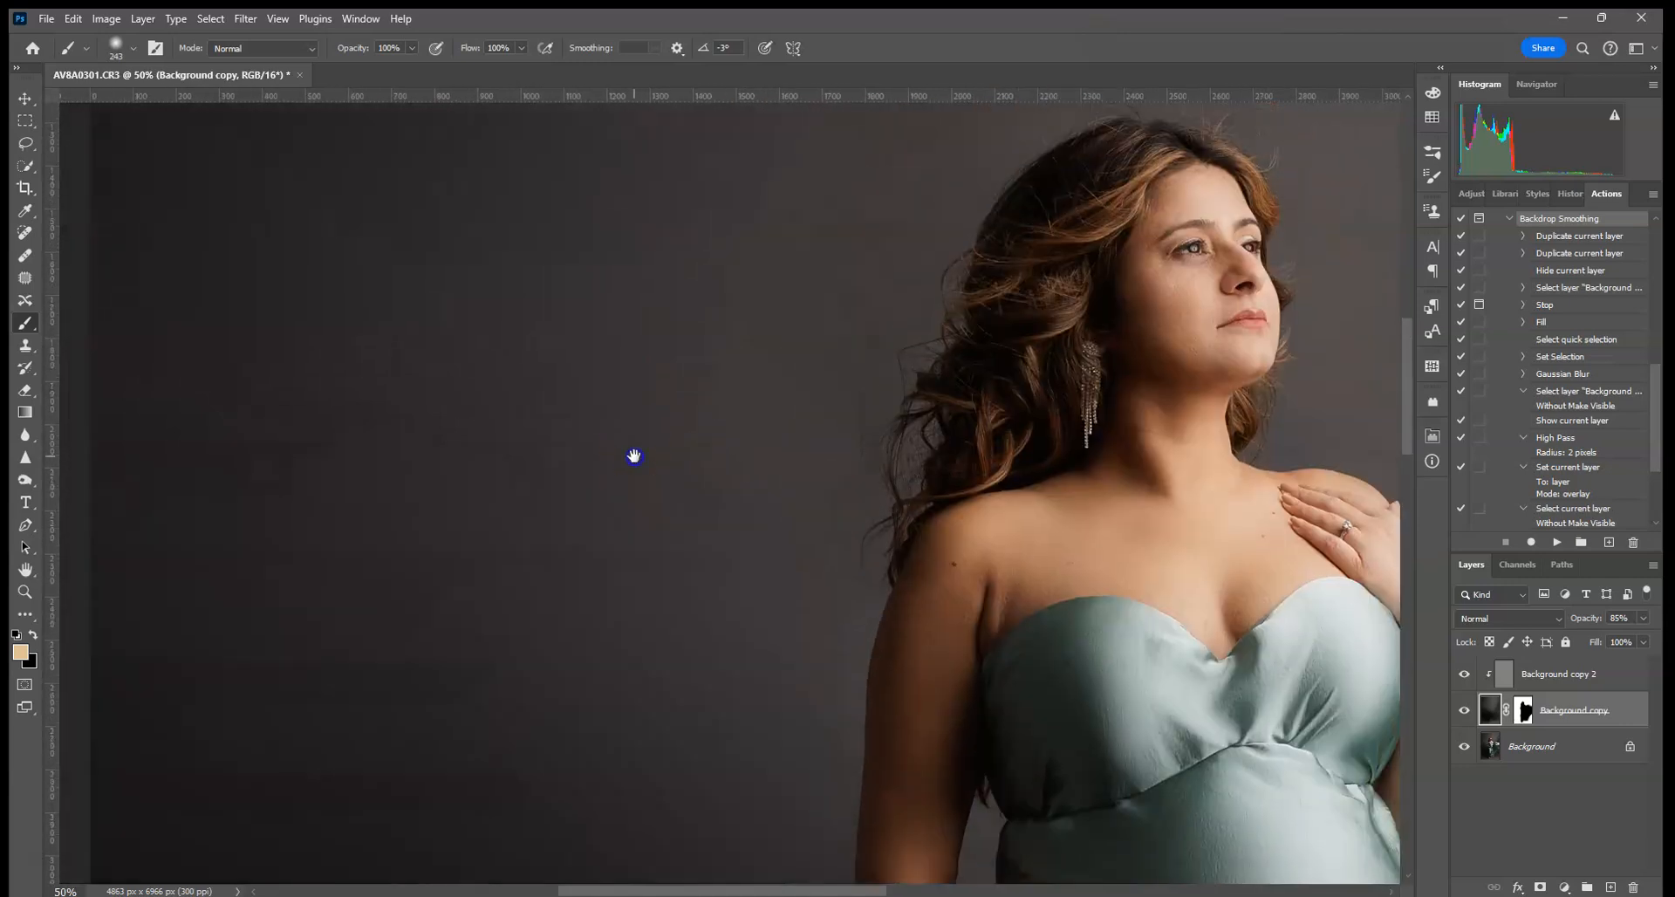
key(ctrl+minus)
key(ctrl+minus)
key(ctrl+minus)
key(ctrl+minus)
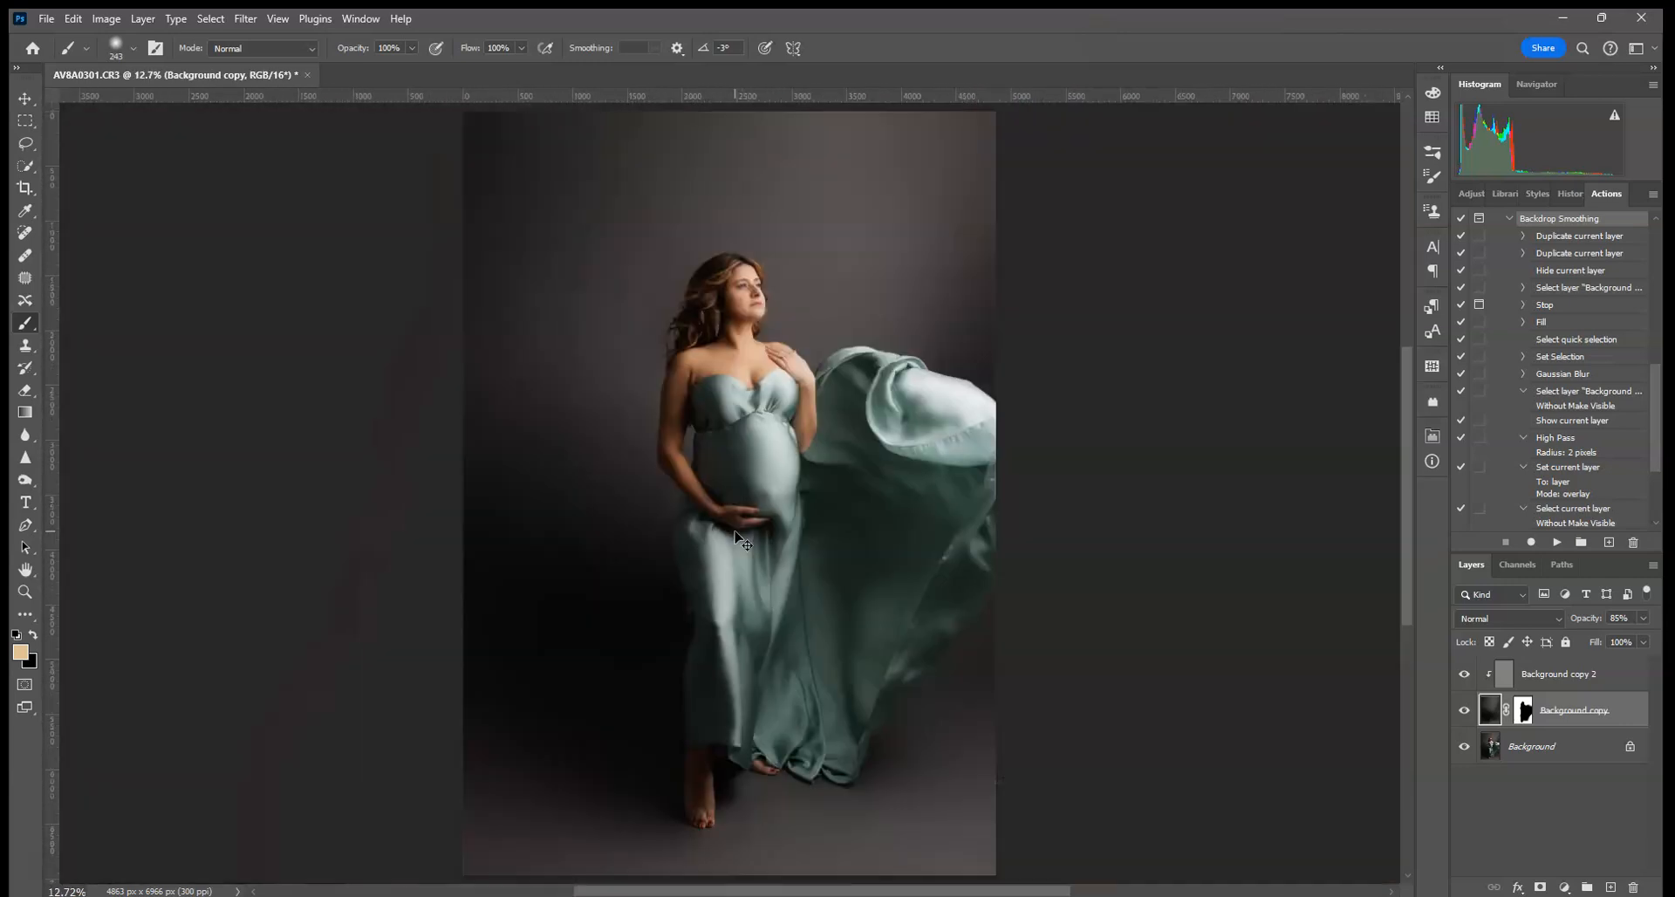
click(72, 19)
- Undo Add Noise and flatten the image to one Background layer
click(85, 39)
click(1540, 742)
right_click(1546, 747)
click(1568, 720)
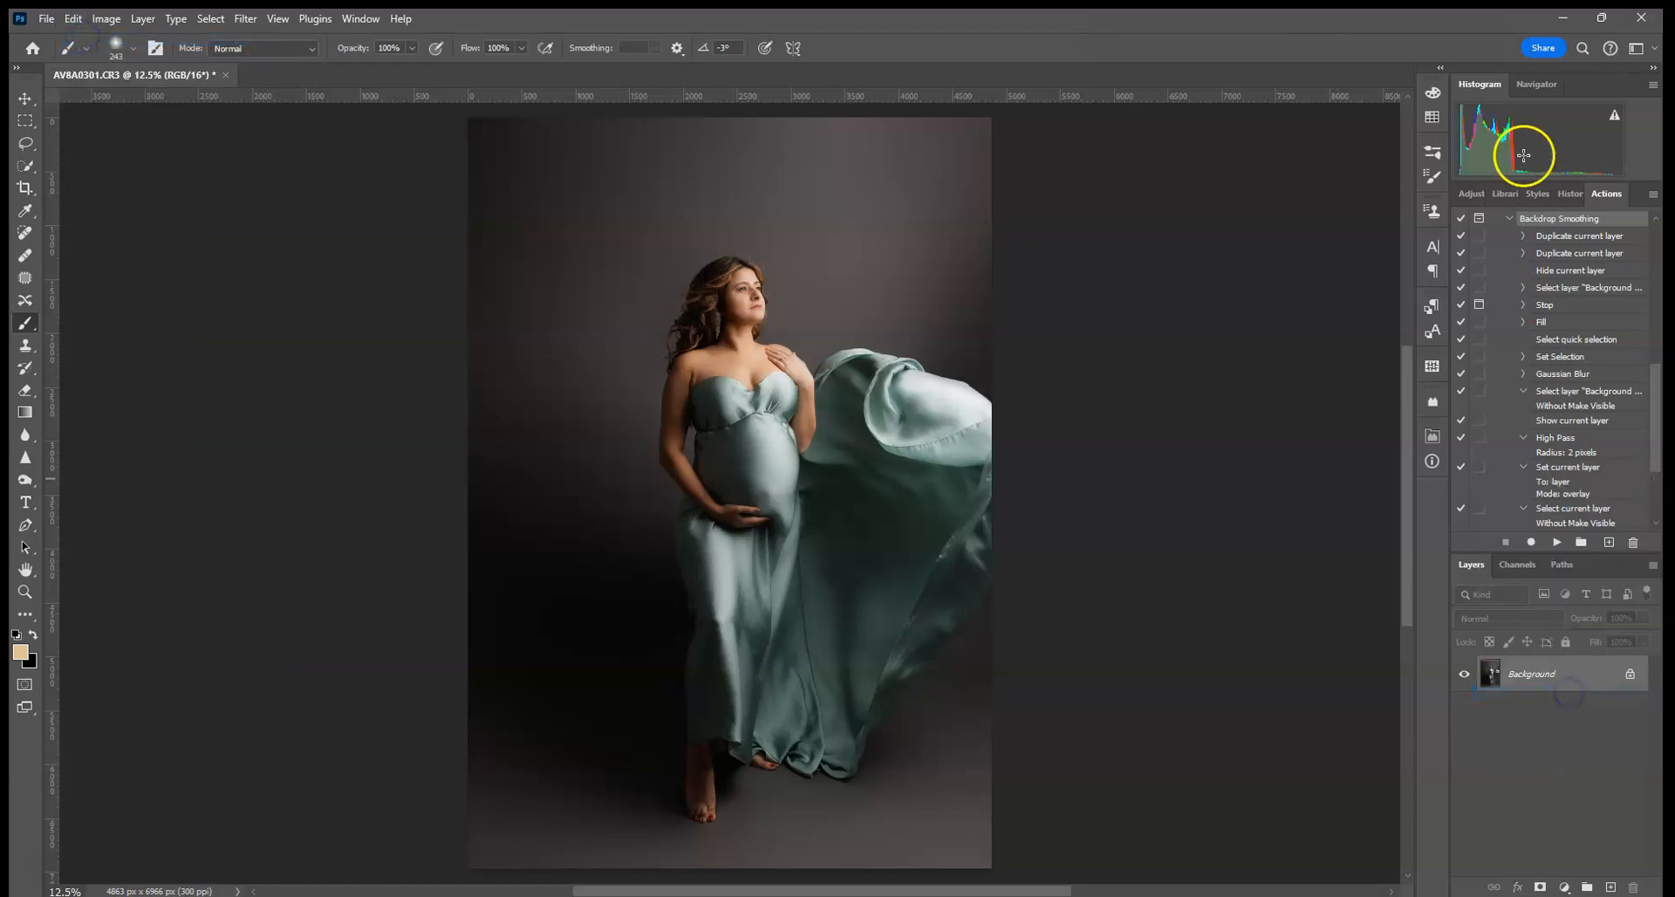
- Play the Bye Bye Banding action from the Actions panel
click(1511, 219)
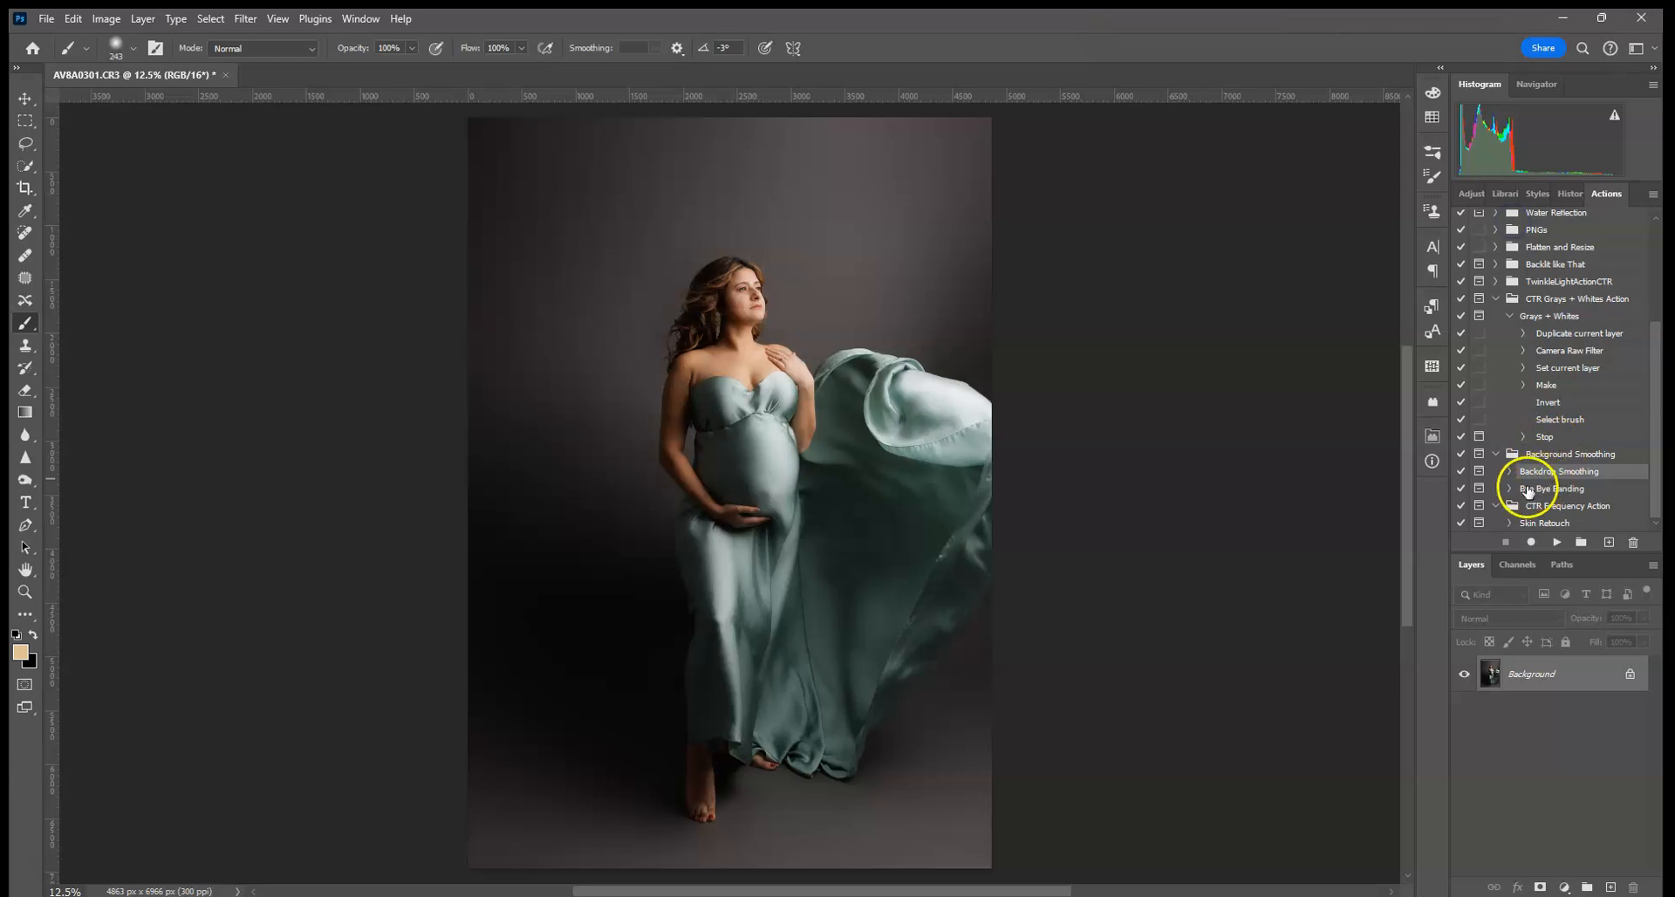
click(1567, 488)
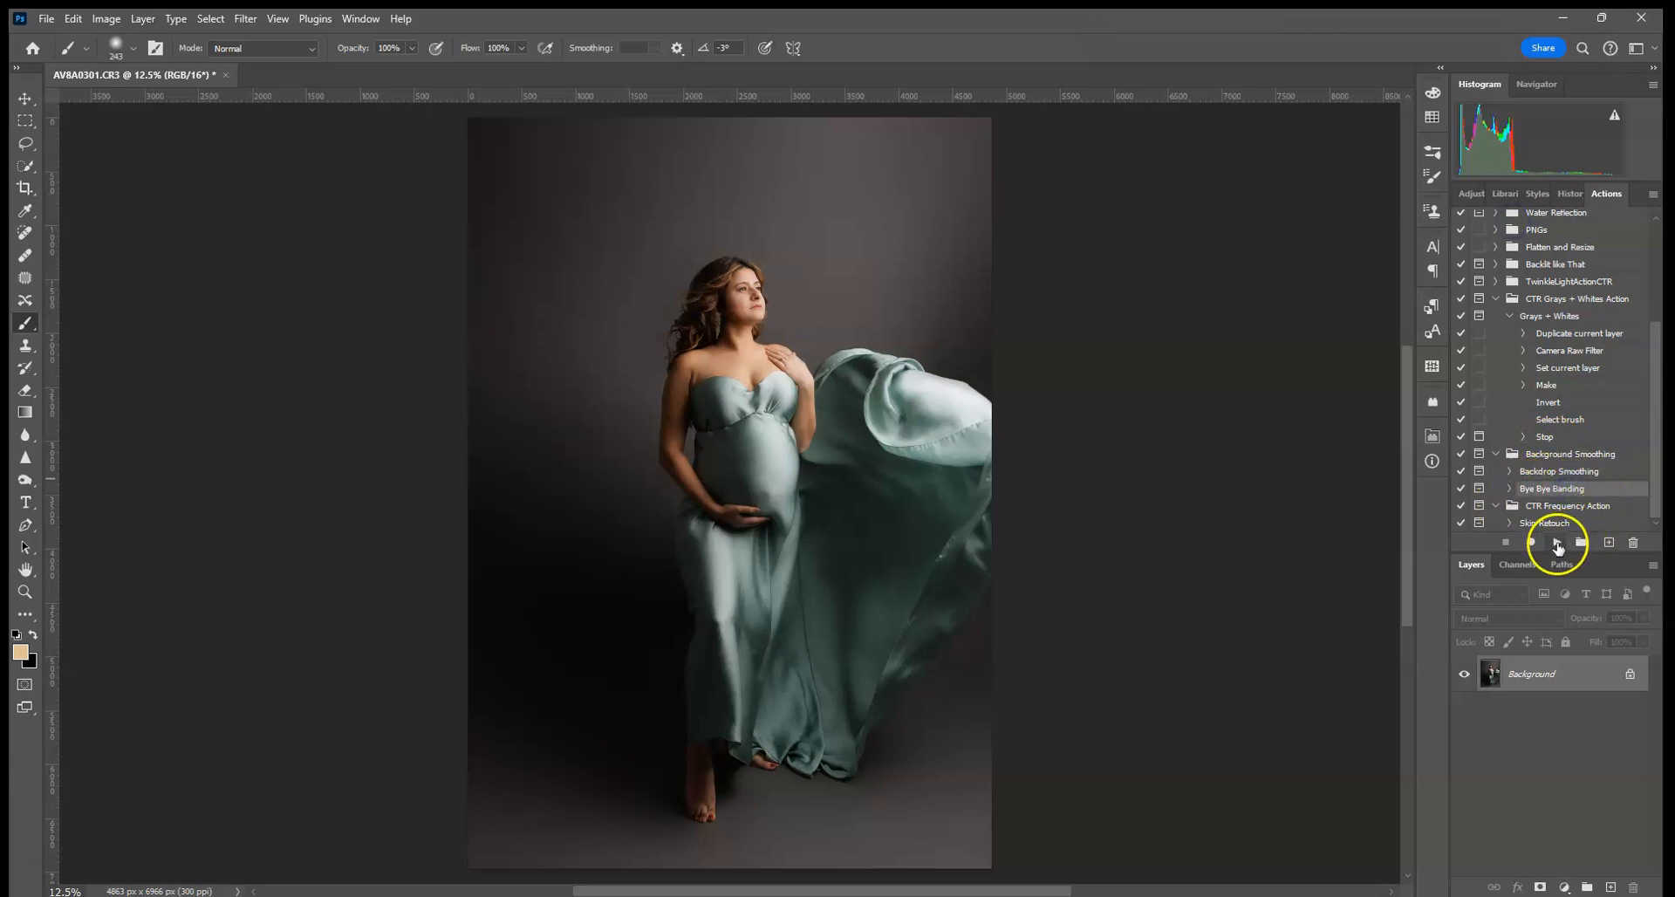
click(1557, 541)
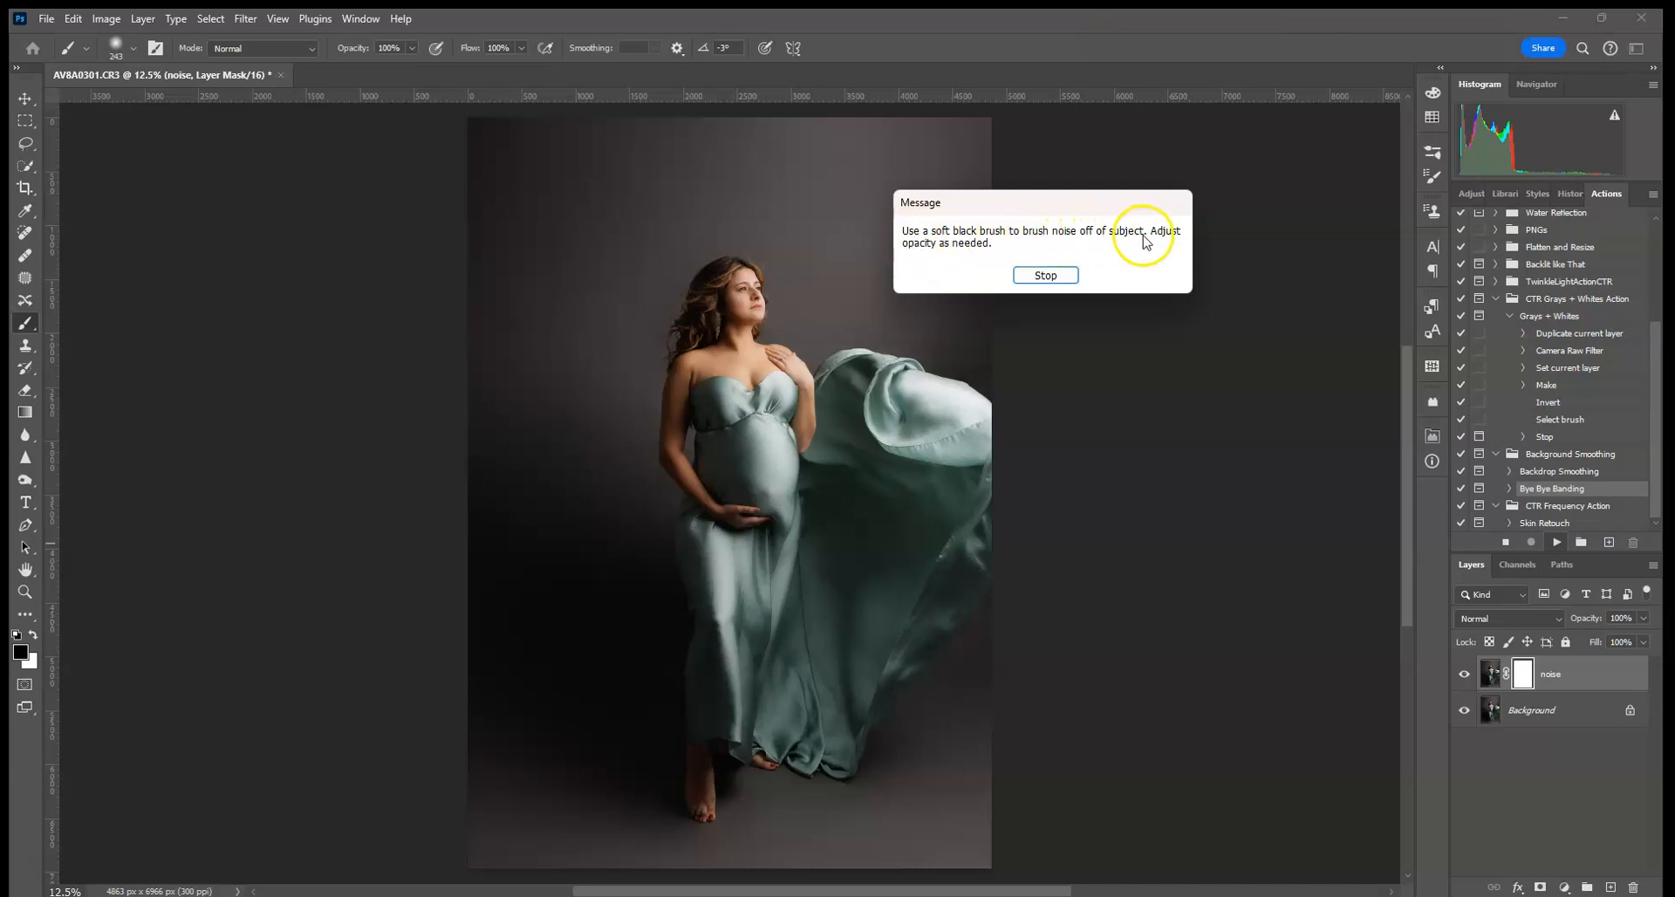
- Dismiss the action's brushing prompt and set a soft black brush to 1102 px
click(1046, 275)
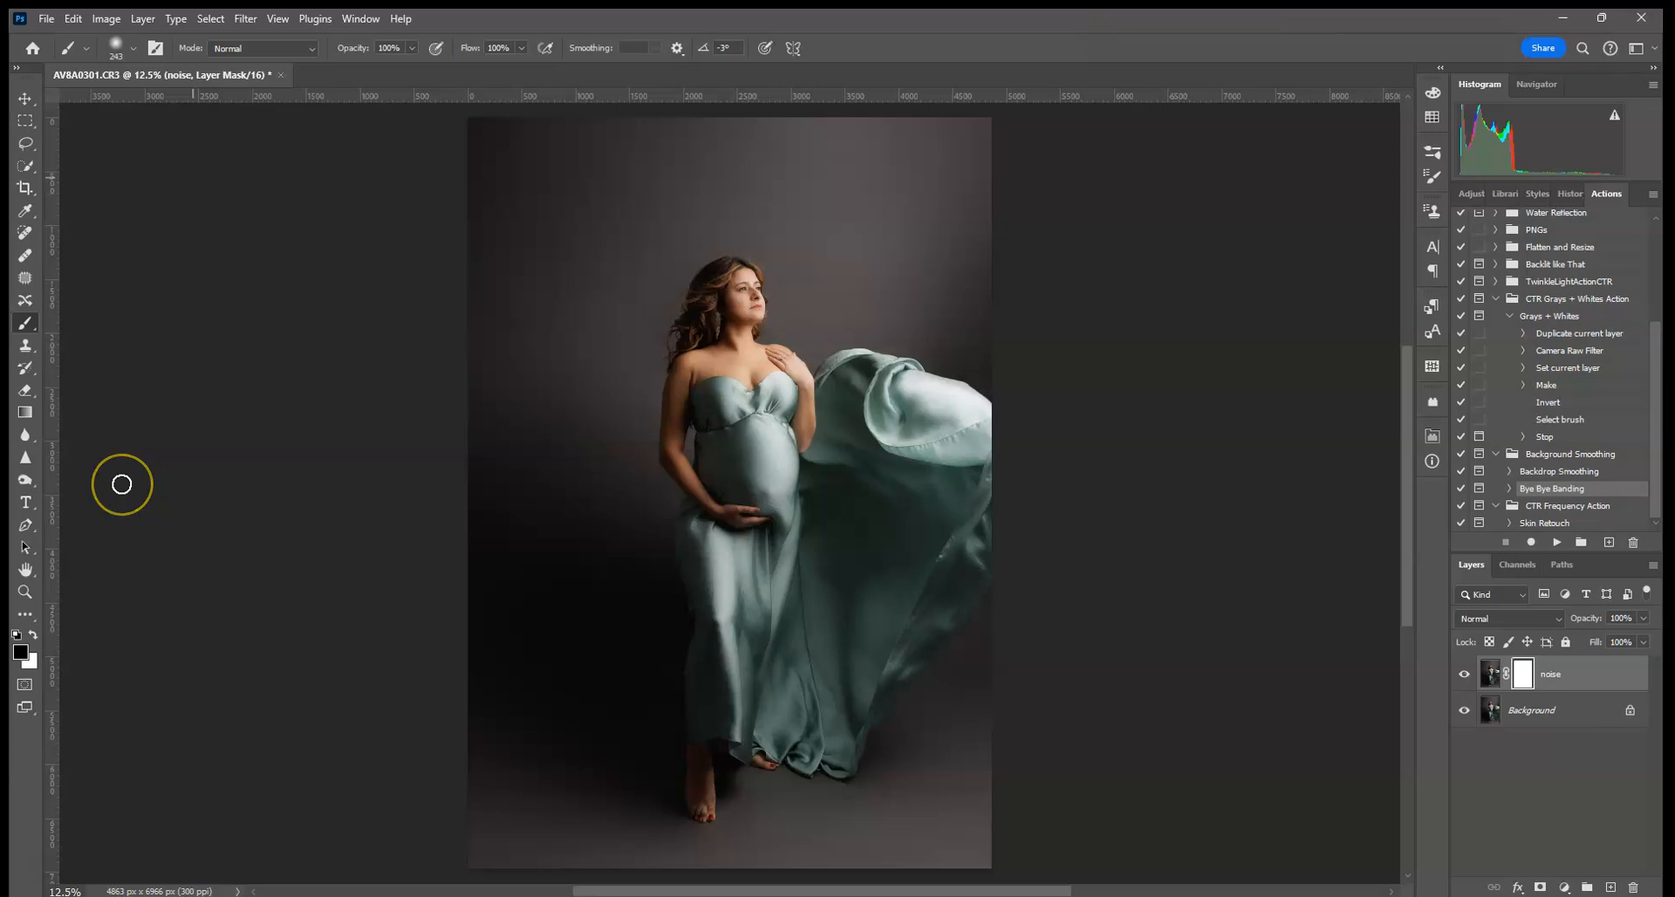
click(132, 47)
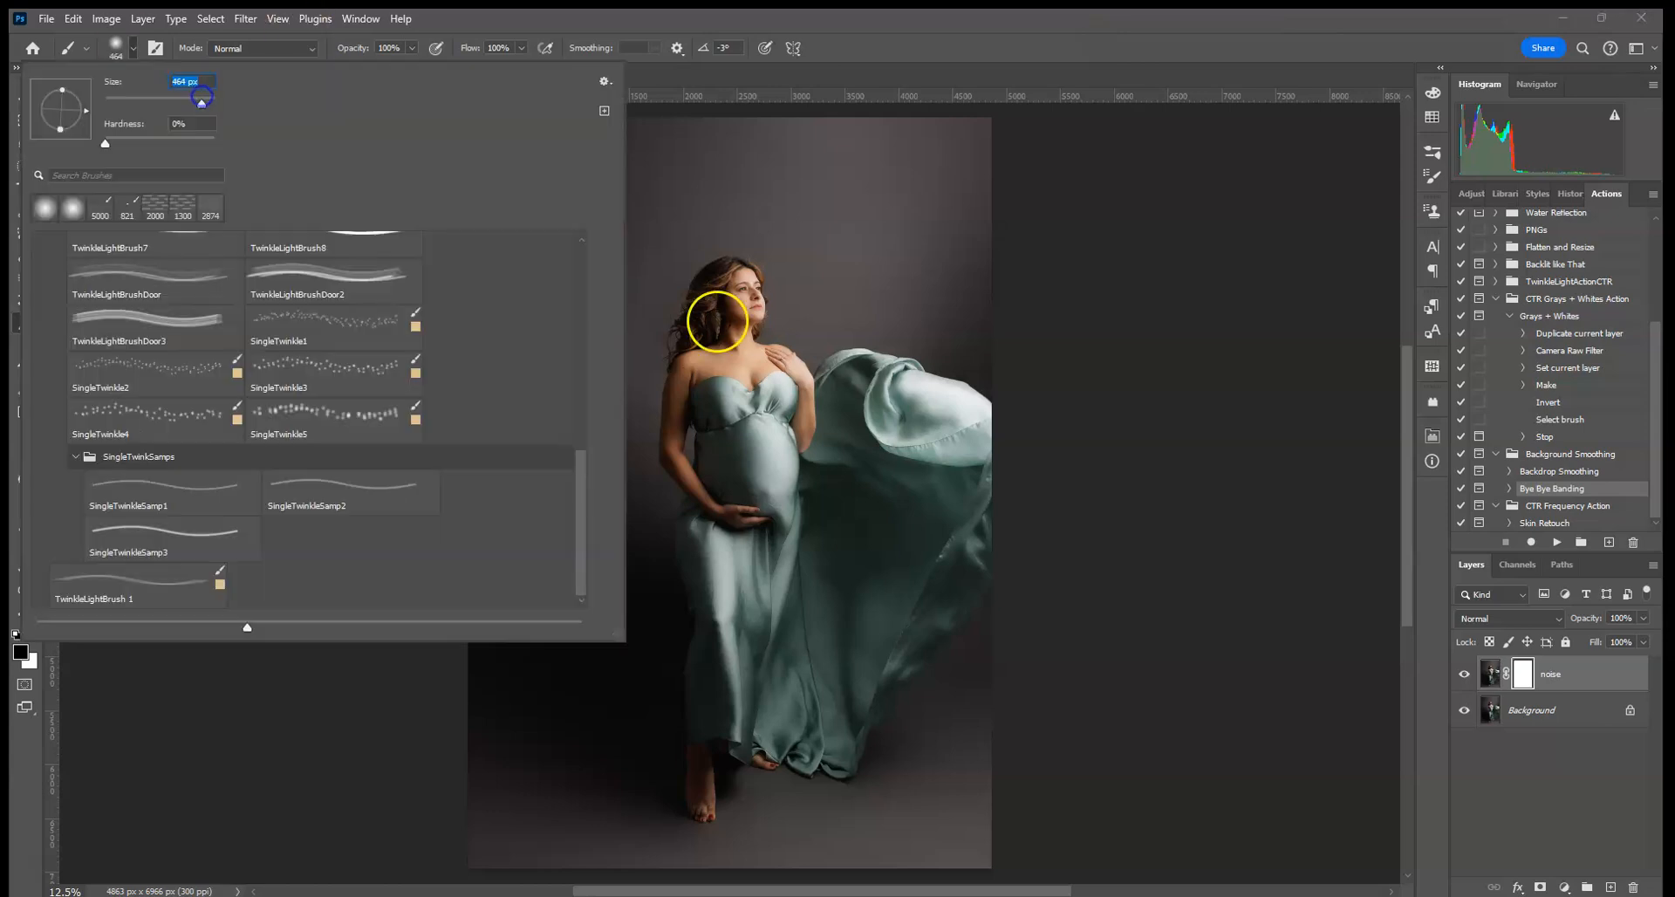
click(734, 297)
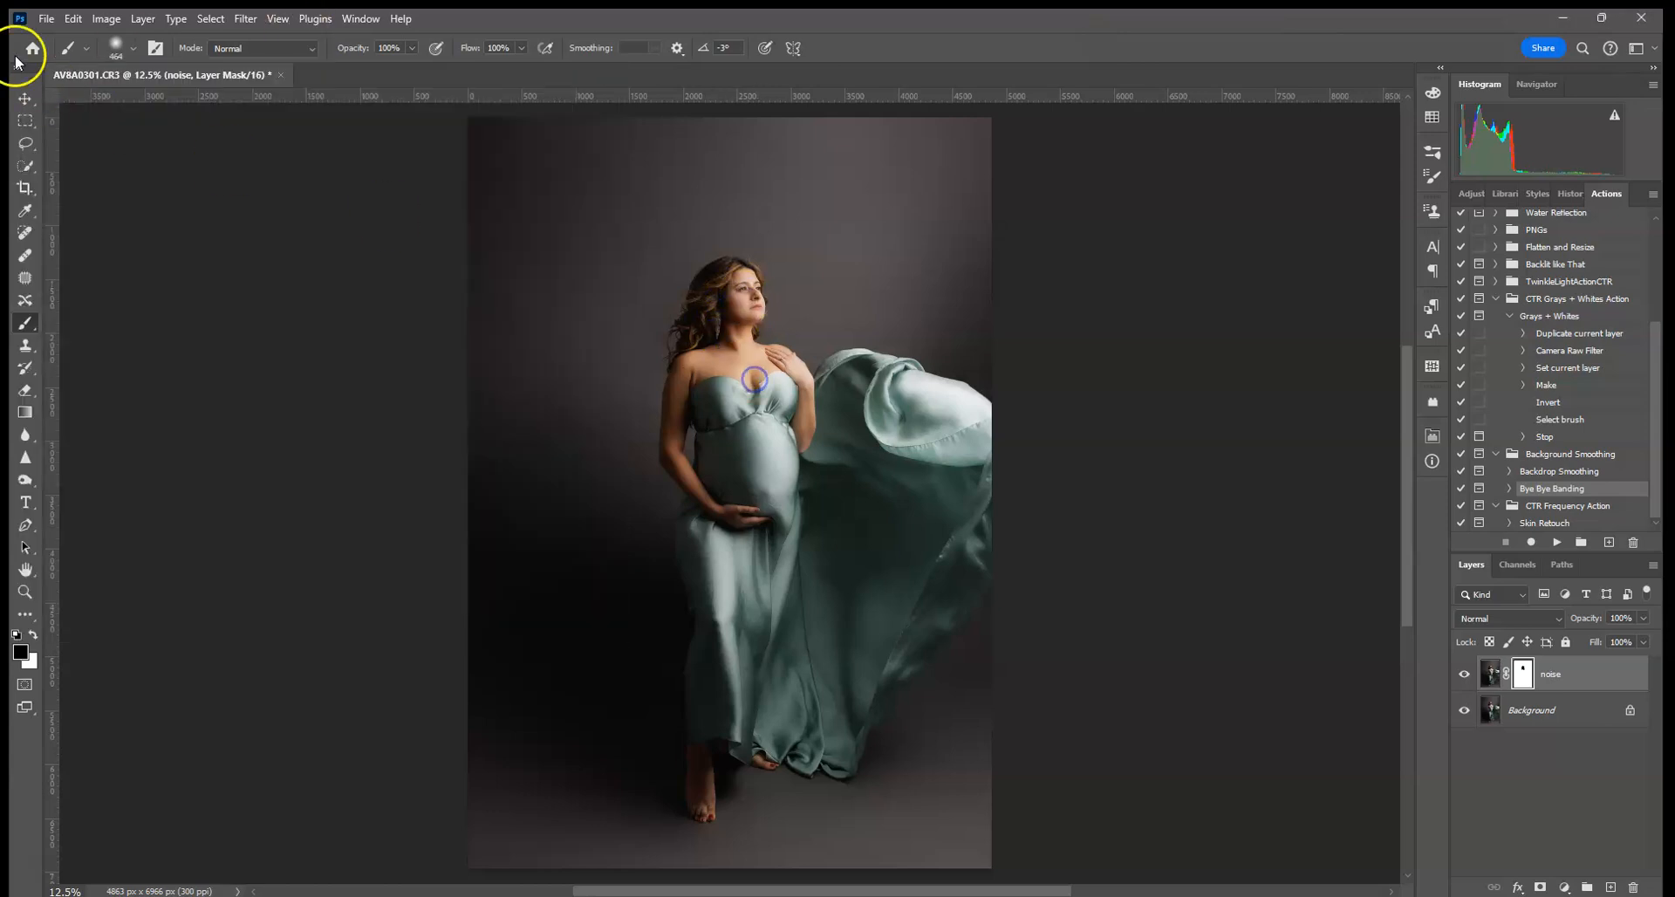
click(127, 50)
drag(206, 99, 215, 98)
click(770, 444)
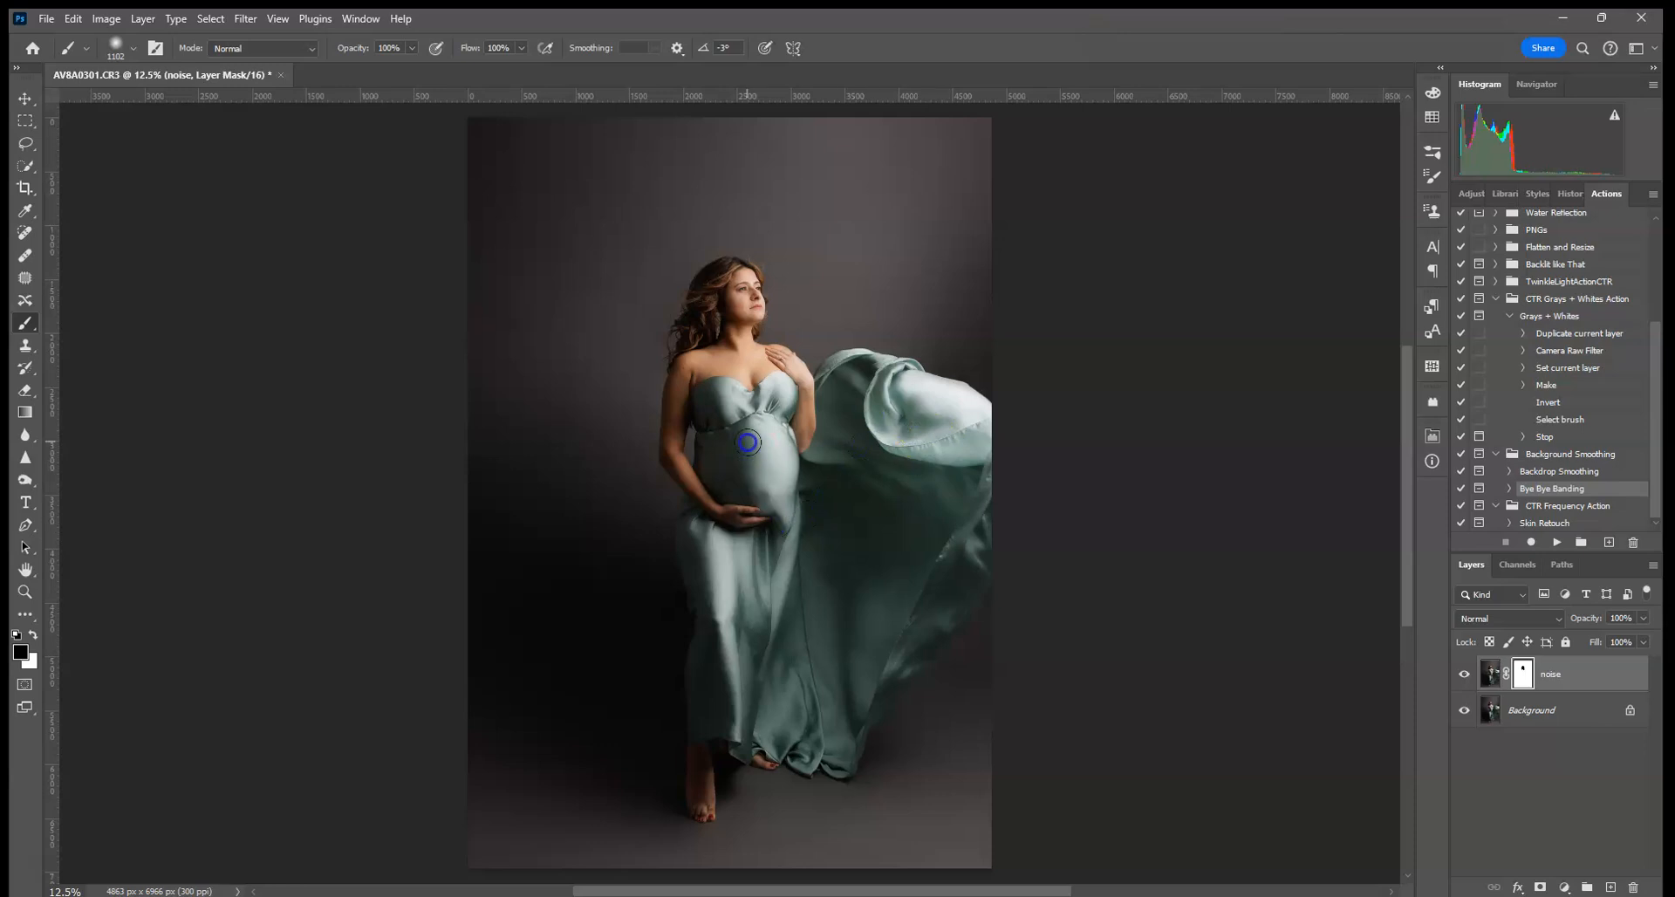
- Paint the noise layer's mask to keep the banding noise off the woman and her dress
drag(735, 311, 740, 308)
key(ctrl+plus)
key(ctrl+plus)
key(ctrl+plus)
key(ctrl+plus)
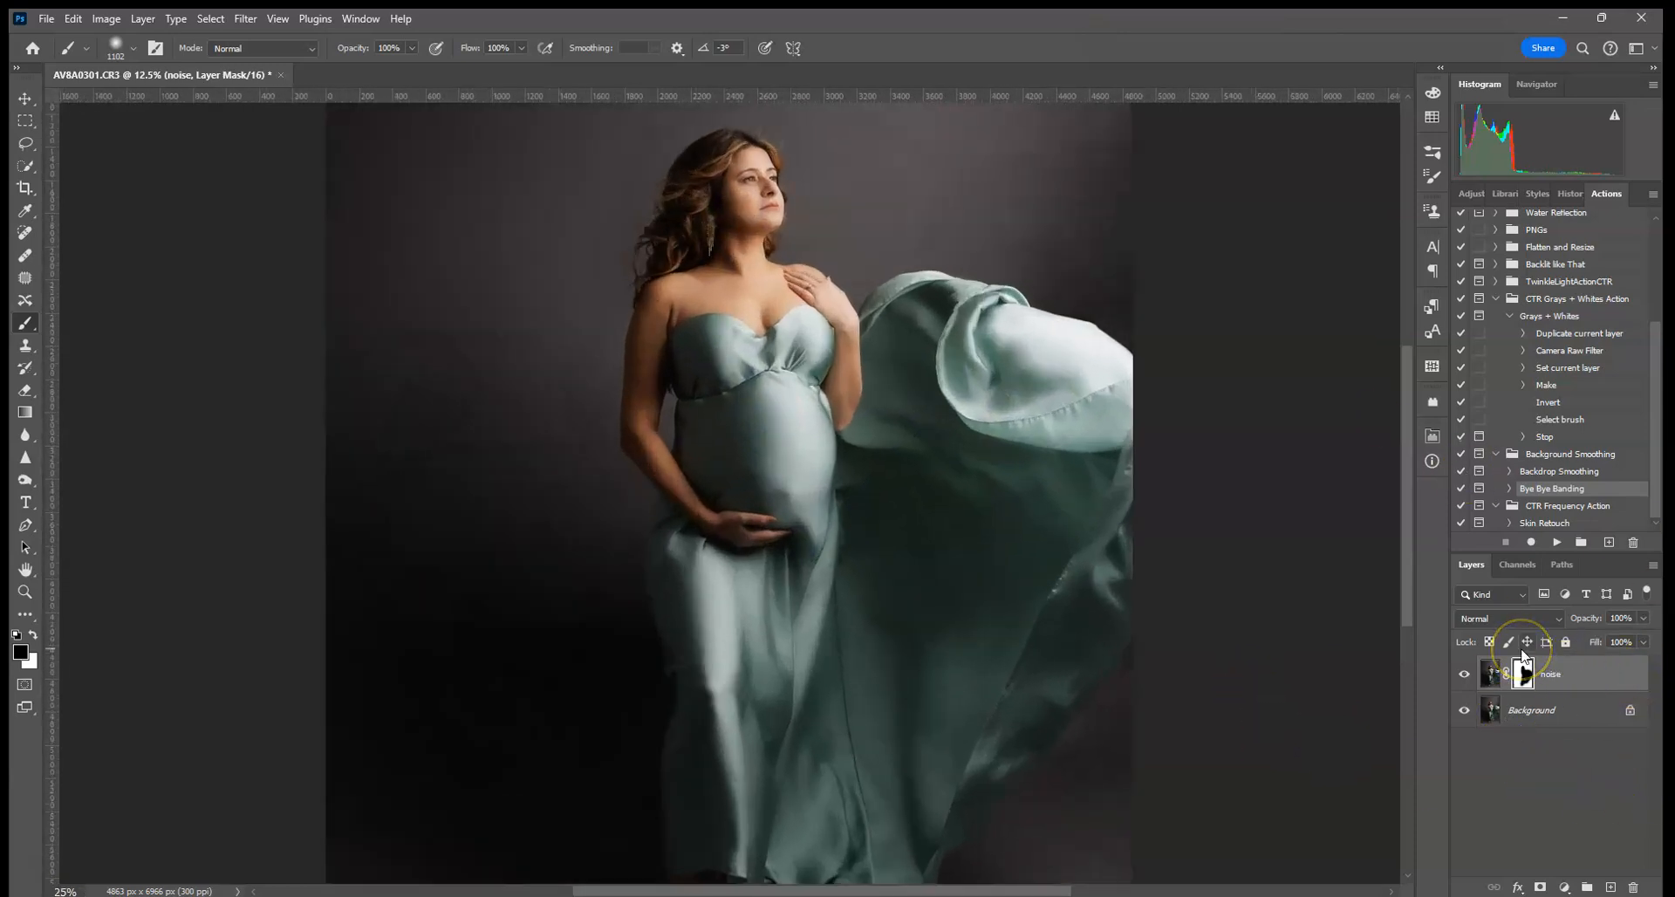
drag(325, 581, 801, 602)
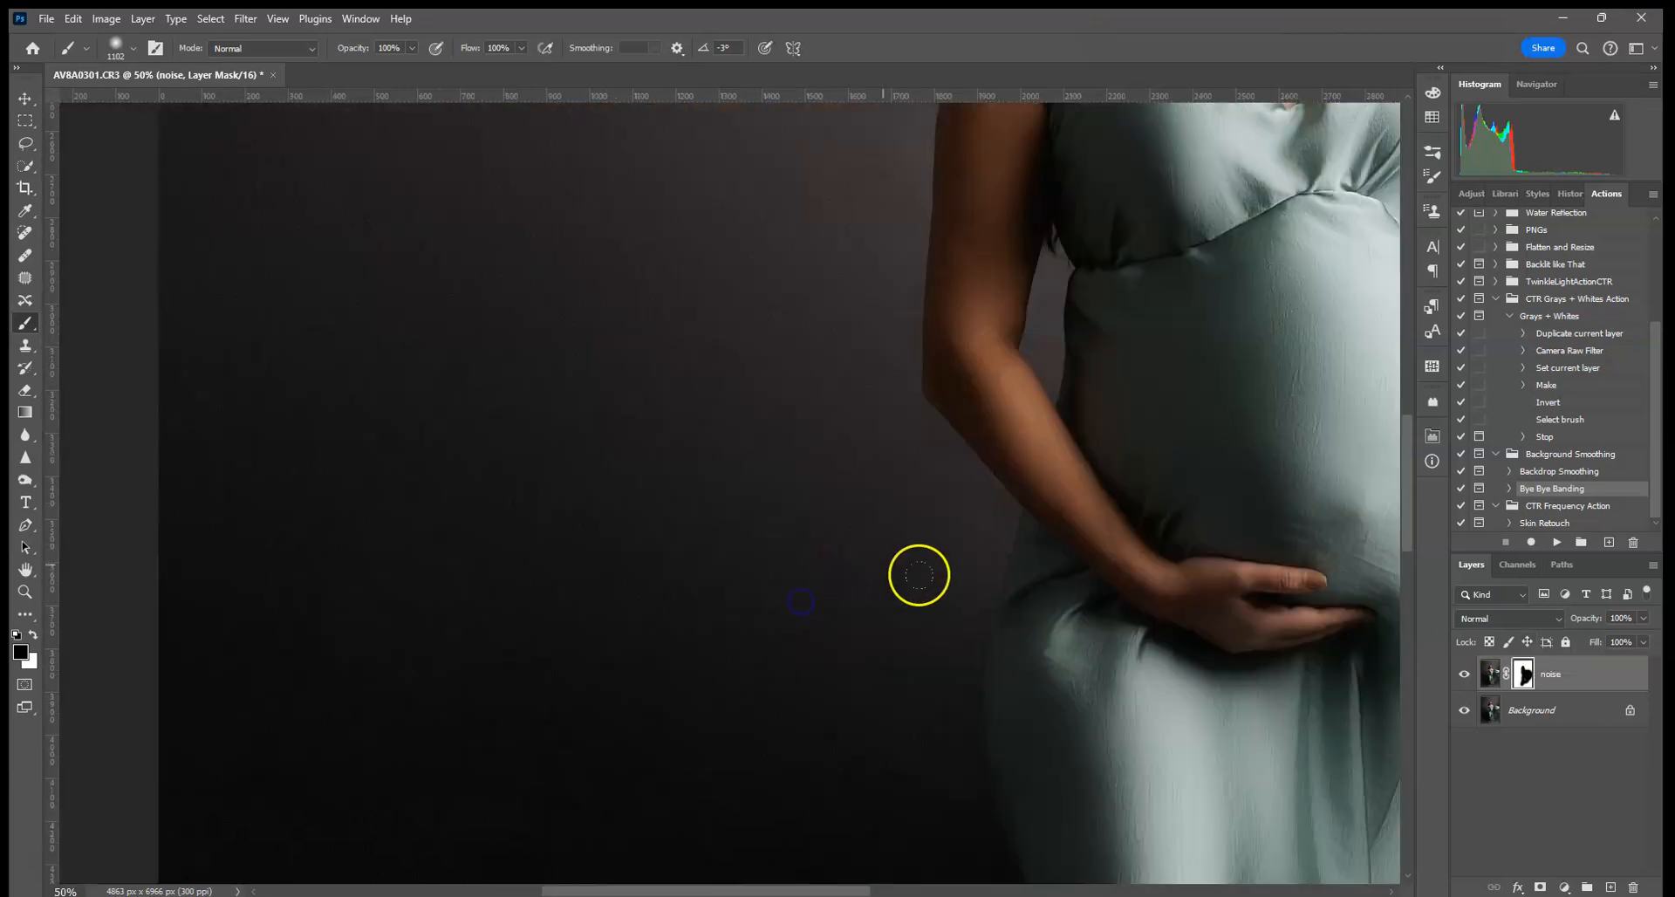
- Lower the noise layer's opacity to 53%
click(1645, 618)
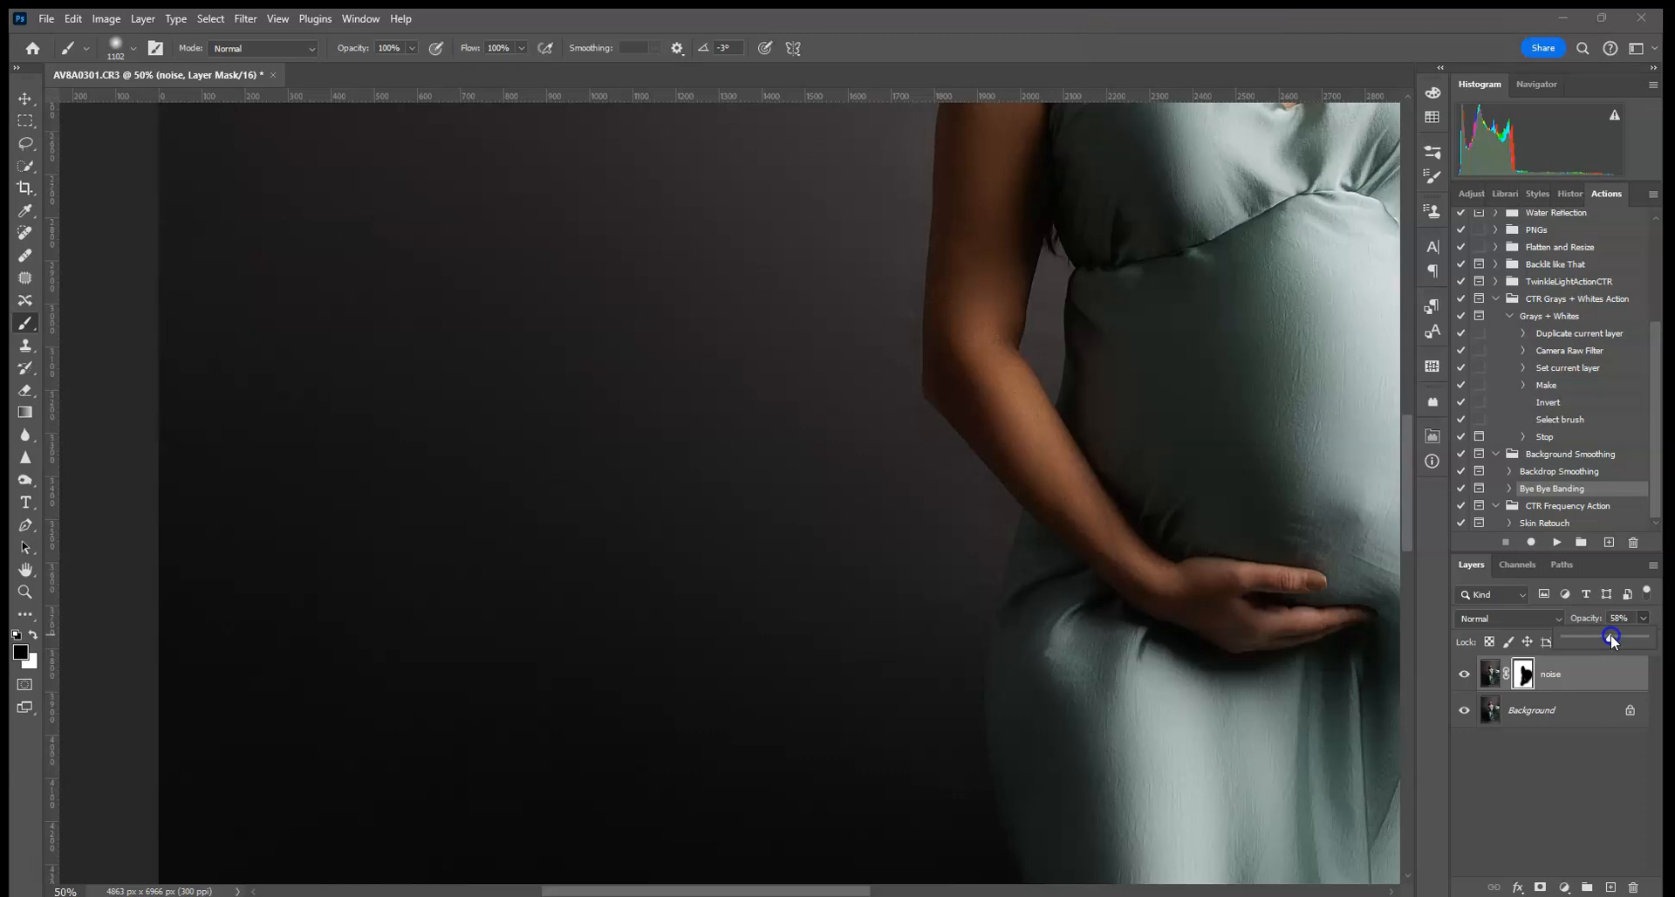
key(ctrl+minus)
key(ctrl+minus)
key(ctrl+minus)
key(ctrl+minus)
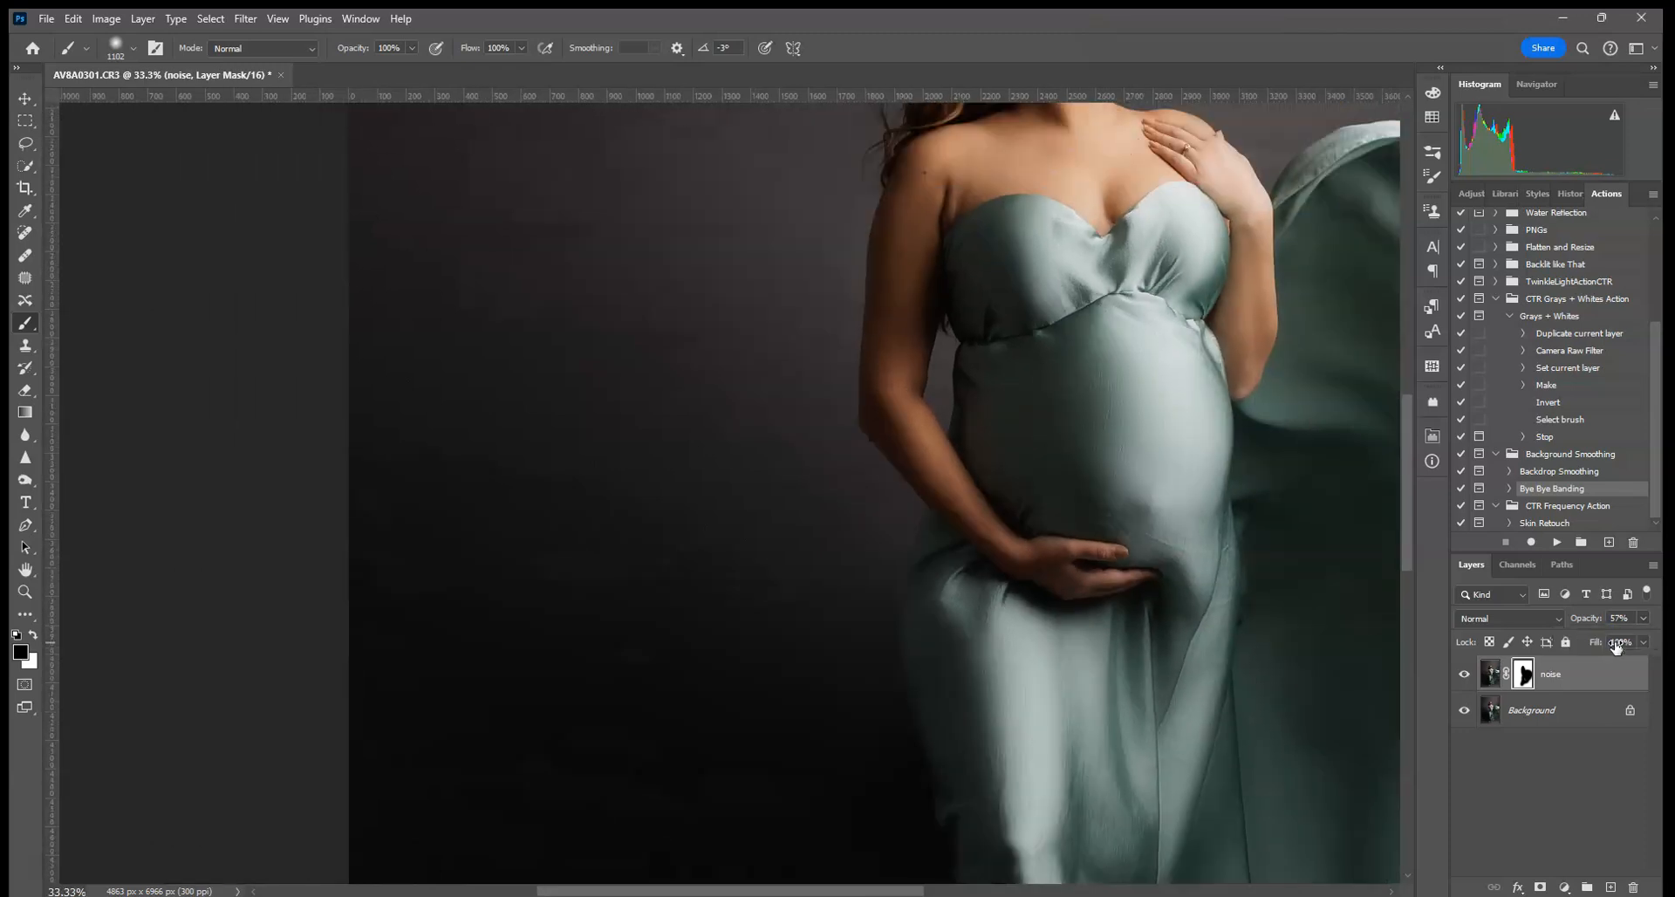
click(1643, 618)
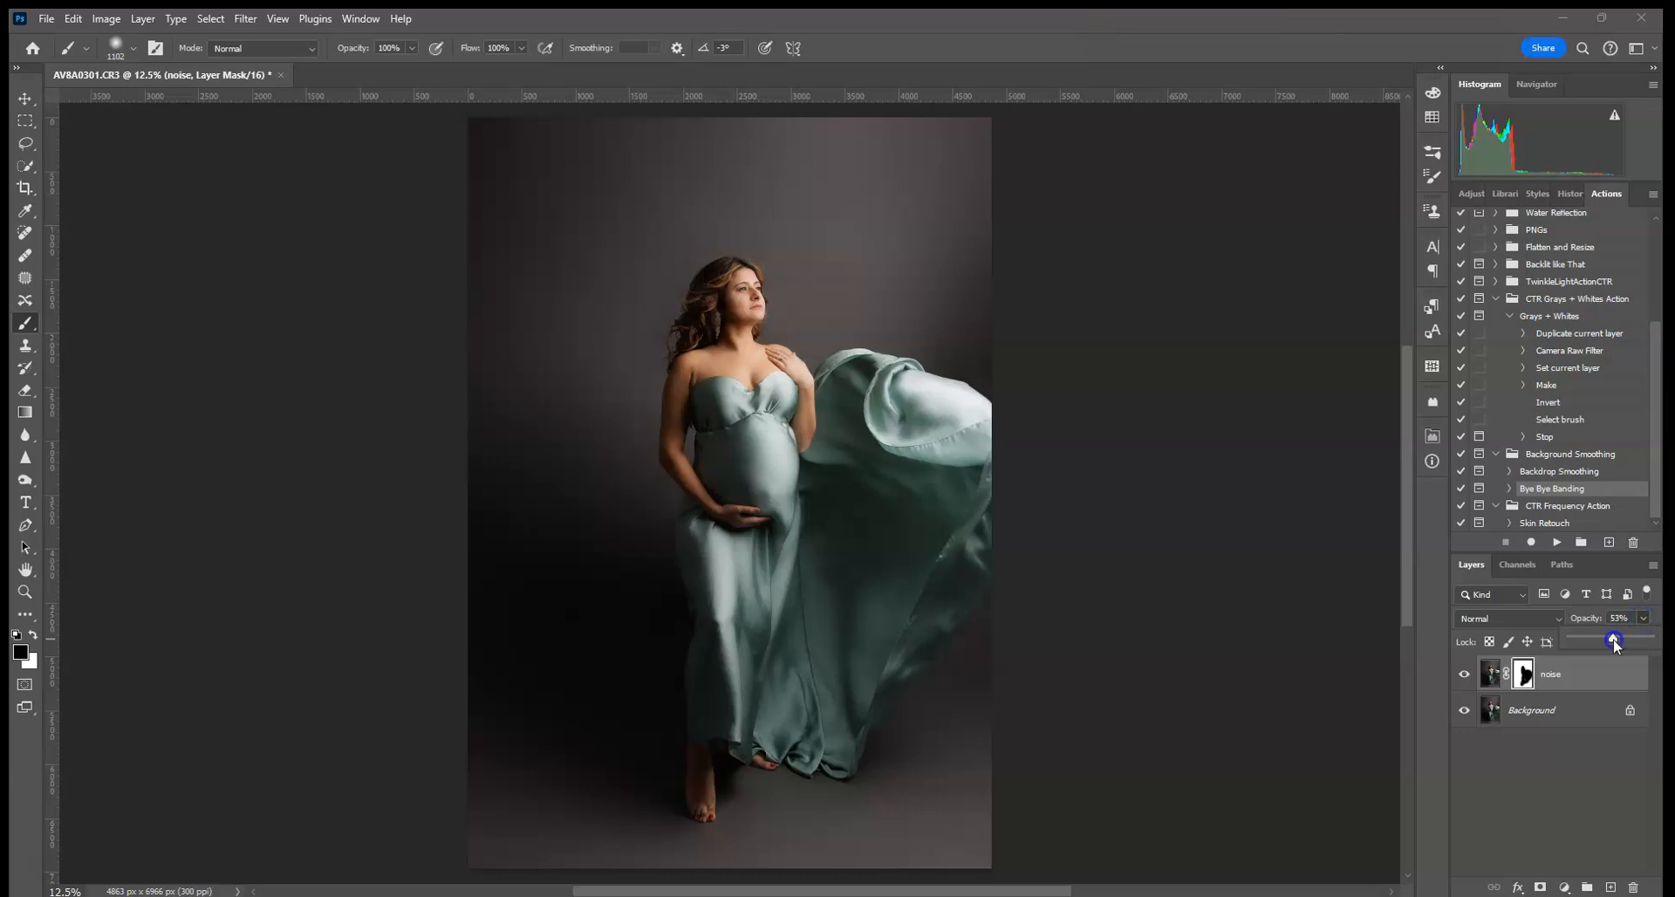
- Flatten the image into Background, then play the Grays + Whites action
right_click(1538, 703)
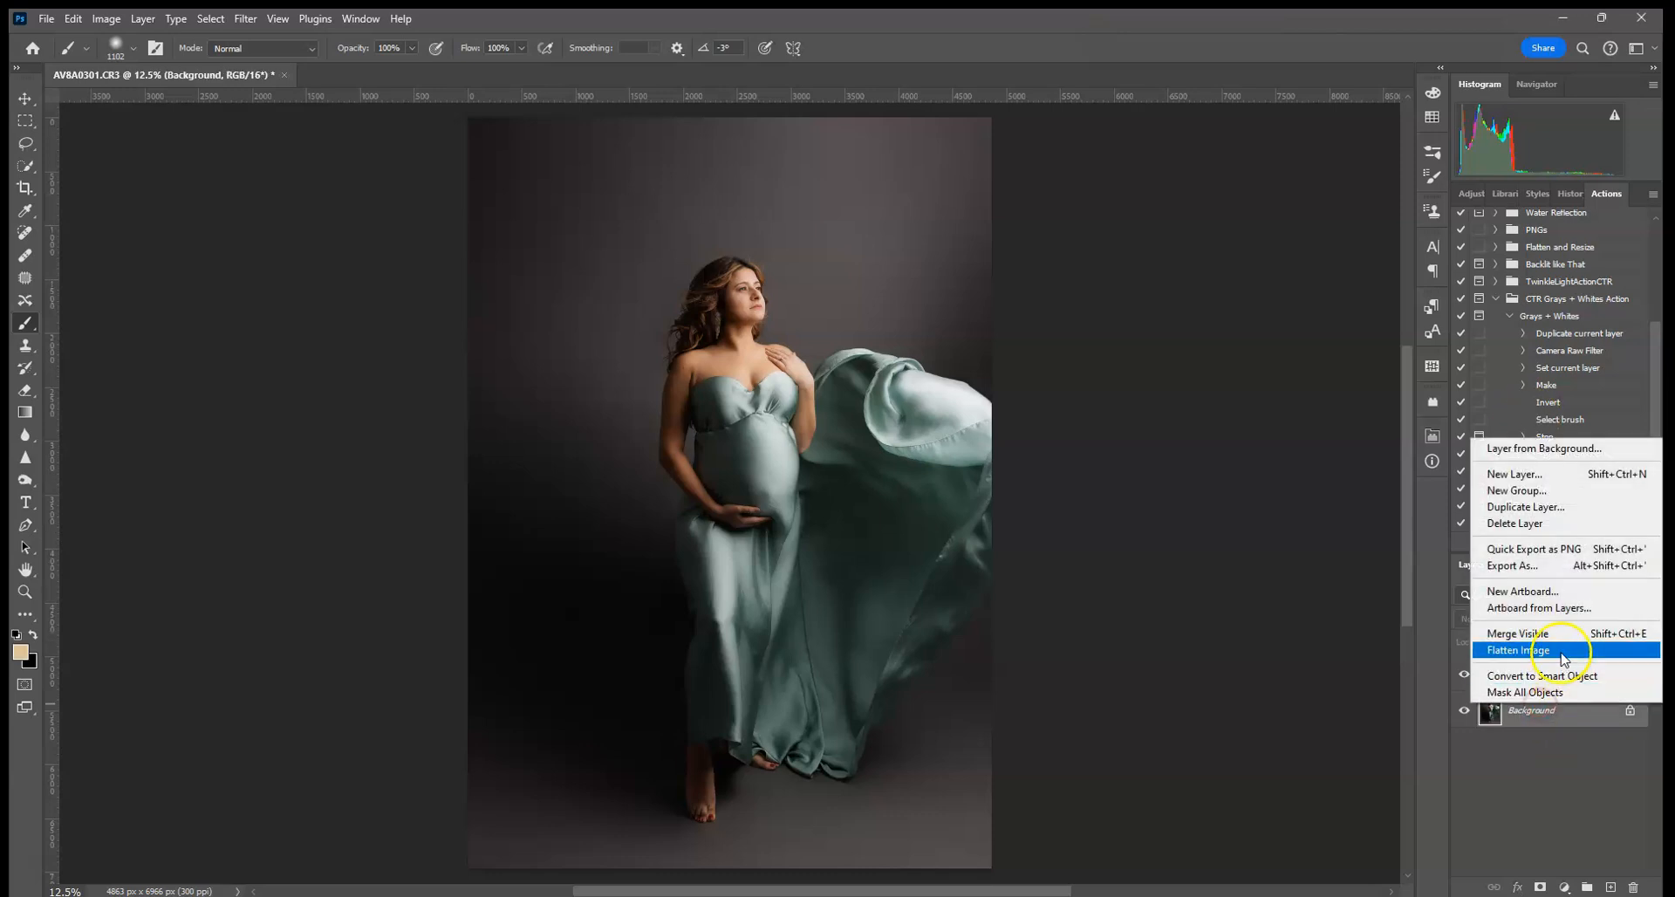
click(1562, 659)
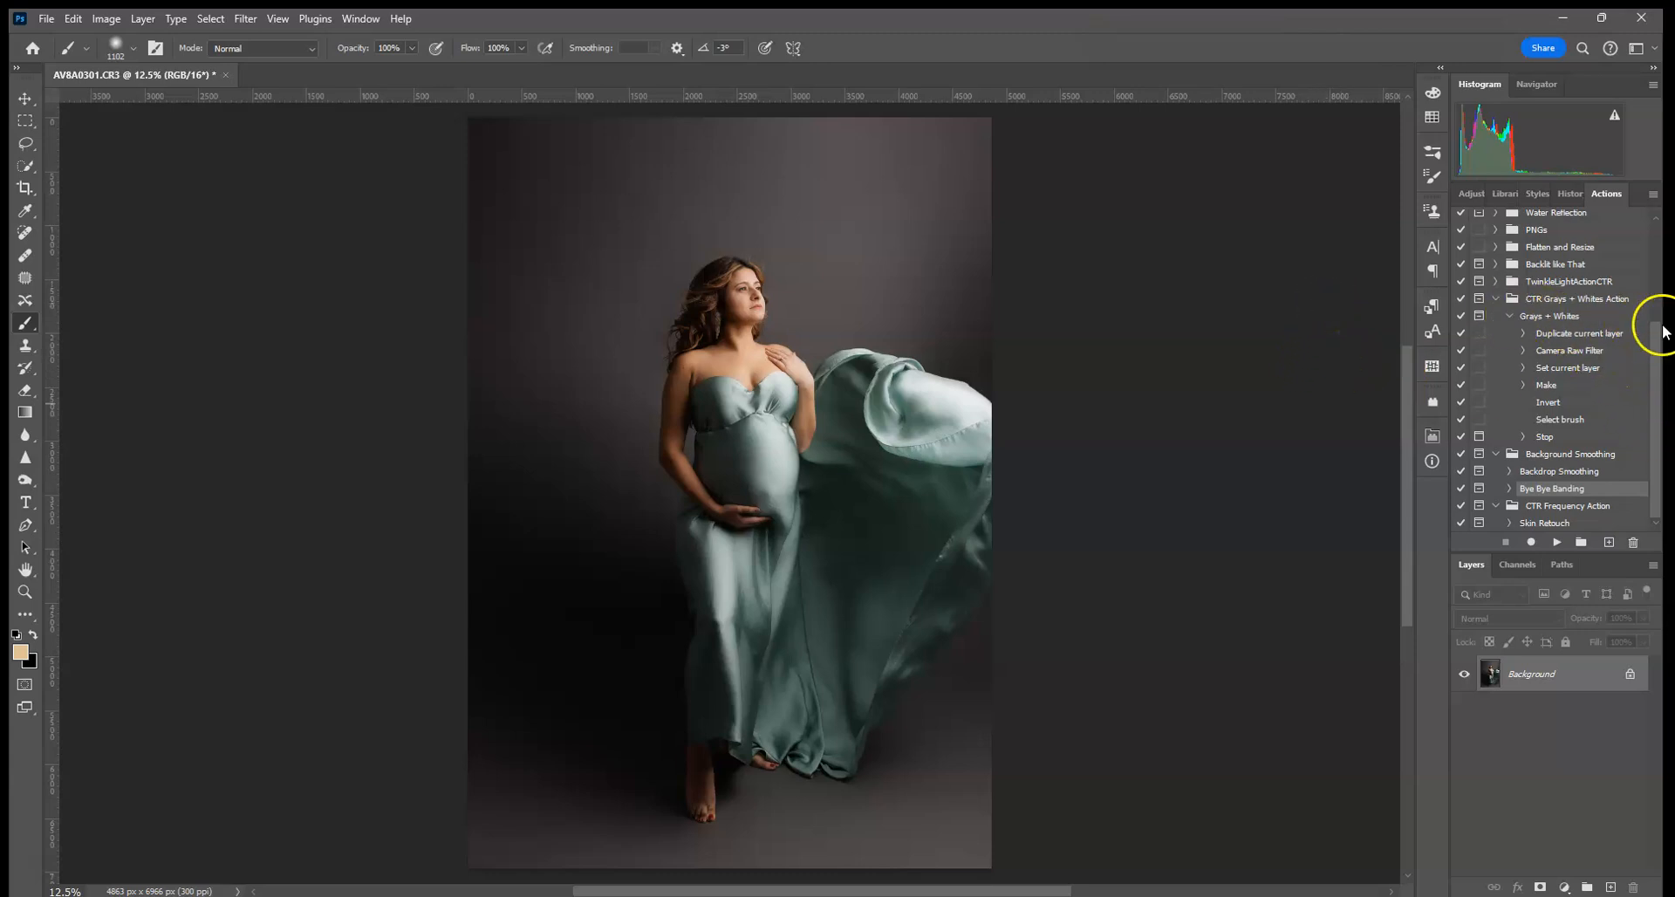
click(1562, 317)
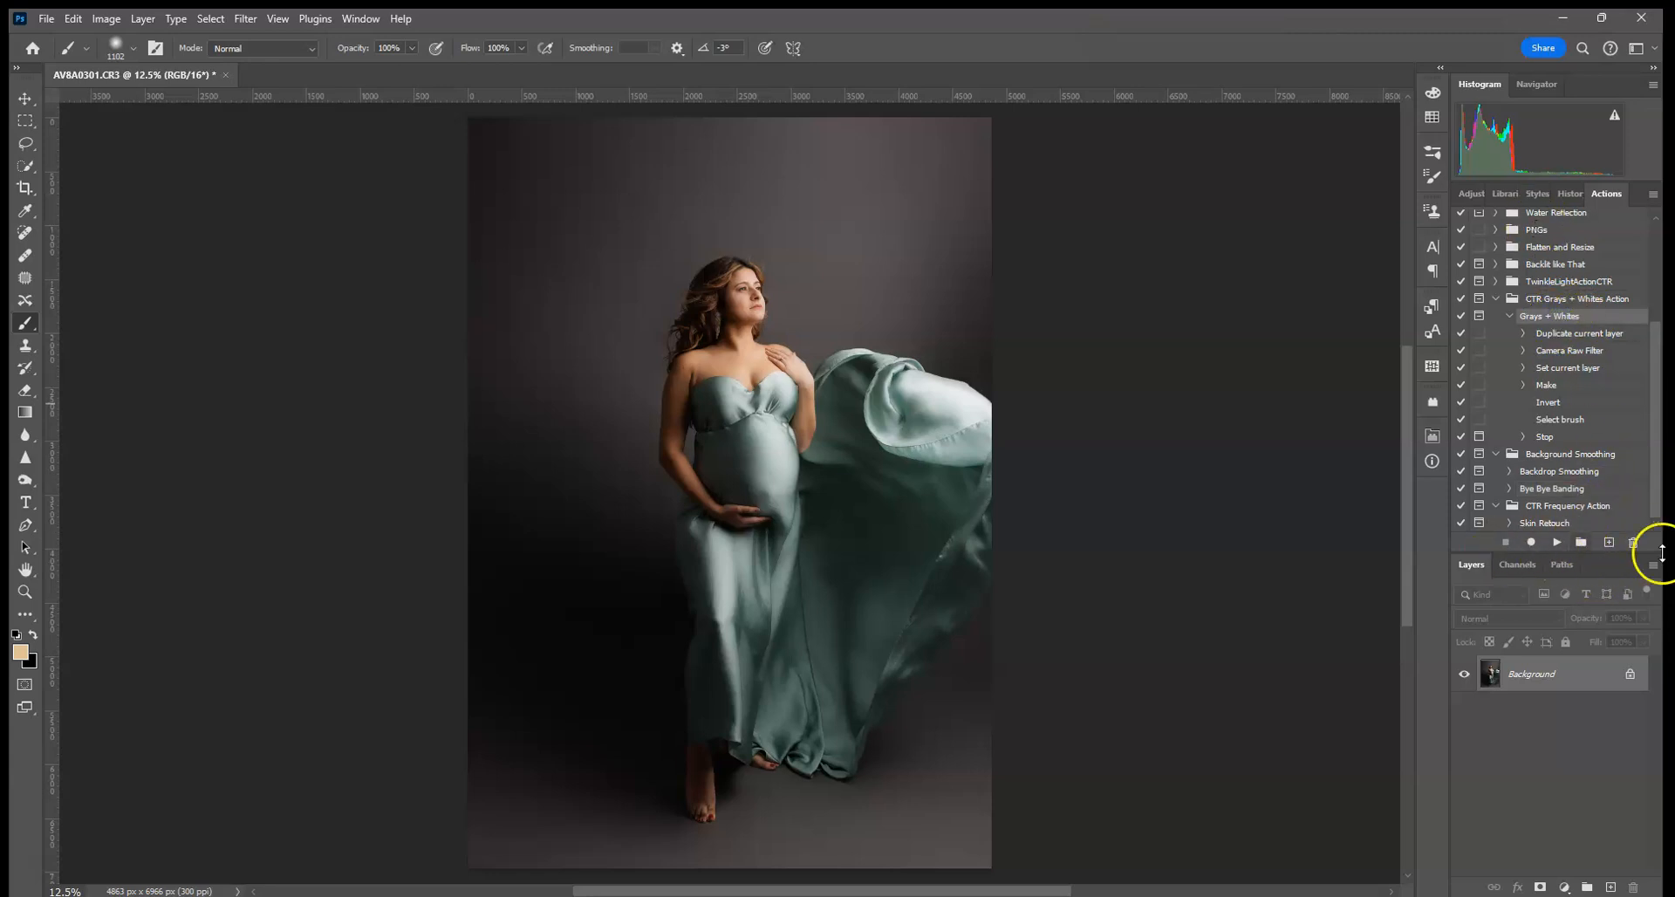
click(1434, 445)
click(1554, 542)
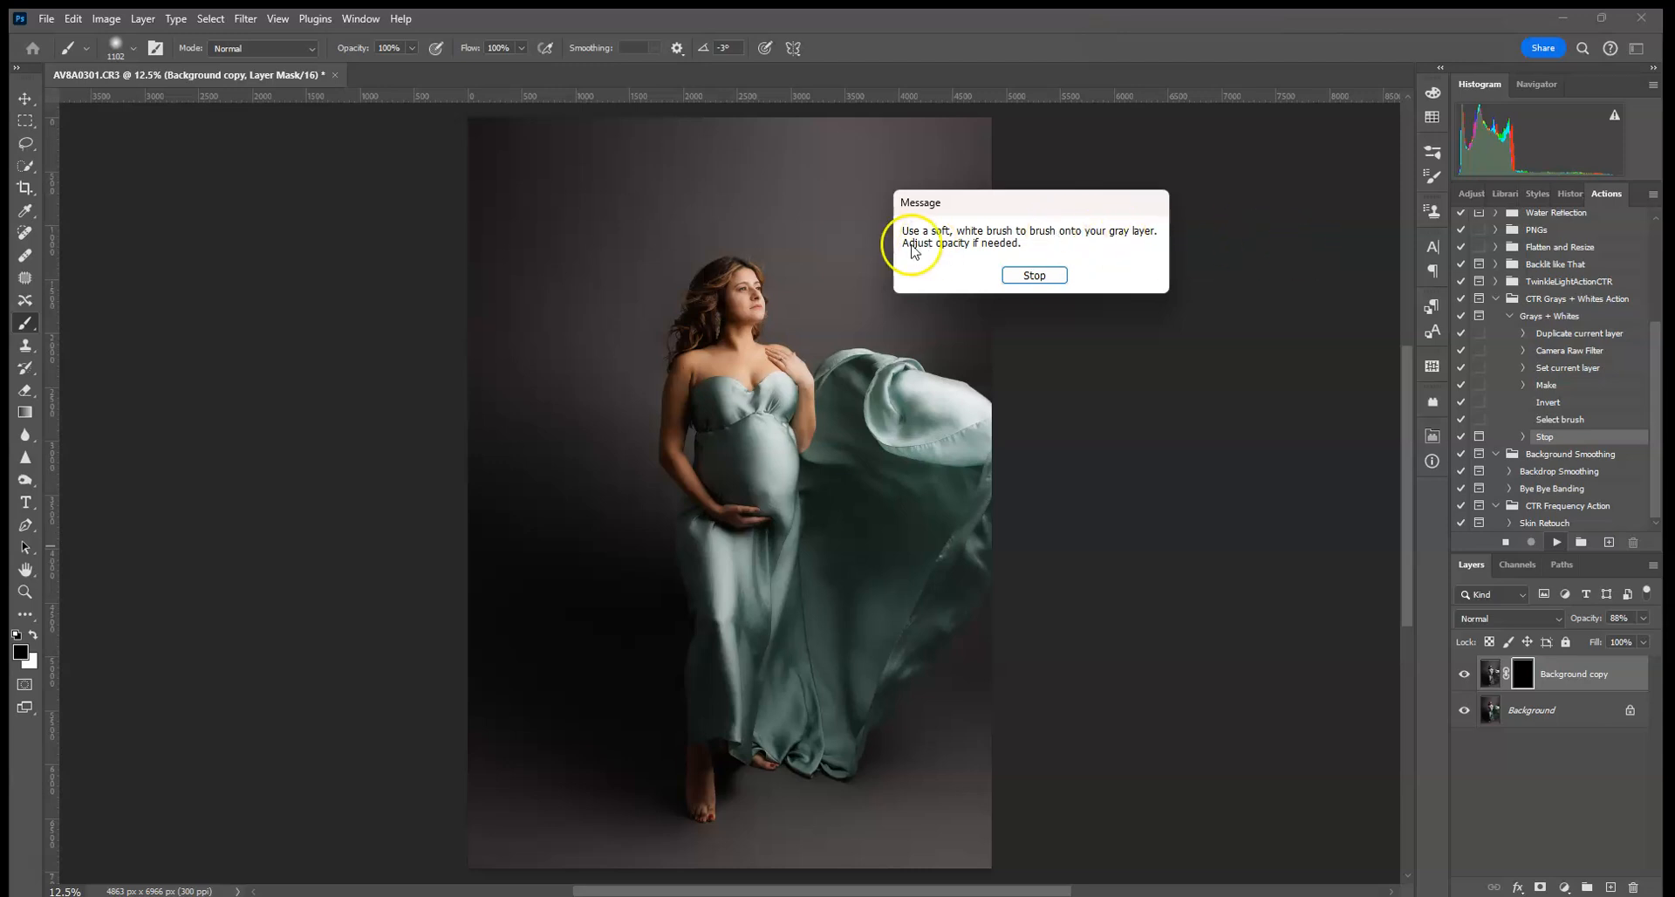
- Paint white on the Background copy mask down the left and upper backdrop, toggling to compare
click(1032, 275)
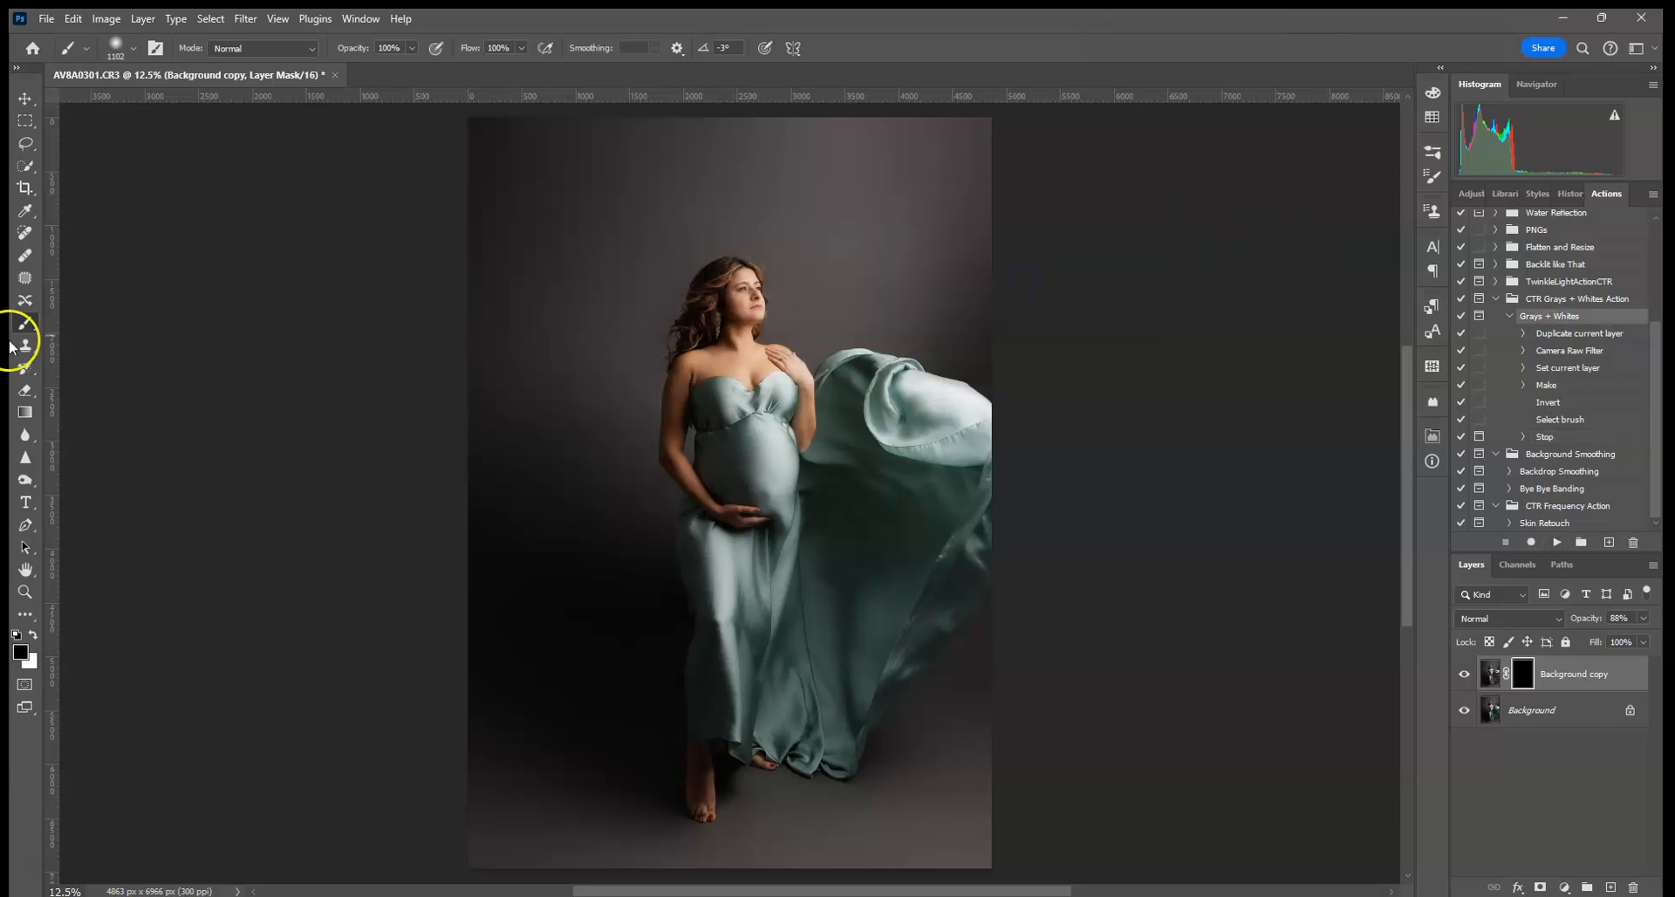
click(33, 635)
mouse_move(490, 125)
mouse_down()
mouse_move(555, 321)
mouse_move(512, 617)
mouse_up()
mouse_move(642, 143)
mouse_down()
mouse_move(602, 217)
mouse_move(535, 150)
mouse_move(490, 456)
mouse_move(502, 685)
mouse_up()
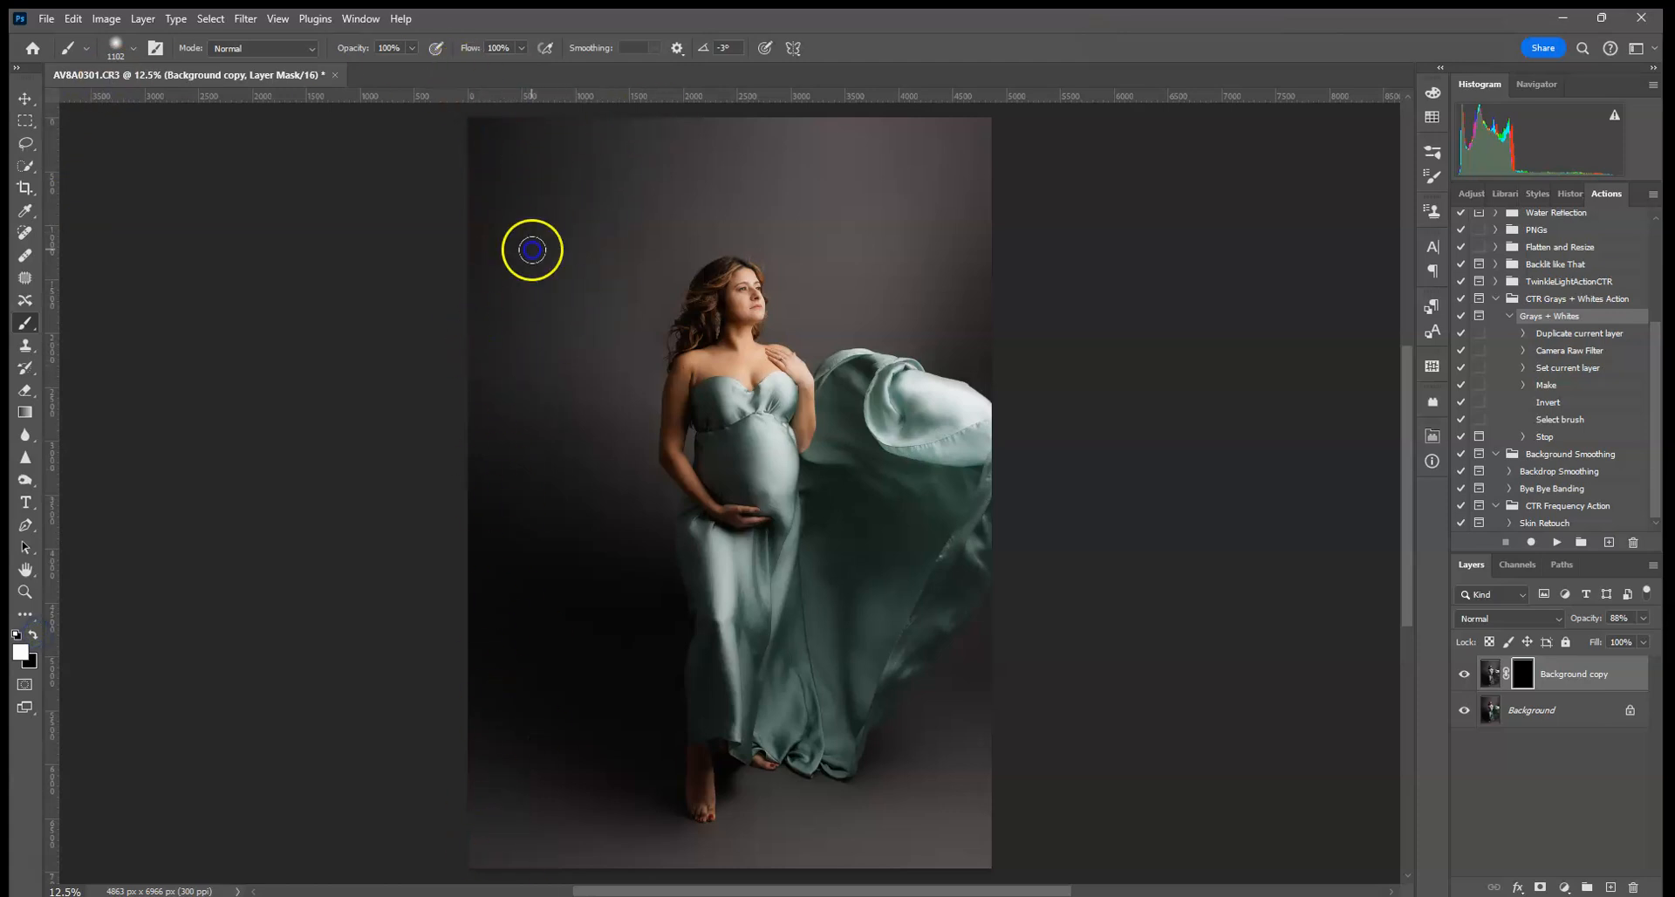
click(1465, 673)
click(1465, 674)
click(1465, 673)
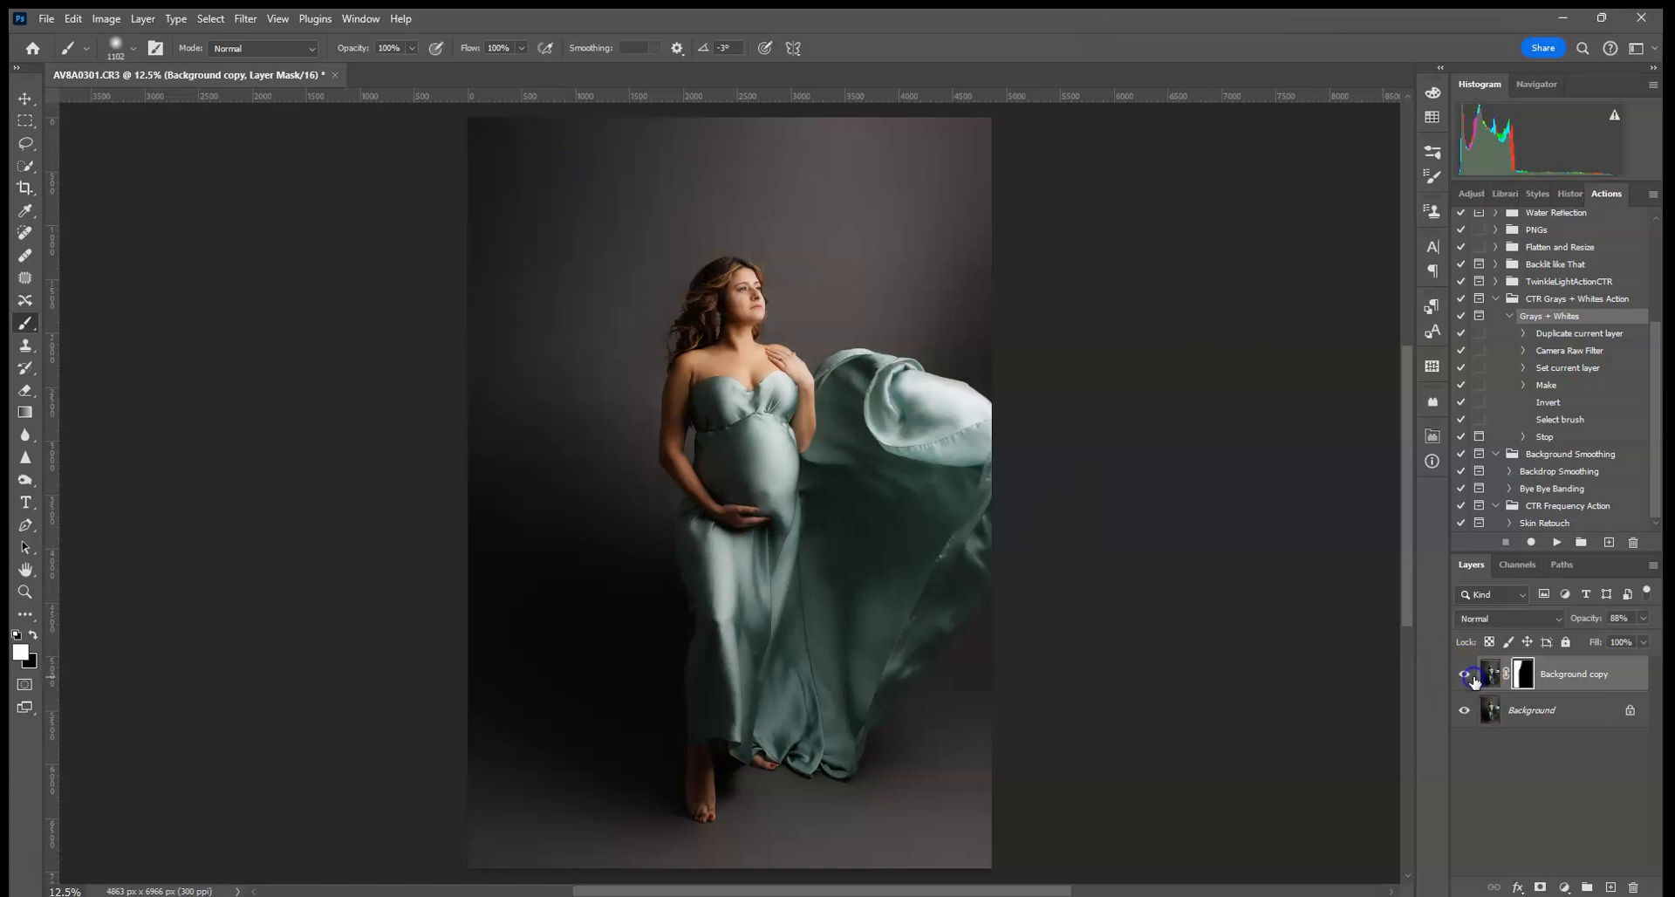
- Refine the upper backdrop and fabric edge with a 50 px brush, then discard the Background copy
mouse_move(707, 176)
mouse_down()
mouse_move(992, 165)
mouse_move(867, 173)
mouse_move(937, 265)
mouse_move(770, 587)
mouse_up()
key(ctrl+plus)
key(ctrl+plus)
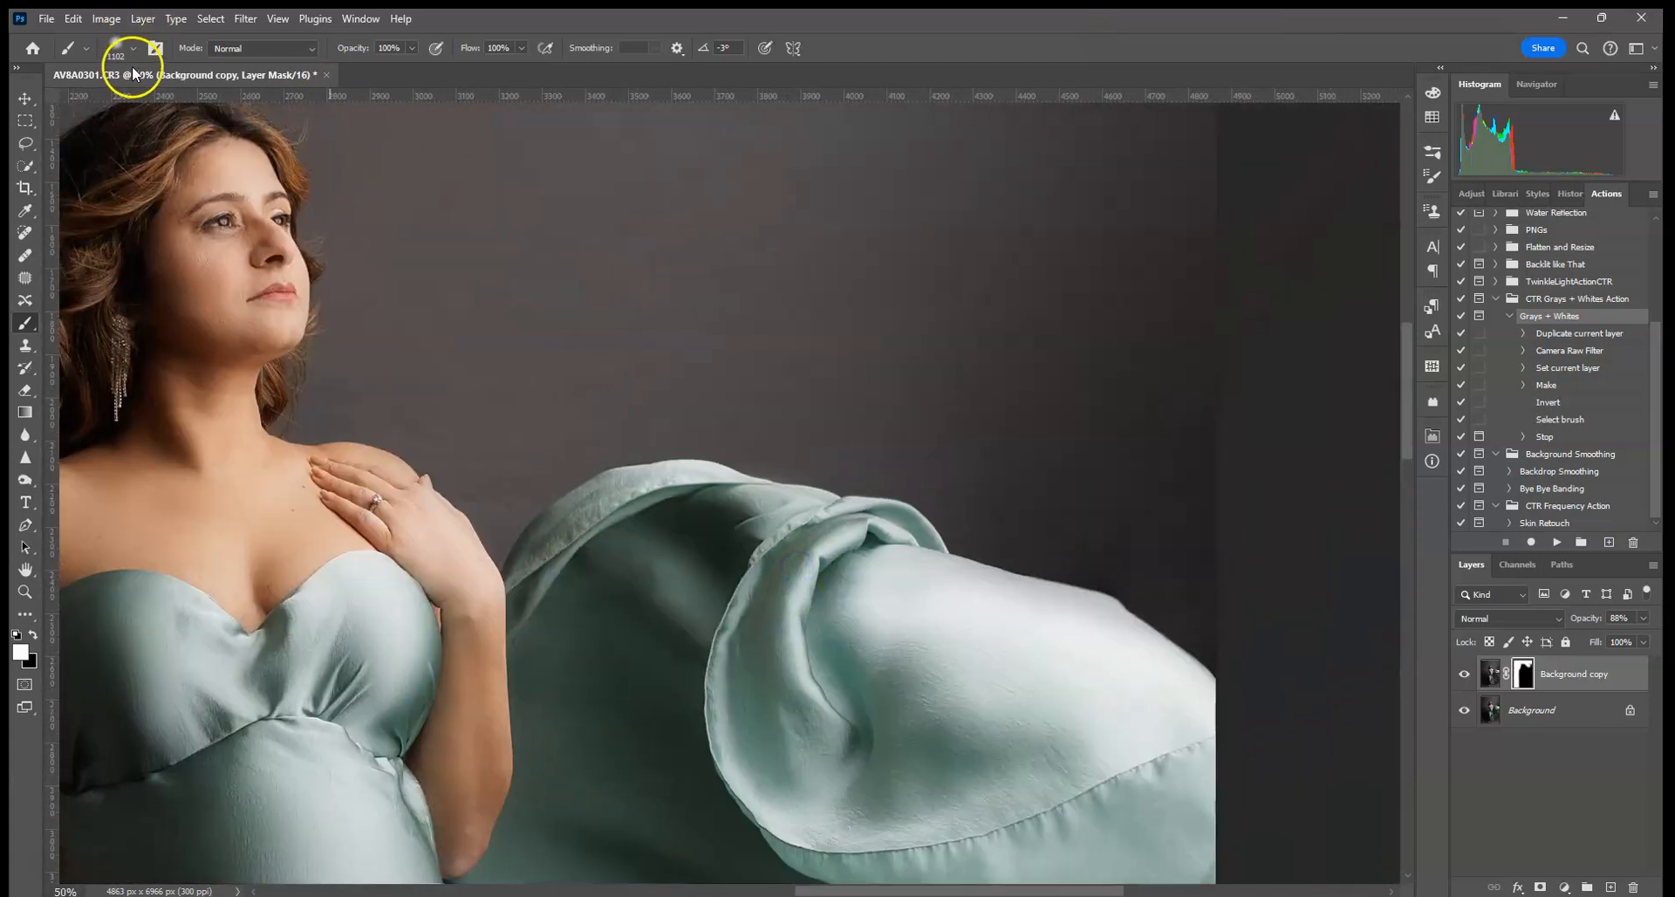
click(133, 48)
click(840, 474)
mouse_move(589, 415)
mouse_down()
mouse_move(535, 460)
mouse_move(554, 490)
mouse_up()
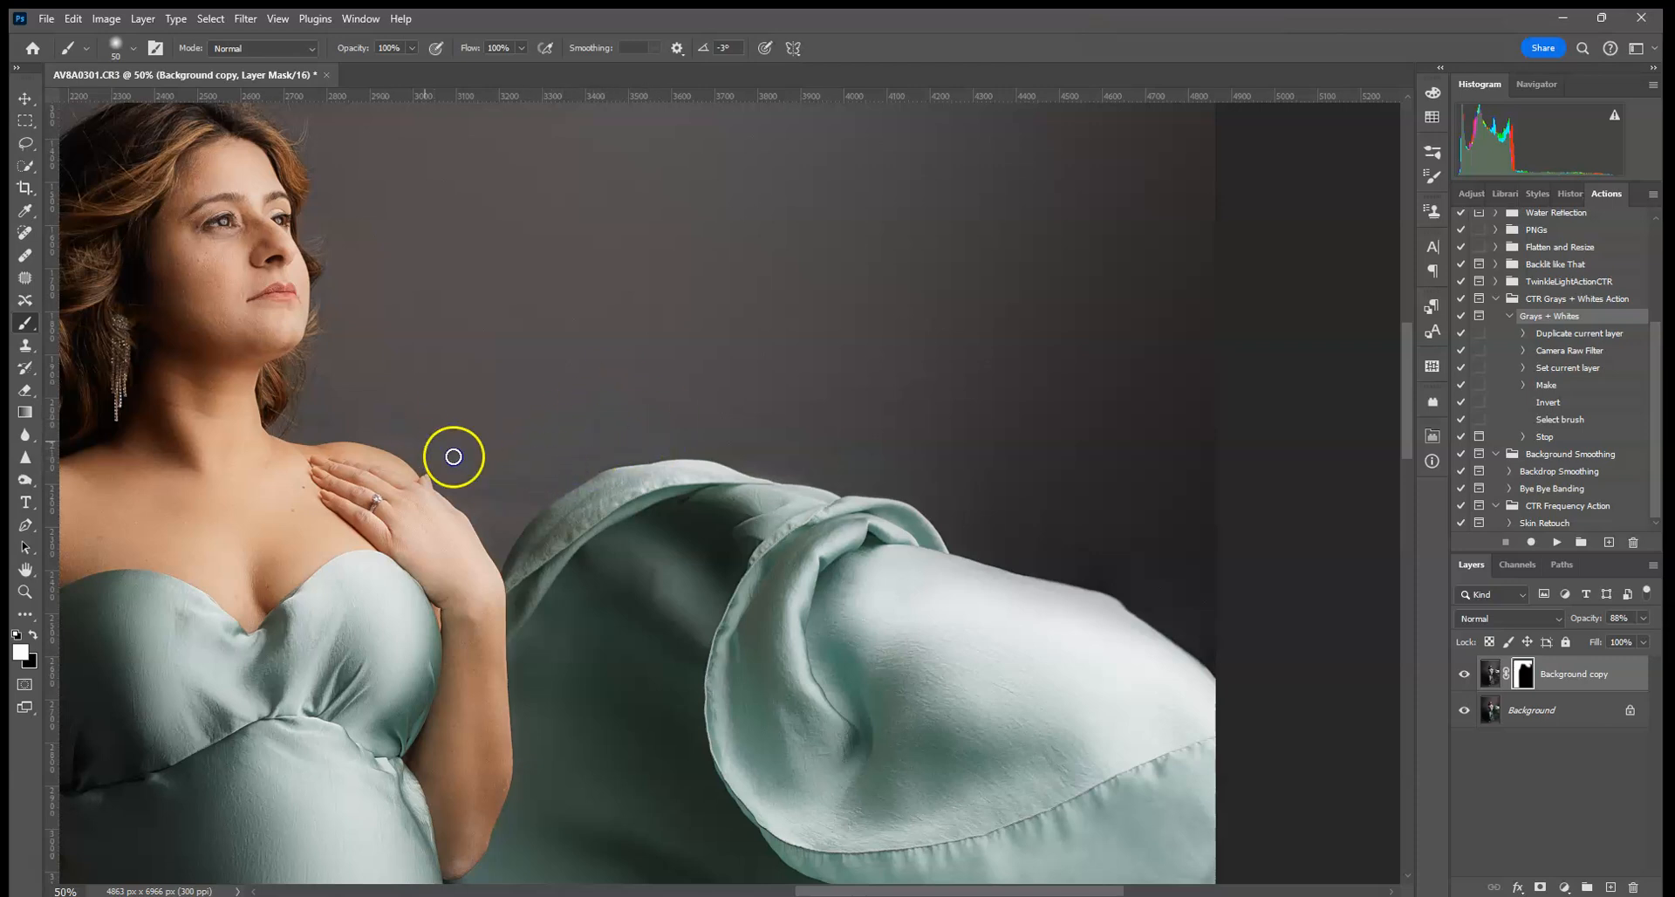
key(ctrl+0)
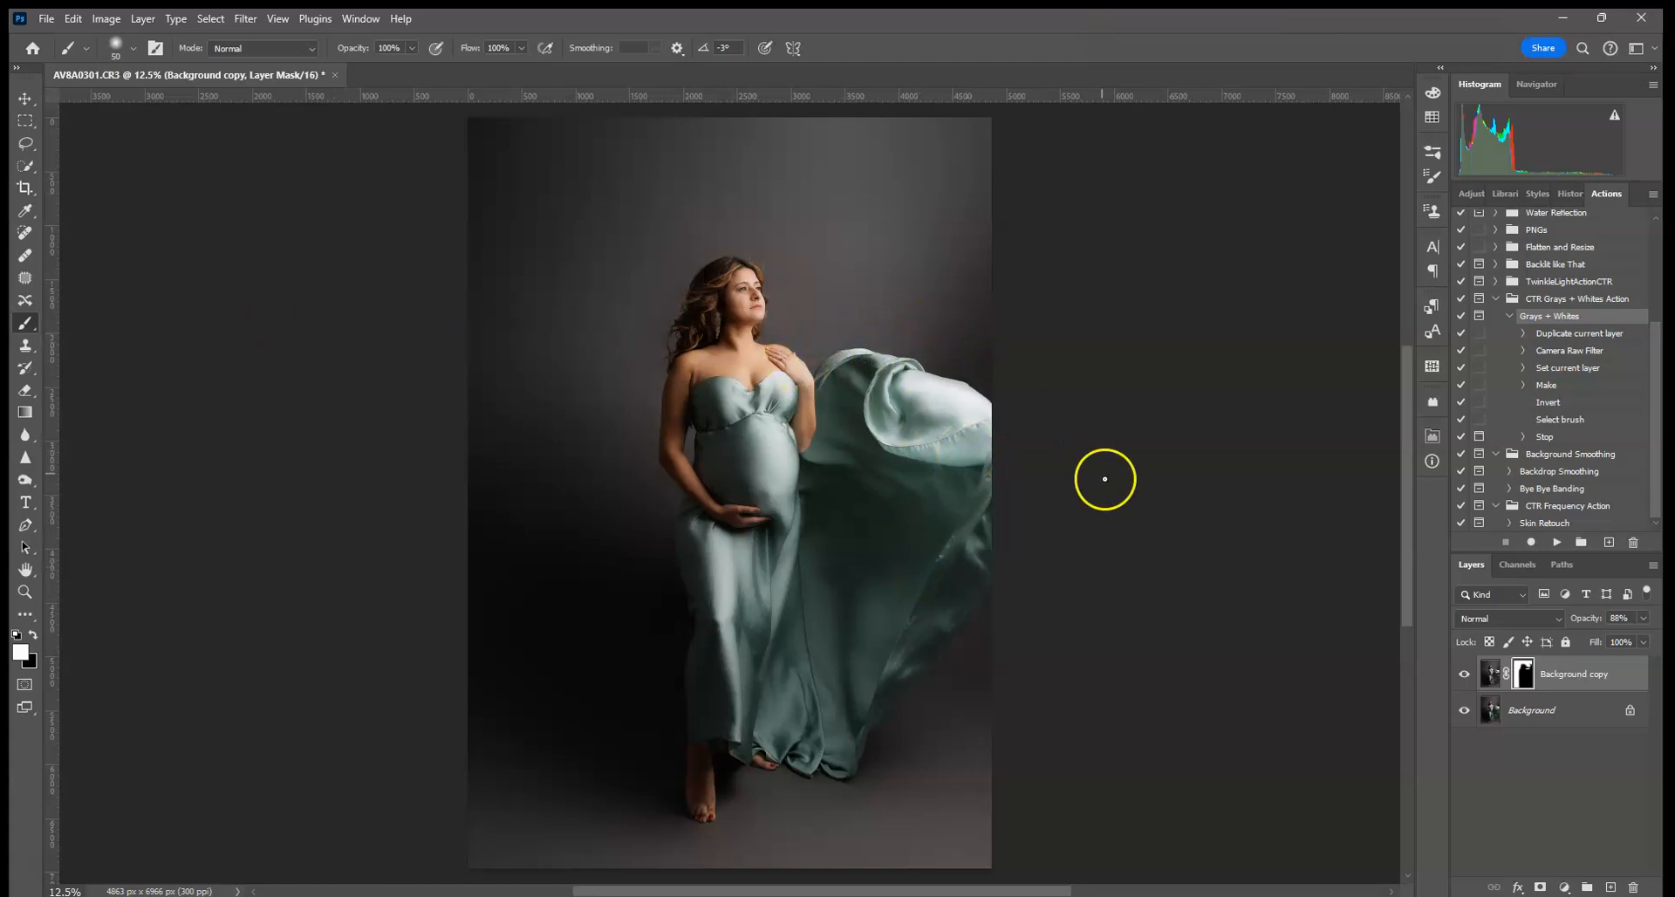
click(1601, 681)
drag(1601, 682, 1634, 886)
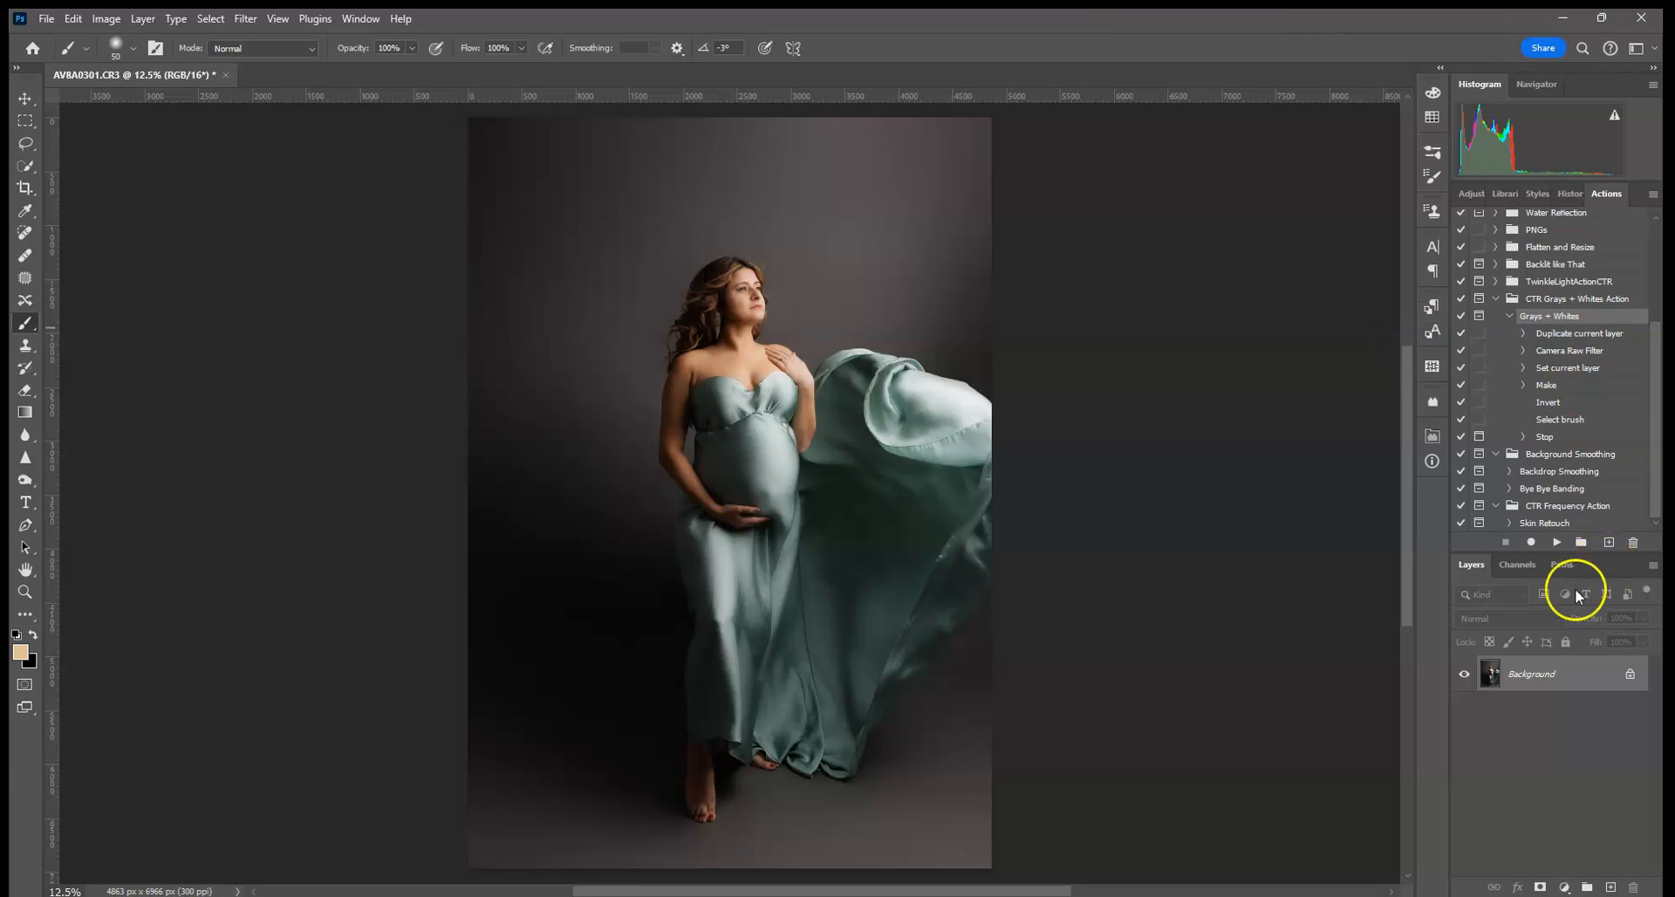
- Use Quick Selection's Select Subject, adding the fabric by the shoulder, the dress and the feet
click(26, 165)
click(501, 47)
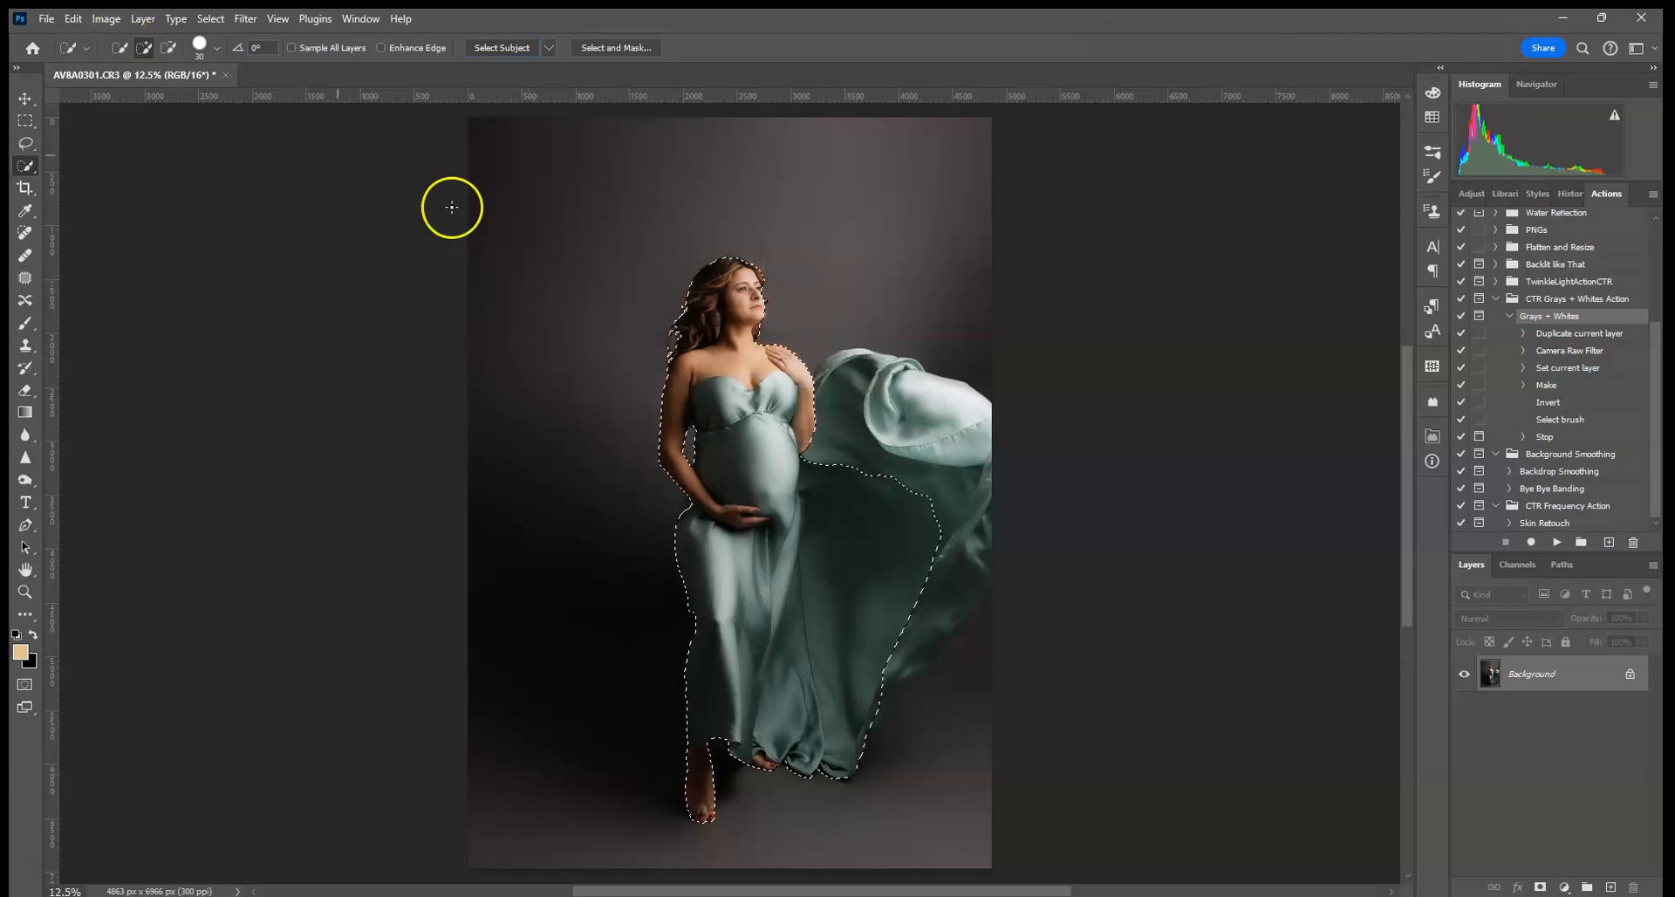
drag(840, 378, 806, 421)
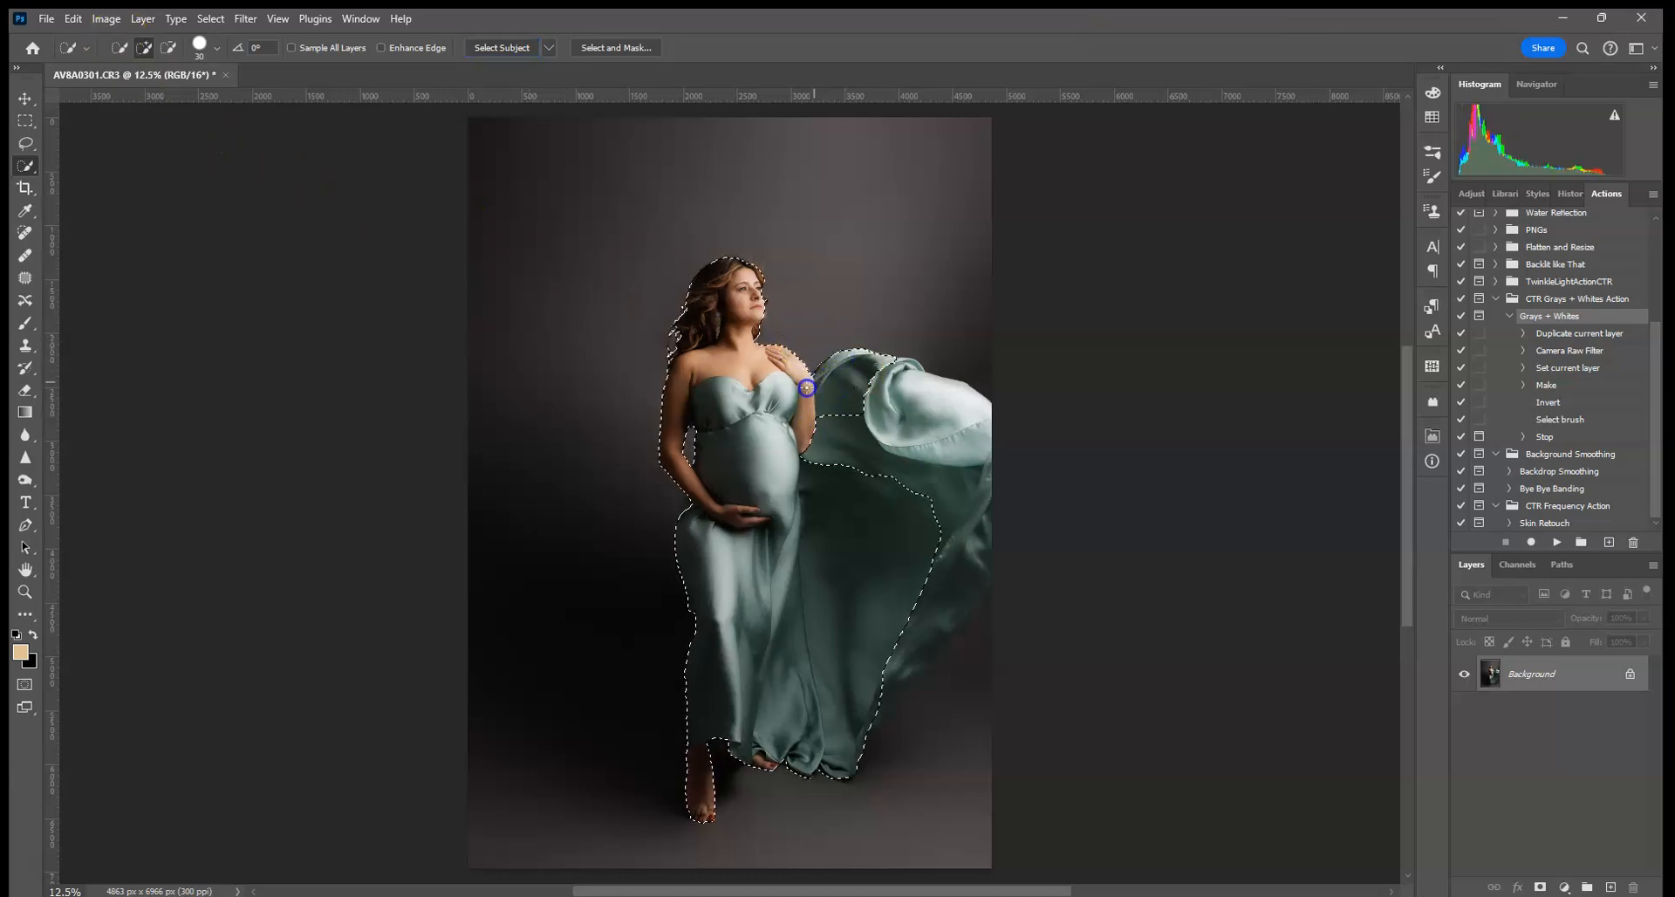
mouse_move(870, 426)
mouse_down()
mouse_move(778, 440)
mouse_move(869, 465)
mouse_up()
drag(684, 728, 725, 746)
- Subtract the bottom-right floor from the selection and duplicate the Background layer
click(169, 48)
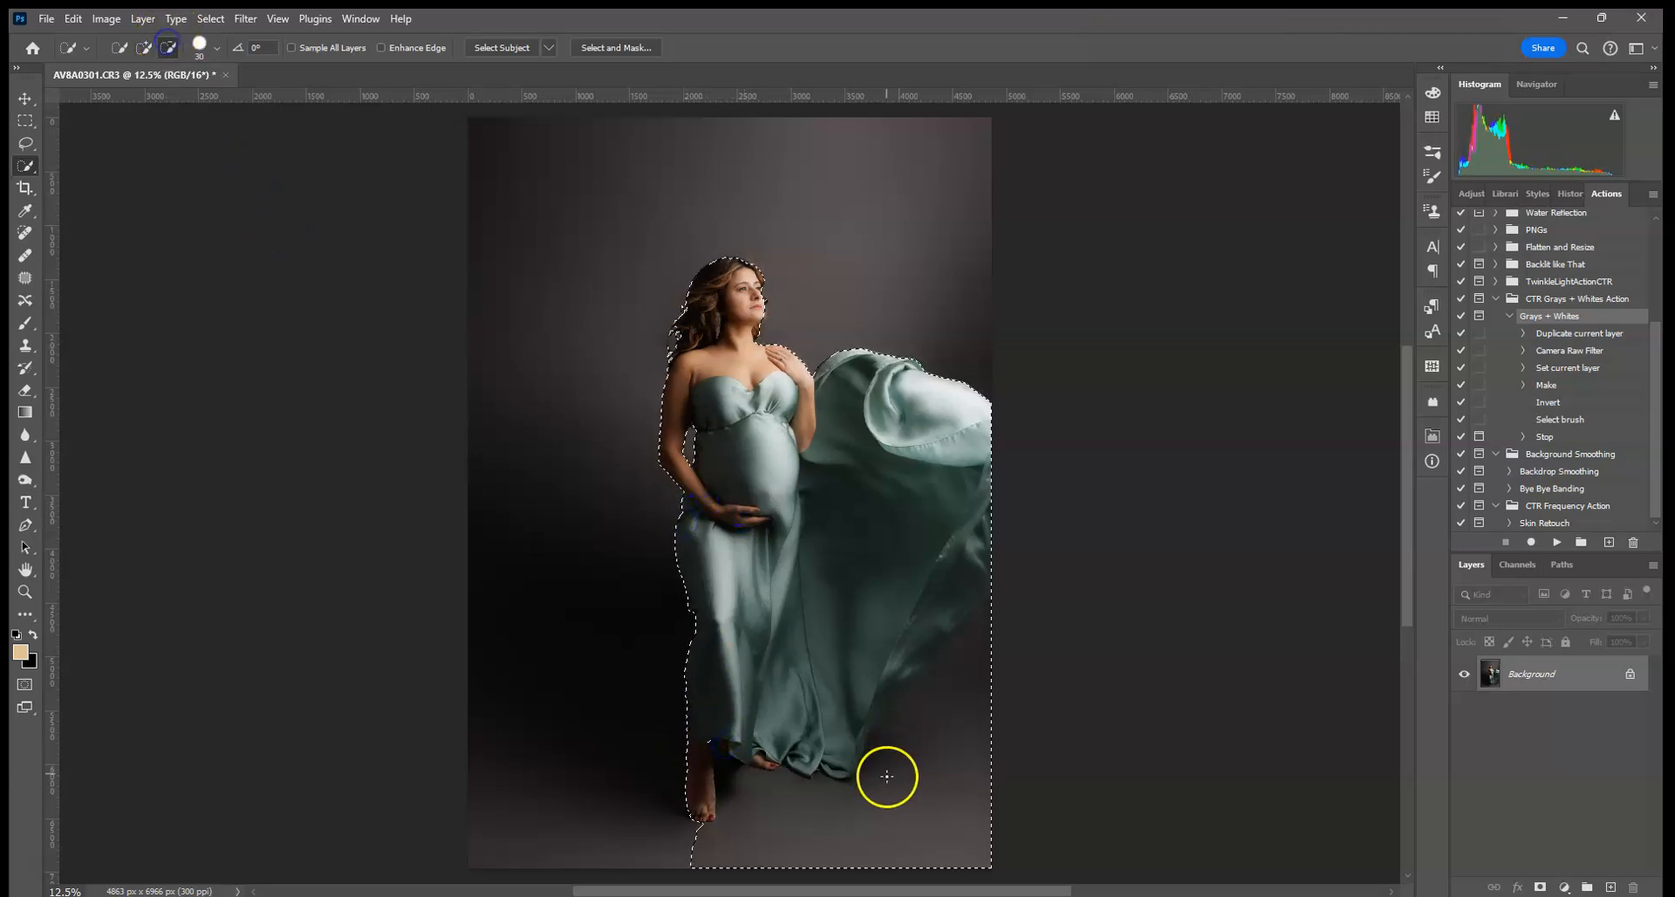
mouse_move(735, 859)
mouse_down()
mouse_move(939, 848)
mouse_move(860, 844)
mouse_move(1021, 635)
mouse_up()
drag(917, 740, 1008, 600)
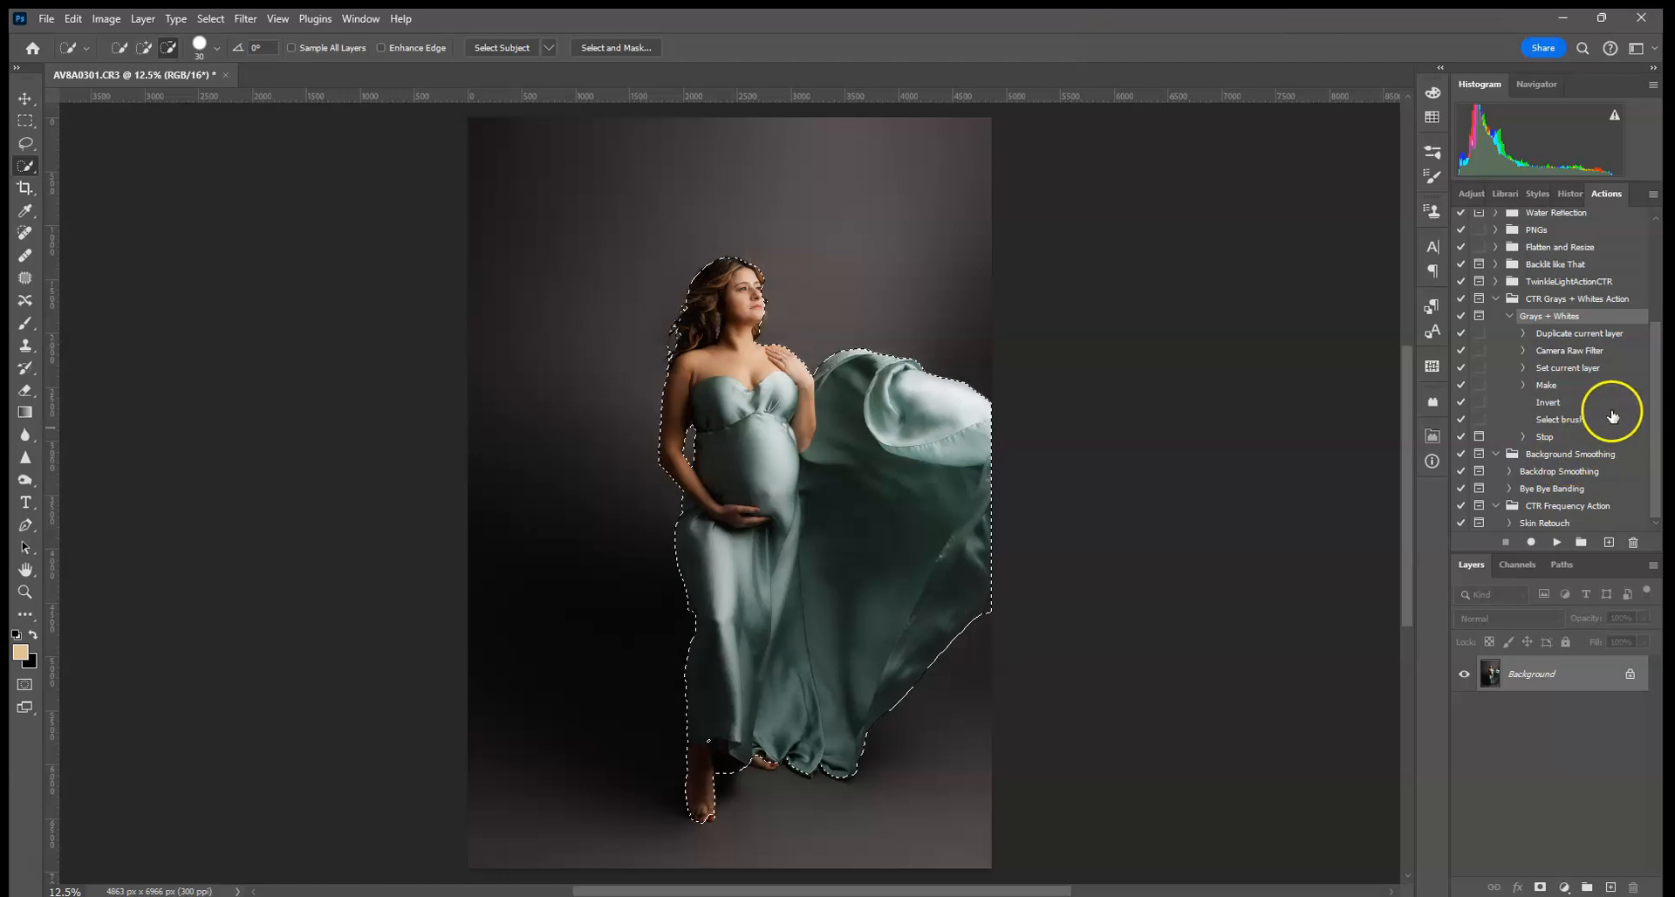
drag(1599, 673, 1611, 886)
- Mask the Background copy to the selection, run Grays + Whites on its image, and stop at the Make error
click(1541, 886)
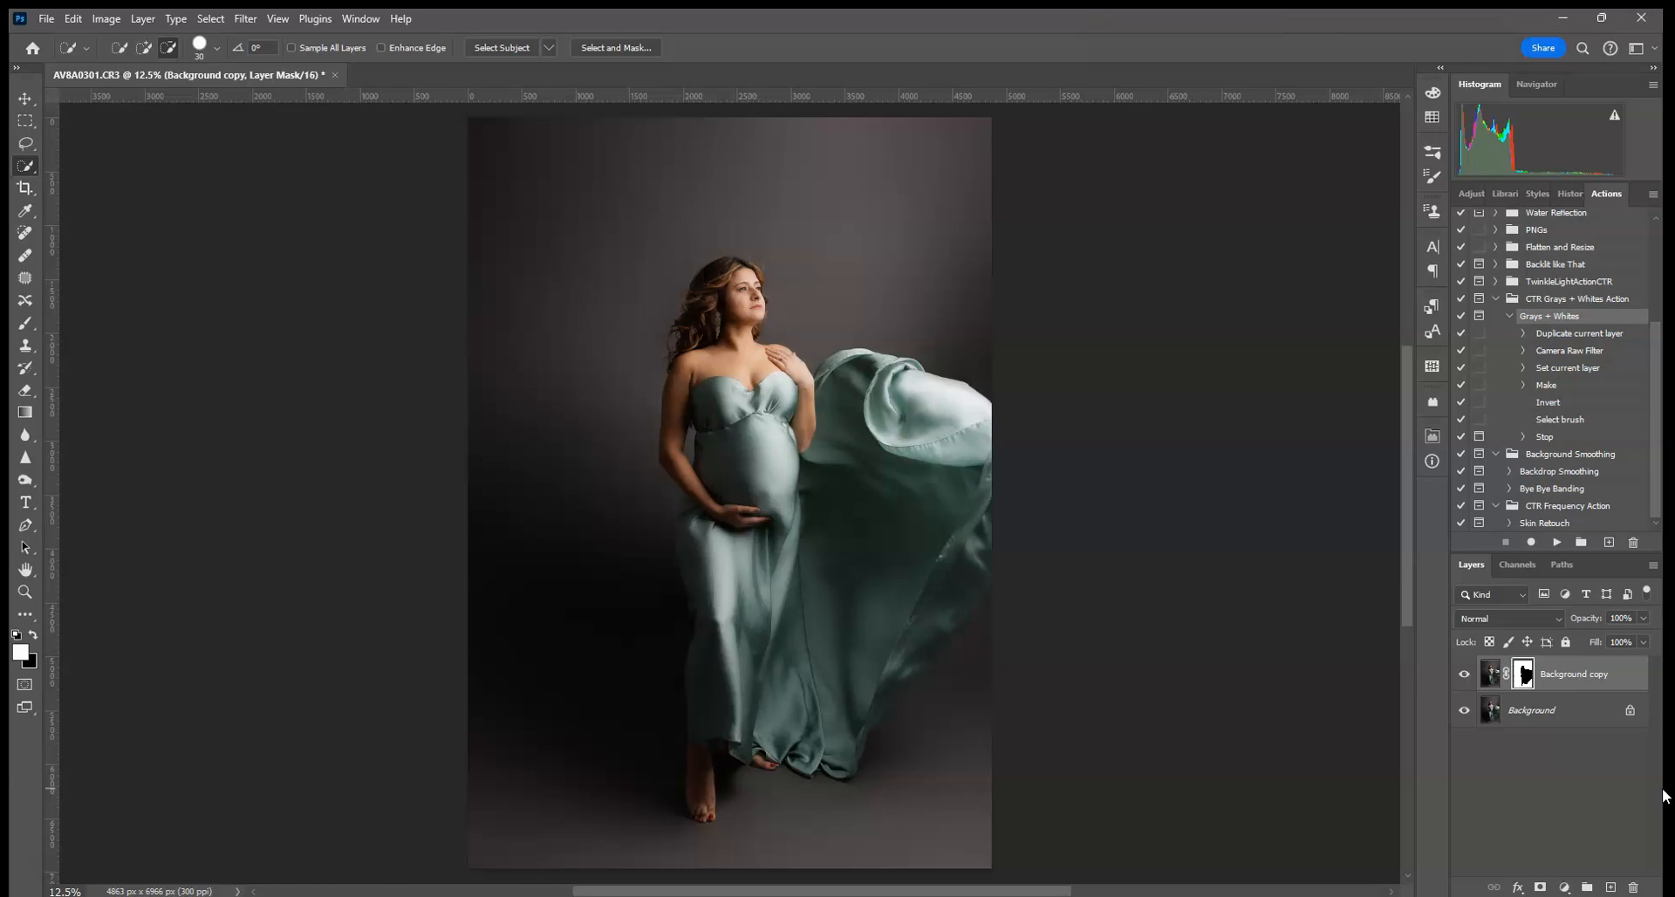
click(1491, 675)
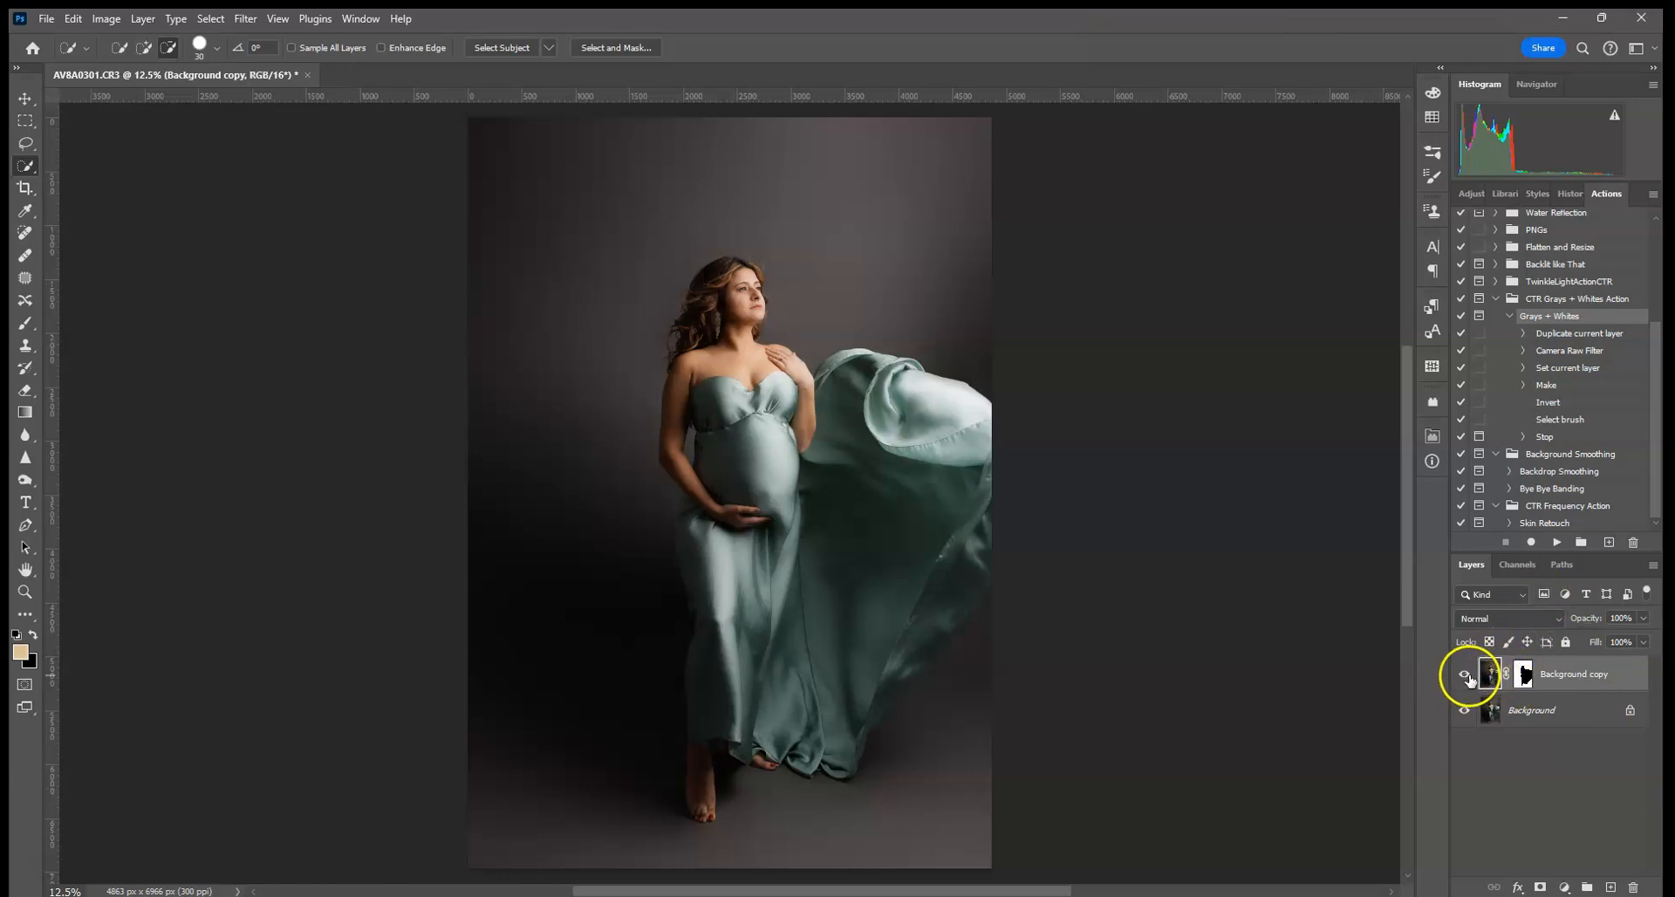
click(1556, 542)
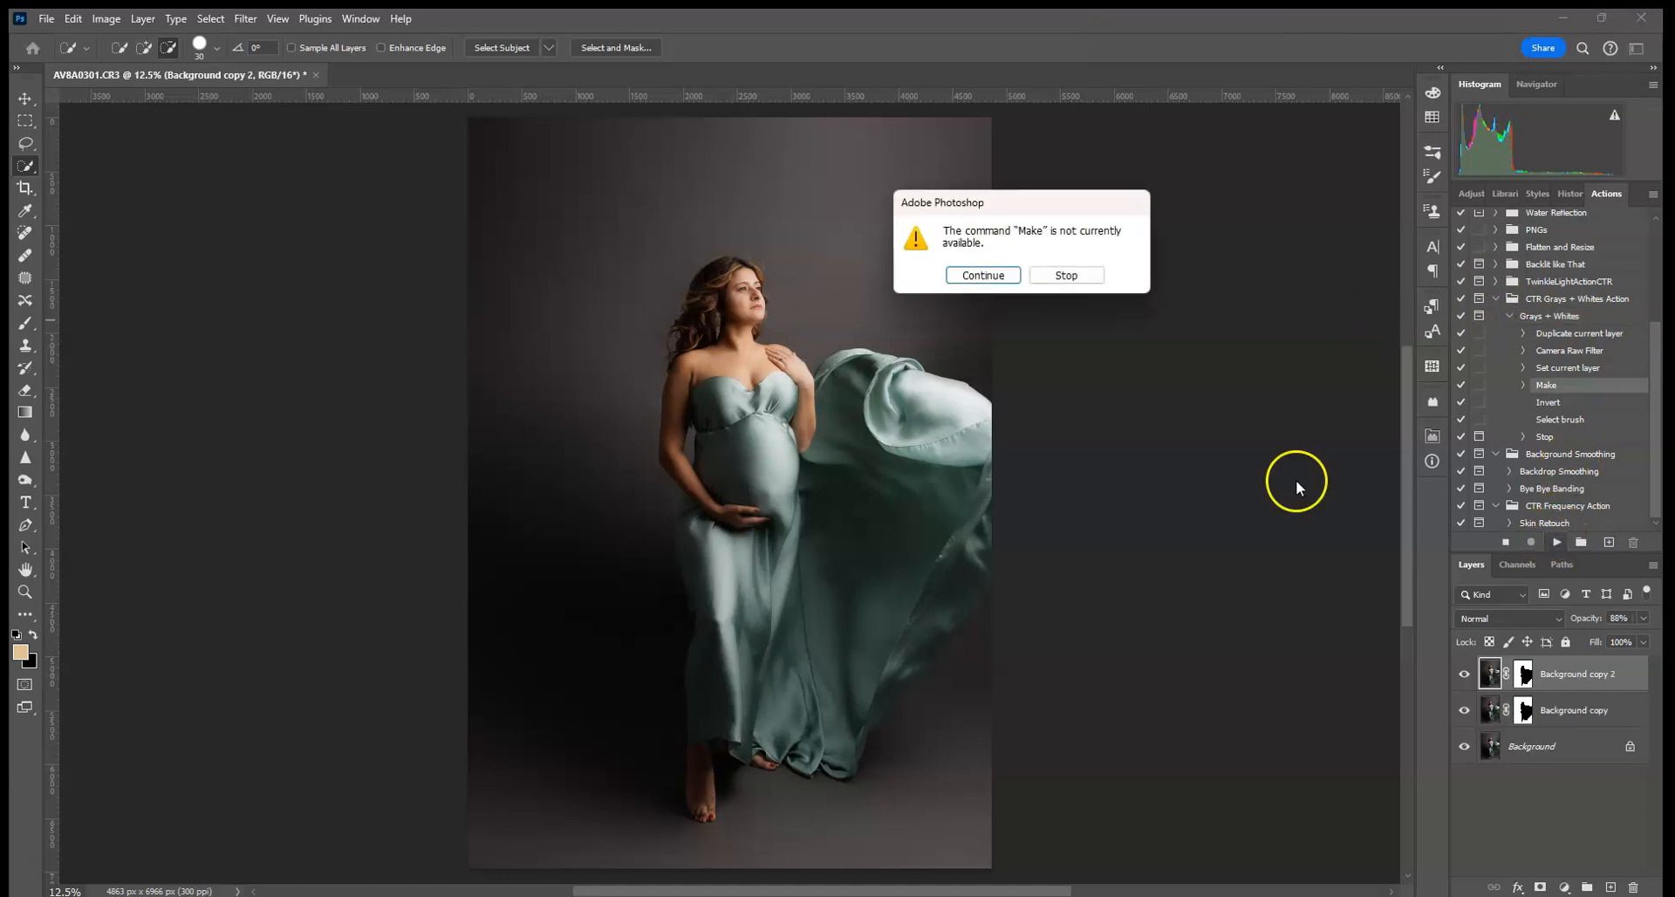
click(1067, 276)
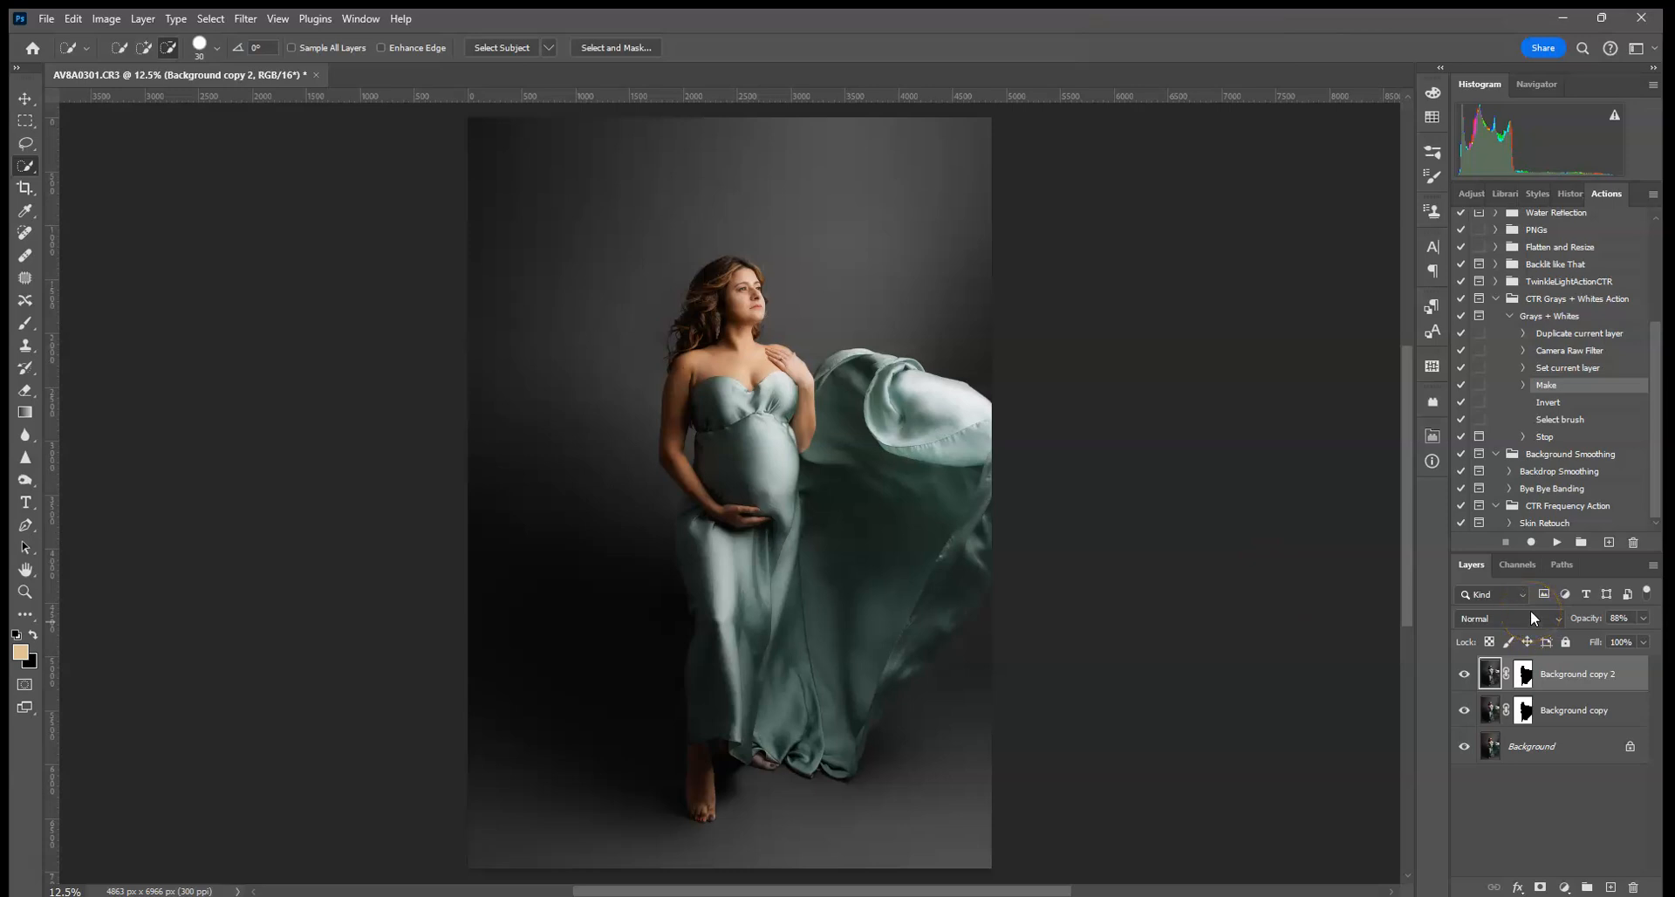
- At 100% zoom, paint black on Background copy 2's mask over the nose
key(ctrl+plus)
key(ctrl+plus)
key(ctrl+plus)
key(ctrl+plus)
key(ctrl+plus)
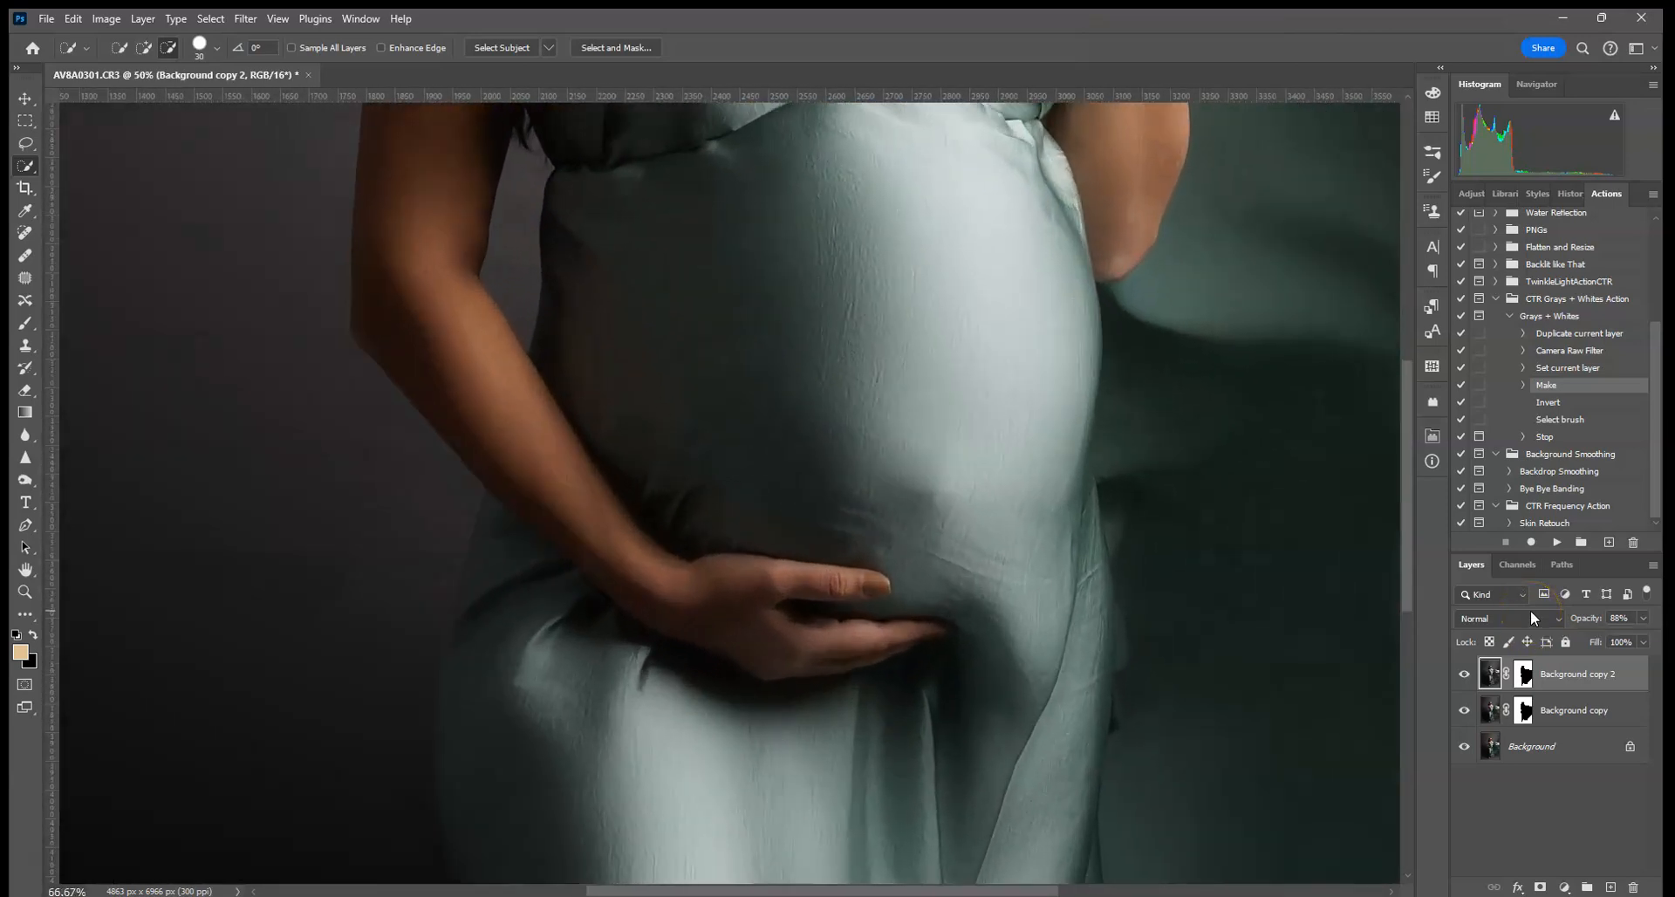
key(ctrl+plus)
drag(936, 554, 905, 777)
drag(964, 357, 944, 466)
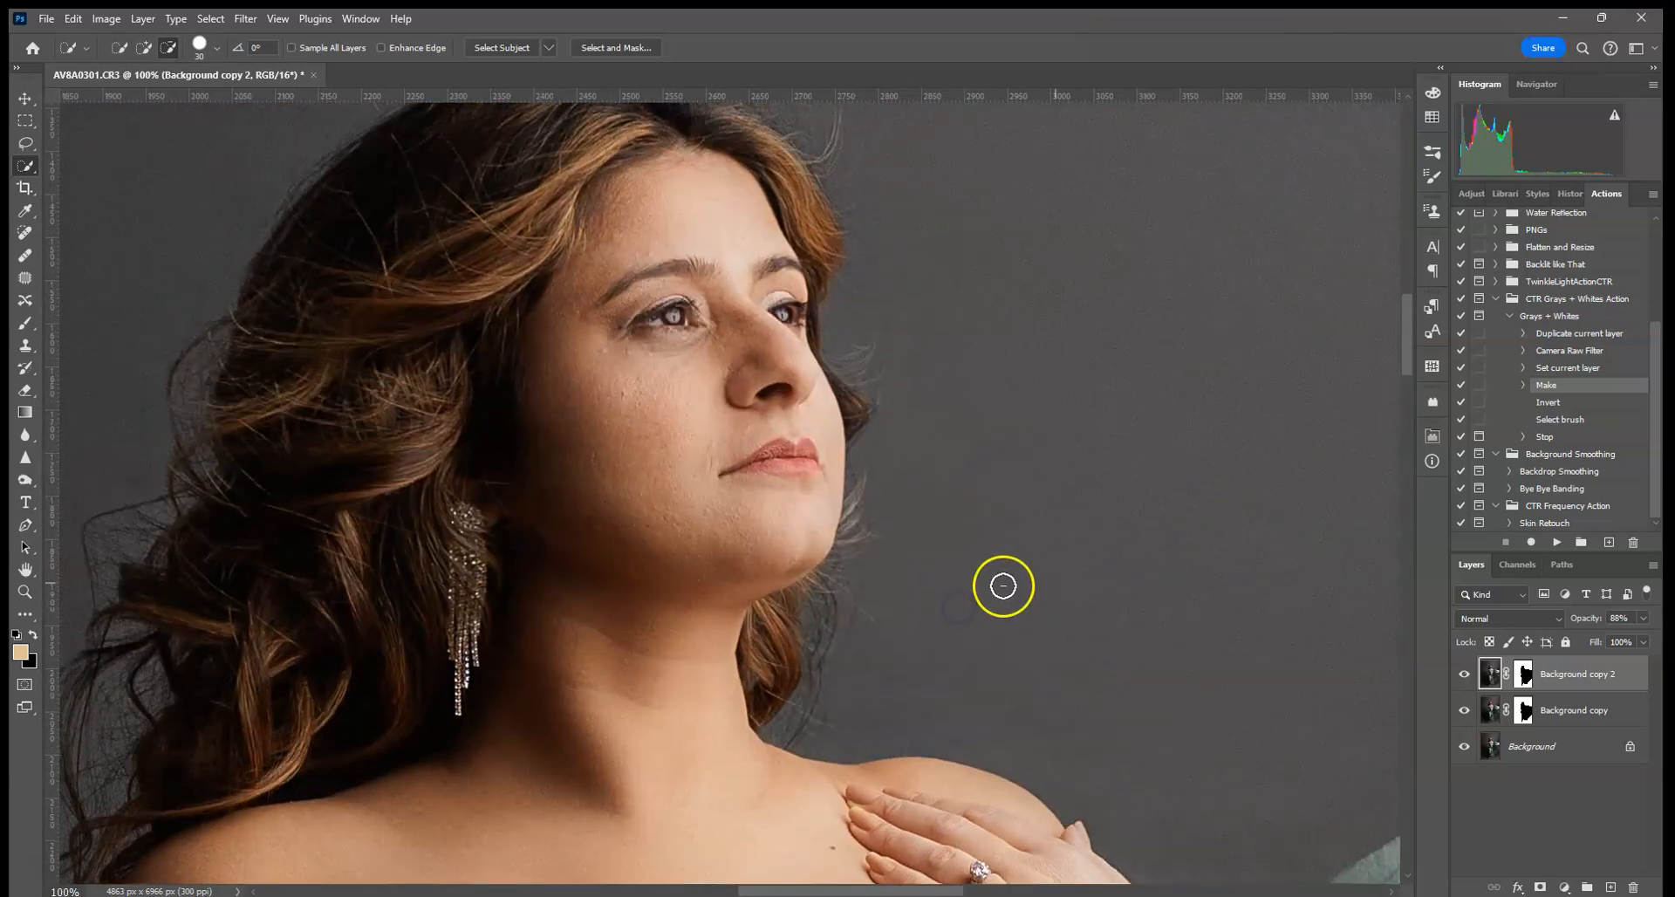
click(1523, 672)
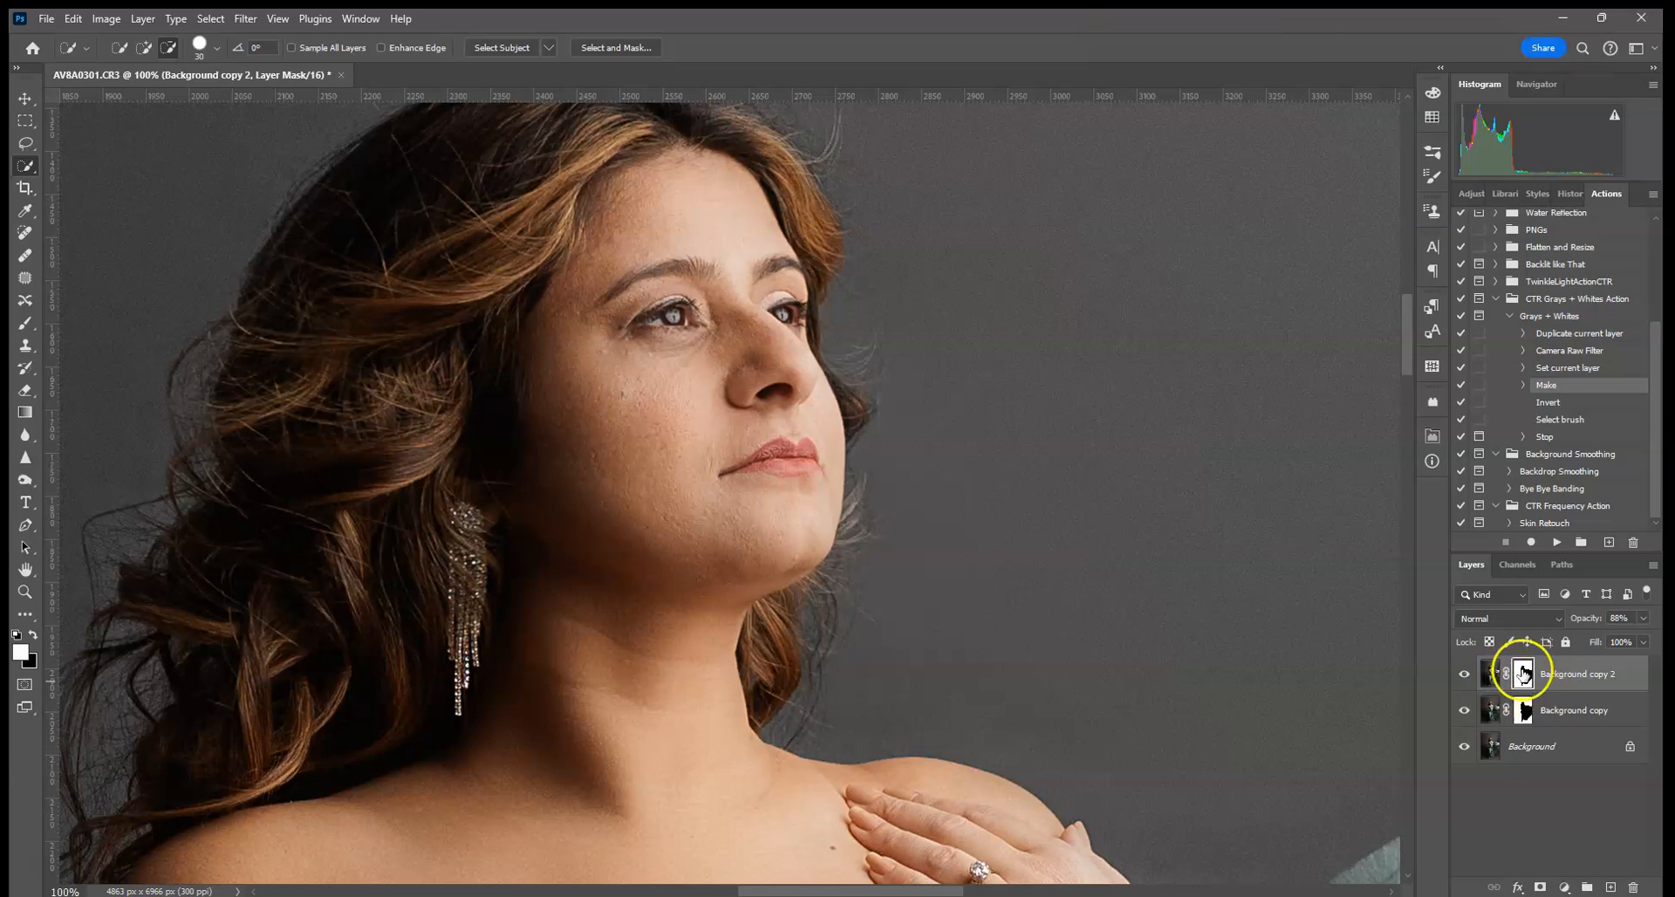
click(26, 323)
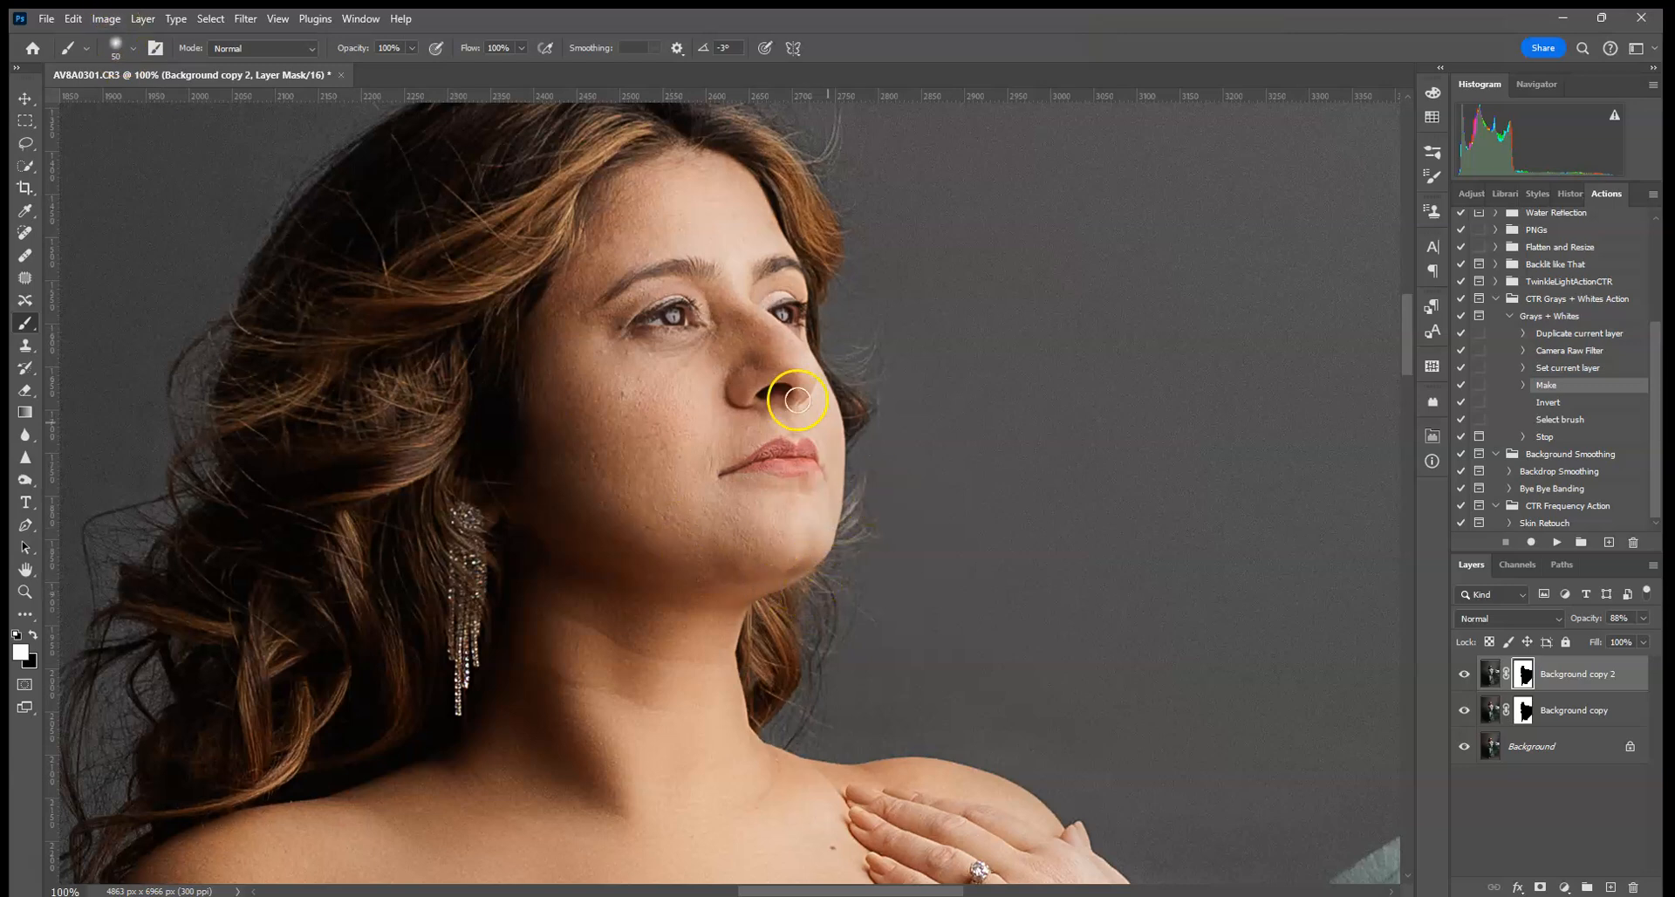
click(31, 634)
click(764, 381)
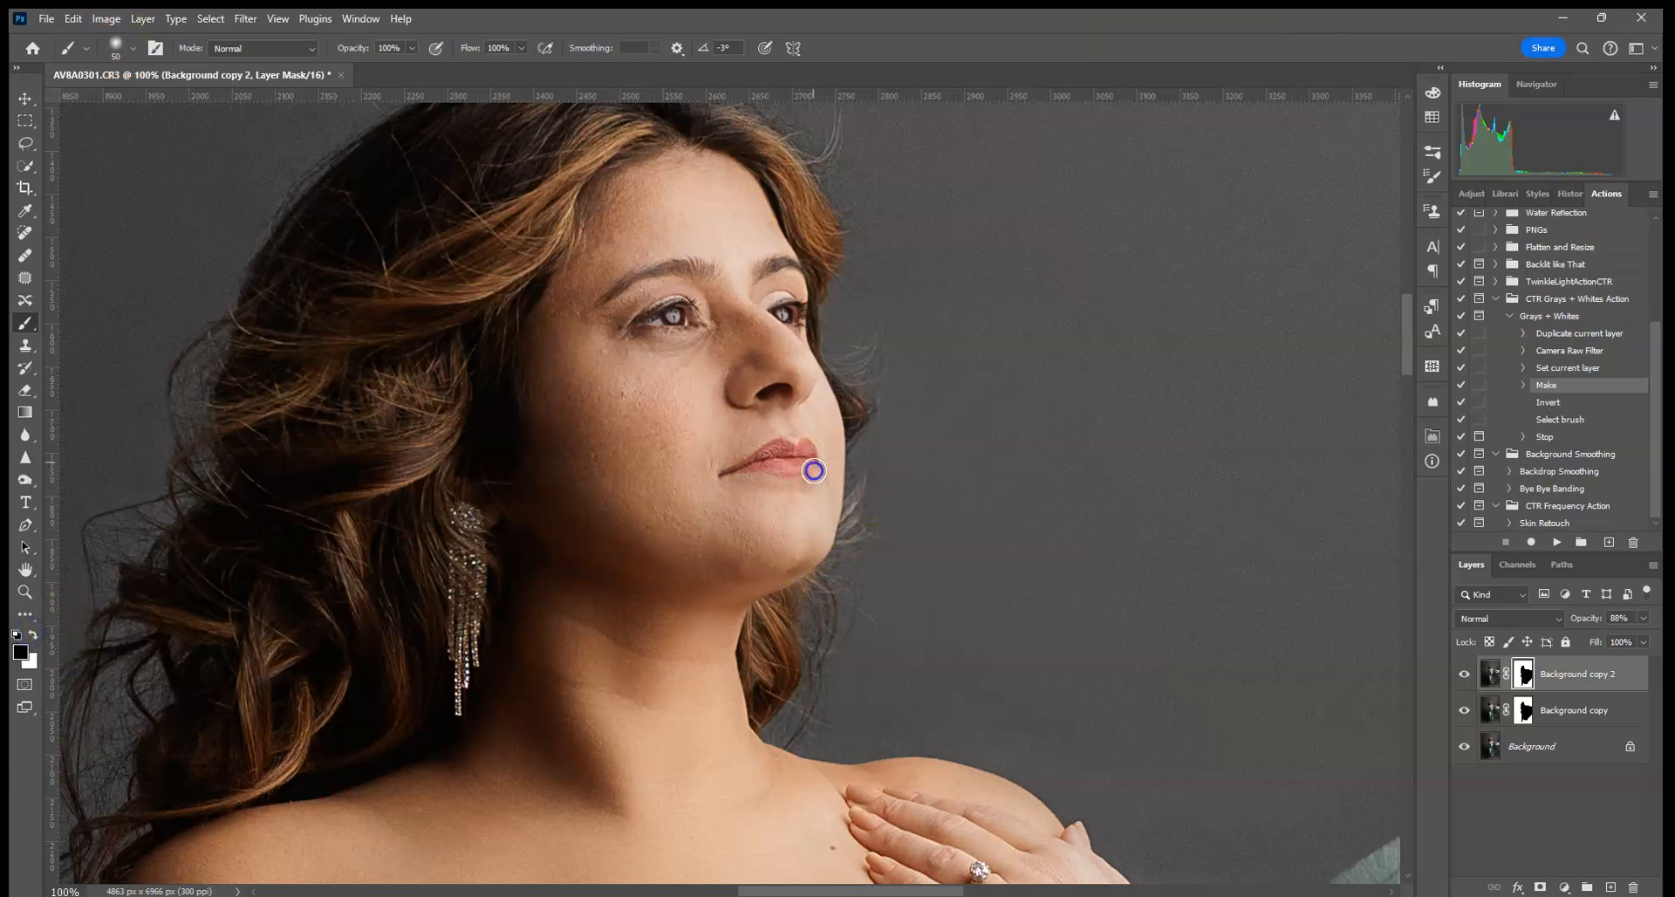
- Mask out the Grays + Whites effect along the dress edge and its shadow edge
drag(857, 612, 670, 247)
drag(946, 568, 614, 498)
drag(773, 462, 604, 503)
drag(1080, 555, 486, 421)
drag(890, 646, 584, 392)
drag(698, 576, 681, 348)
drag(702, 681, 710, 369)
drag(703, 645, 705, 570)
mouse_move(687, 827)
mouse_down()
mouse_move(710, 505)
mouse_move(658, 576)
mouse_up()
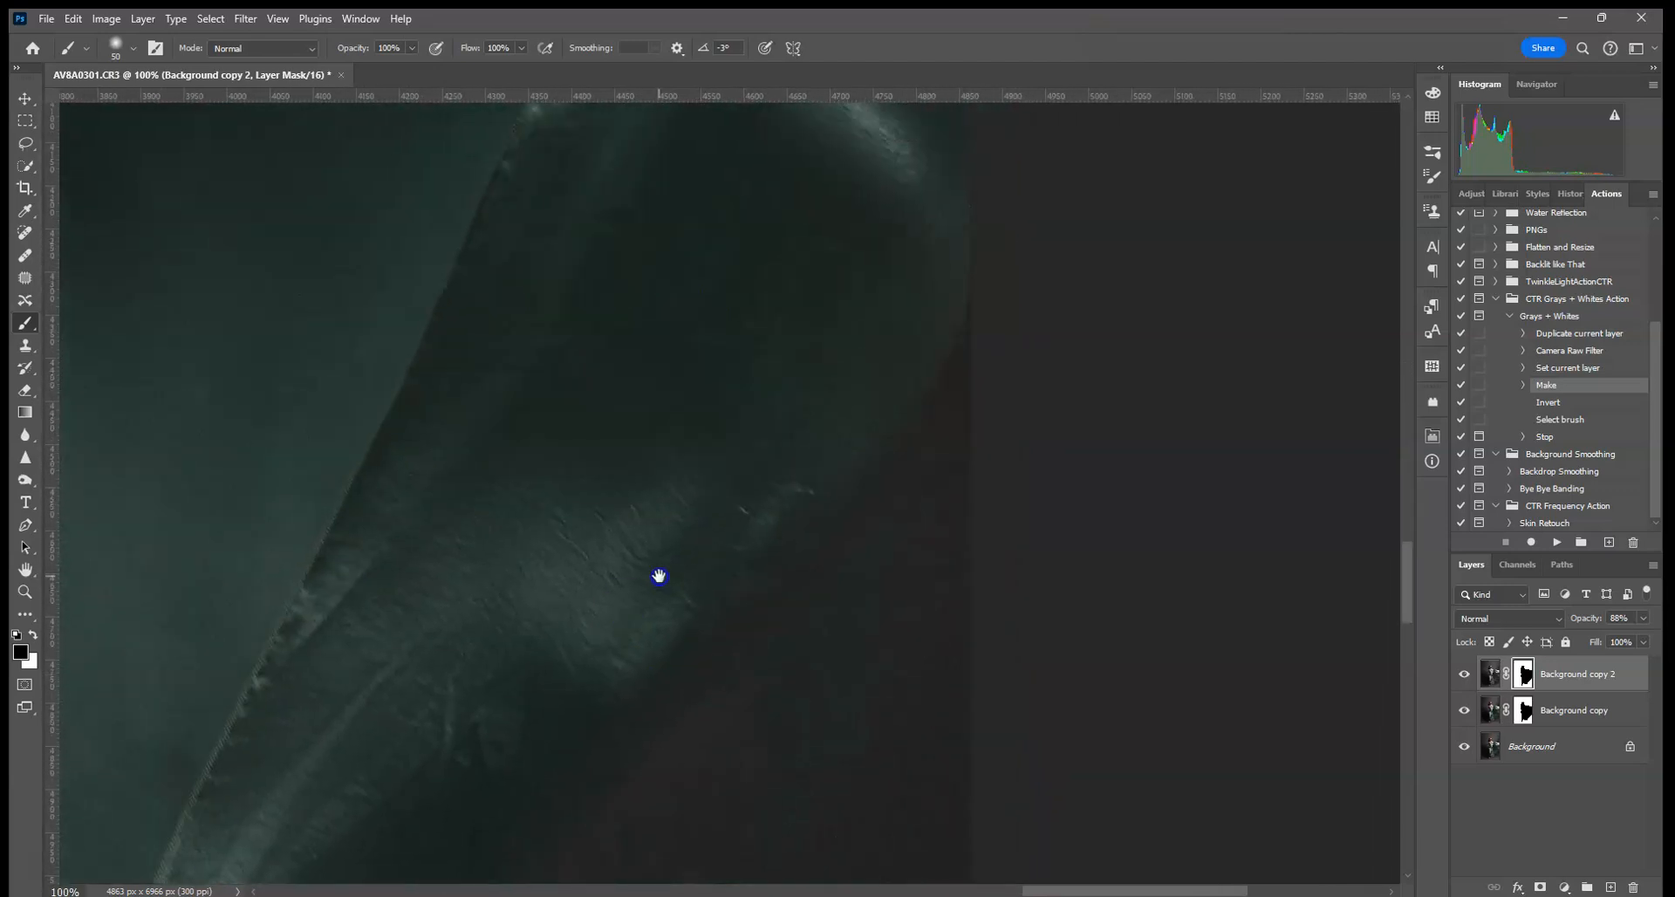
drag(825, 502, 835, 486)
drag(806, 547, 752, 619)
drag(603, 765, 905, 377)
mouse_move(681, 700)
mouse_down()
mouse_move(719, 654)
mouse_move(981, 478)
mouse_move(853, 612)
mouse_up()
mouse_move(814, 482)
mouse_down()
mouse_move(715, 616)
mouse_move(621, 702)
mouse_up()
- Paint the mask down the lower dress edge, over the hem and the foot
drag(522, 744, 784, 365)
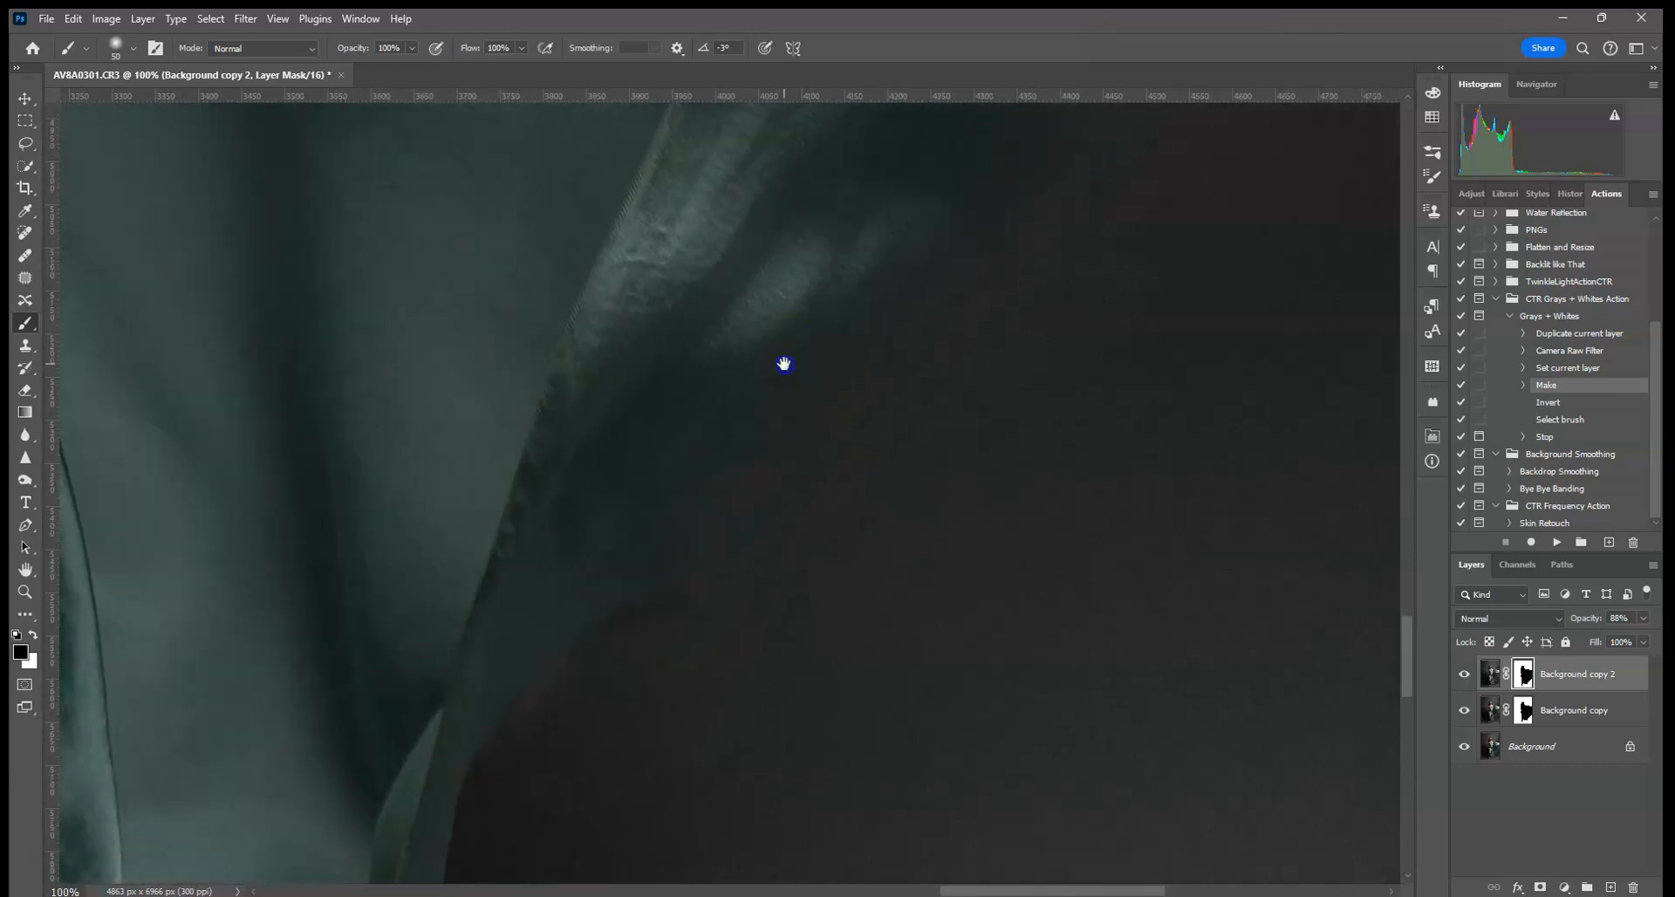
drag(650, 689, 696, 624)
drag(481, 674, 453, 747)
mouse_move(475, 729)
mouse_down()
mouse_move(729, 483)
mouse_move(811, 375)
mouse_up()
drag(632, 707, 797, 483)
drag(626, 392, 620, 397)
mouse_move(737, 411)
mouse_down()
mouse_move(774, 456)
mouse_move(887, 455)
mouse_up()
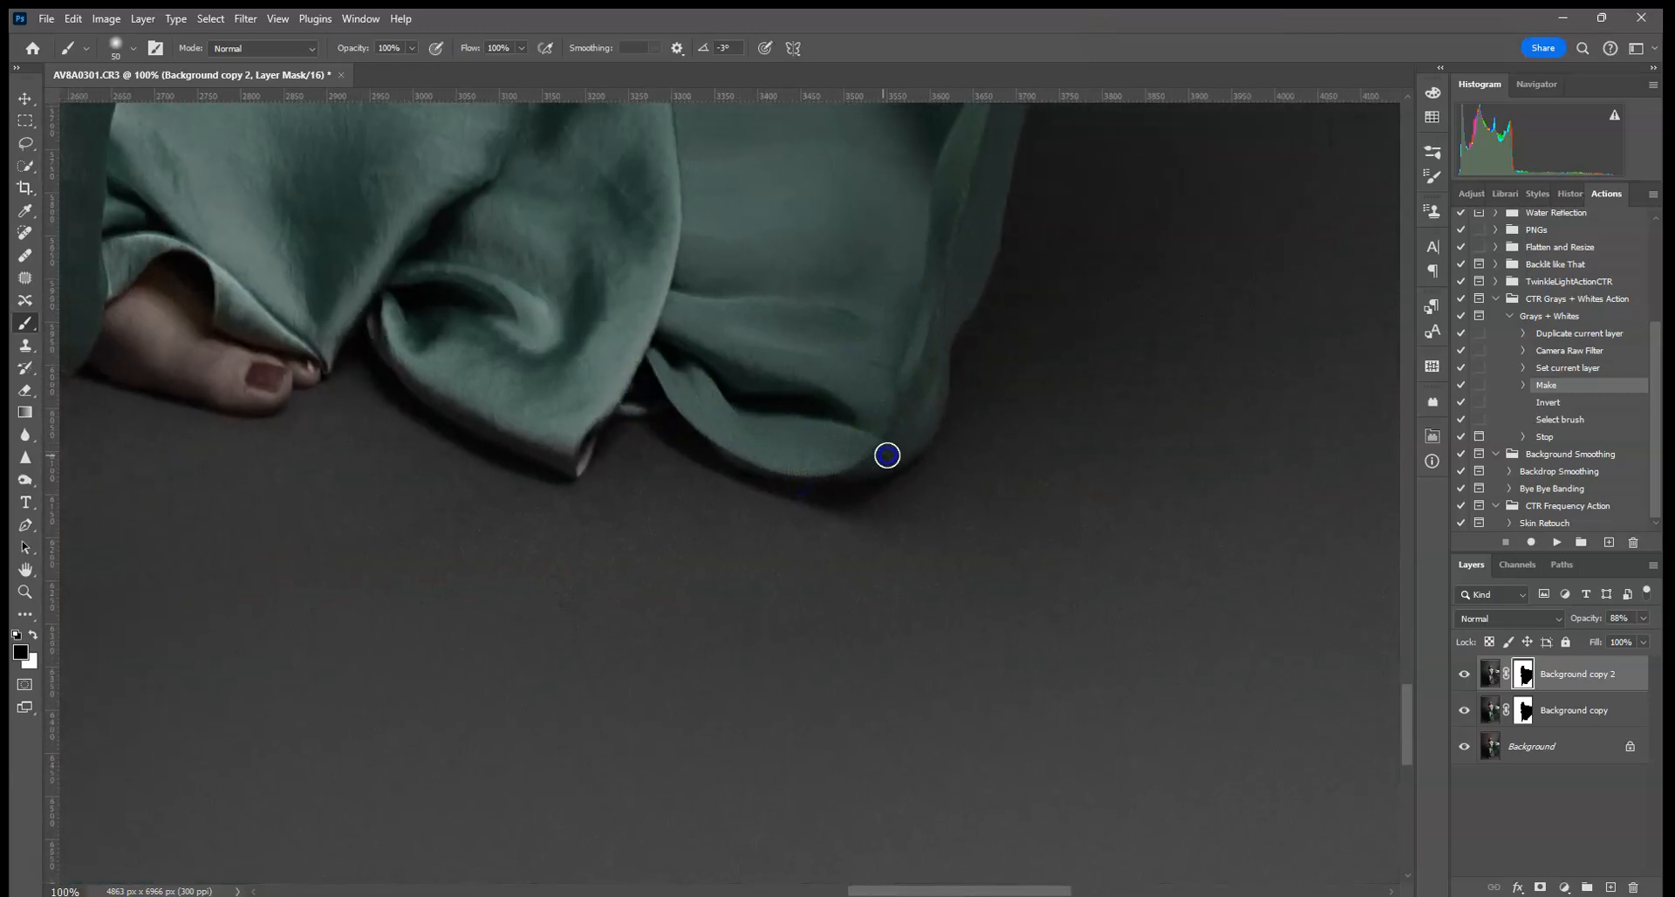
drag(566, 442, 808, 474)
mouse_move(583, 490)
mouse_down()
mouse_move(733, 527)
mouse_move(692, 475)
mouse_move(761, 506)
mouse_move(386, 400)
mouse_move(408, 418)
mouse_move(359, 273)
mouse_up()
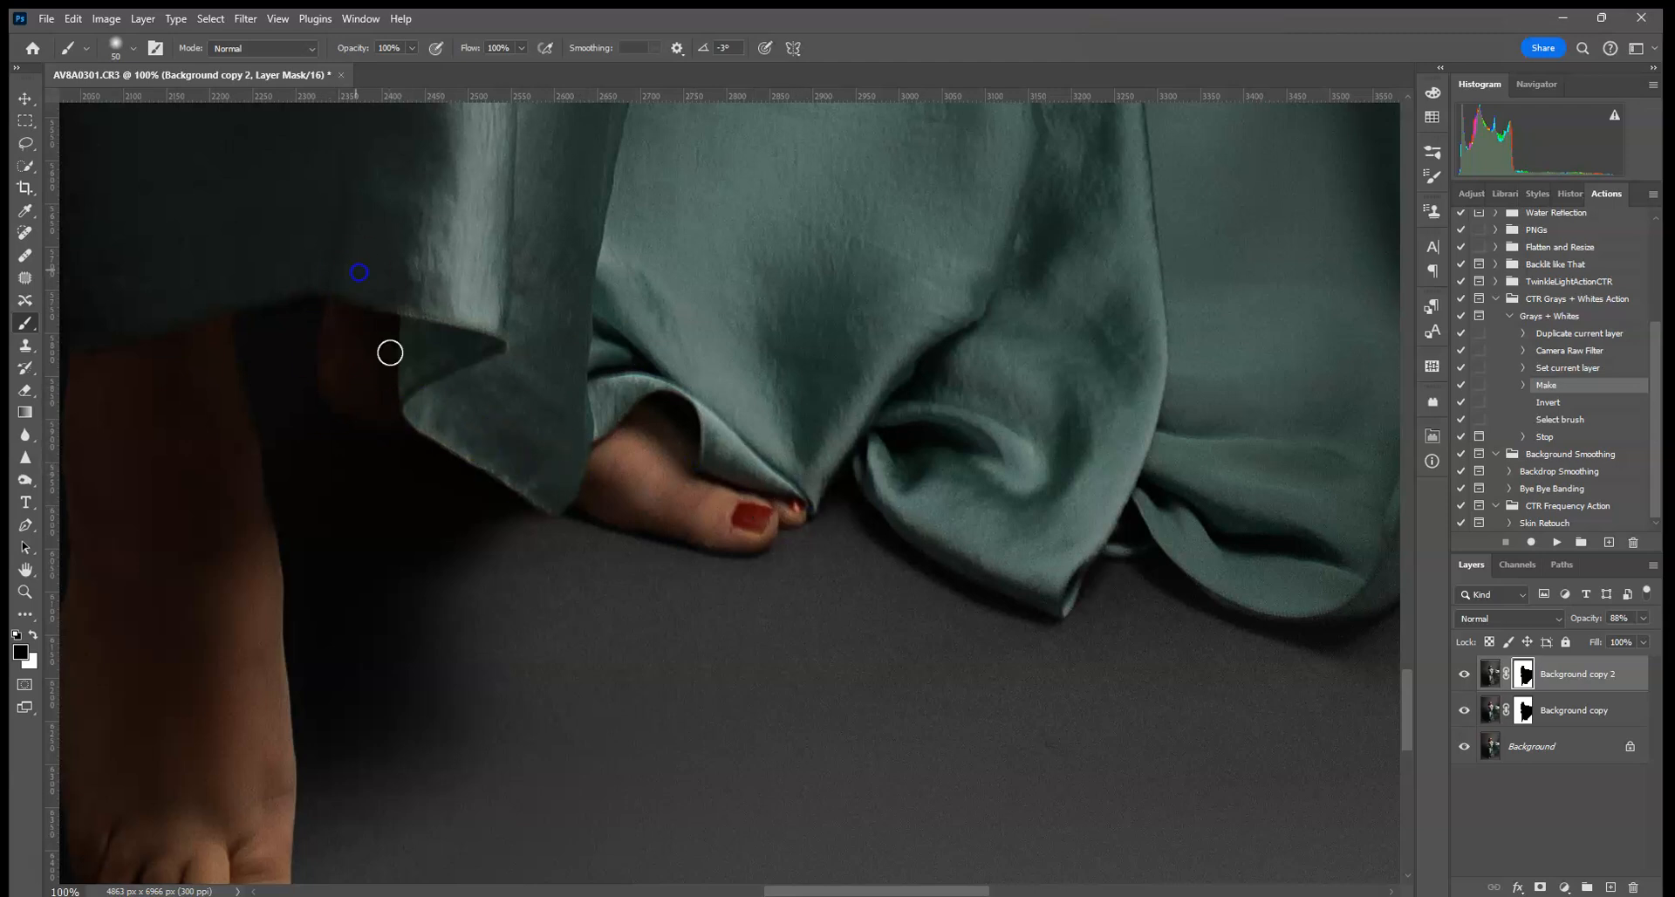
- Check the leg, skirt, arm, shoulder and face edges, then fit the whole photo on screen
drag(390, 353, 887, 218)
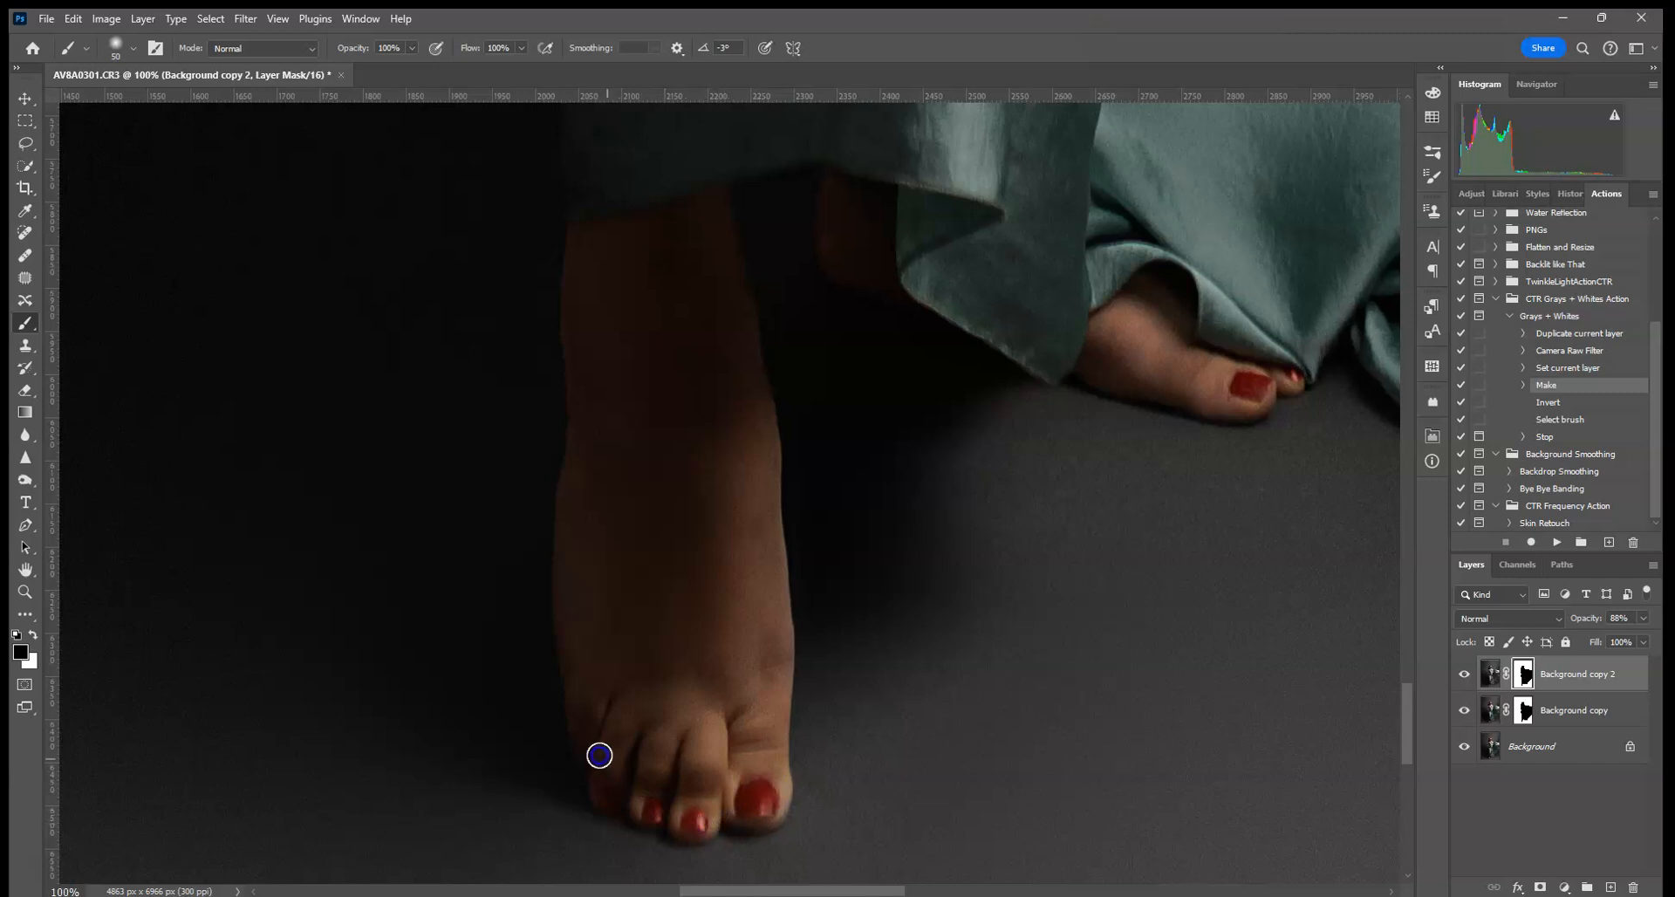
drag(620, 254, 650, 467)
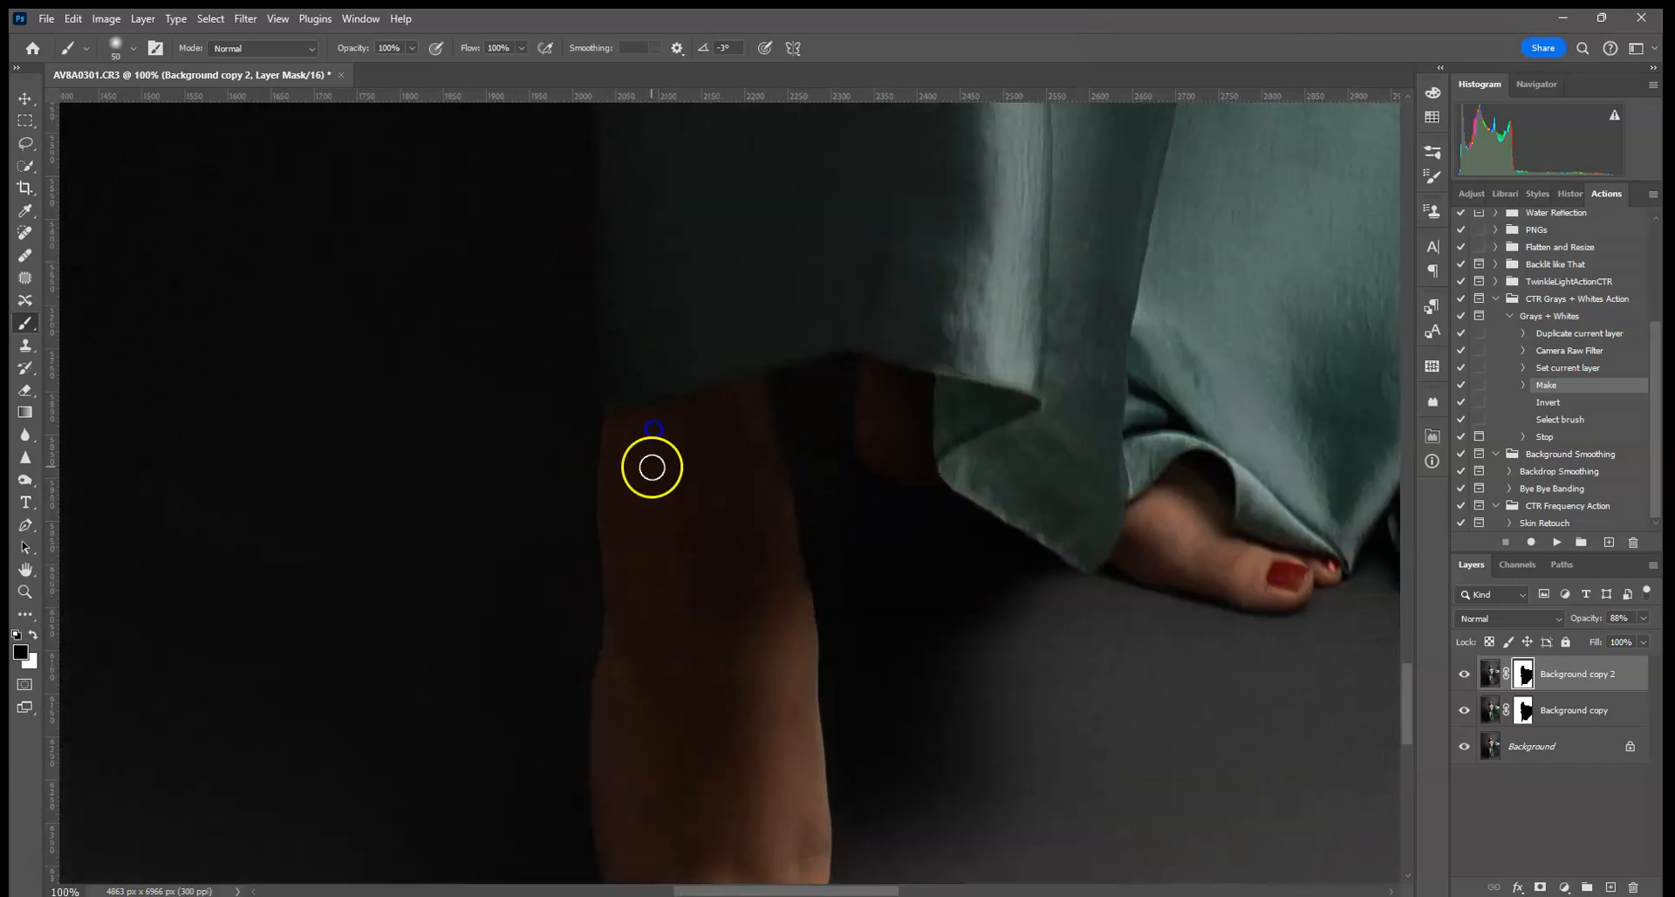
drag(666, 336, 710, 688)
drag(709, 358, 725, 599)
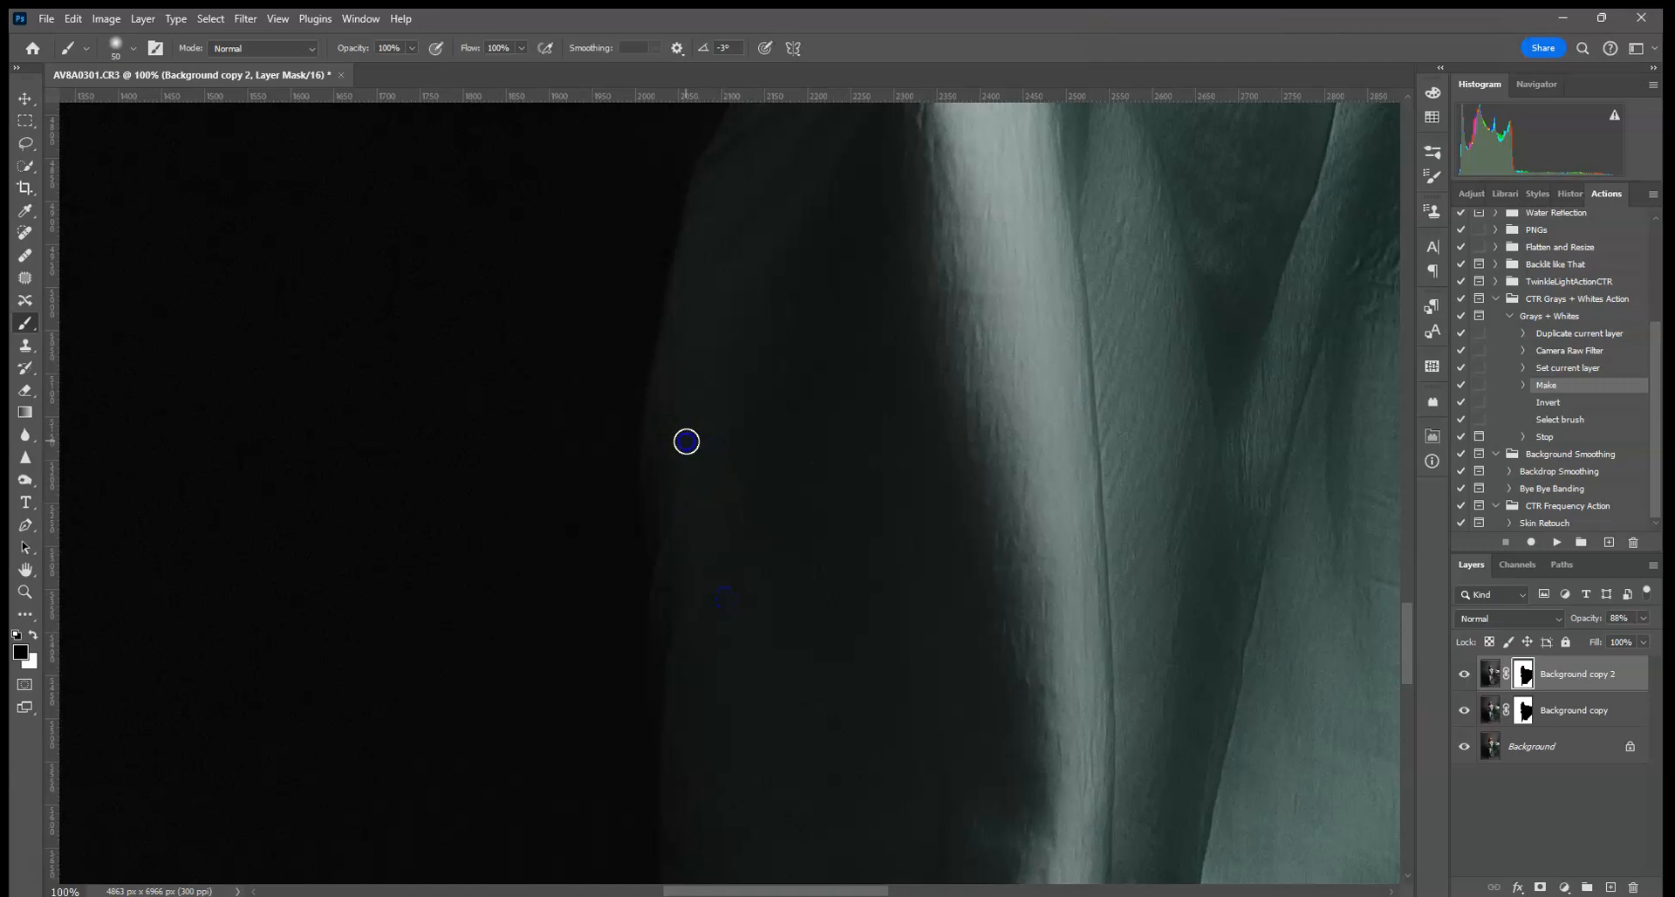
drag(710, 369, 733, 553)
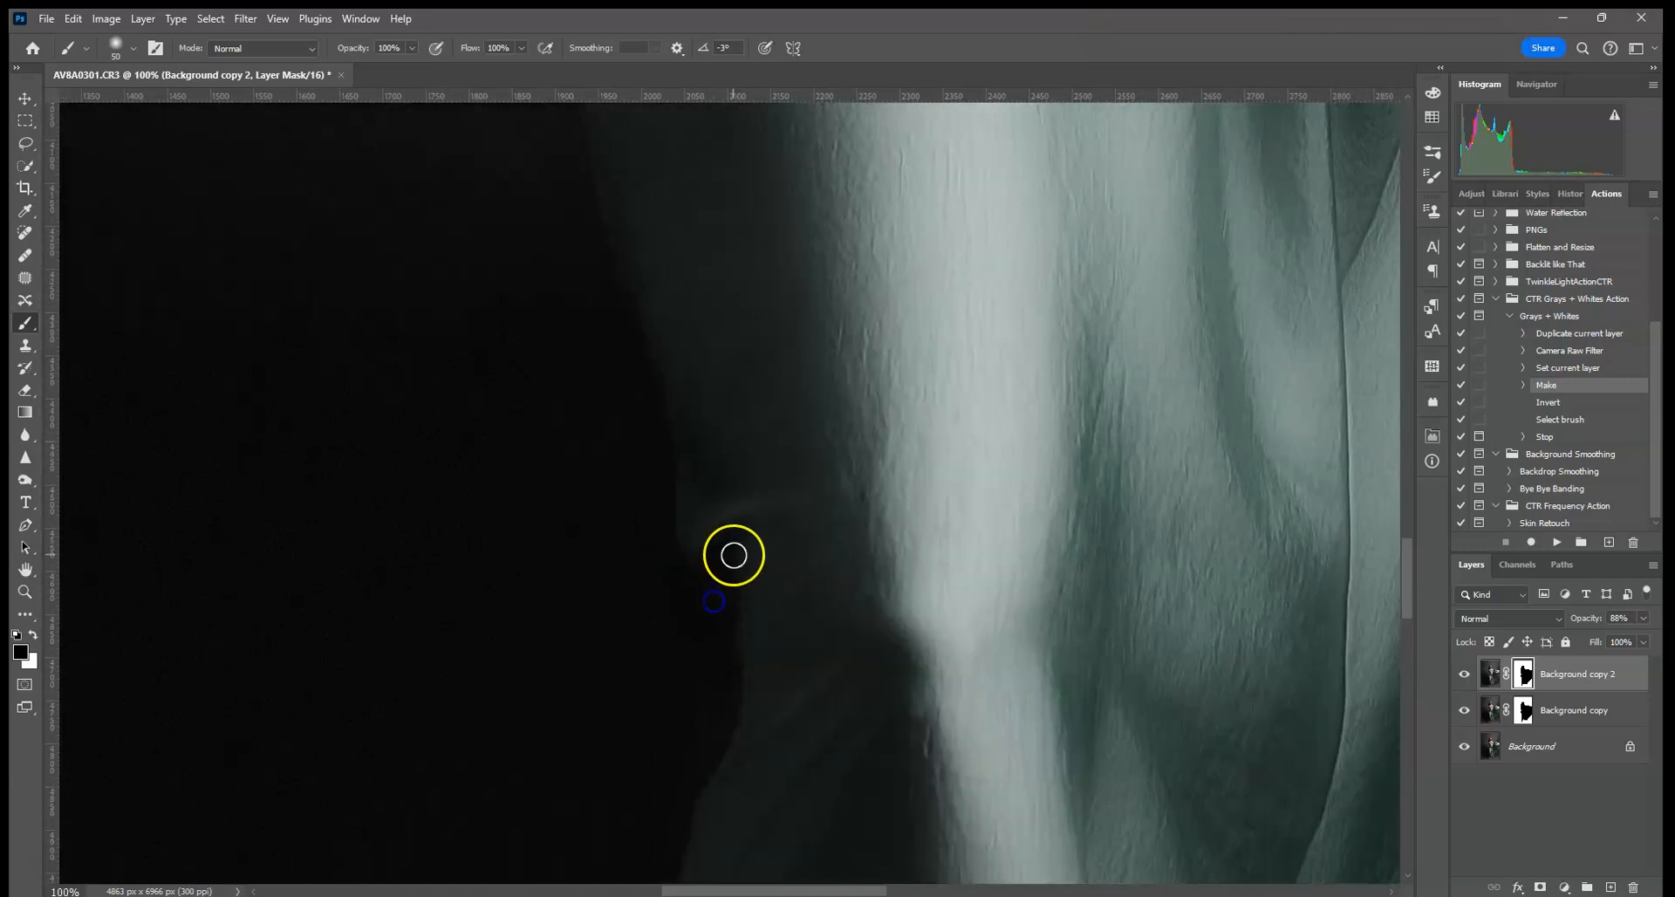
mouse_move(679, 249)
mouse_down()
mouse_move(780, 472)
mouse_move(784, 738)
mouse_up()
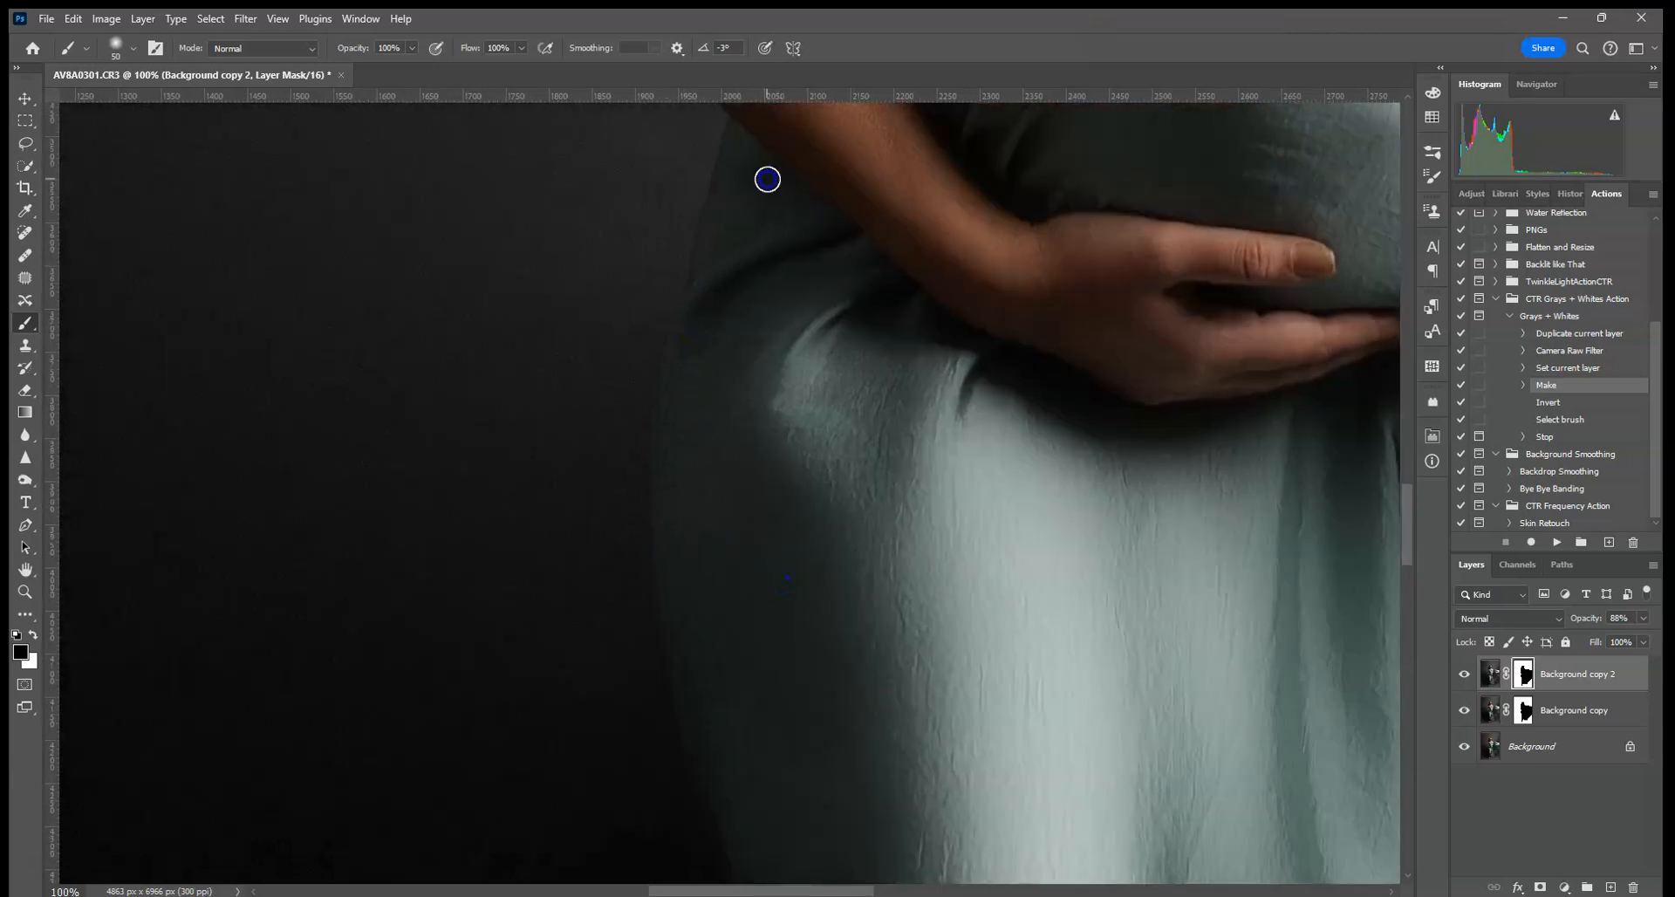
drag(768, 179, 729, 524)
drag(658, 273, 754, 535)
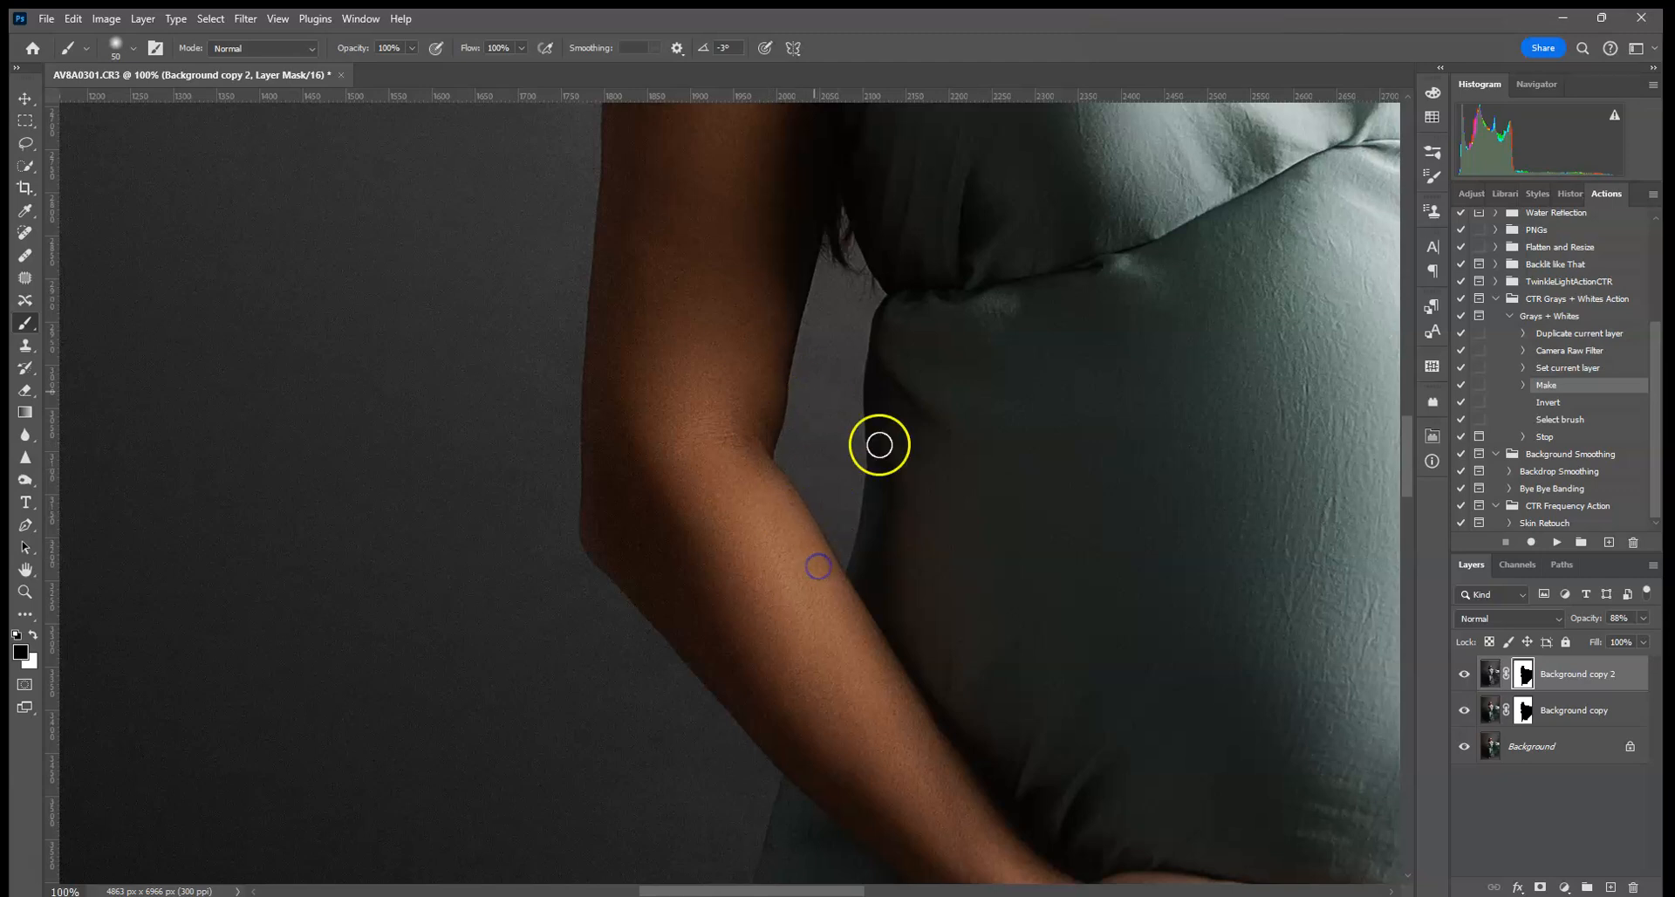
drag(838, 384, 830, 574)
drag(830, 437, 777, 561)
drag(929, 409, 849, 632)
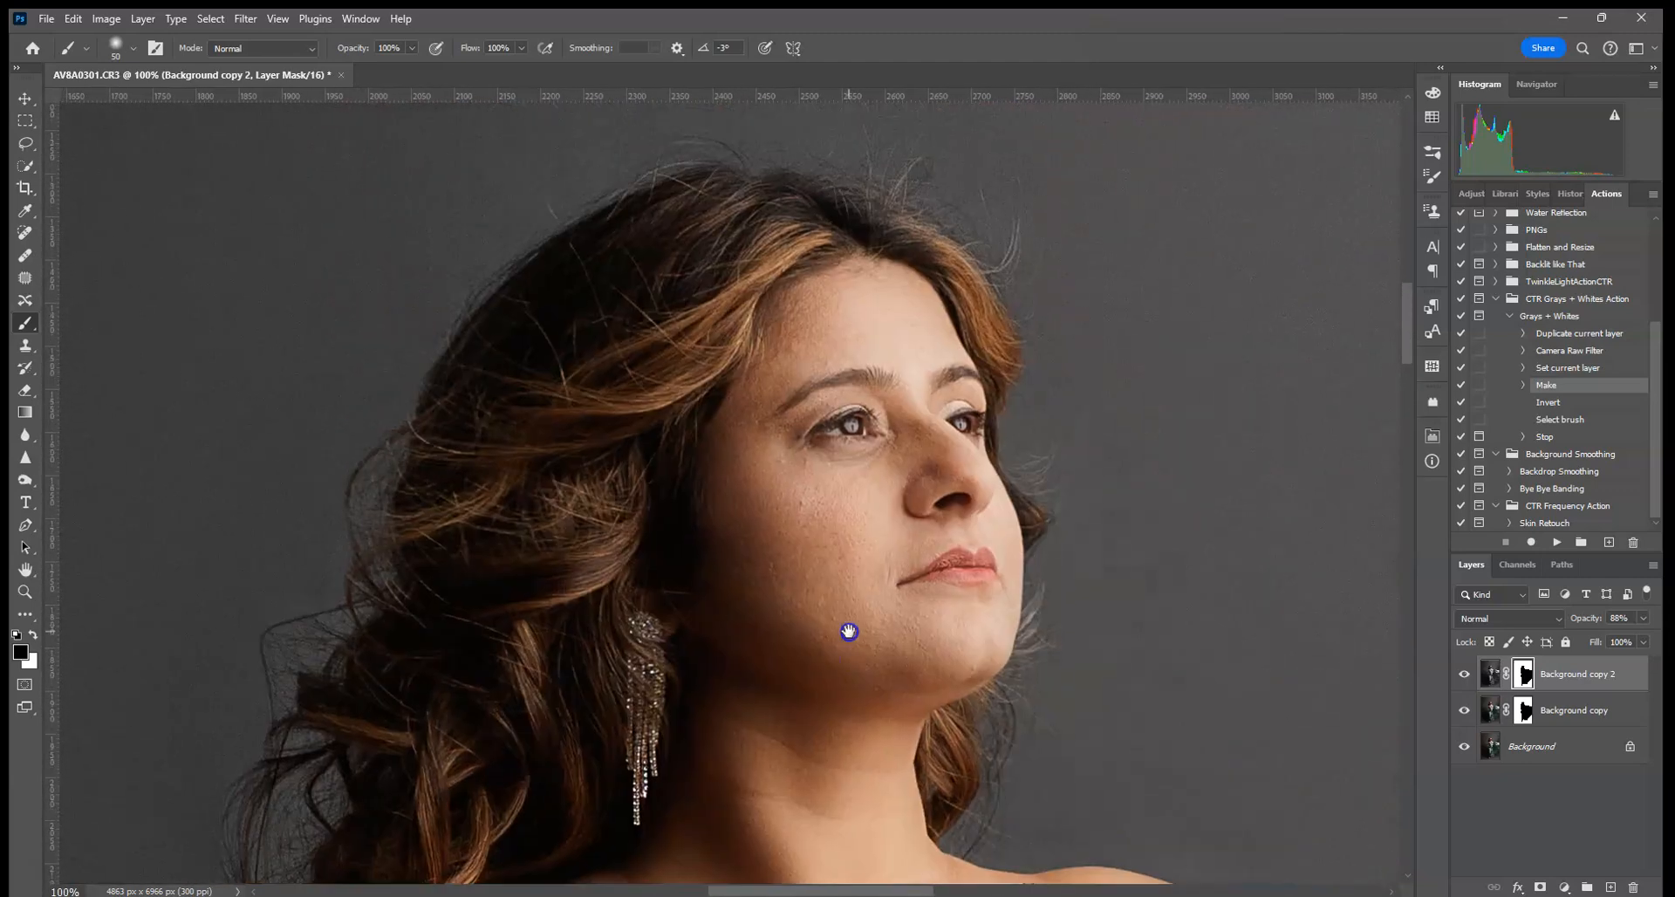
key(ctrl+0)
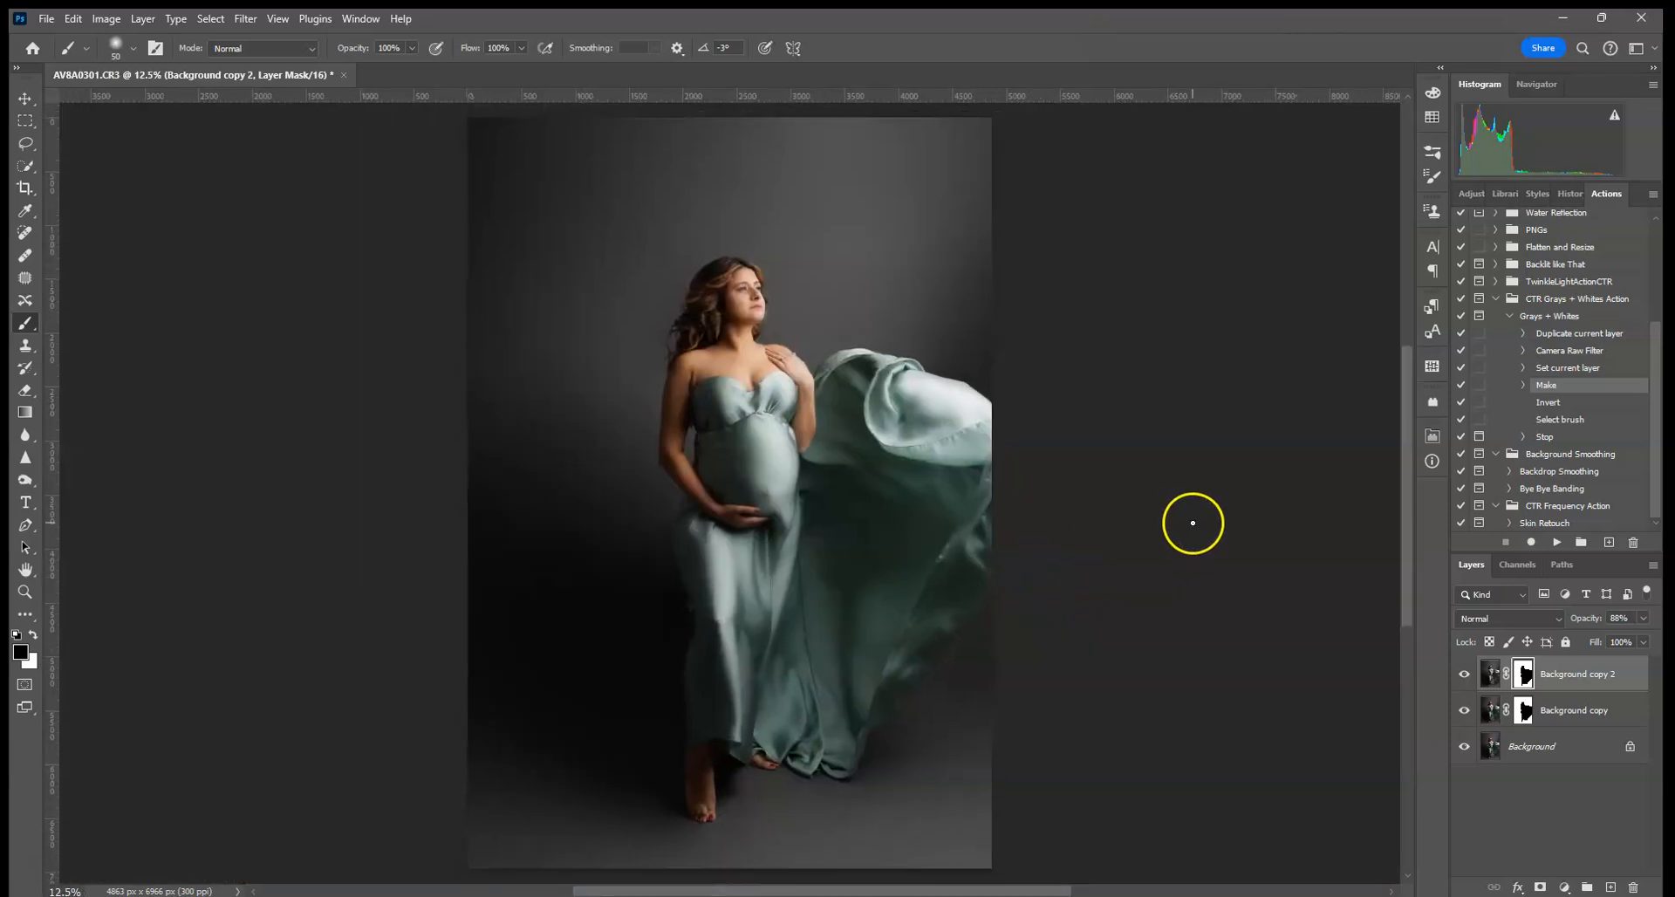
- Compare Background copy 2 on and off, then flatten everything into one Background layer
click(1464, 673)
click(1464, 674)
click(1464, 673)
click(1464, 674)
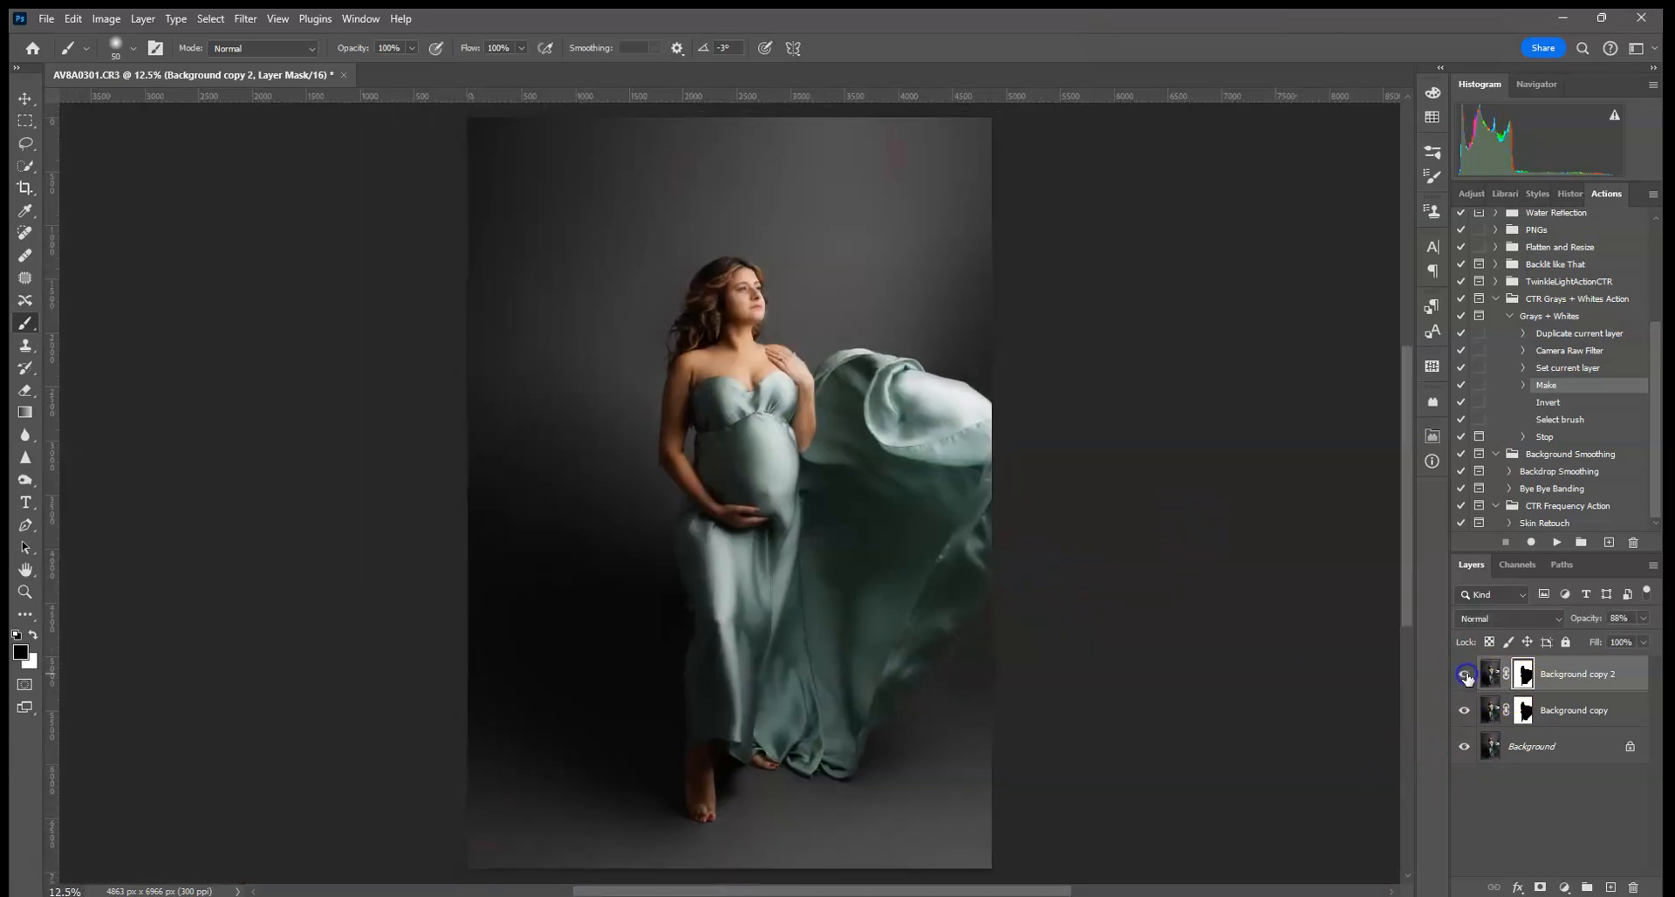
right_click(1536, 746)
click(1533, 826)
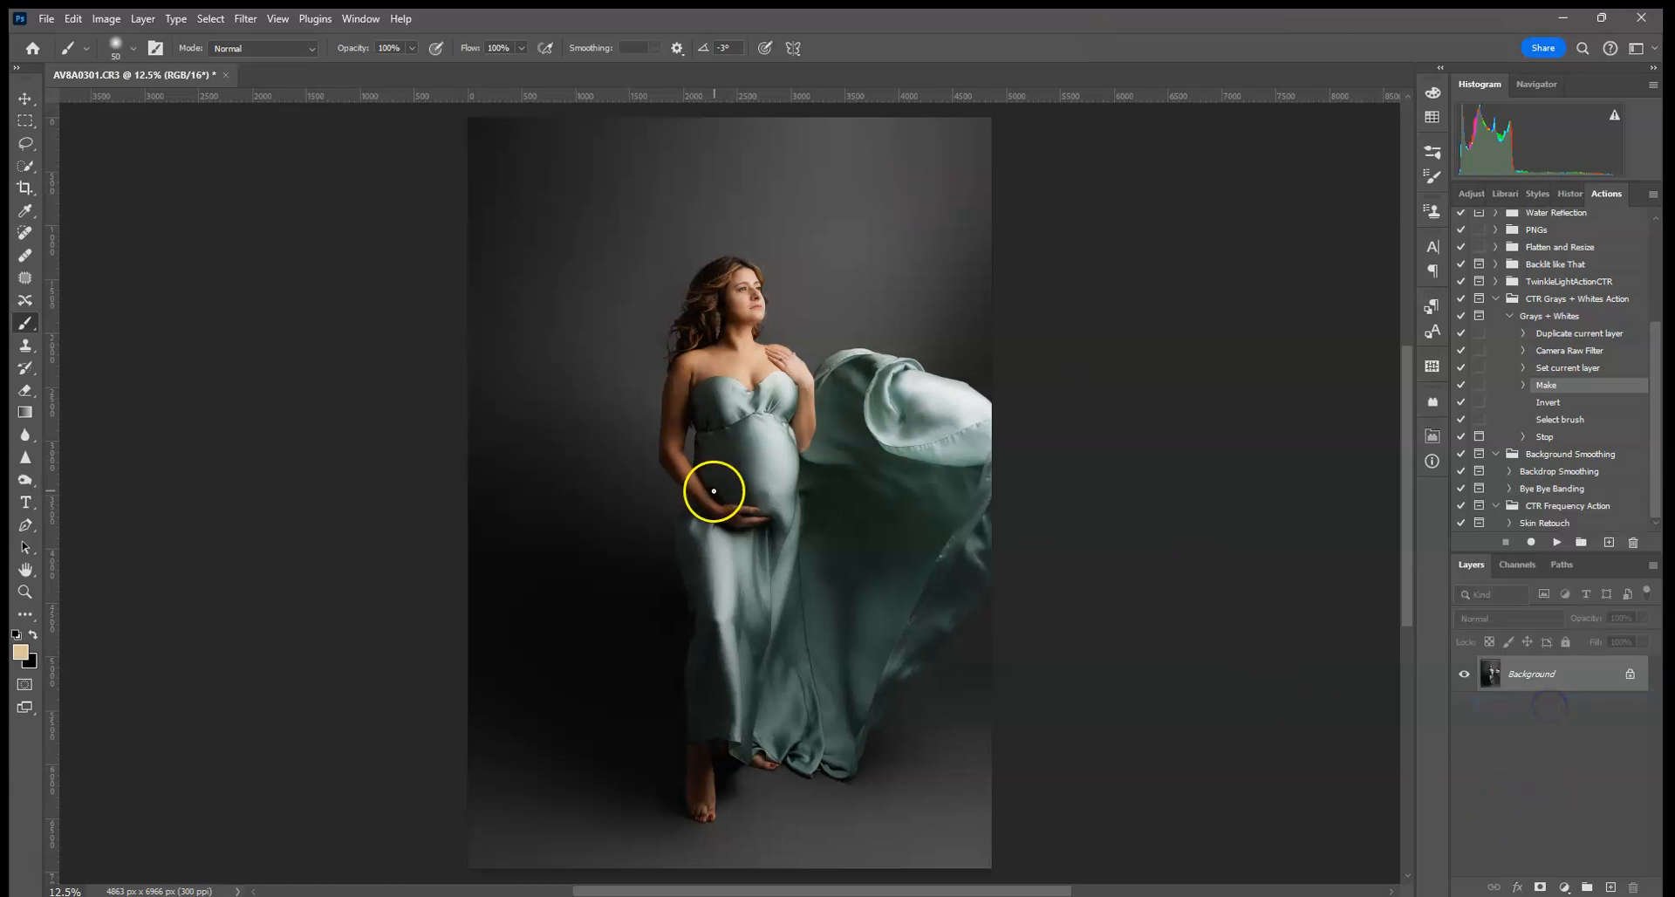